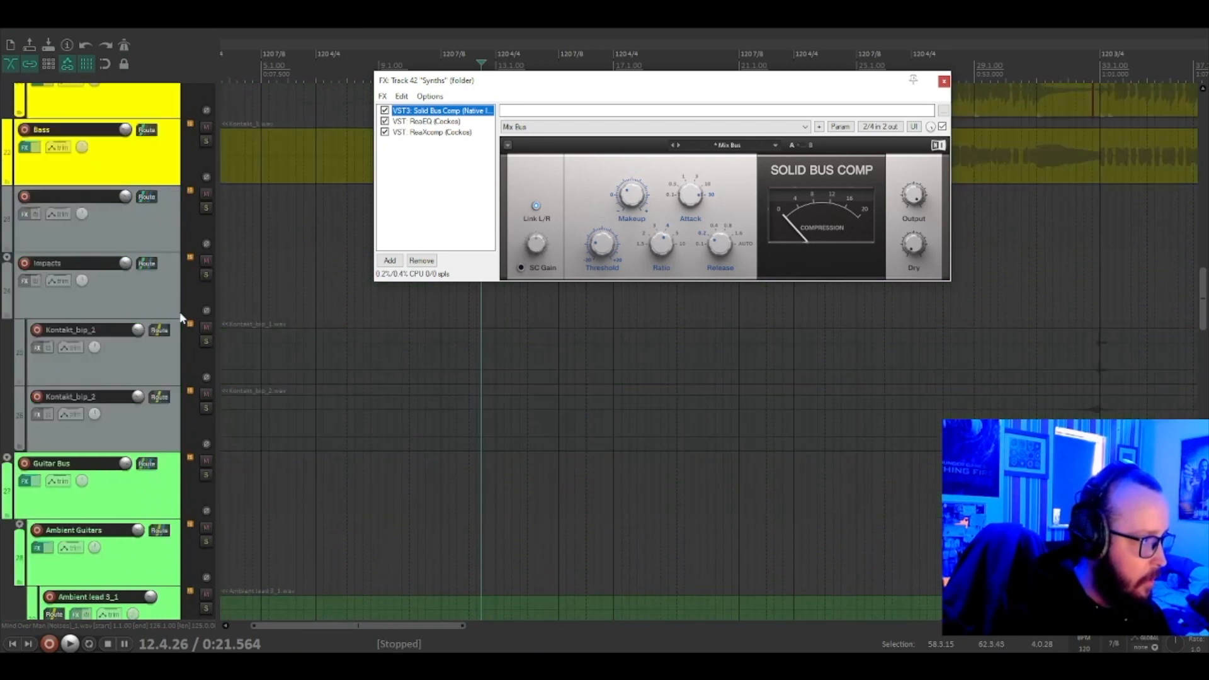
Close the Synths effects window and examine the impact hits on the Kontakt_bip_1 track around bars 32 and 67
{"action": "scroll", "coordinate": [391, 338], "scroll_direction": "down", "scroll_amount": 4}
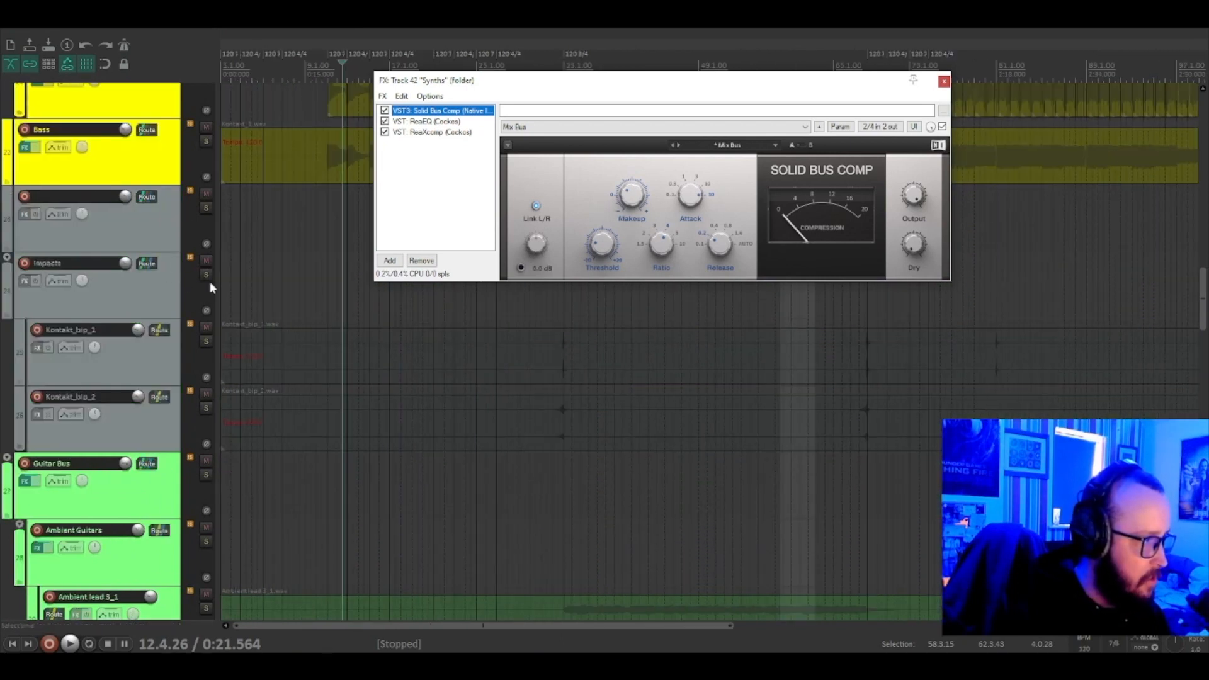
{"action": "left_click", "coordinate": [943, 81]}
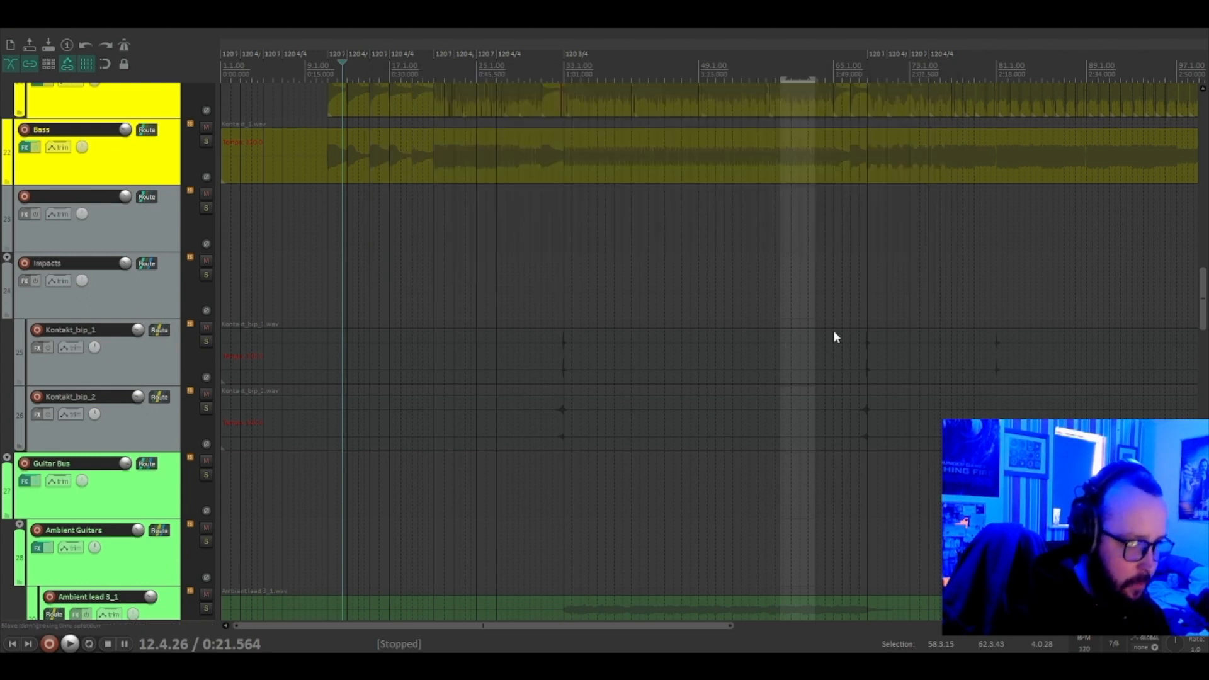
{"action": "left_click", "coordinate": [557, 352]}
{"action": "scroll", "coordinate": [557, 353], "scroll_direction": "up", "scroll_amount": 6}
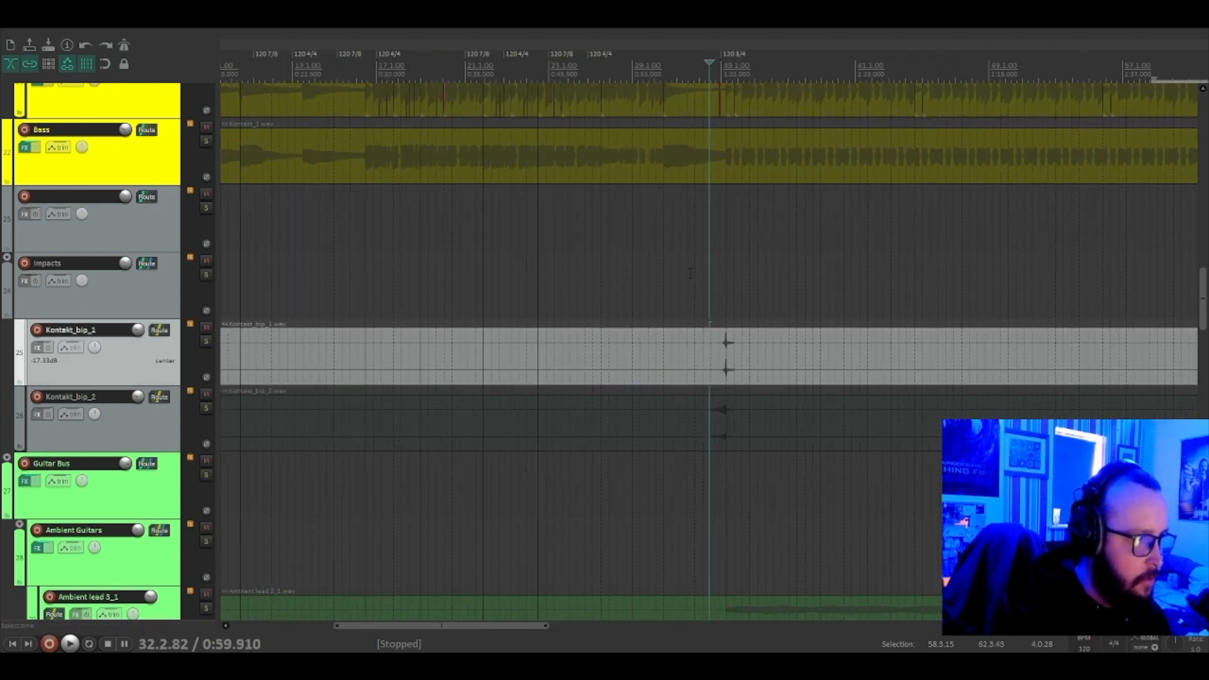
{"action": "scroll", "coordinate": [751, 319], "scroll_direction": "down", "scroll_amount": 6}
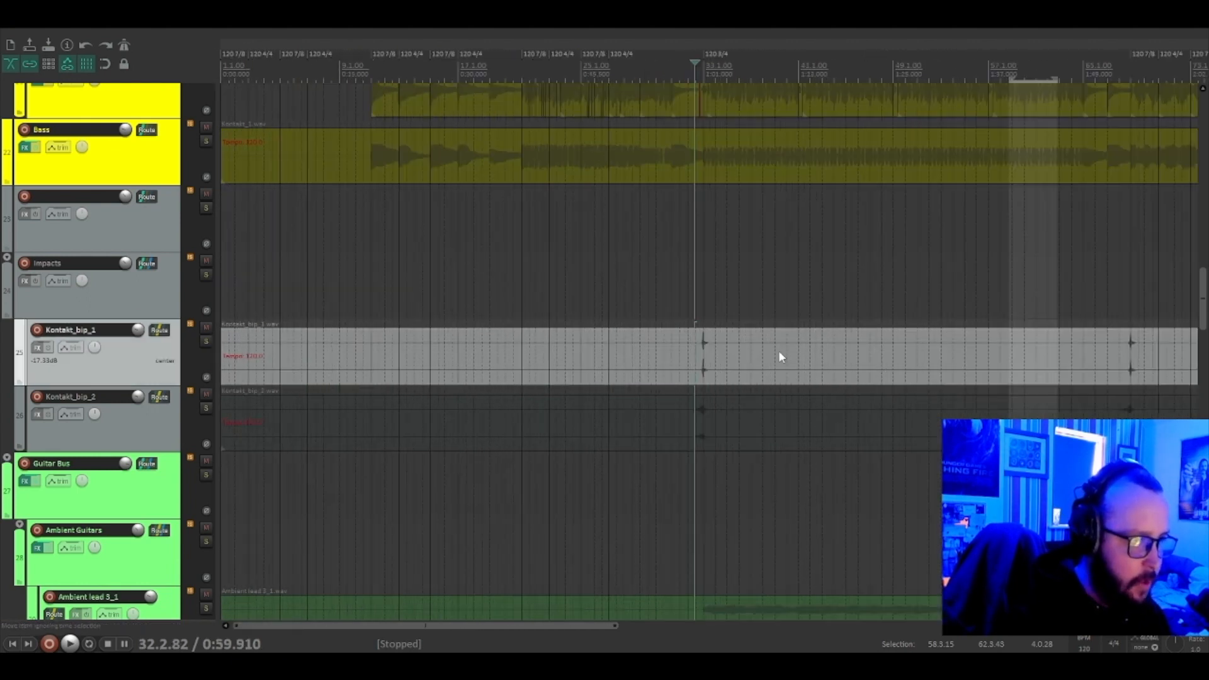
{"action": "left_click", "coordinate": [1117, 355]}
{"action": "scroll", "coordinate": [1092, 356], "scroll_direction": "up", "scroll_amount": 3}
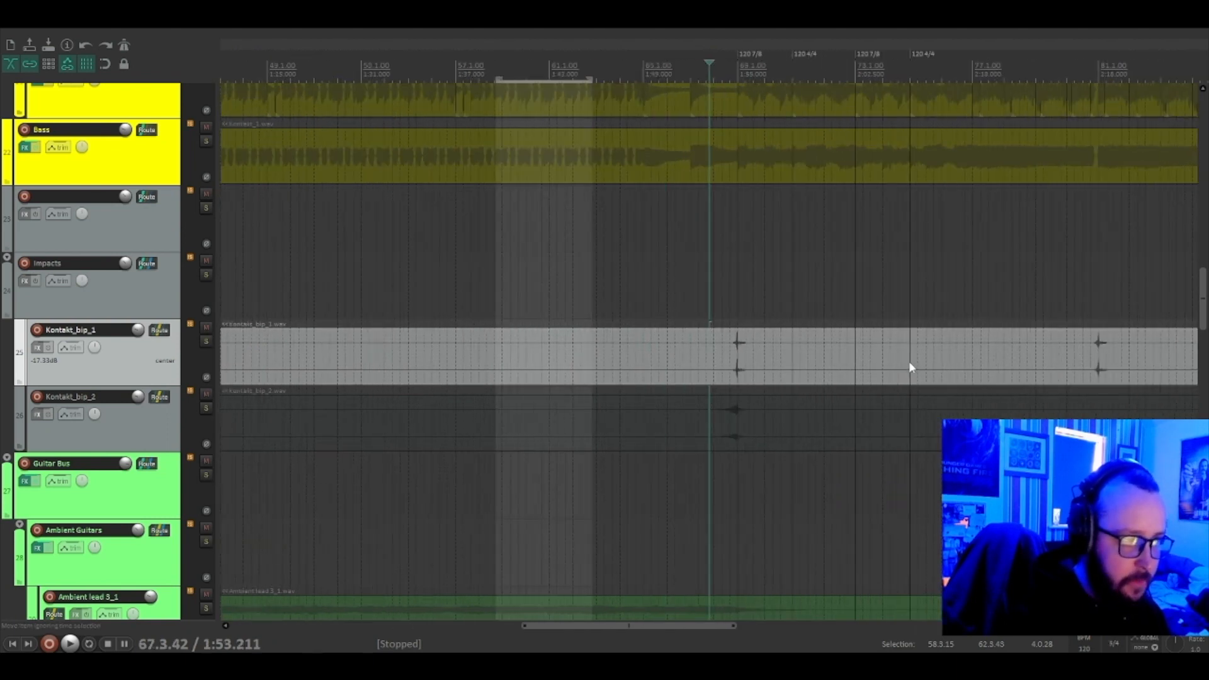
{"action": "left_click", "coordinate": [713, 351]}
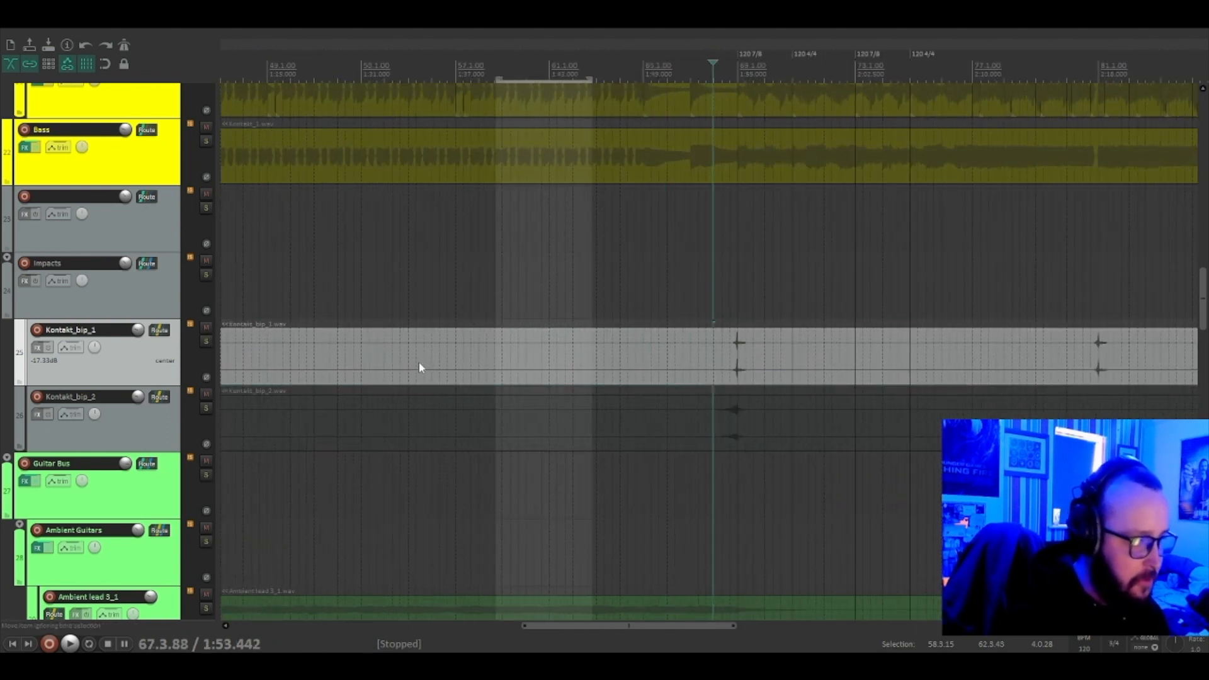
Look through the guitar, synth and strings tracks to review how the arrangement is laid out
{"action": "scroll", "coordinate": [179, 340], "scroll_direction": "down", "scroll_amount": 3}
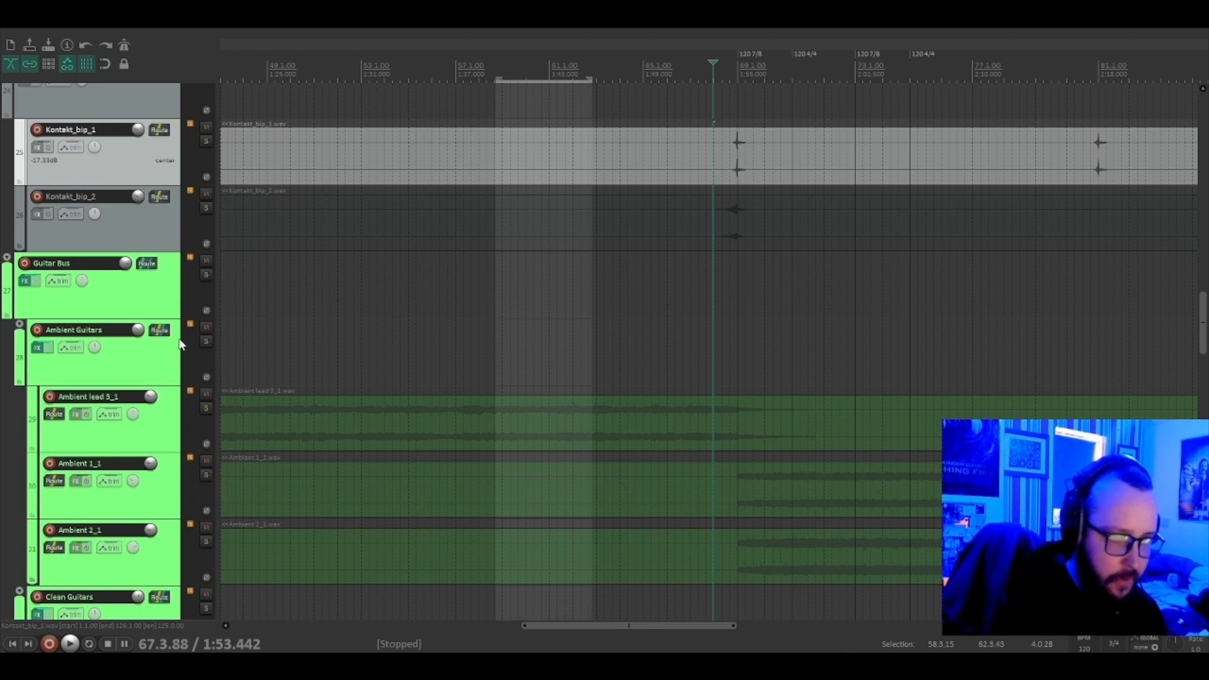
{"action": "scroll", "coordinate": [179, 344], "scroll_direction": "down", "scroll_amount": 4}
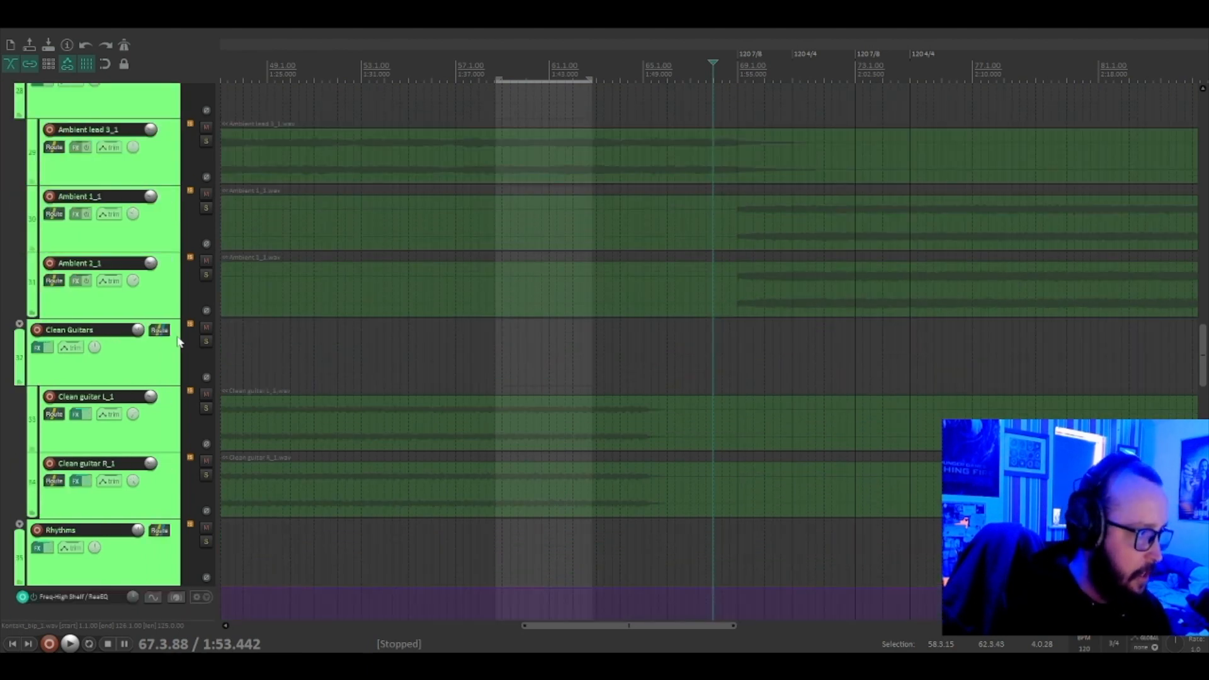
{"action": "scroll", "coordinate": [179, 343], "scroll_direction": "up", "scroll_amount": 7}
{"action": "scroll", "coordinate": [178, 342], "scroll_direction": "down", "scroll_amount": 5}
{"action": "scroll", "coordinate": [178, 340], "scroll_direction": "down", "scroll_amount": 10}
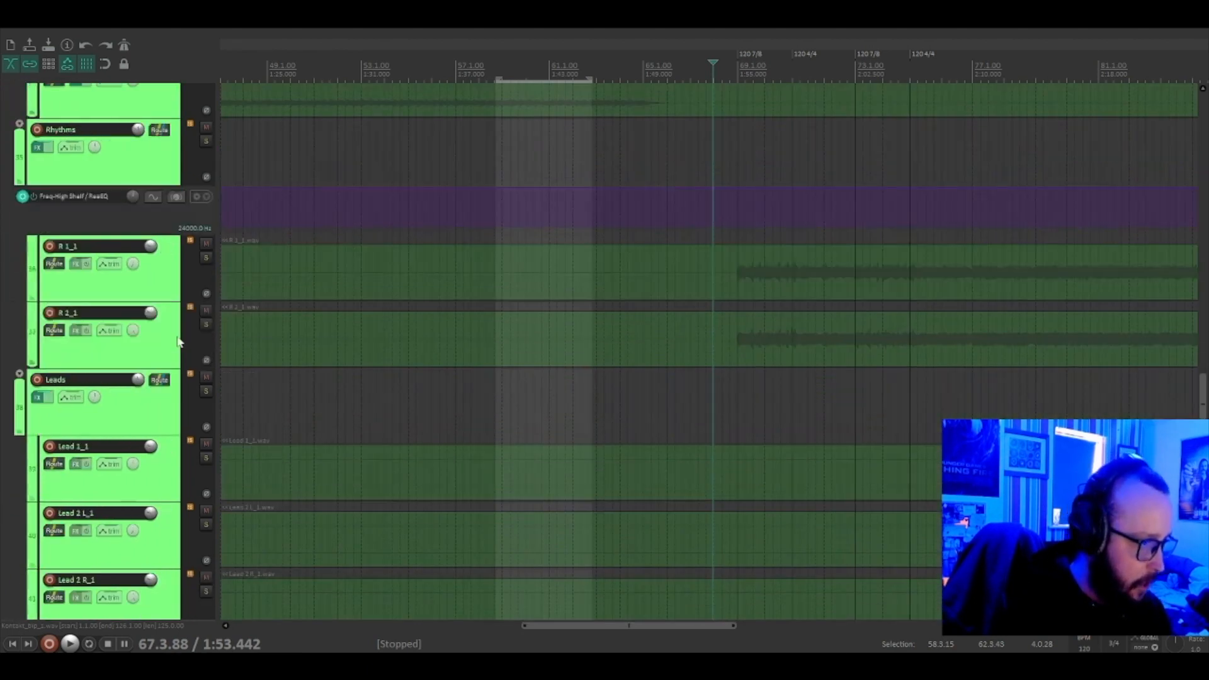
{"action": "scroll", "coordinate": [589, 383], "scroll_direction": "down", "scroll_amount": 3}
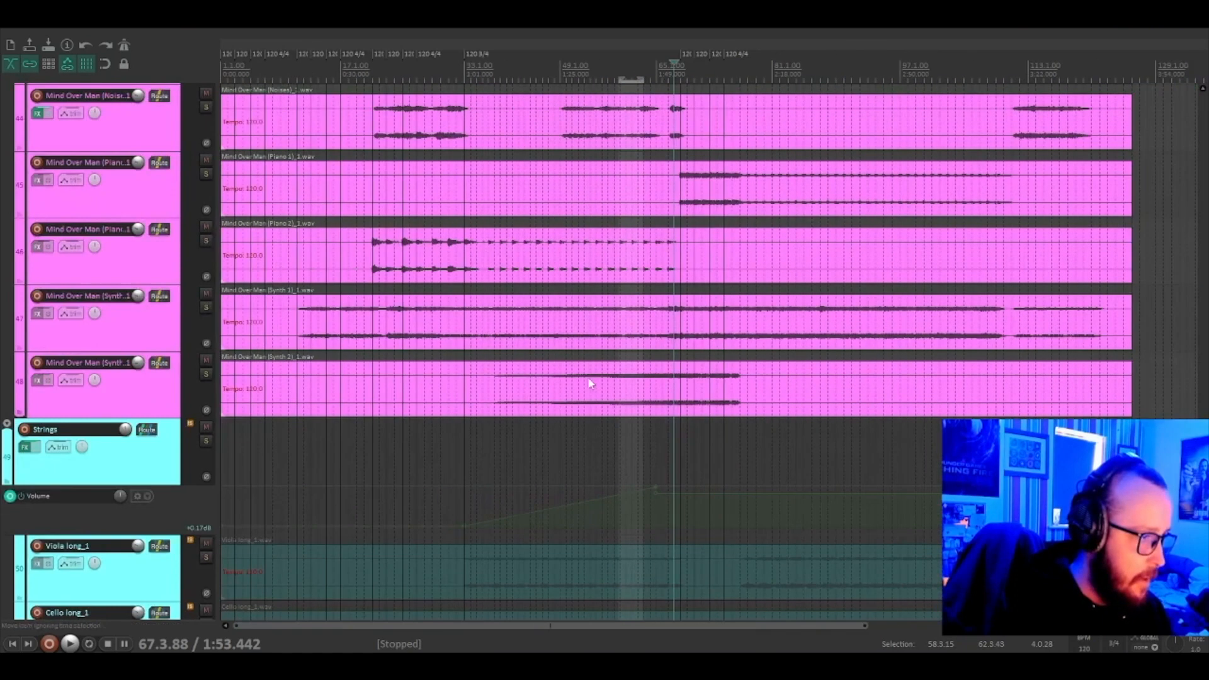
{"action": "left_click", "coordinate": [535, 449]}
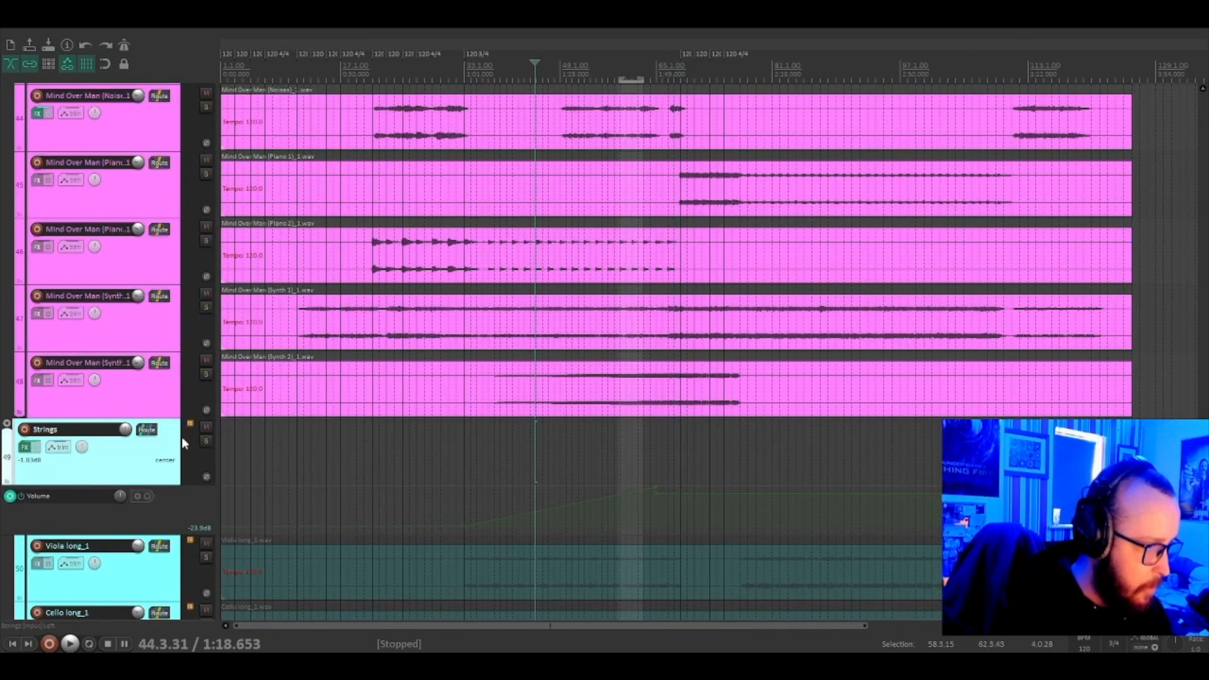
{"action": "scroll", "coordinate": [181, 436], "scroll_direction": "up", "scroll_amount": 5}
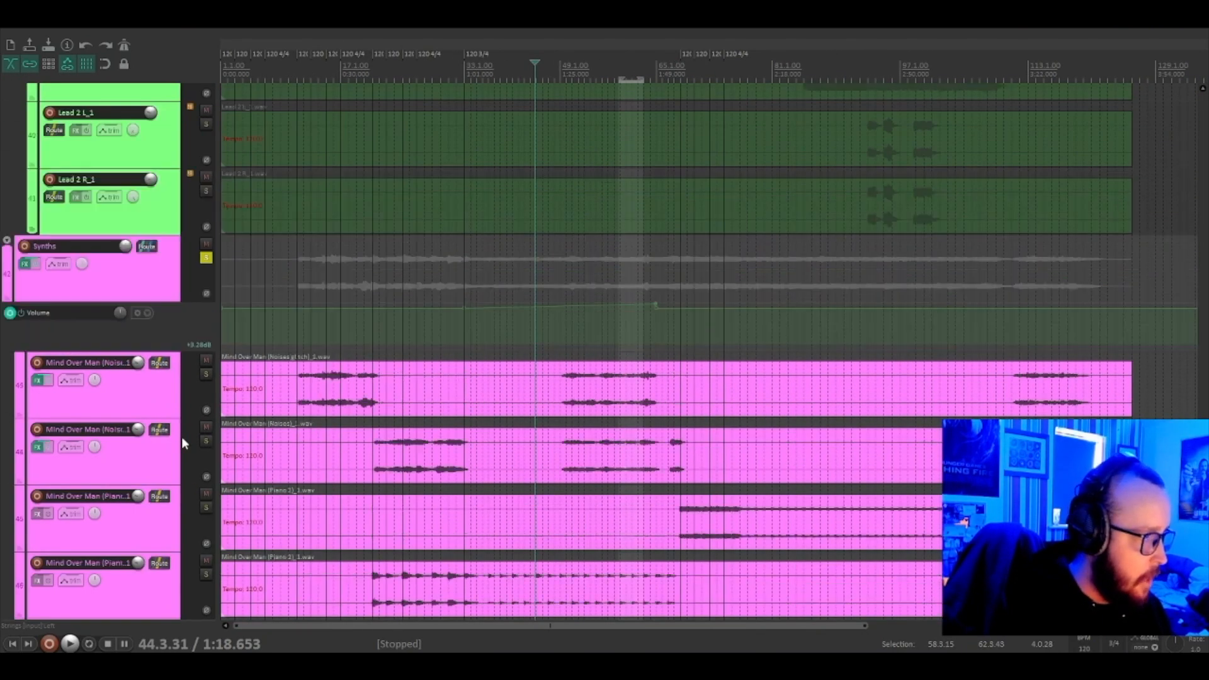
{"action": "scroll", "coordinate": [182, 443], "scroll_direction": "up", "scroll_amount": 1}
{"action": "scroll", "coordinate": [181, 436], "scroll_direction": "down", "scroll_amount": 2}
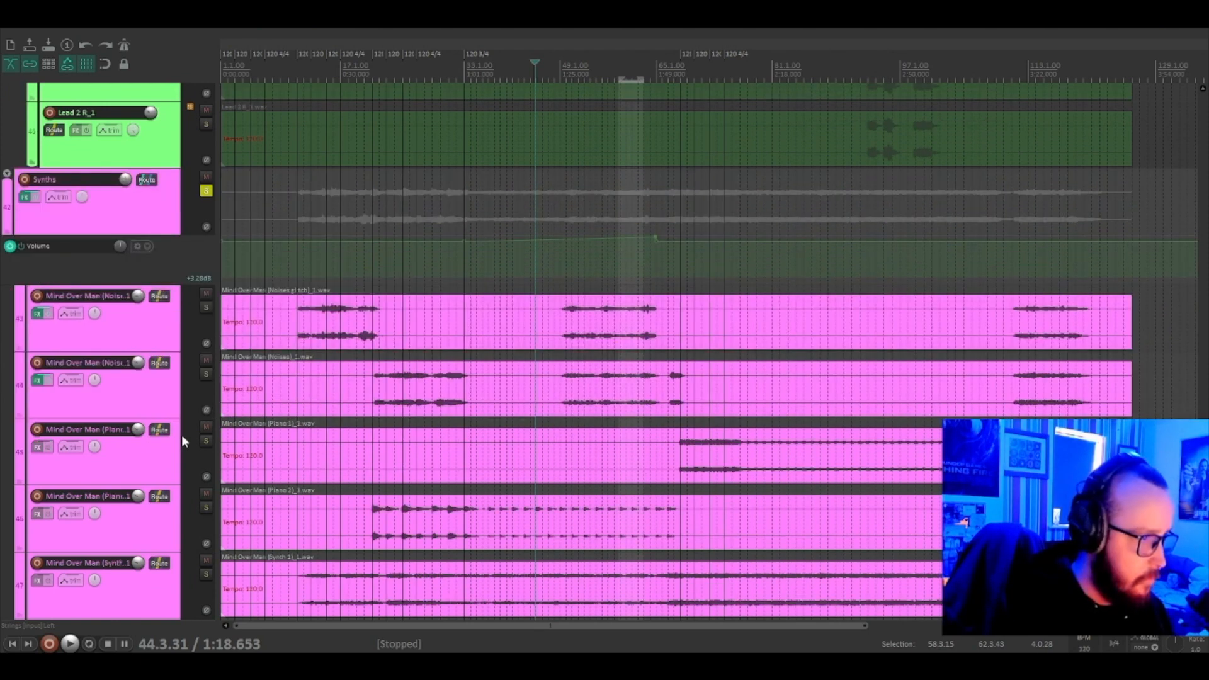
Solo the Noises glitch and Noises tracks and listen to them from about bar 50
{"action": "left_click", "coordinate": [572, 325]}
{"action": "scroll", "coordinate": [648, 327], "scroll_direction": "up", "scroll_amount": 3}
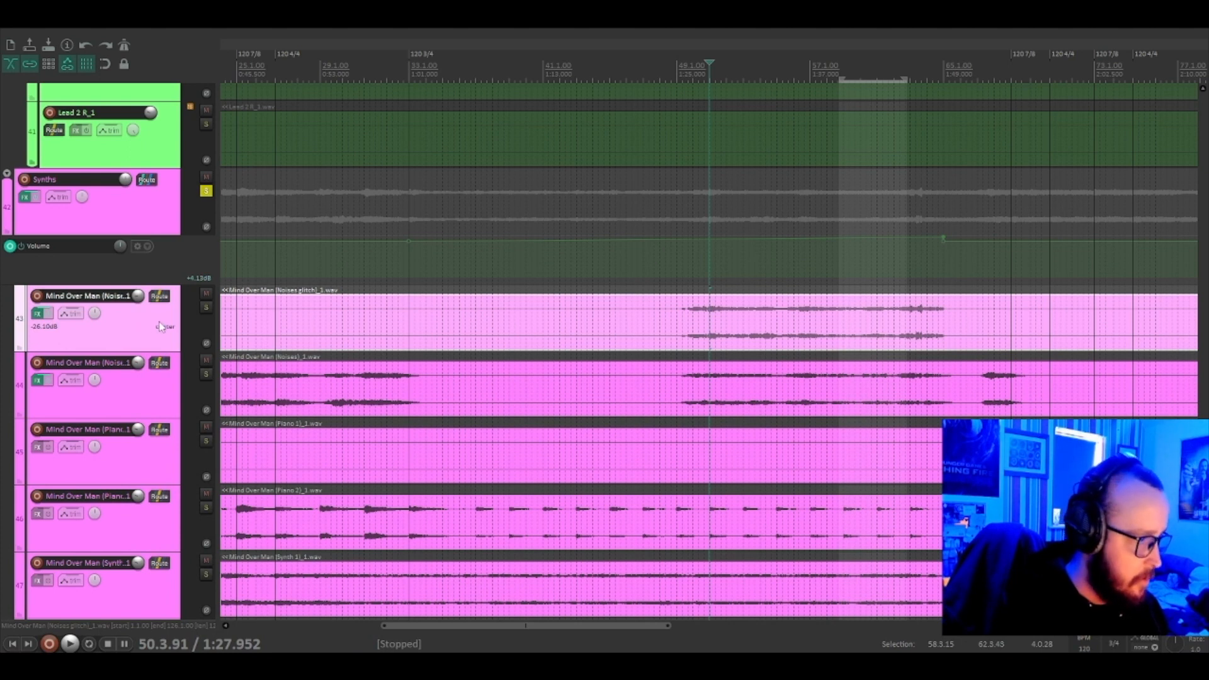
{"action": "scroll", "coordinate": [156, 321], "scroll_direction": "down", "scroll_amount": 2}
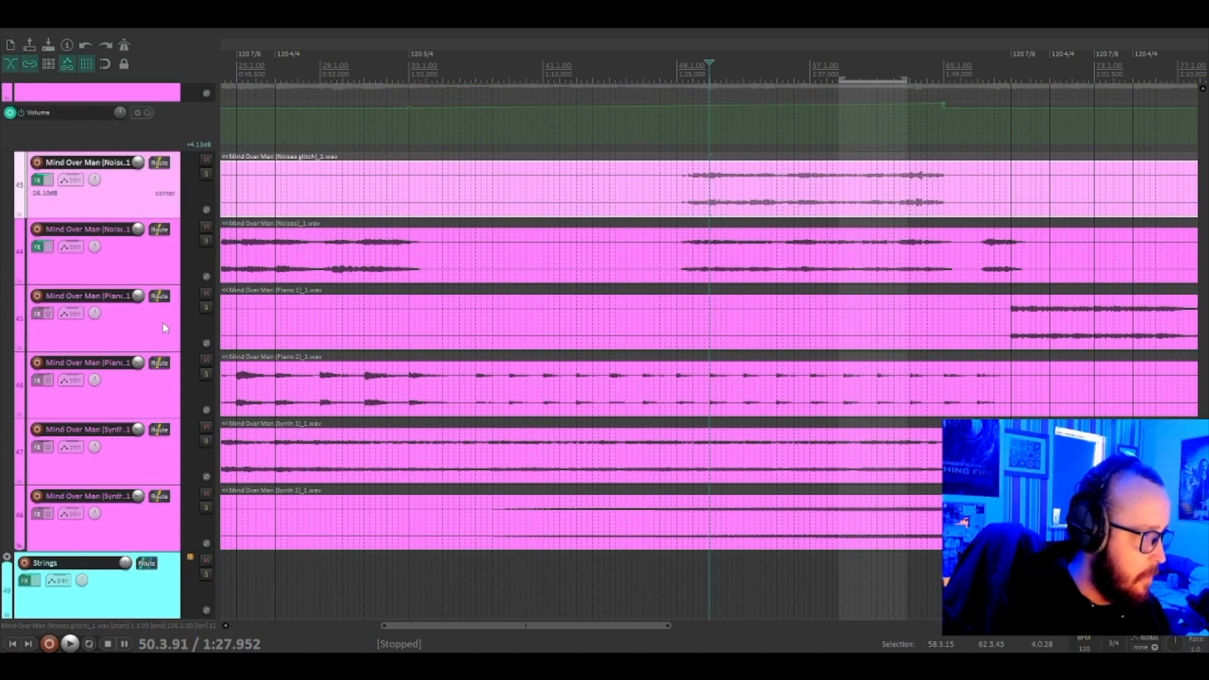
{"action": "scroll", "coordinate": [162, 323], "scroll_direction": "up", "scroll_amount": 1}
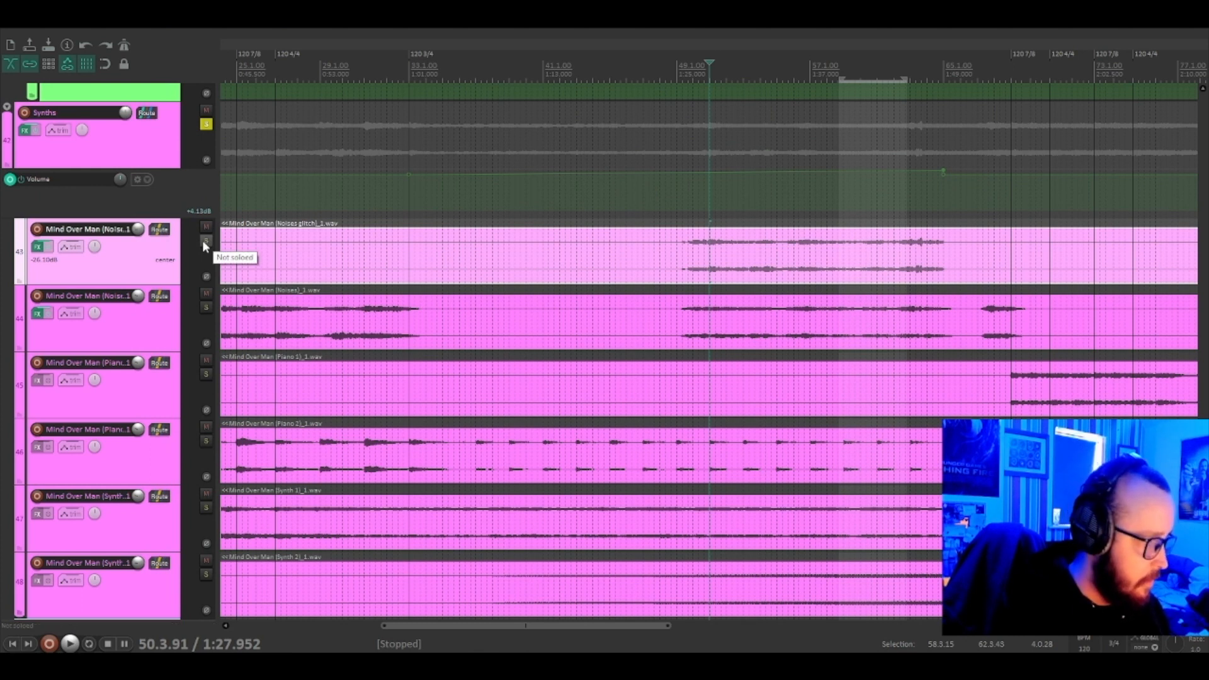
{"action": "left_click_drag", "start_coordinate": [206, 241], "coordinate": [205, 307]}
{"action": "key", "text": "space"}
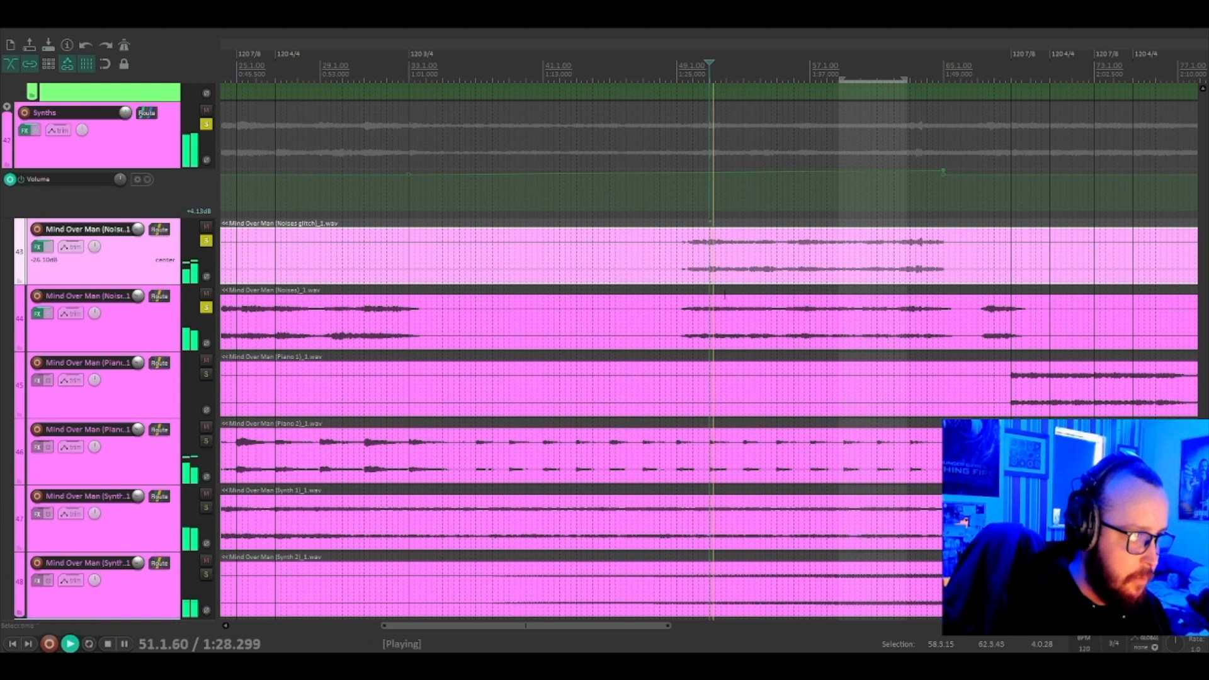
{"action": "left_click", "coordinate": [175, 327]}
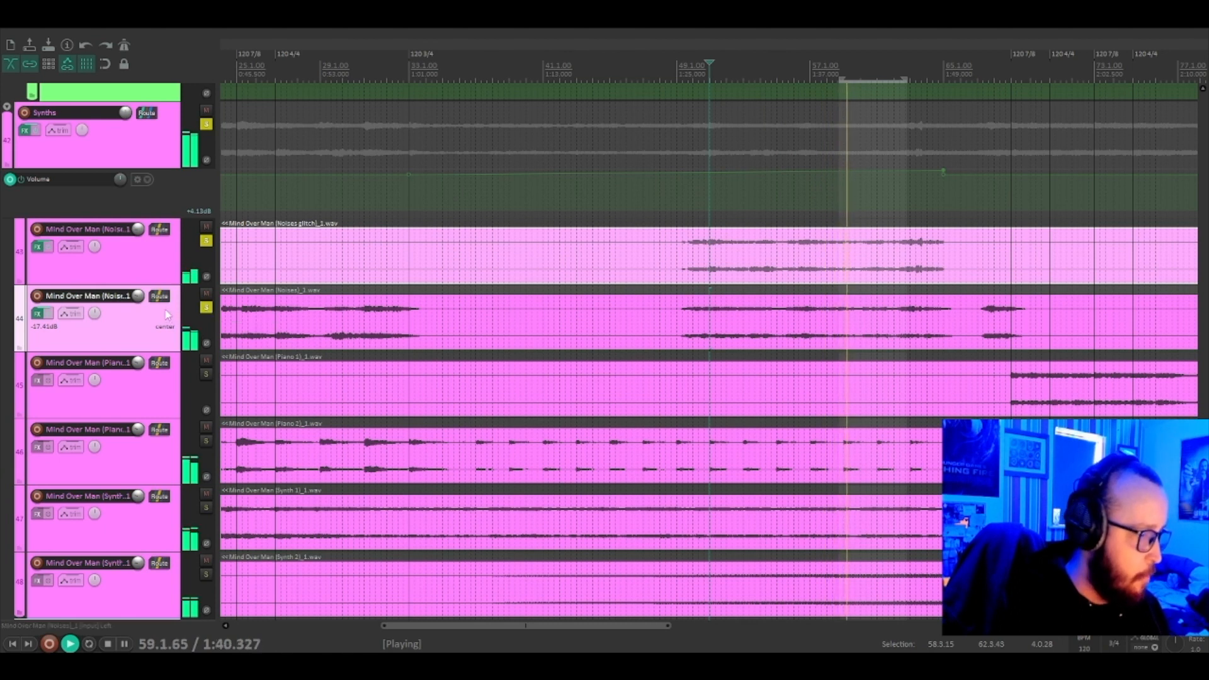
{"action": "key", "text": "space"}
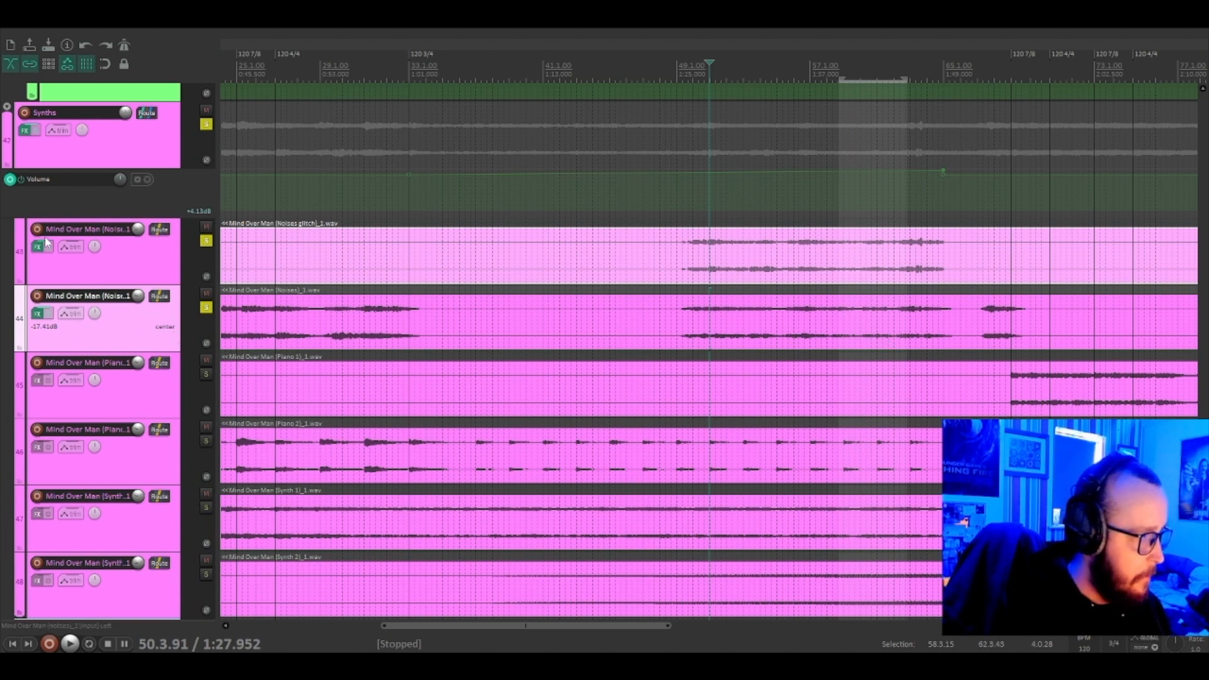
Open the Noises glitch track's effects, review the Ping Pong Pan settings, and close the window
{"action": "left_click", "coordinate": [54, 151]}
{"action": "scroll", "coordinate": [167, 371], "scroll_direction": "down", "scroll_amount": 3}
{"action": "scroll", "coordinate": [167, 371], "scroll_direction": "up", "scroll_amount": 4}
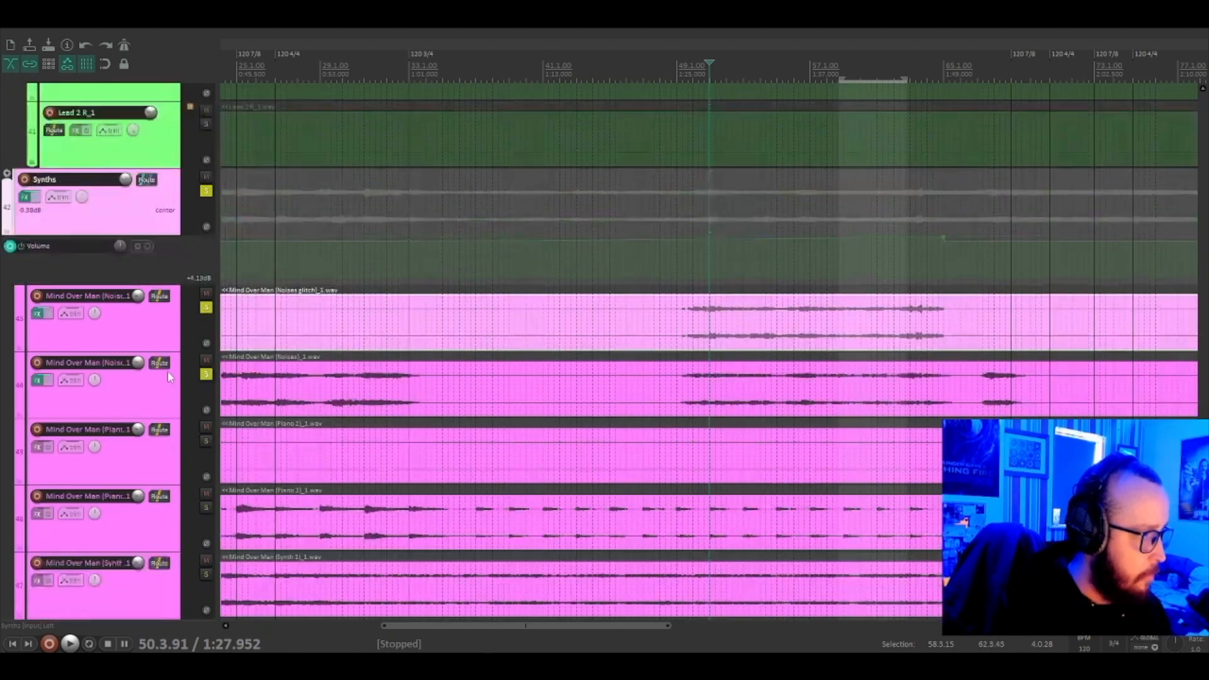
{"action": "left_click", "coordinate": [42, 313]}
{"action": "left_click_drag", "start_coordinate": [399, 142], "coordinate": [537, 156]}
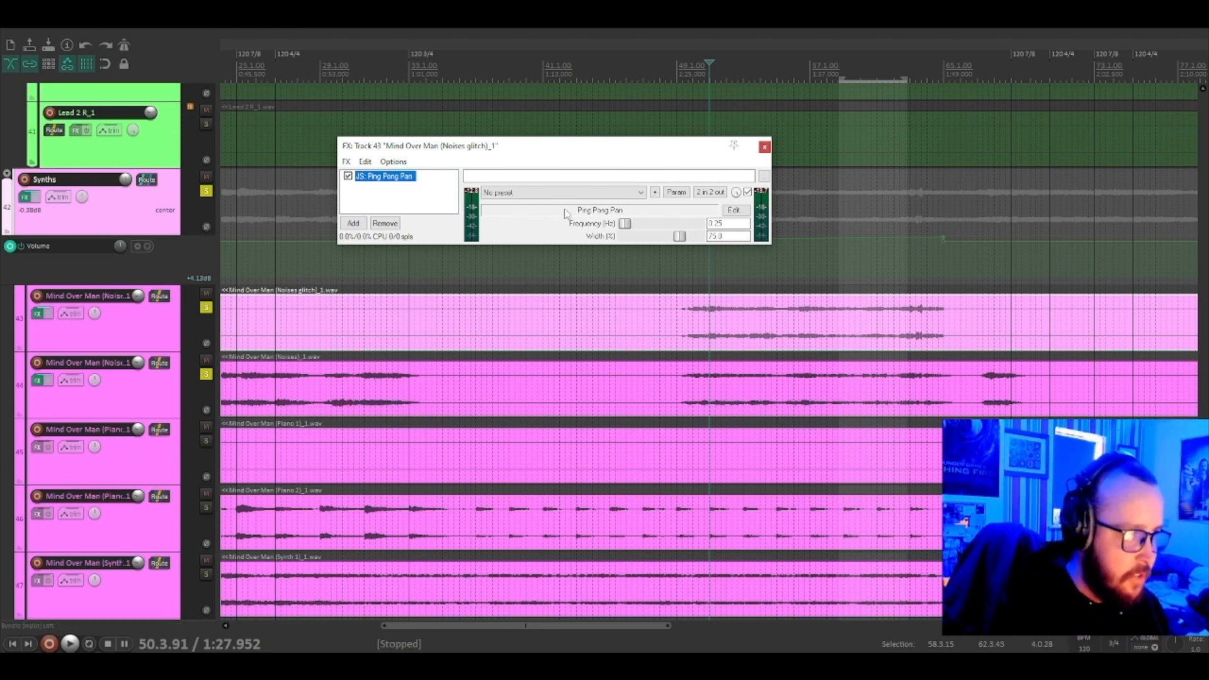
{"action": "left_click", "coordinate": [765, 147]}
Open the Noises track's ReaEQ, unsolo the Noises glitch track, and play the section to check the EQ curve
{"action": "left_click", "coordinate": [150, 387]}
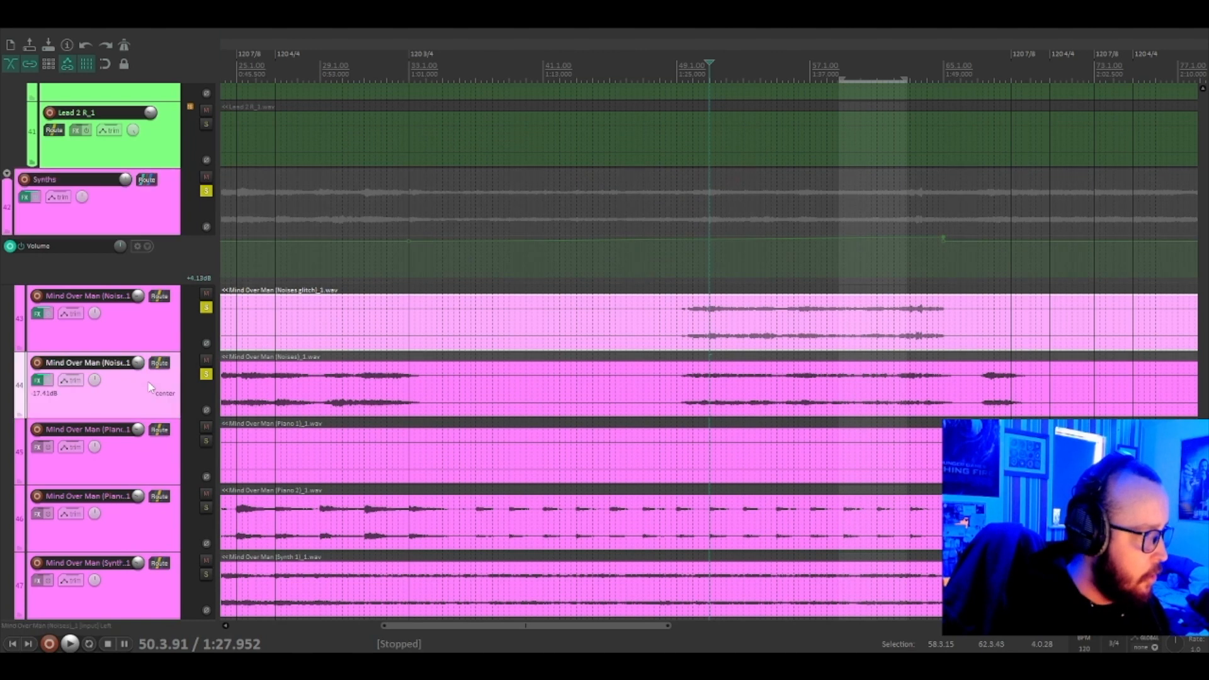
{"action": "left_click", "coordinate": [39, 379]}
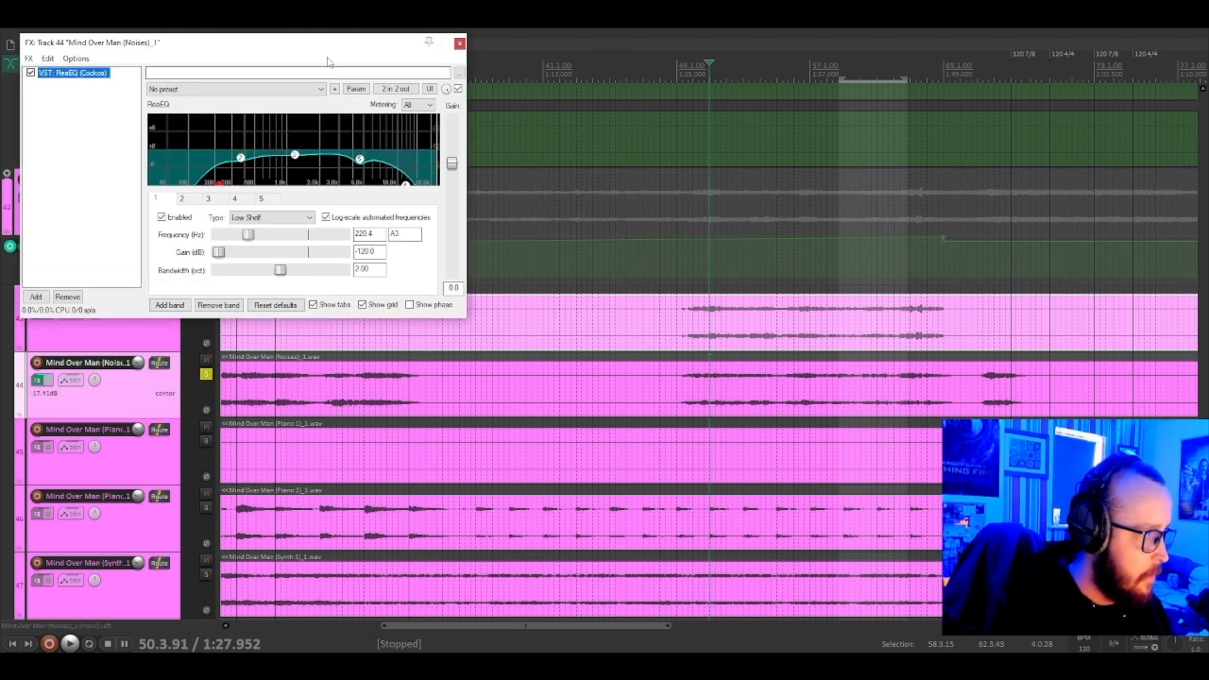
{"action": "left_click_drag", "start_coordinate": [327, 48], "coordinate": [595, 105]}
{"action": "left_click", "coordinate": [206, 308]}
{"action": "key", "text": "space"}
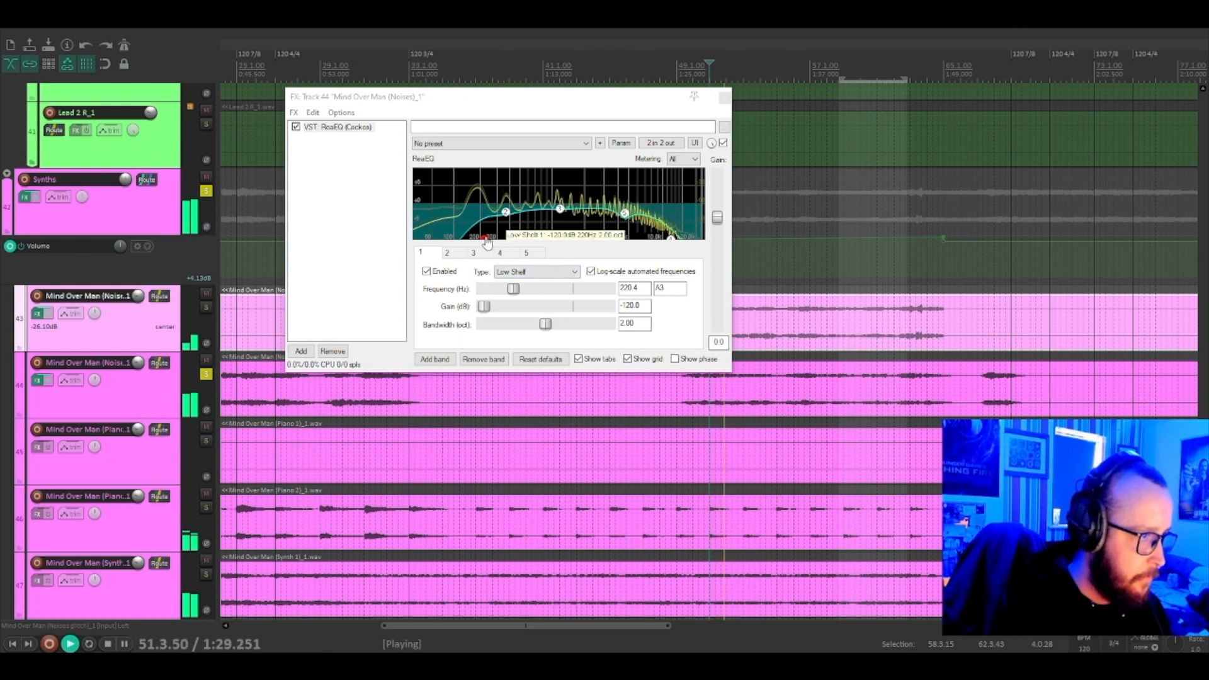
Try the Noises EQ low shelf at 28.5 Hz, undo the change, stop playback and close the EQ window
{"action": "left_click_drag", "start_coordinate": [487, 240], "coordinate": [419, 238]}
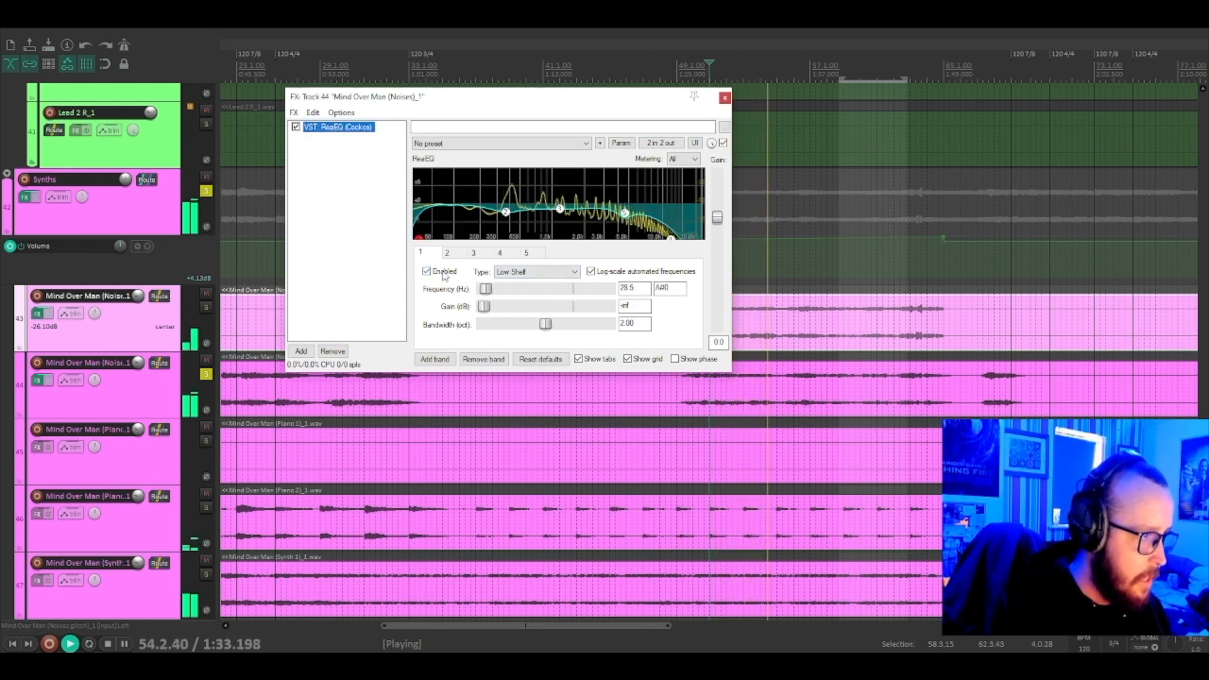
{"action": "key", "text": "ctrl+z"}
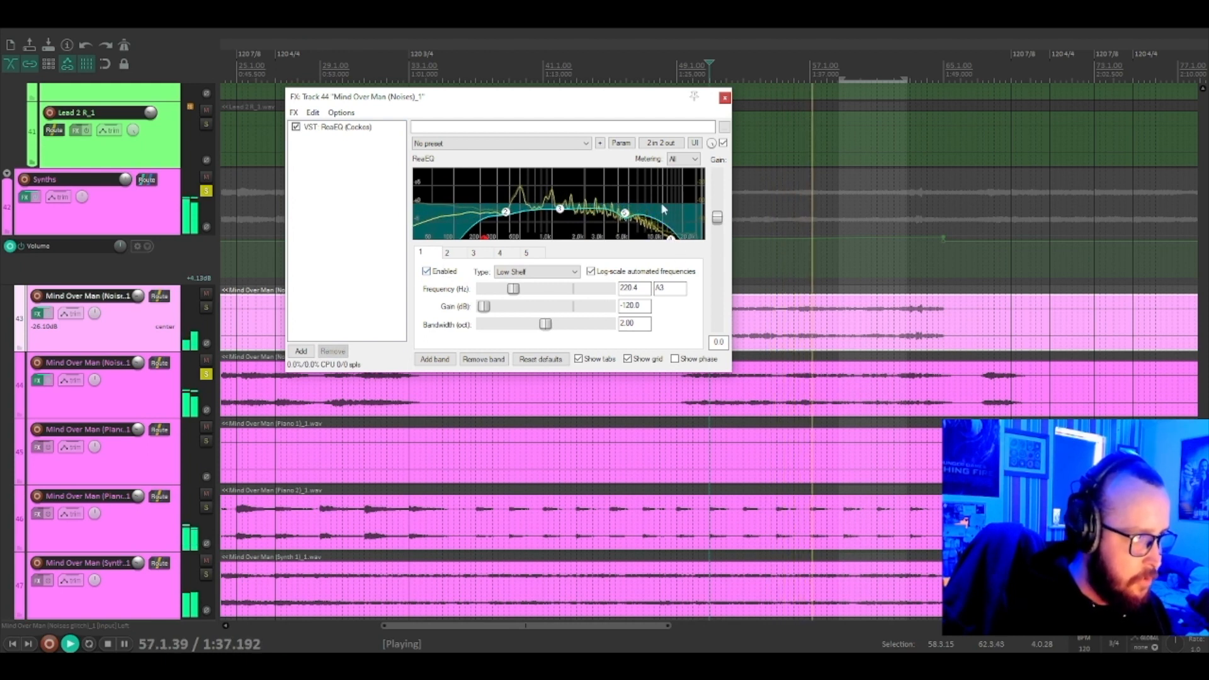
{"action": "key", "text": "space"}
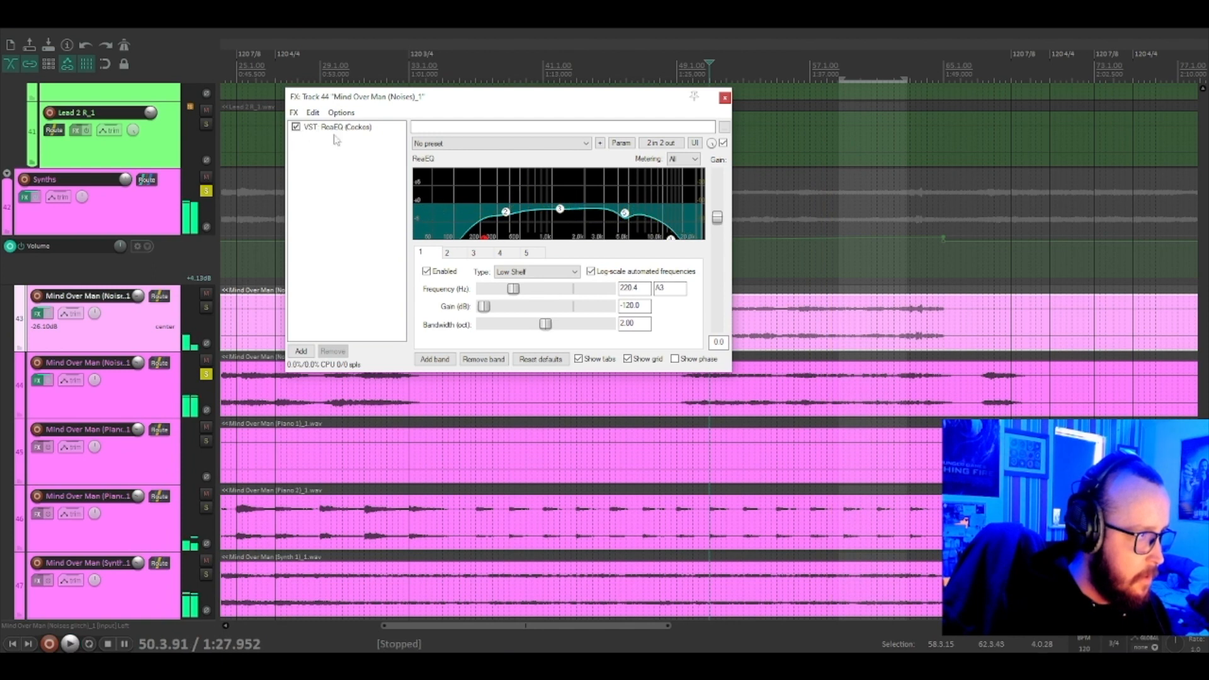
{"action": "left_click", "coordinate": [724, 98]}
Open the Synths folder's effects chain and review the Solid Bus Comp with its Mix Bus preset
{"action": "left_click", "coordinate": [25, 197]}
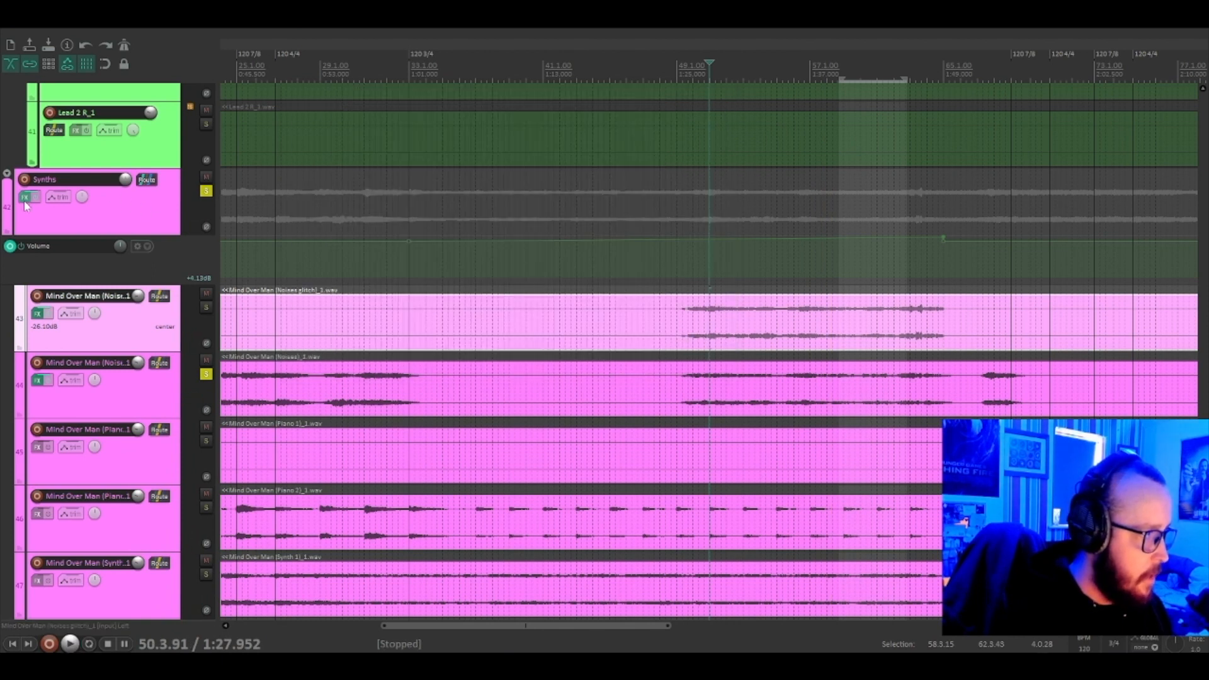
{"action": "left_click_drag", "start_coordinate": [528, 88], "coordinate": [522, 112]}
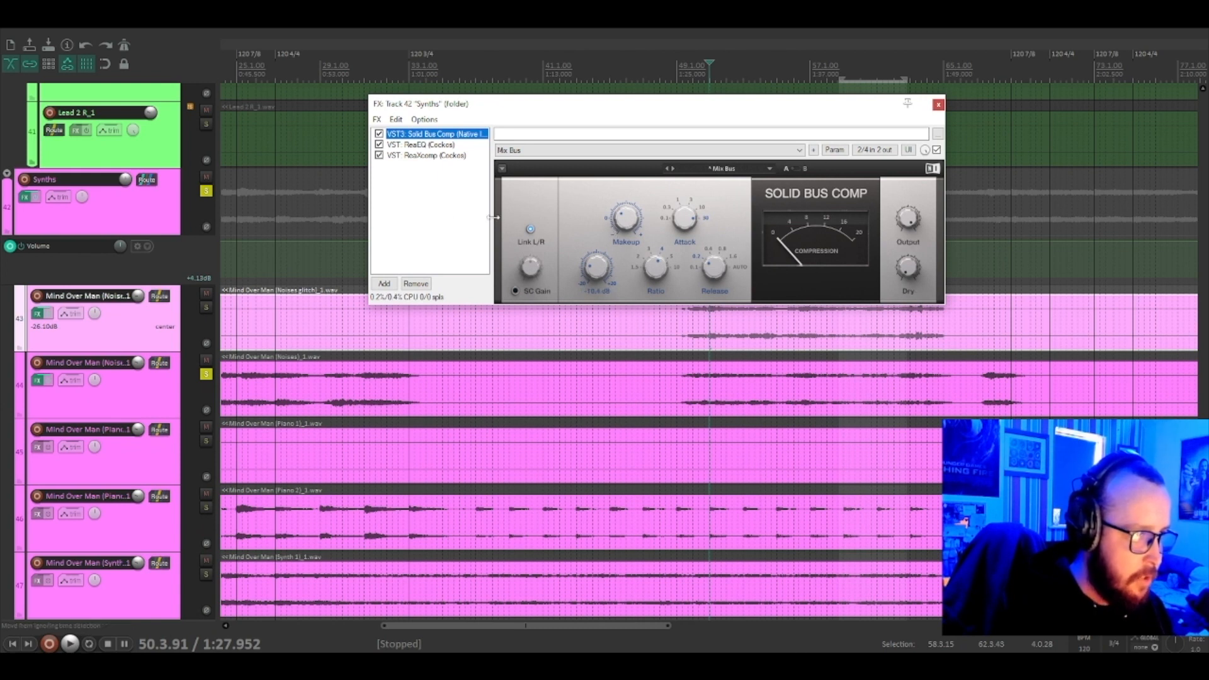
{"action": "left_click_drag", "start_coordinate": [702, 103], "coordinate": [651, 84]}
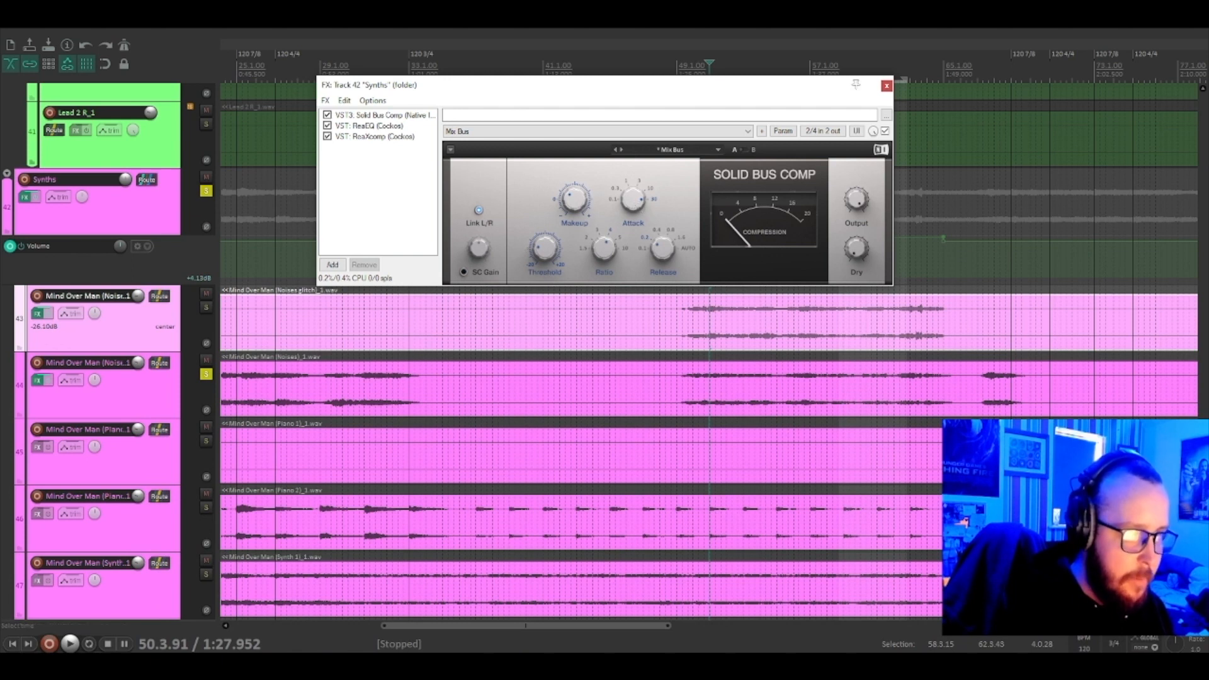
Unsolo the Noises track, solo the Piano 2 track, and play it from about bar 54
{"action": "left_click", "coordinate": [760, 341]}
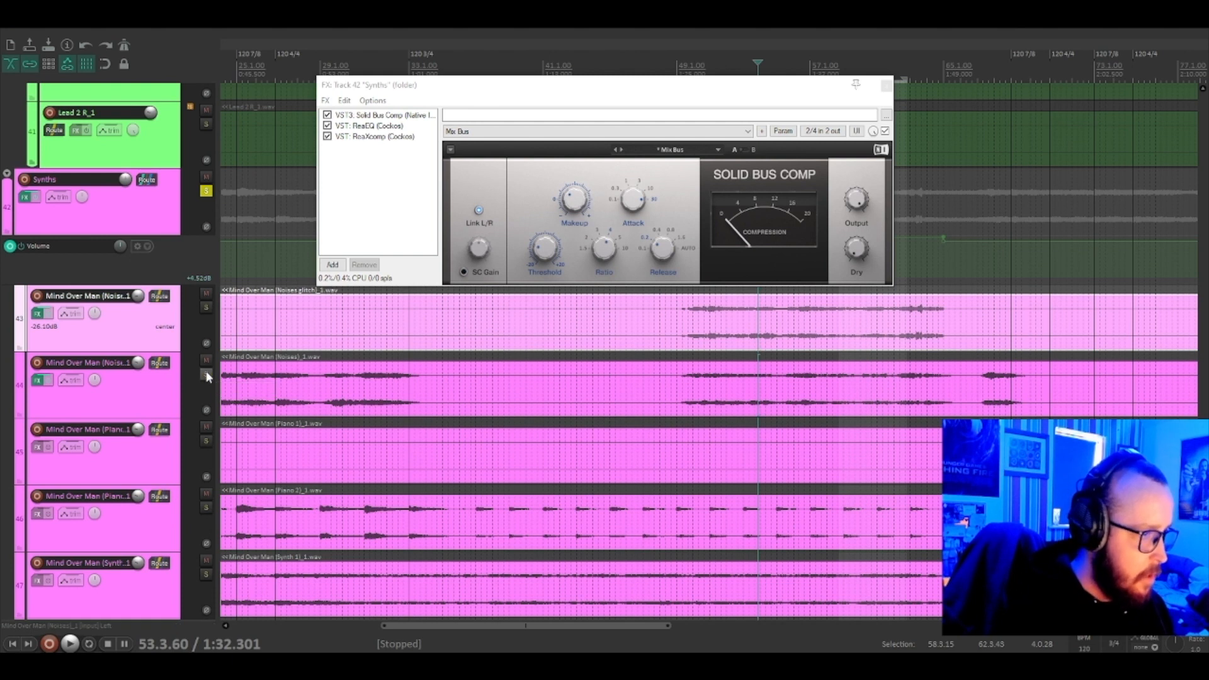
{"action": "scroll", "coordinate": [205, 360], "scroll_direction": "down", "scroll_amount": 2}
{"action": "left_click", "coordinate": [177, 394]}
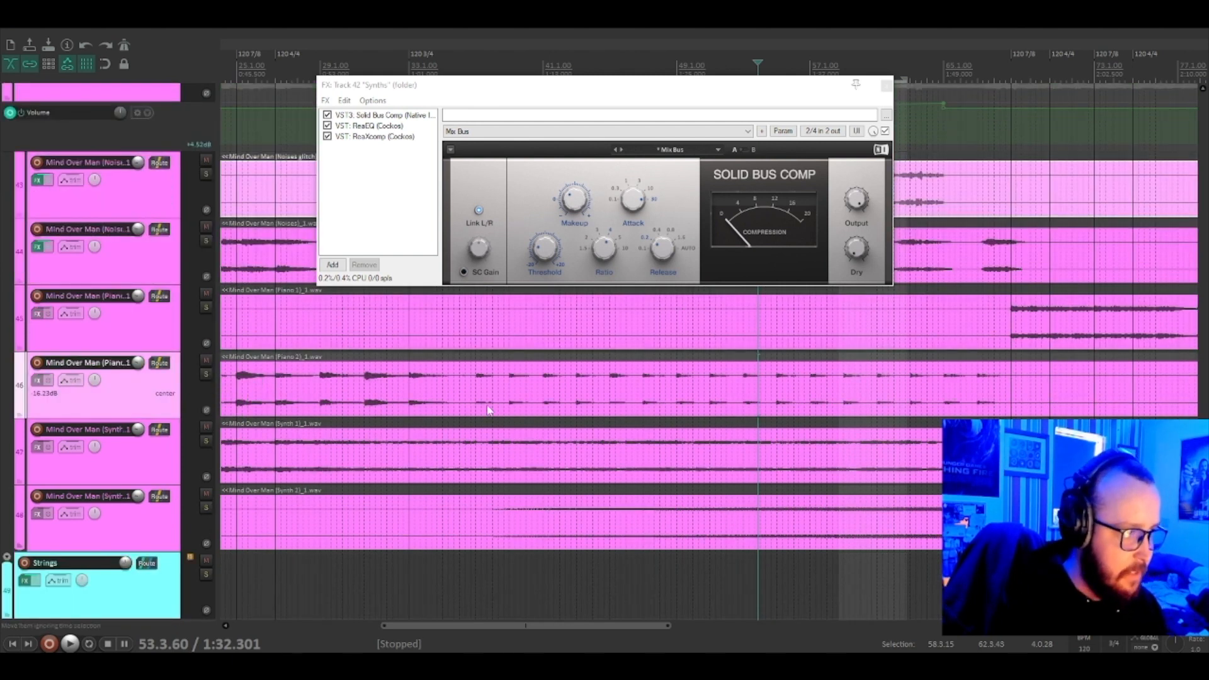
{"action": "left_click", "coordinate": [773, 382]}
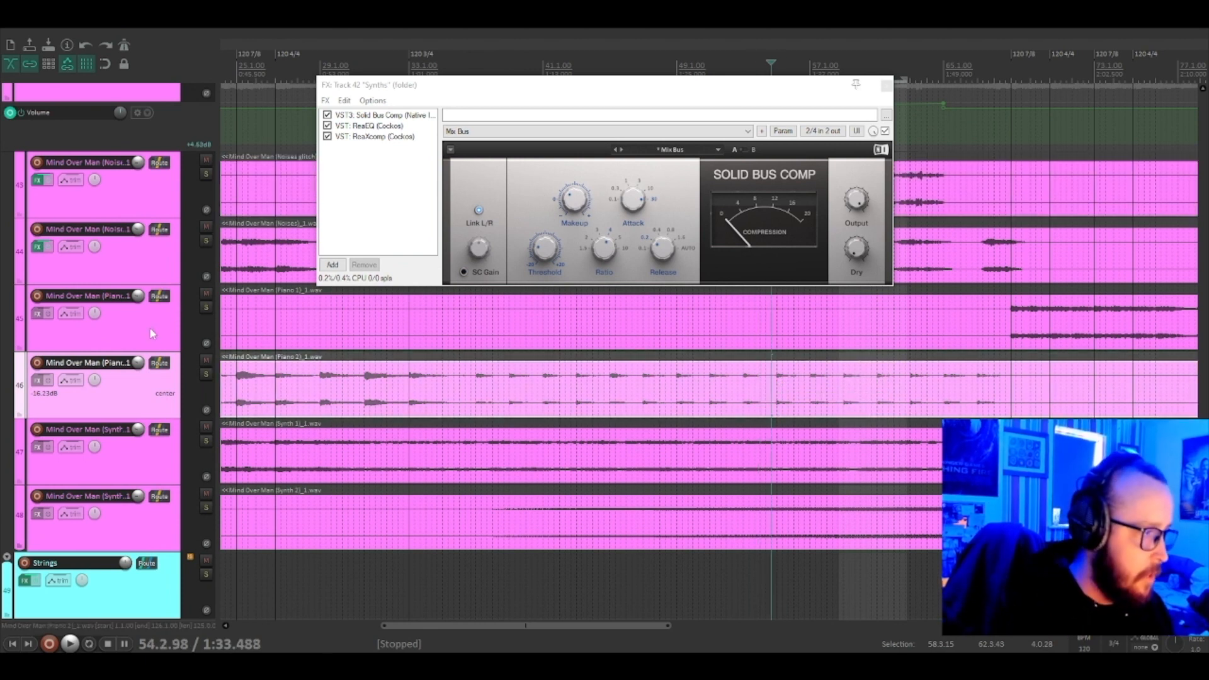
{"action": "left_click", "coordinate": [206, 374]}
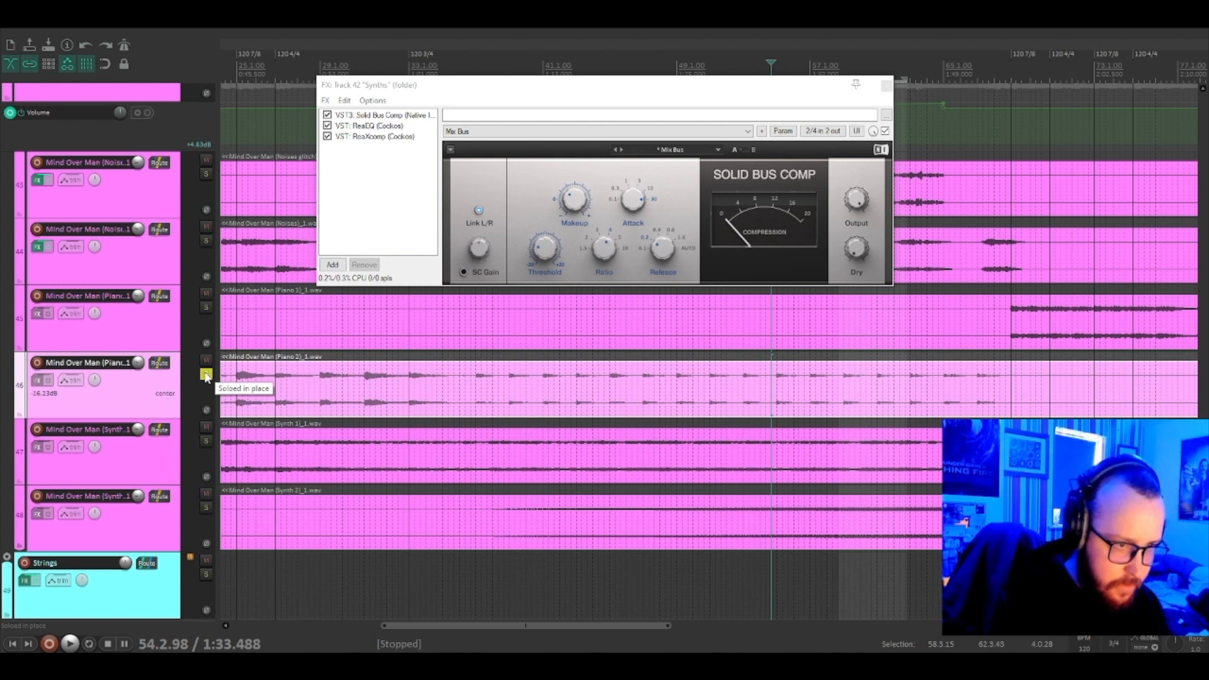
{"action": "key", "text": "space"}
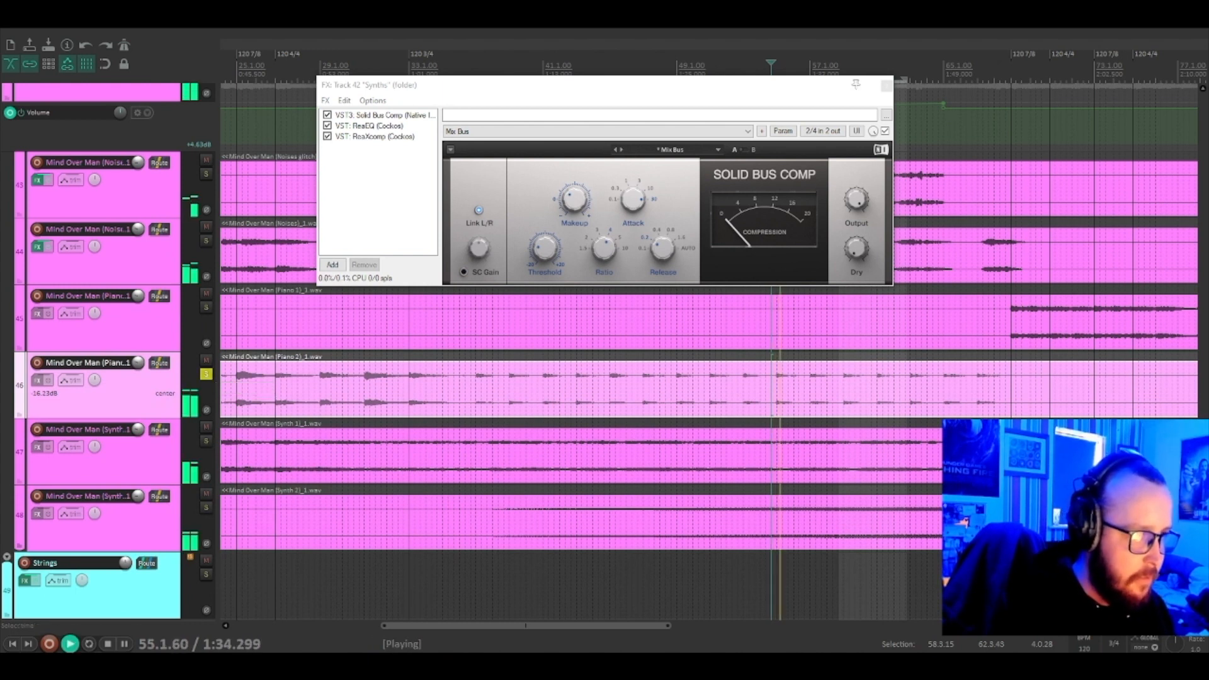
Unsolo the Piano 2 track, listen to the full synth section until about bar 65, and stop playback
{"action": "left_click", "coordinate": [206, 376]}
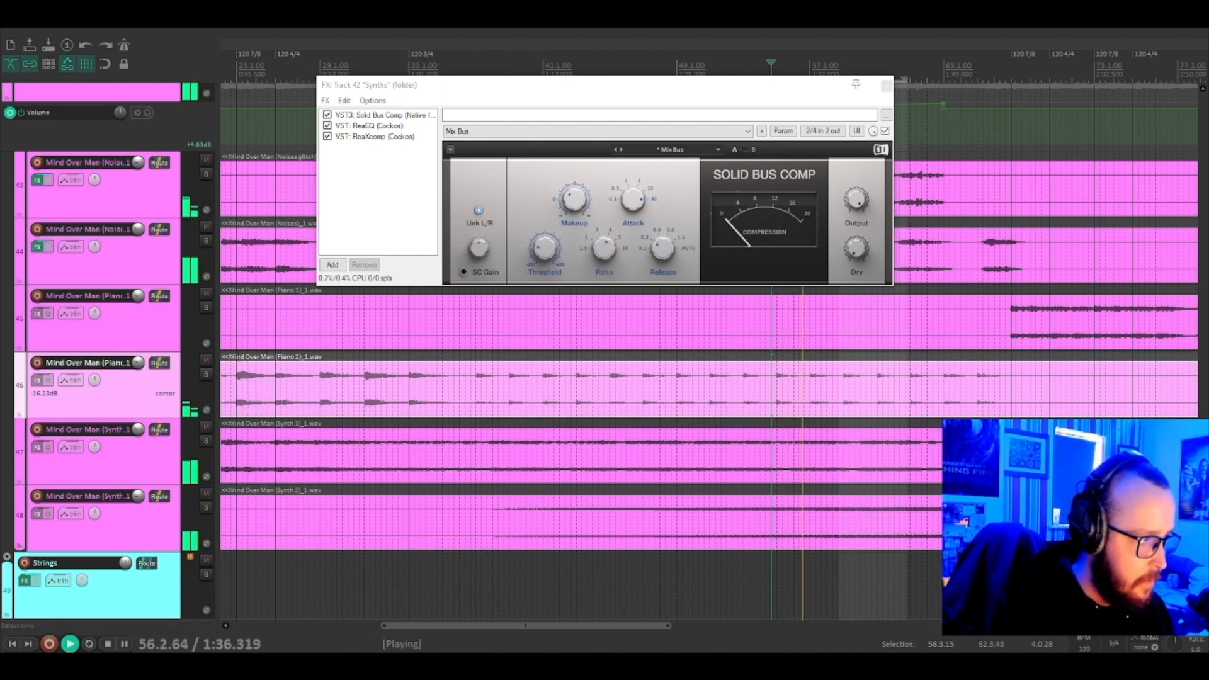
{"action": "scroll", "coordinate": [339, 346], "scroll_direction": "down", "scroll_amount": 2}
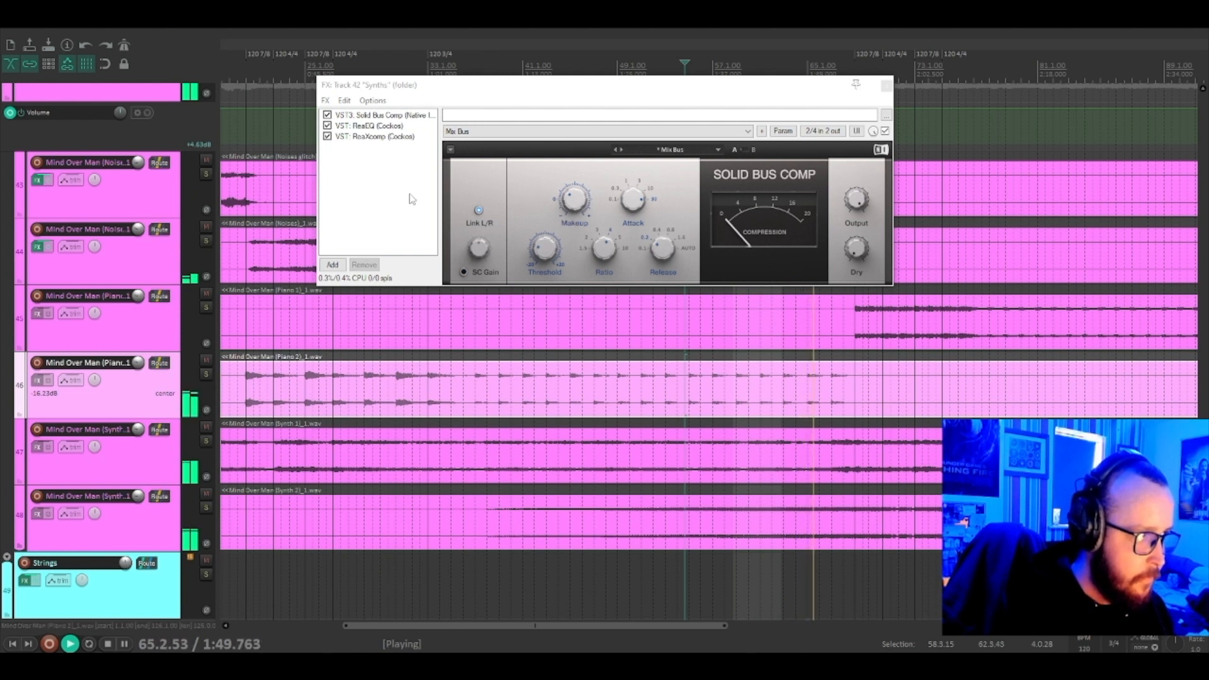
{"action": "key", "text": "space"}
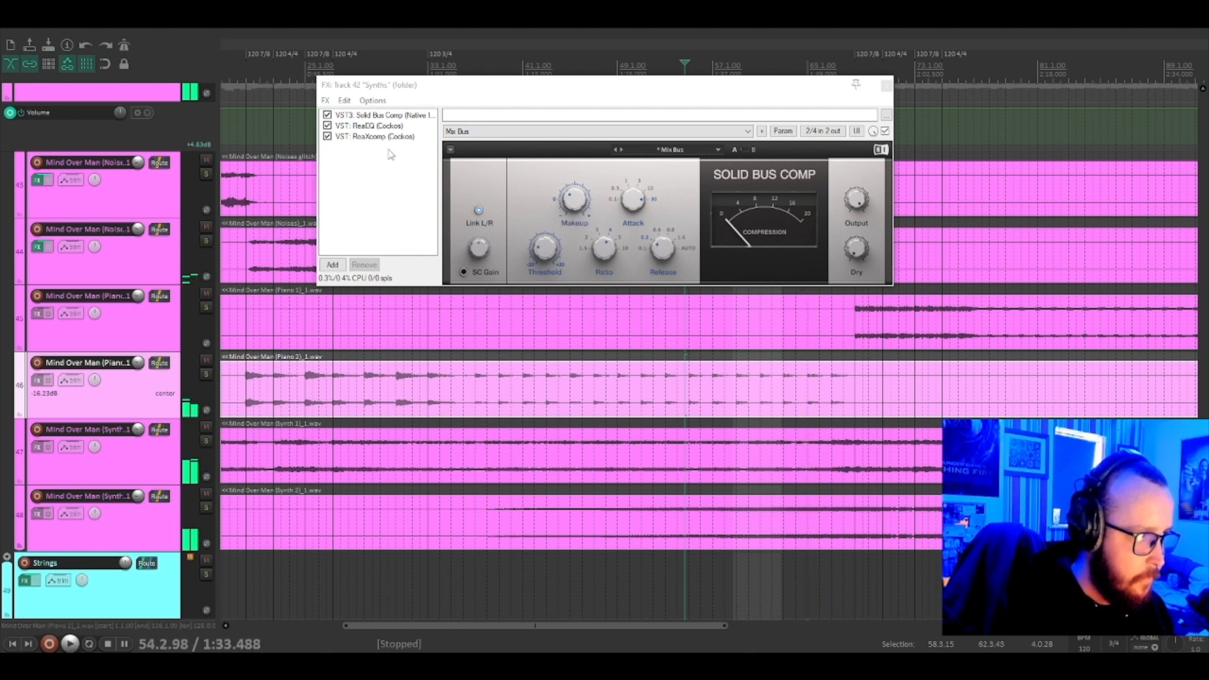
Review the Synths folder's ReaEQ curve and ReaXcomp bands, enlarging the effects window to see the compressor settings
{"action": "left_click", "coordinate": [391, 126]}
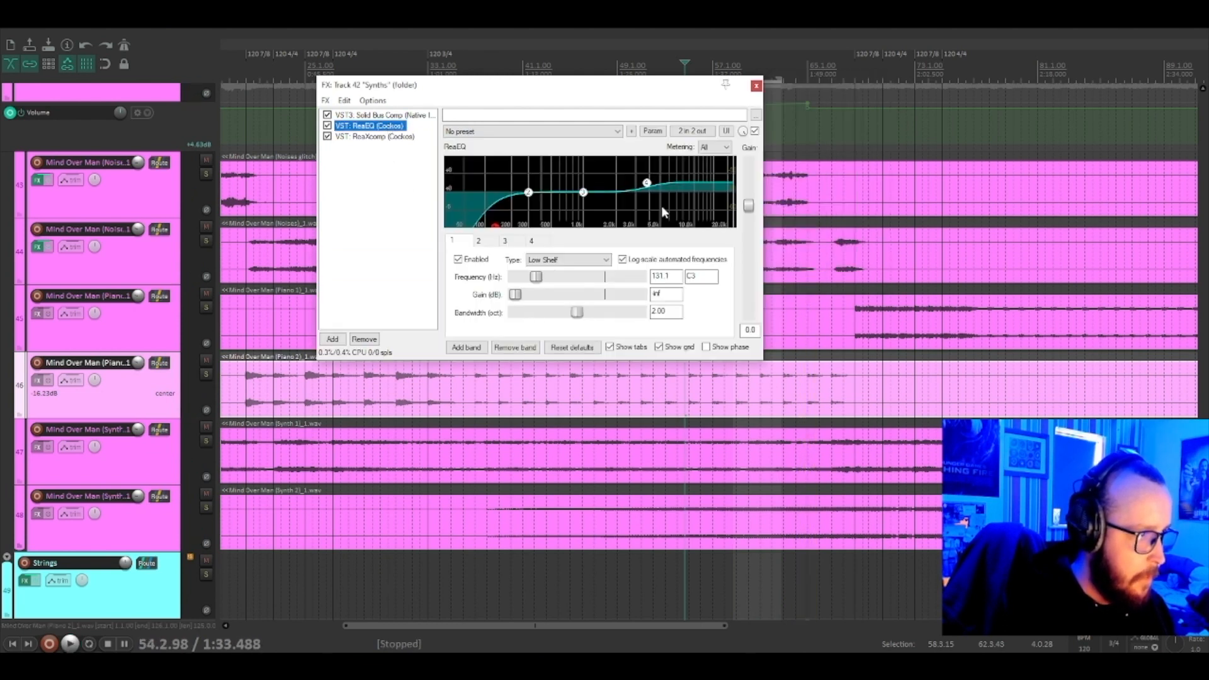
{"action": "left_click_drag", "start_coordinate": [601, 92], "coordinate": [667, 124]}
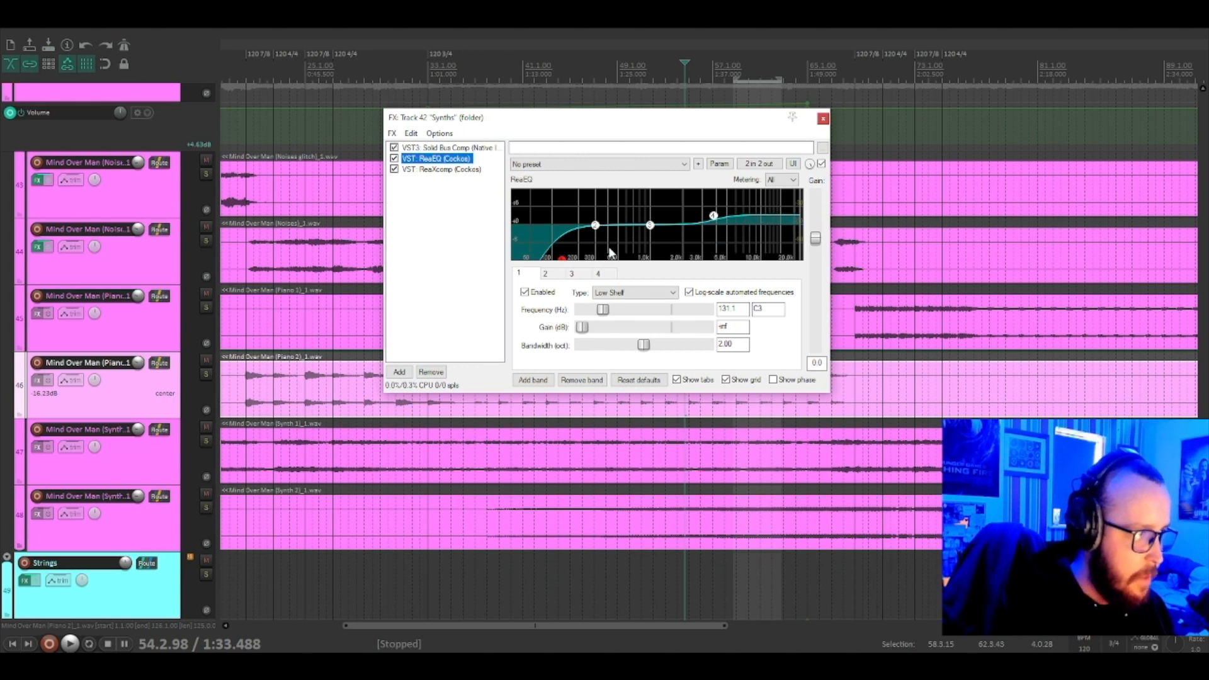
{"action": "left_click", "coordinate": [468, 171]}
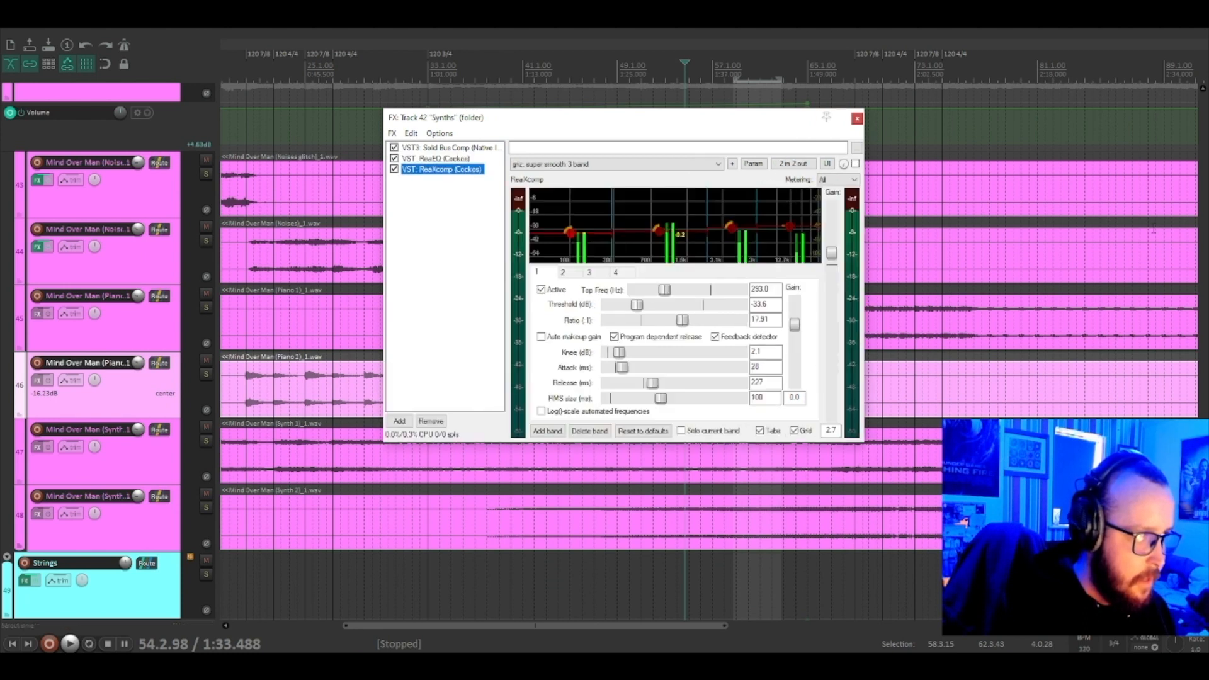
{"action": "left_click_drag", "start_coordinate": [696, 126], "coordinate": [621, 102]}
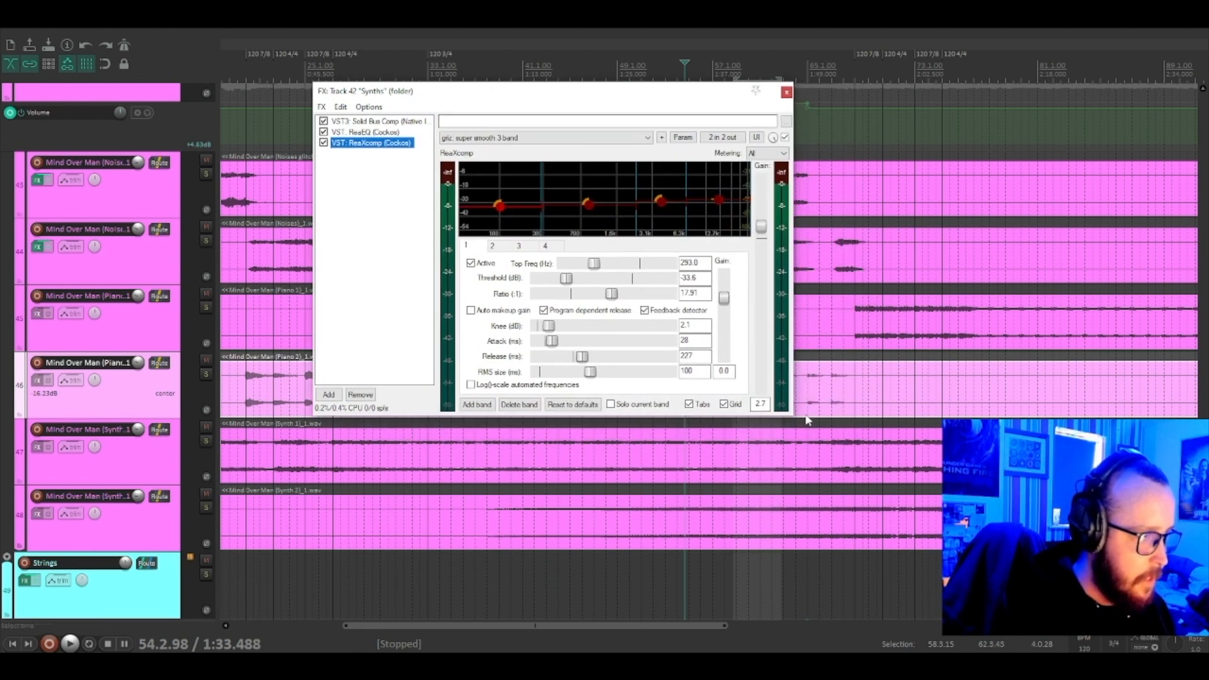
{"action": "left_click_drag", "start_coordinate": [789, 418], "coordinate": [899, 476]}
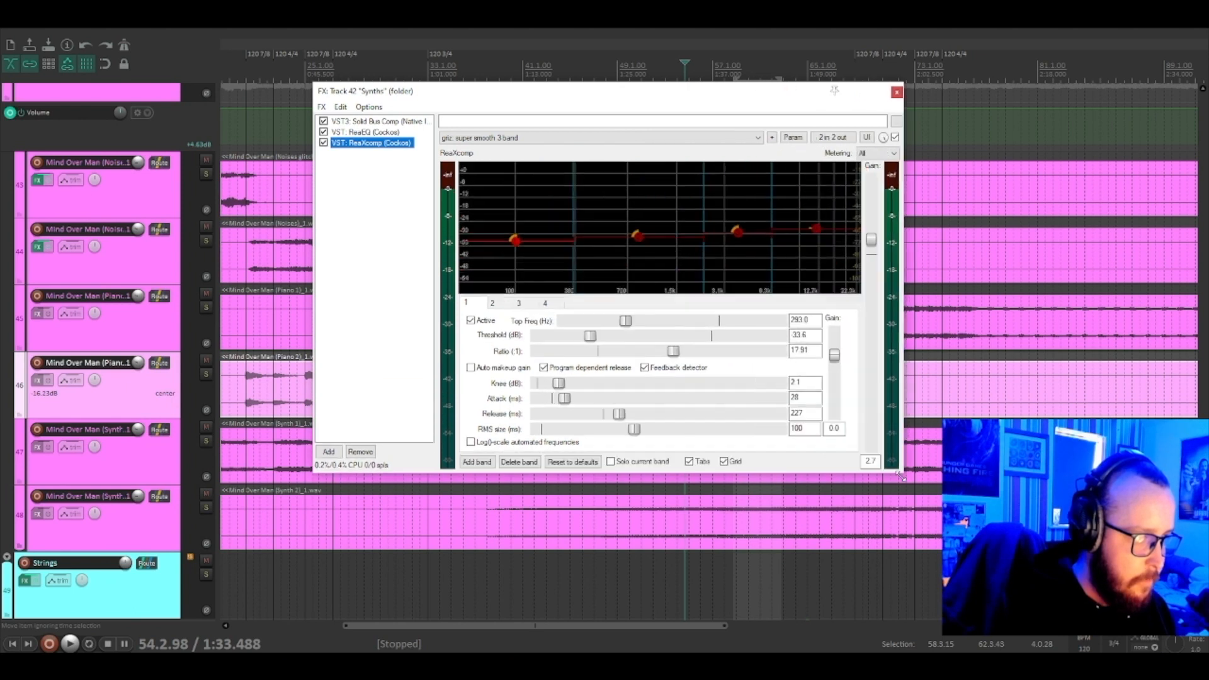
{"action": "left_click", "coordinate": [396, 247]}
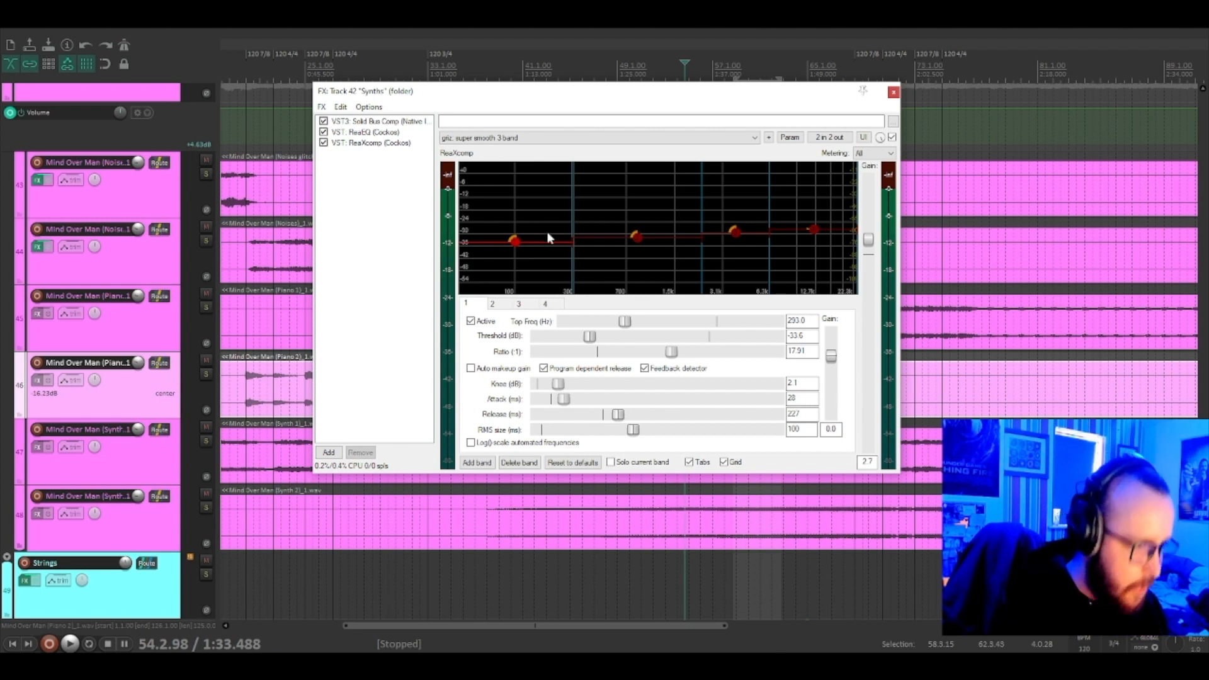
Play from about bar 54, compare the Synths with ReaXcomp bypassed and enabled, and stop with it enabled
{"action": "key", "text": "space"}
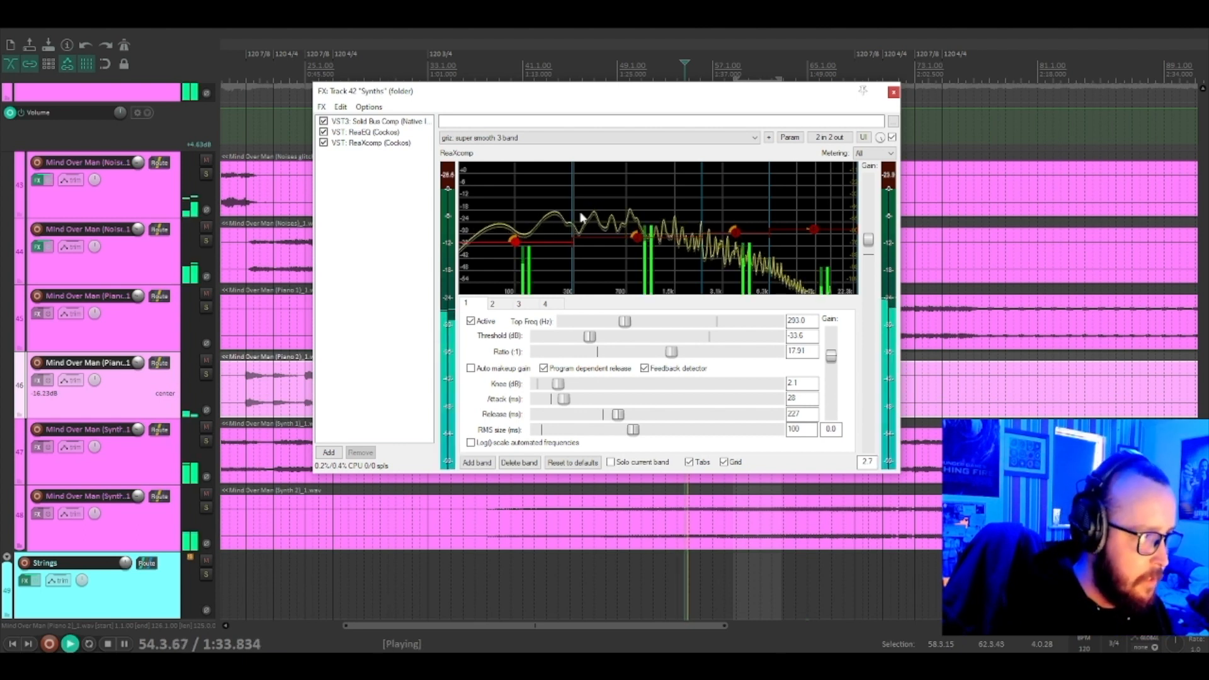
{"action": "left_click_drag", "start_coordinate": [701, 99], "coordinate": [500, 55]}
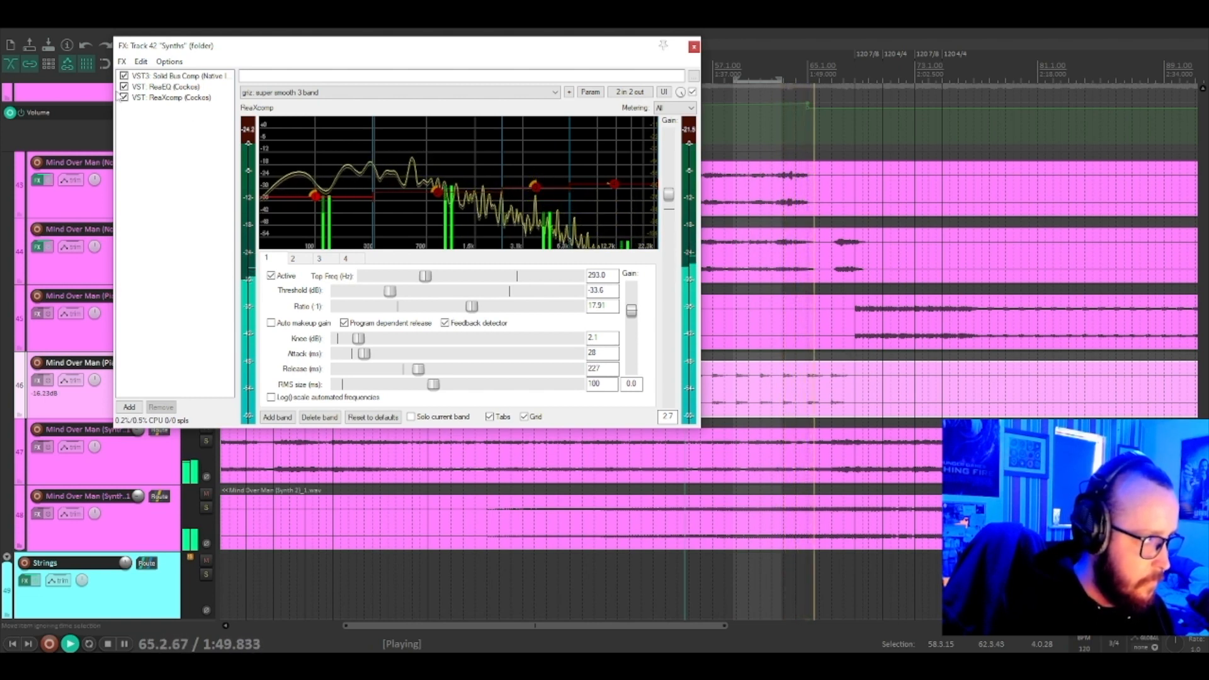
{"action": "left_click", "coordinate": [124, 97]}
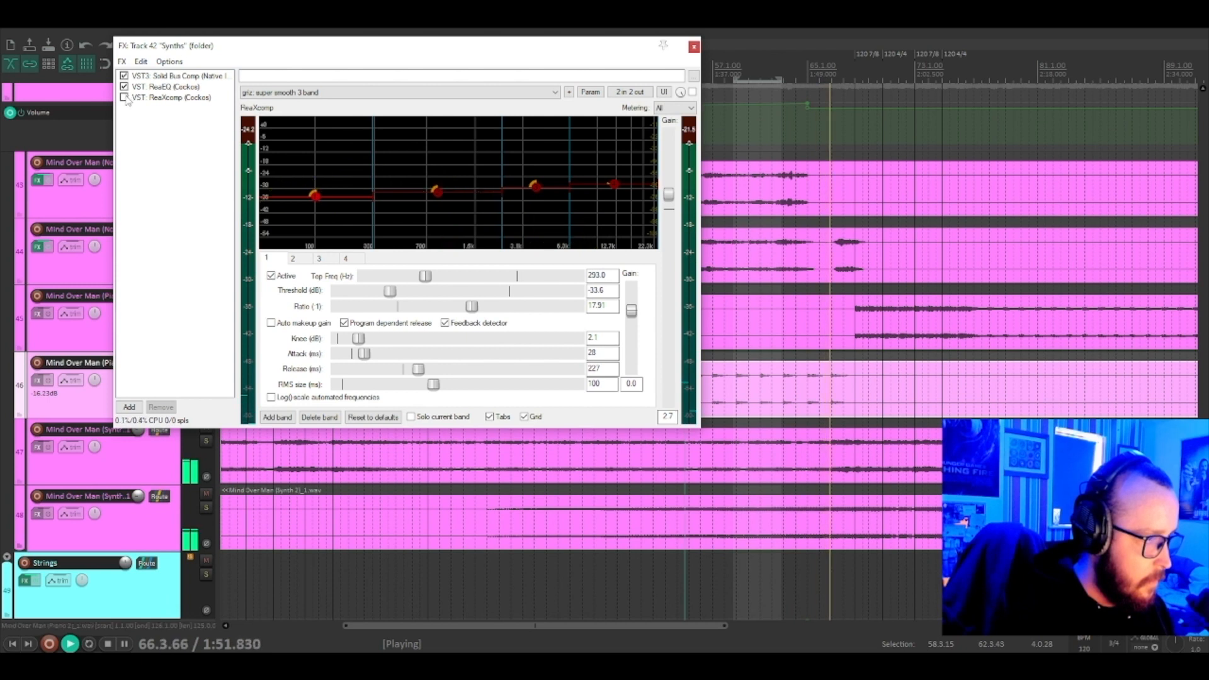
{"action": "left_click", "coordinate": [124, 98]}
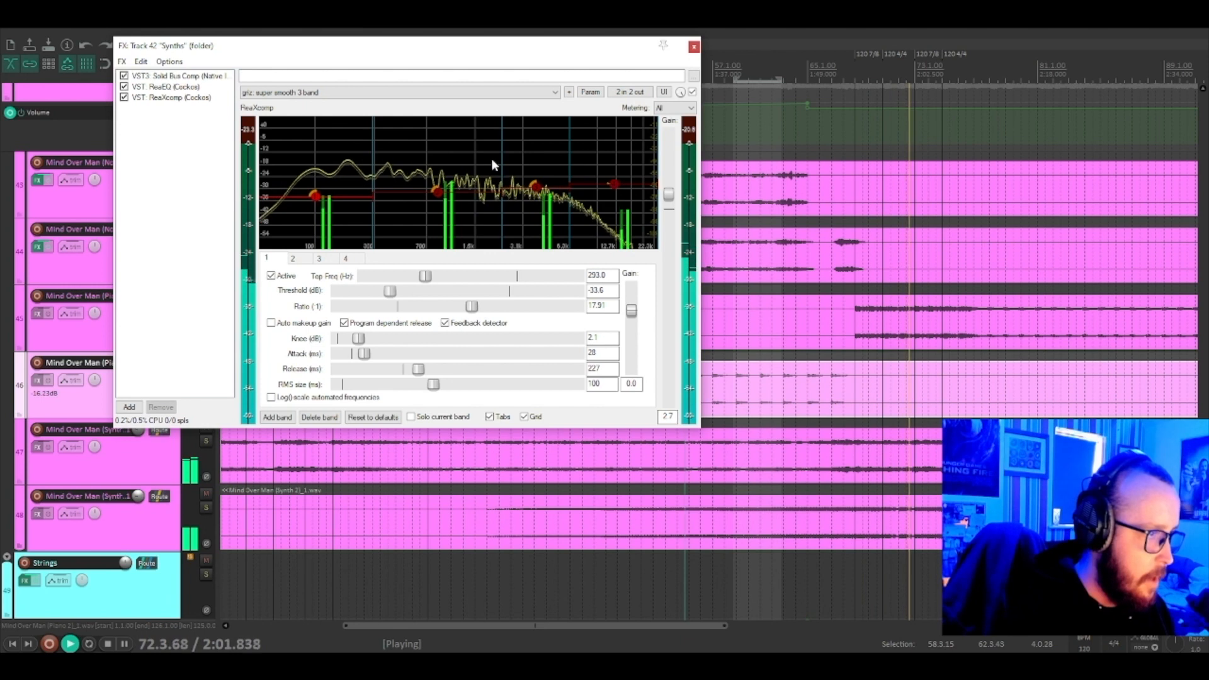
{"action": "left_click", "coordinate": [124, 97]}
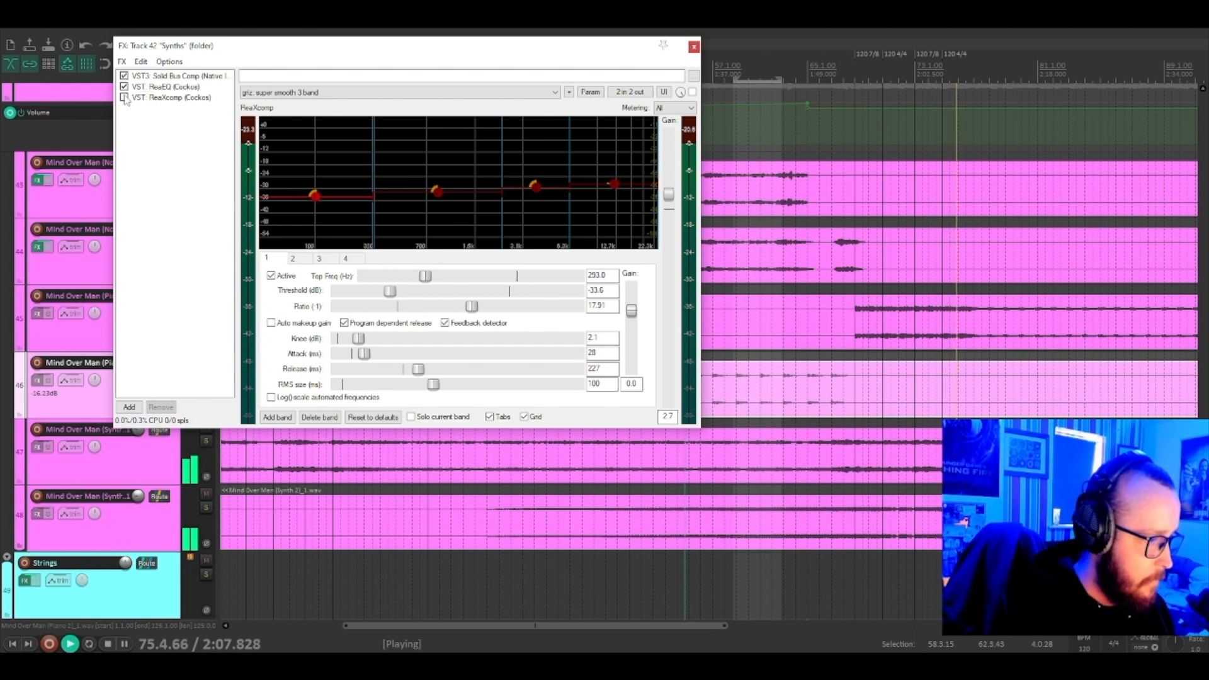
{"action": "left_click", "coordinate": [124, 98]}
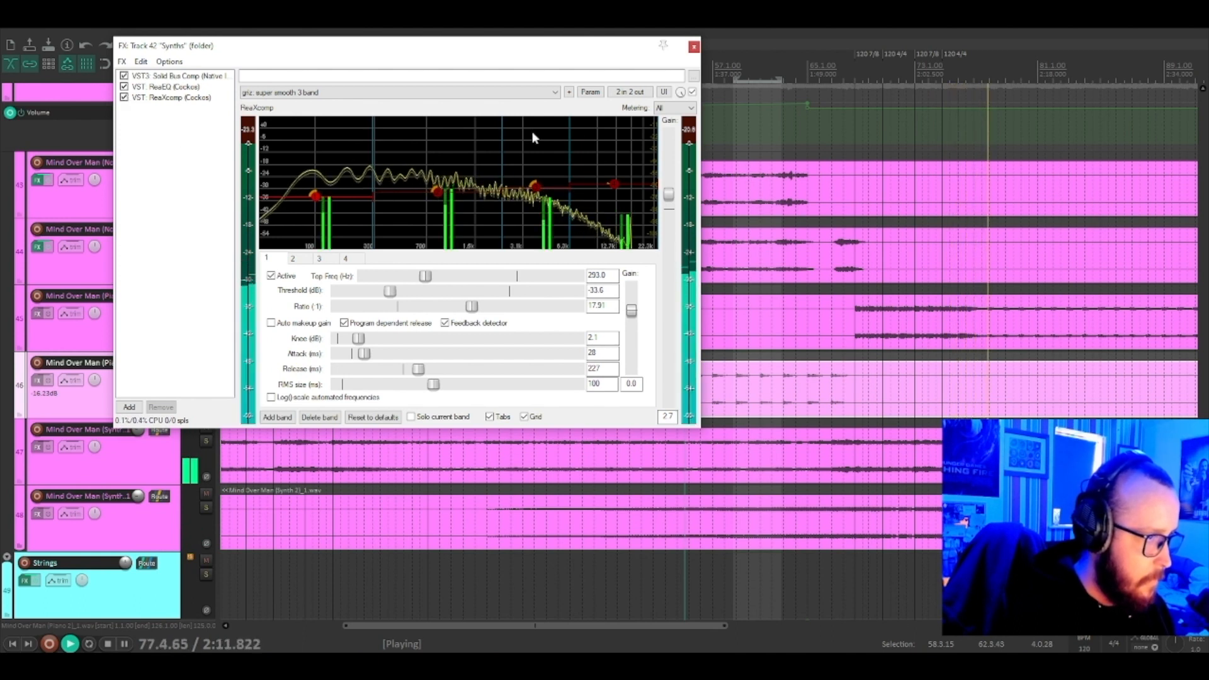
{"action": "key", "text": "space"}
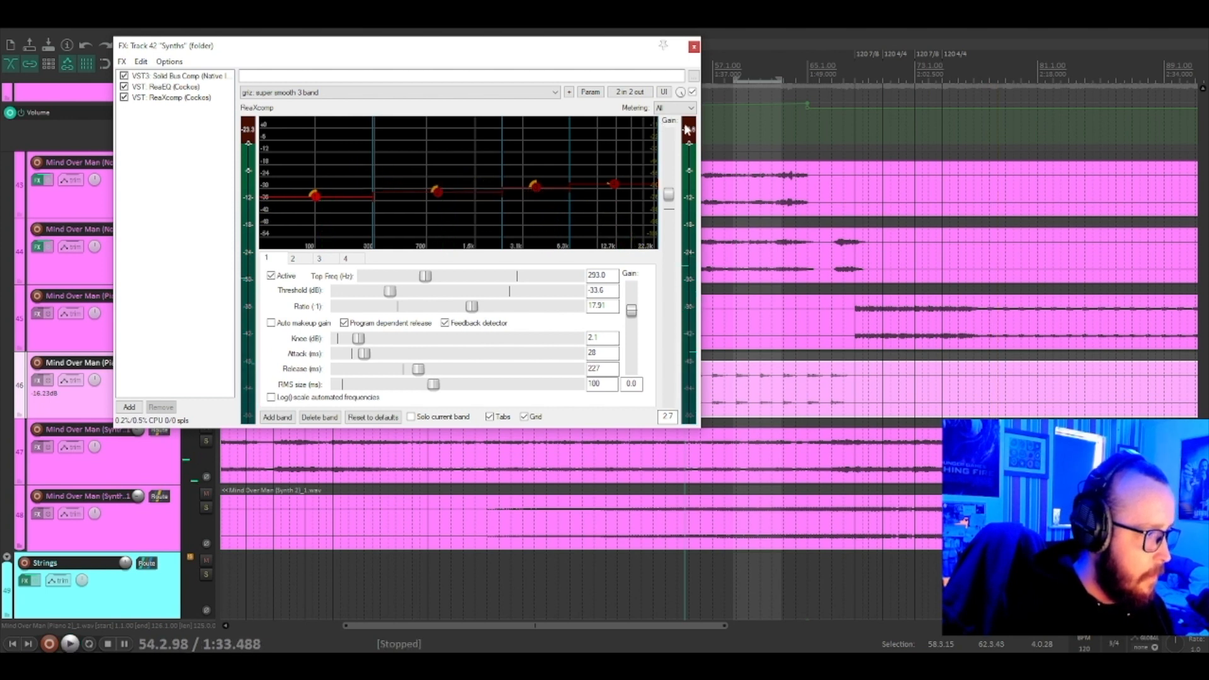
Close the Synths effects window and solo the Strings folder
{"action": "left_click", "coordinate": [693, 47]}
{"action": "scroll", "coordinate": [197, 301], "scroll_direction": "down", "scroll_amount": 3}
{"action": "scroll", "coordinate": [186, 324], "scroll_direction": "up", "scroll_amount": 5}
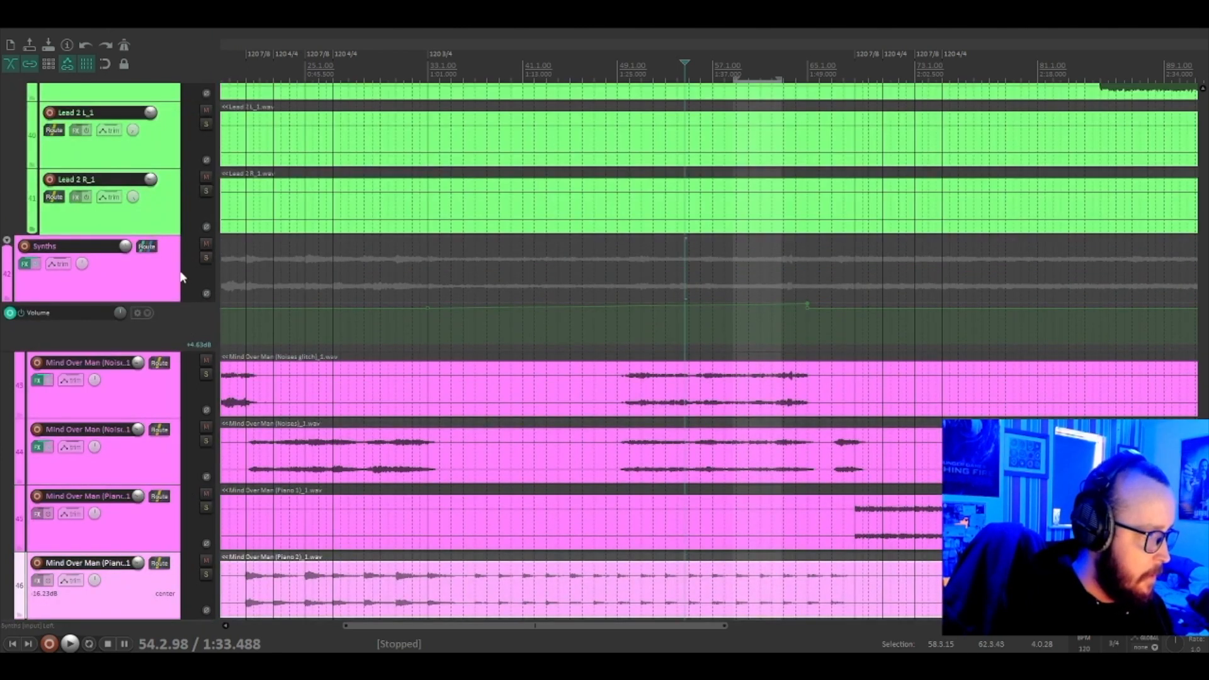
{"action": "scroll", "coordinate": [181, 279], "scroll_direction": "down", "scroll_amount": 8}
{"action": "scroll", "coordinate": [180, 282], "scroll_direction": "up", "scroll_amount": 7}
{"action": "scroll", "coordinate": [179, 281], "scroll_direction": "down", "scroll_amount": 2}
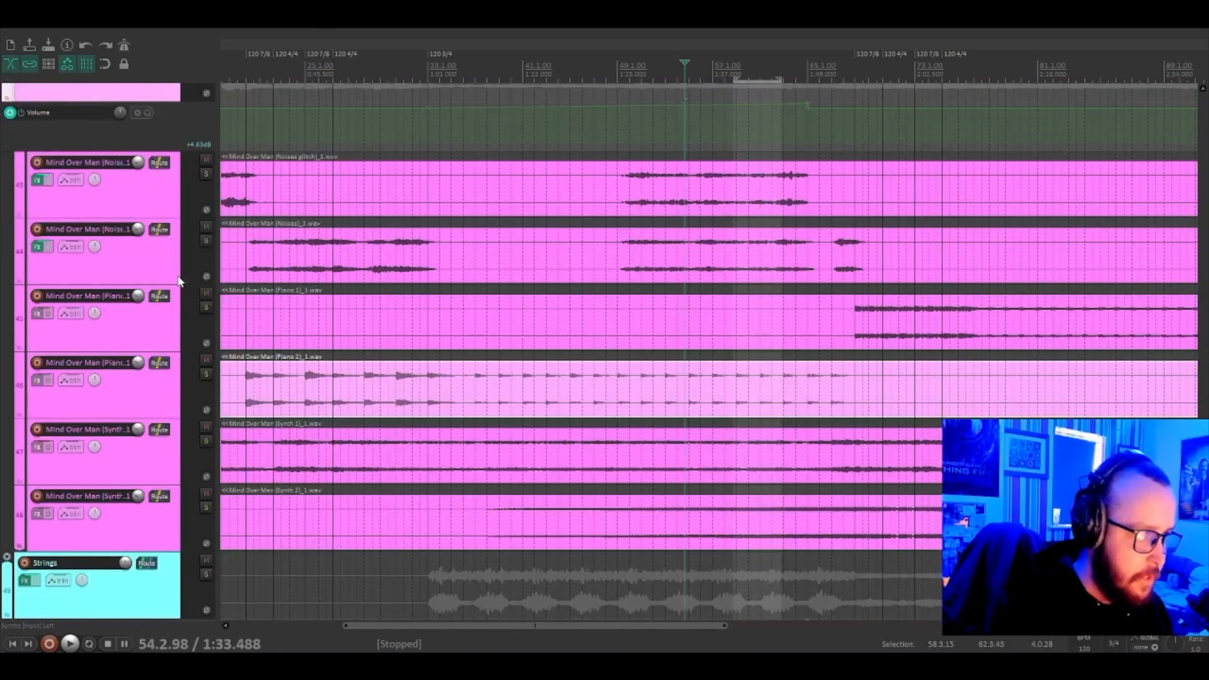
{"action": "scroll", "coordinate": [179, 281], "scroll_direction": "down", "scroll_amount": 4}
{"action": "left_click", "coordinate": [207, 308]}
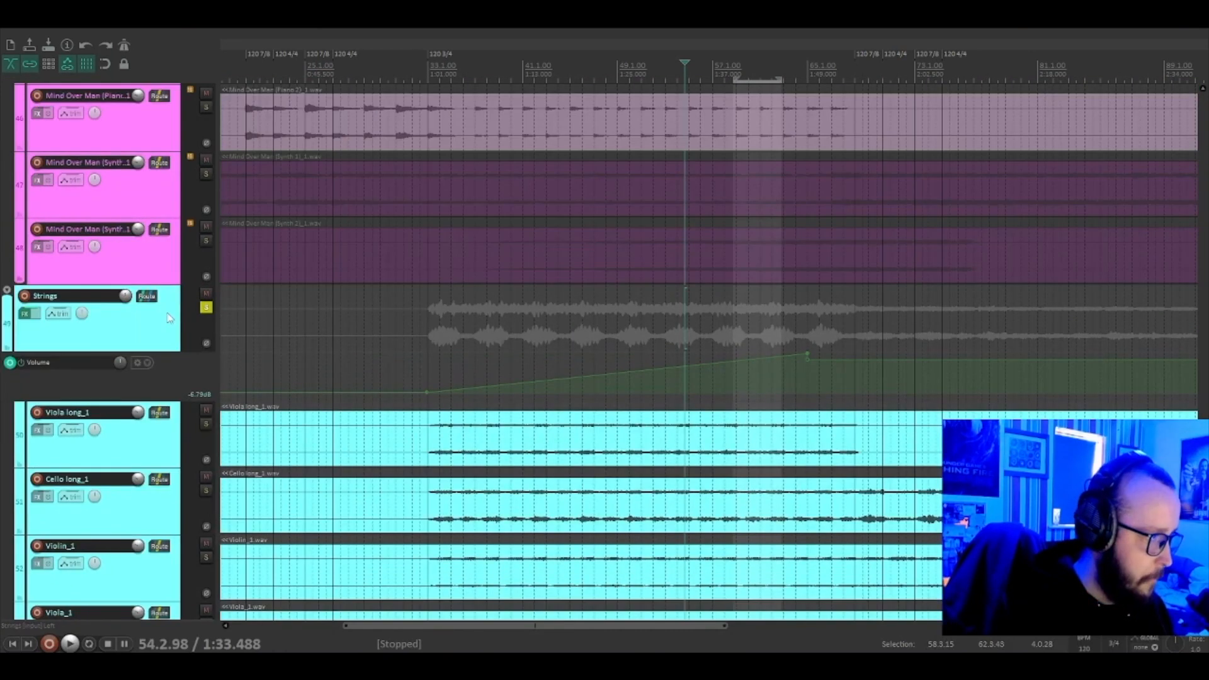
Look over the string tracks, open the Strings folder's ReaEQ, and enlarge its window to examine the curve
{"action": "scroll", "coordinate": [178, 284], "scroll_direction": "down", "scroll_amount": 3}
{"action": "scroll", "coordinate": [178, 283], "scroll_direction": "down", "scroll_amount": 1}
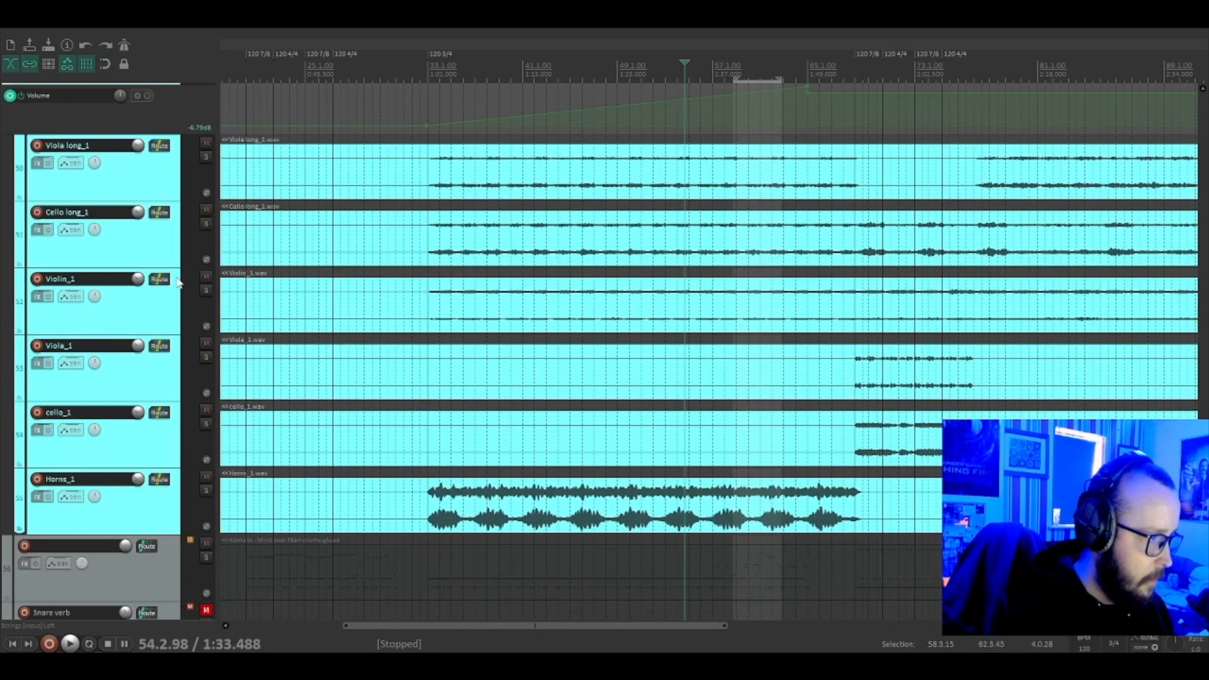
{"action": "scroll", "coordinate": [178, 283], "scroll_direction": "up", "scroll_amount": 2}
{"action": "left_click", "coordinate": [25, 181]}
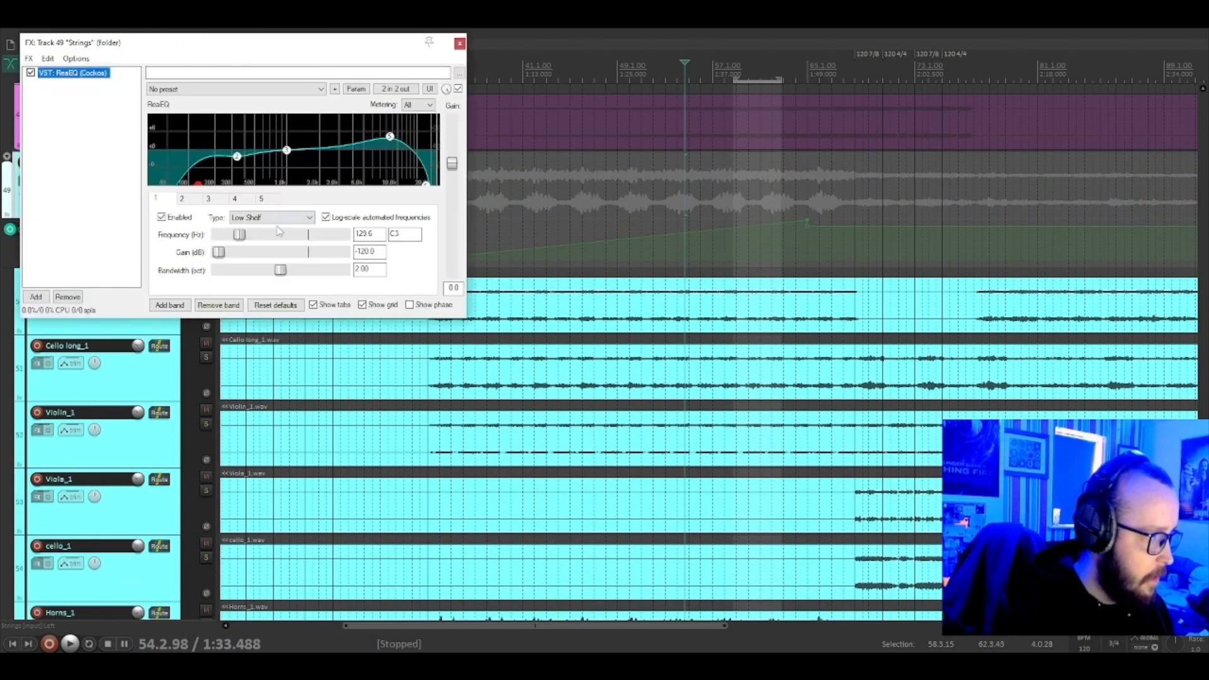
{"action": "left_click_drag", "start_coordinate": [226, 50], "coordinate": [427, 112]}
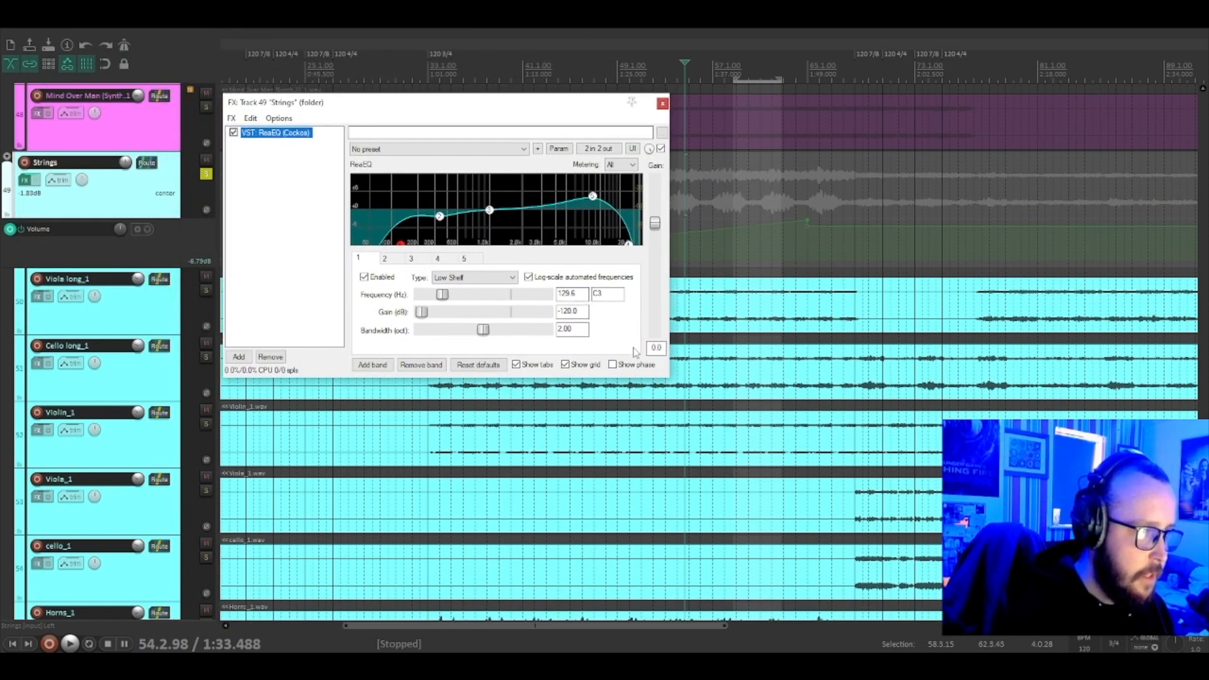
{"action": "left_click_drag", "start_coordinate": [666, 377], "coordinate": [829, 488]}
{"action": "left_click_drag", "start_coordinate": [700, 106], "coordinate": [592, 50]}
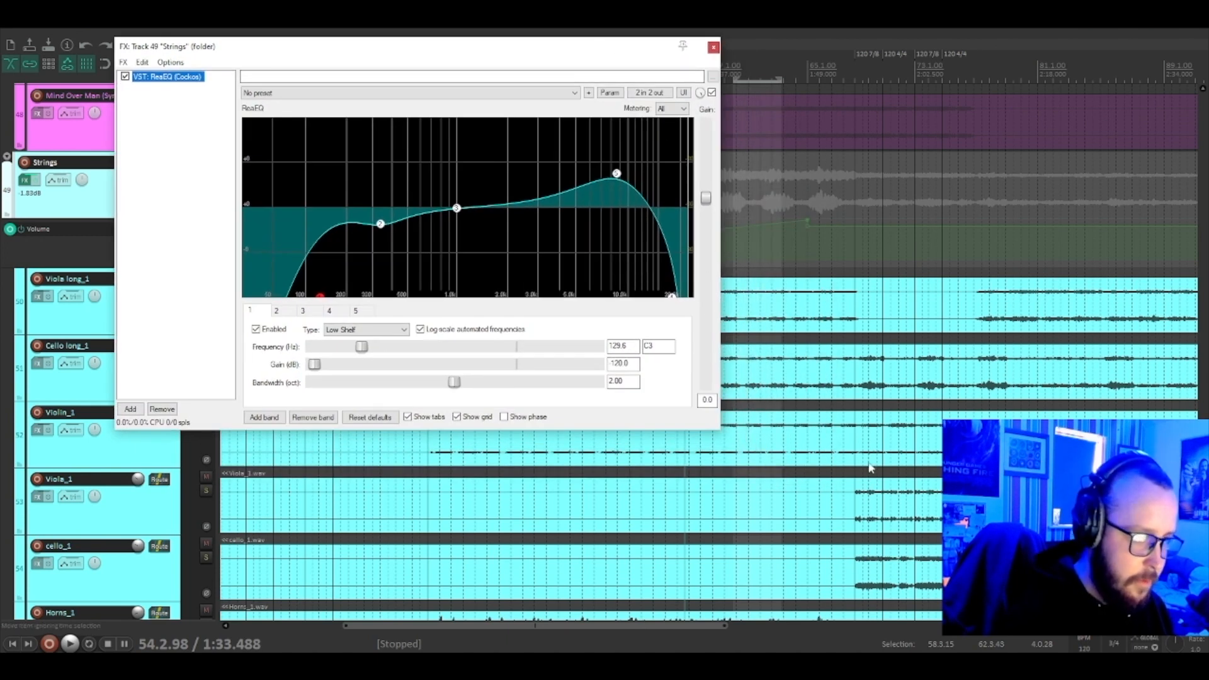
Move the play cursor through the Viola, Cello long and Viola long parts between about bars 68 and 77
{"action": "left_click", "coordinate": [855, 503]}
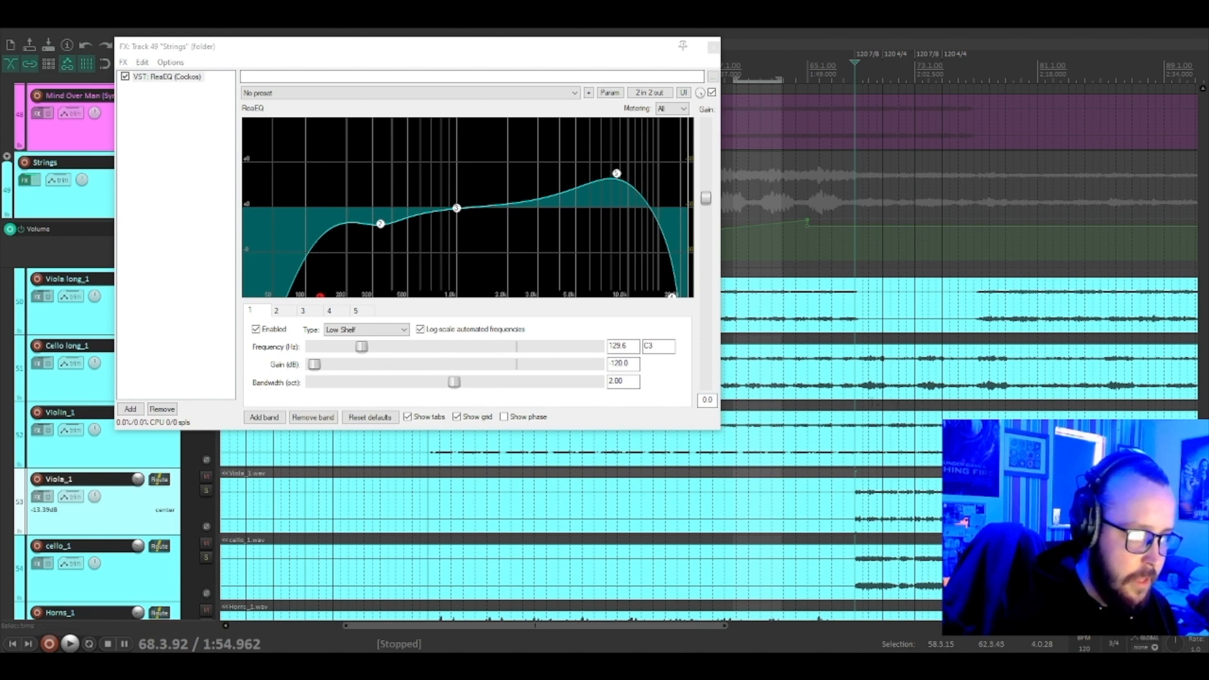
{"action": "left_click", "coordinate": [856, 382]}
{"action": "scroll", "coordinate": [837, 381], "scroll_direction": "right", "scroll_amount": 3}
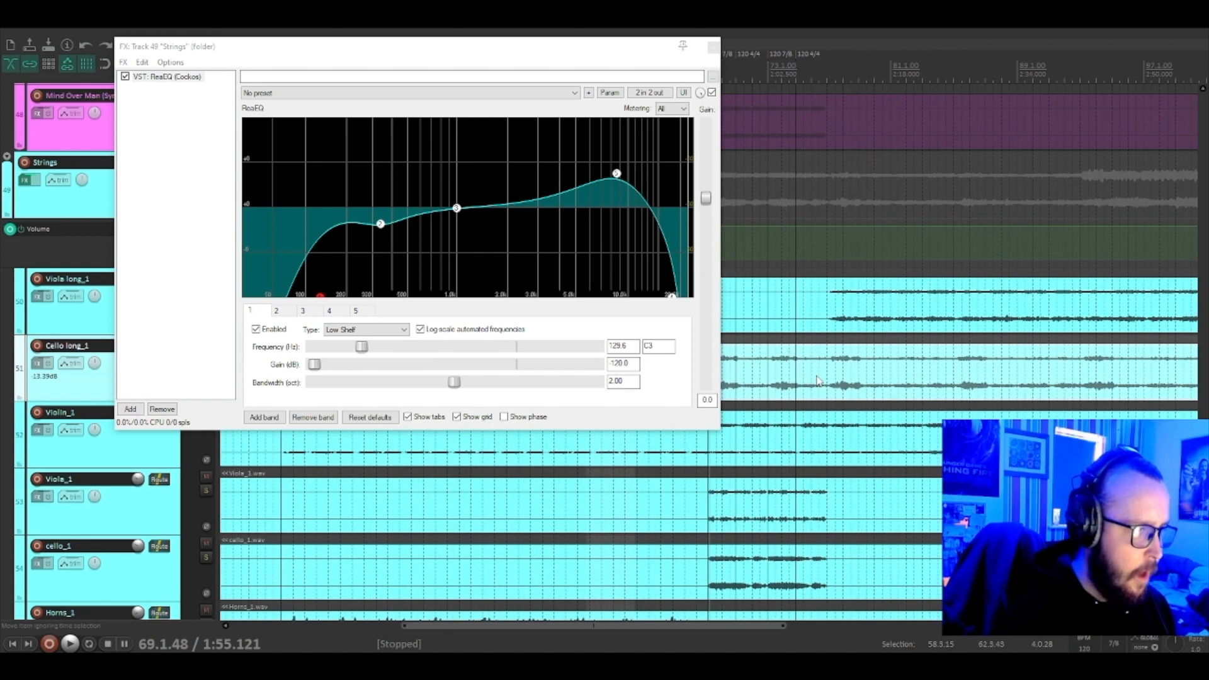
{"action": "left_click", "coordinate": [838, 311]}
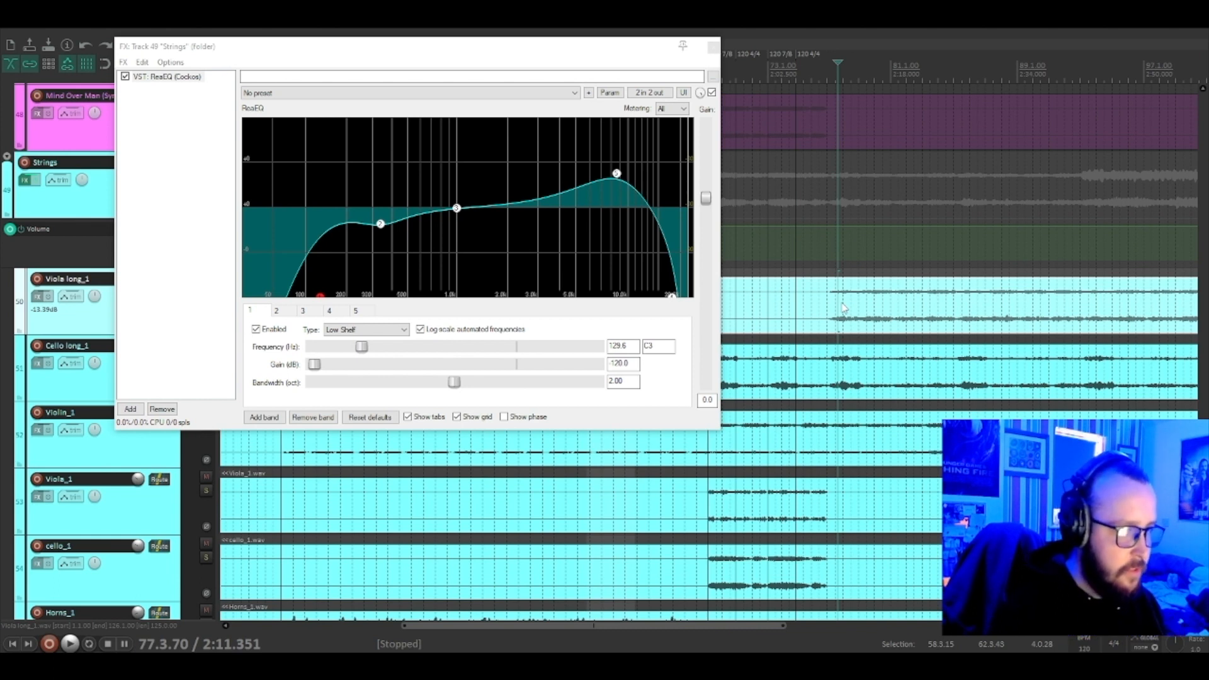
{"action": "left_click", "coordinate": [755, 372]}
{"action": "left_click", "coordinate": [733, 369]}
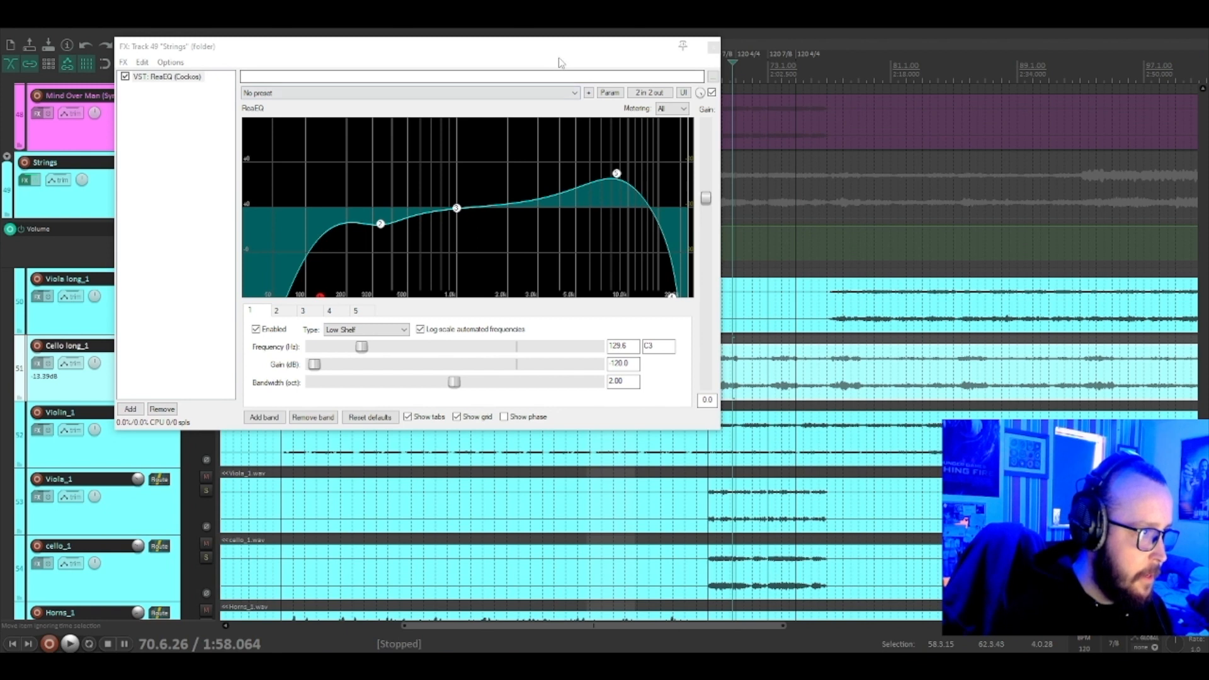
Bypass the Strings ReaEQ and play the folder from the Viola entry at about bar 68
{"action": "left_click_drag", "start_coordinate": [566, 60], "coordinate": [650, 64]}
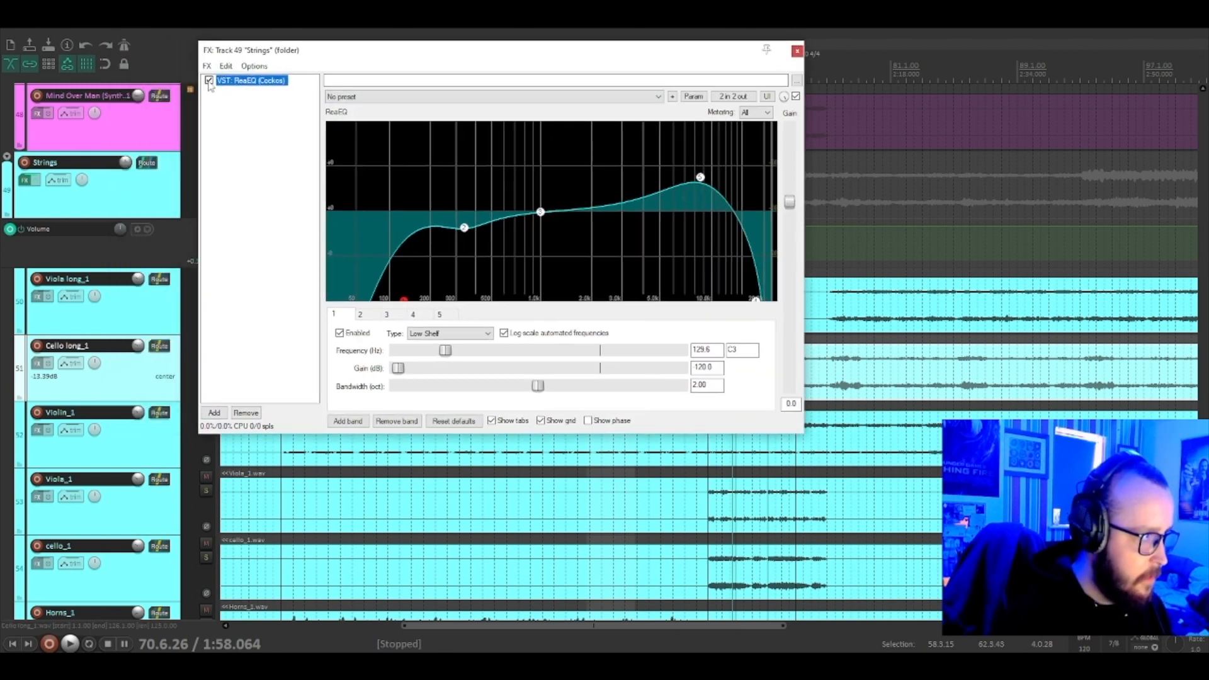
{"action": "left_click", "coordinate": [706, 503]}
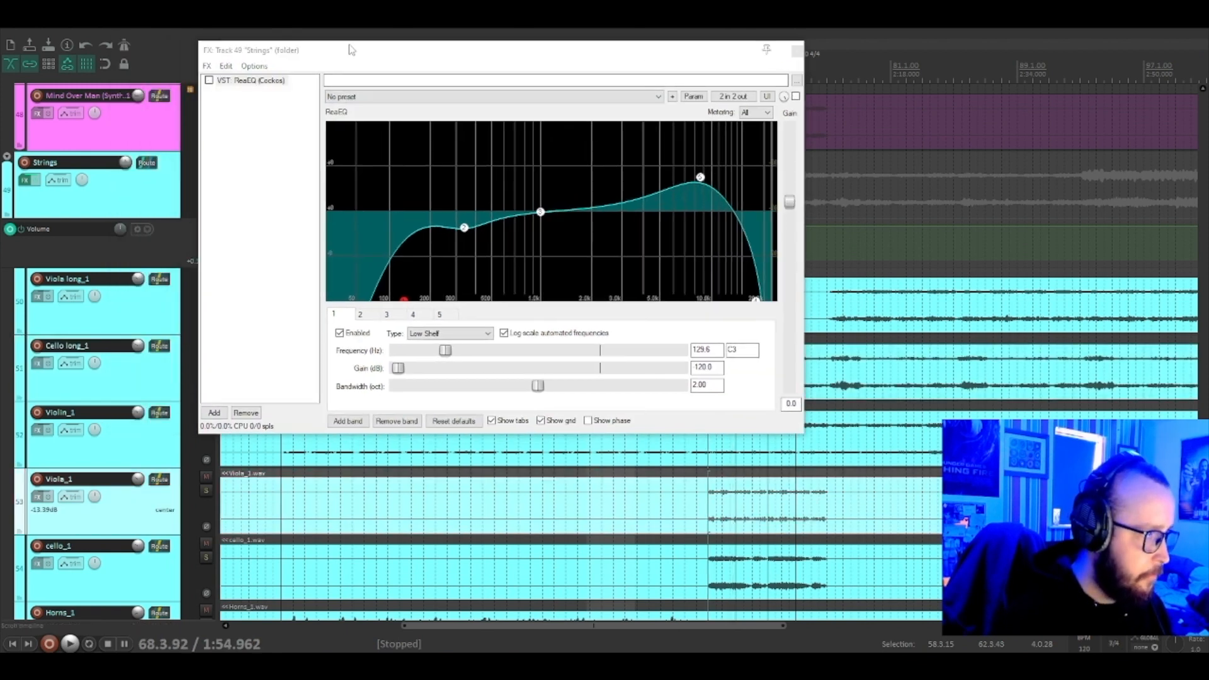
{"action": "left_click_drag", "start_coordinate": [351, 49], "coordinate": [388, 52]}
{"action": "key", "text": "space"}
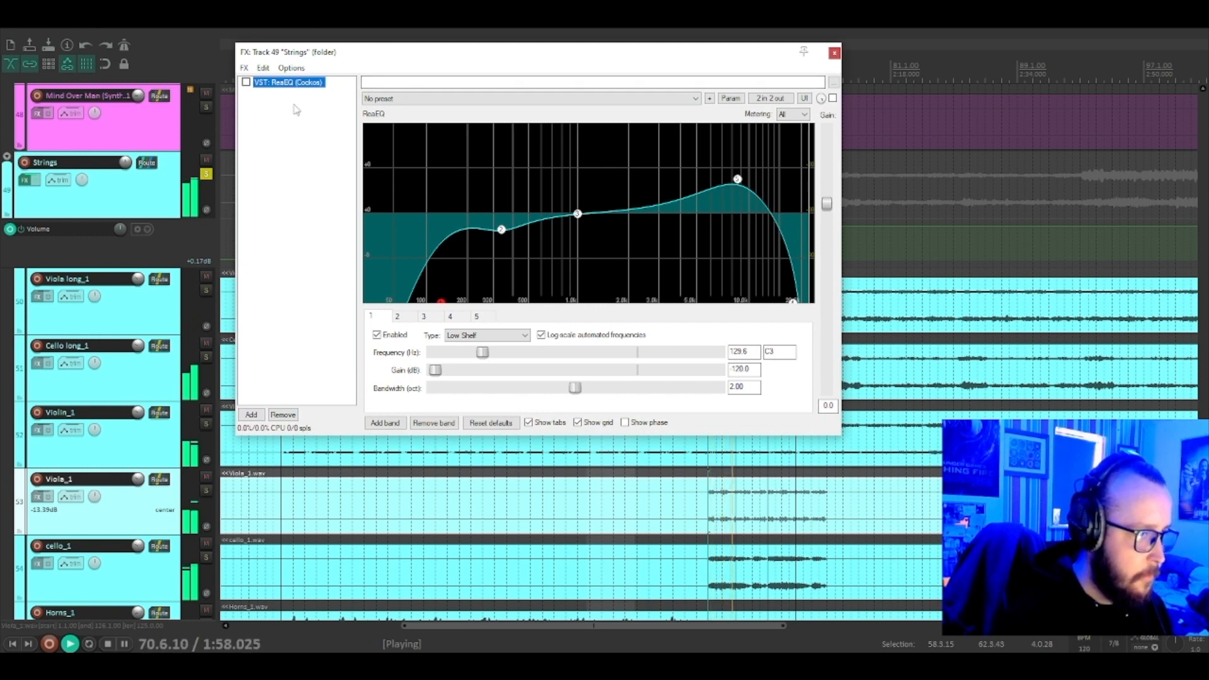
Compare the playing Strings with ReaEQ enabled and bypassed several times, leaving the EQ enabled
{"action": "left_click", "coordinate": [246, 84]}
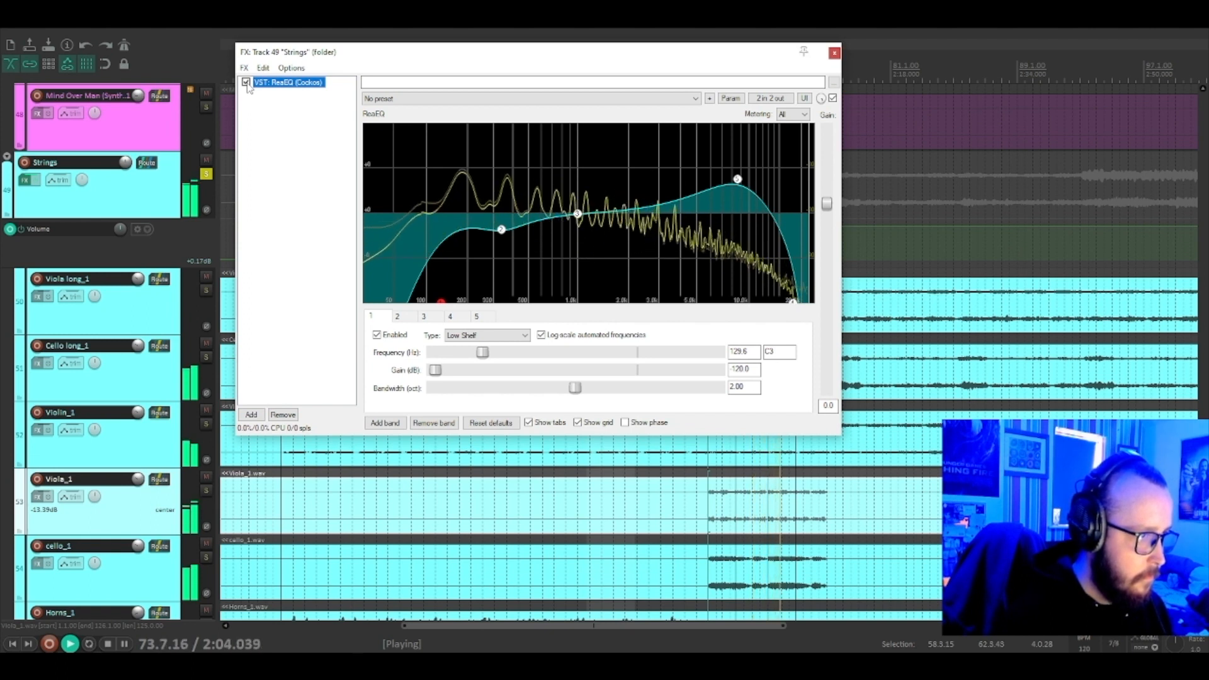
{"action": "left_click", "coordinate": [246, 82]}
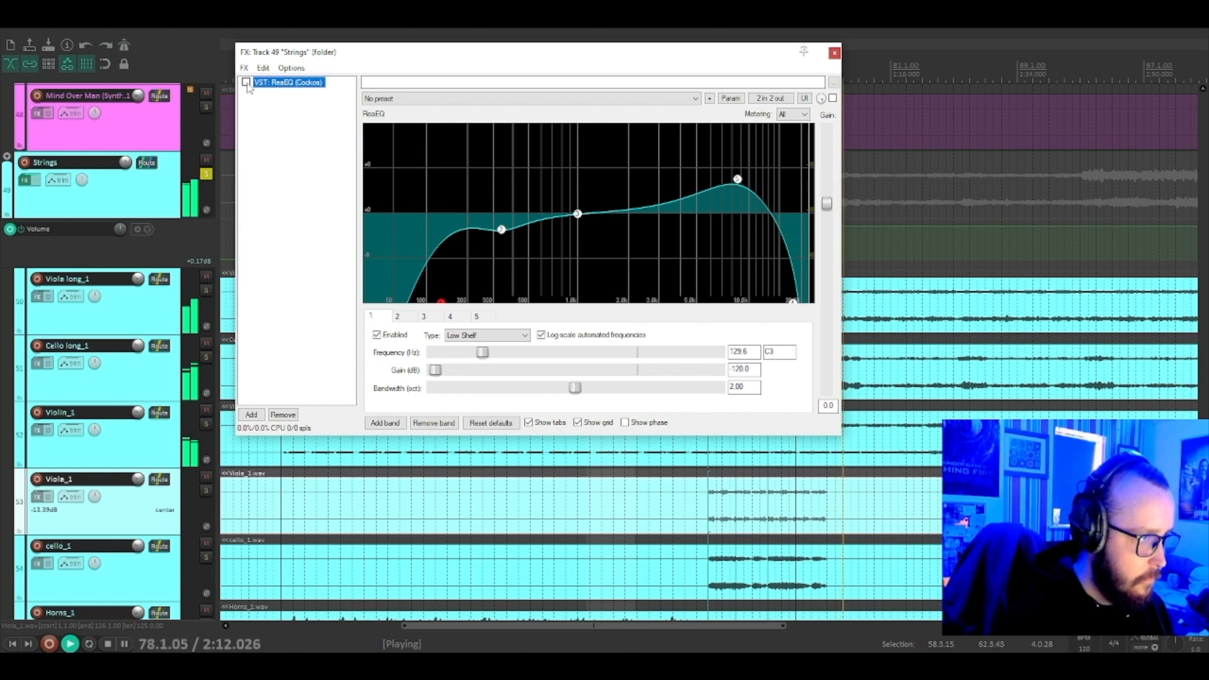
{"action": "left_click", "coordinate": [246, 82]}
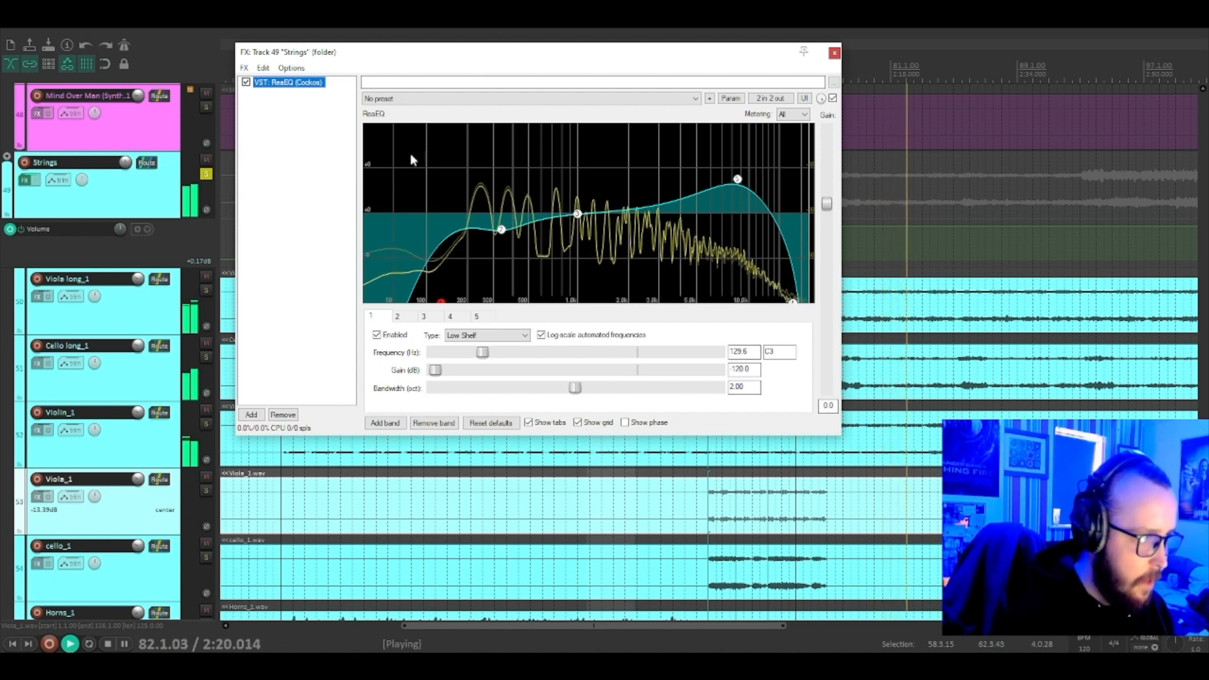
{"action": "left_click", "coordinate": [246, 83]}
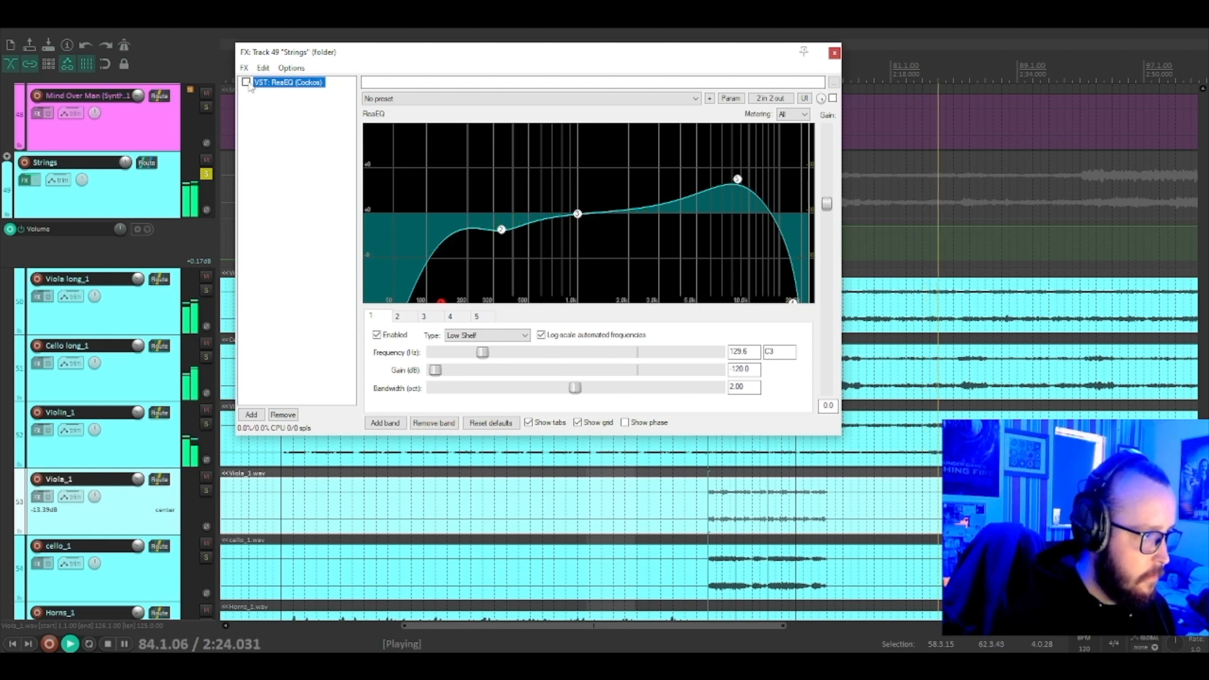
{"action": "left_click", "coordinate": [246, 82]}
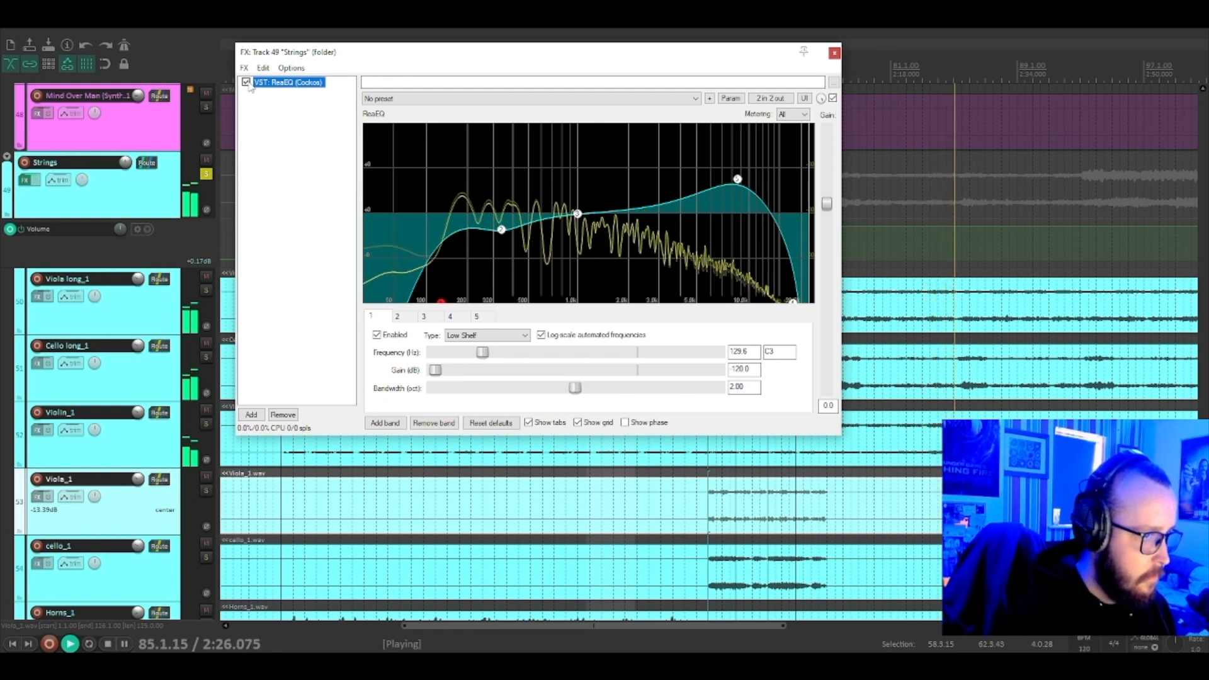
Check the low-shelf band in the Strings ReaEQ, stop playback, then close the effect window and unsolo the Strings folder
{"action": "left_click", "coordinate": [304, 164]}
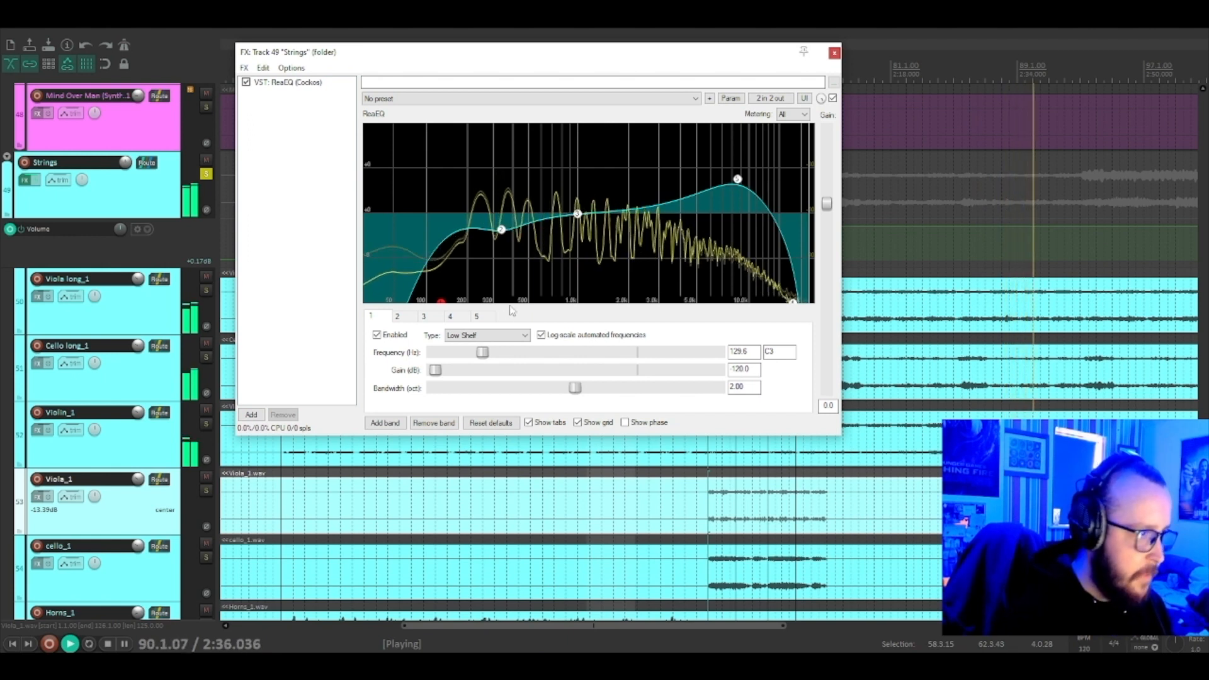
{"action": "mouse_move", "coordinate": [443, 304]}
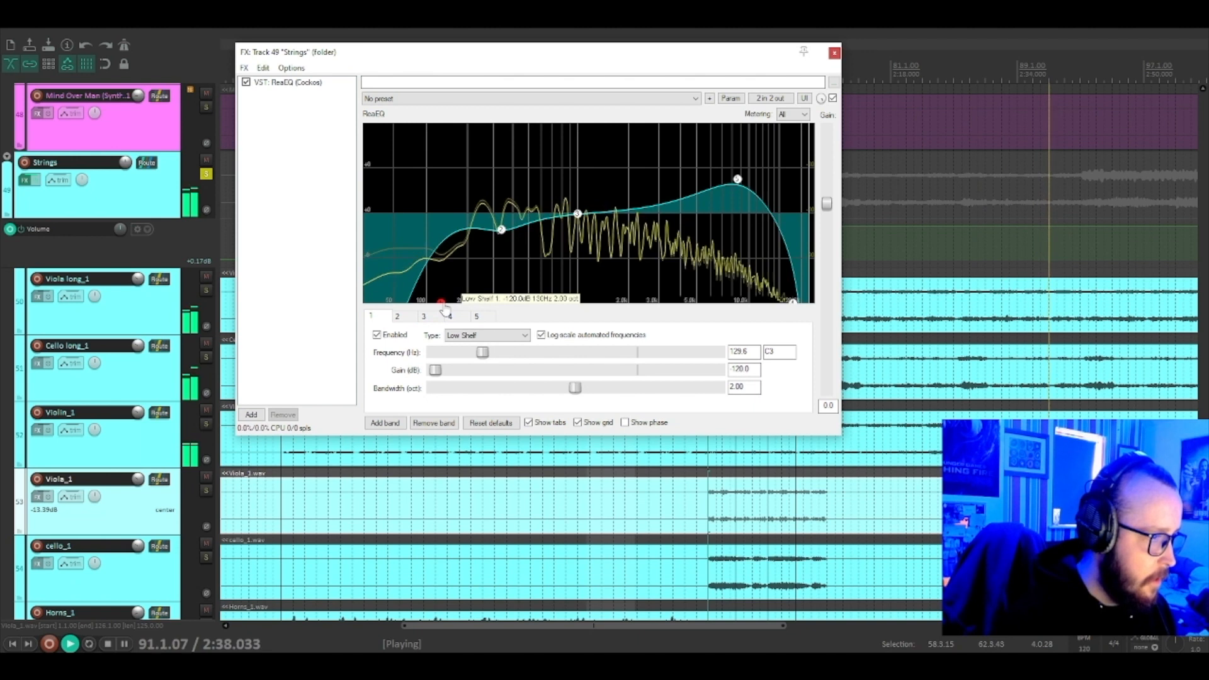
{"action": "key", "text": "space"}
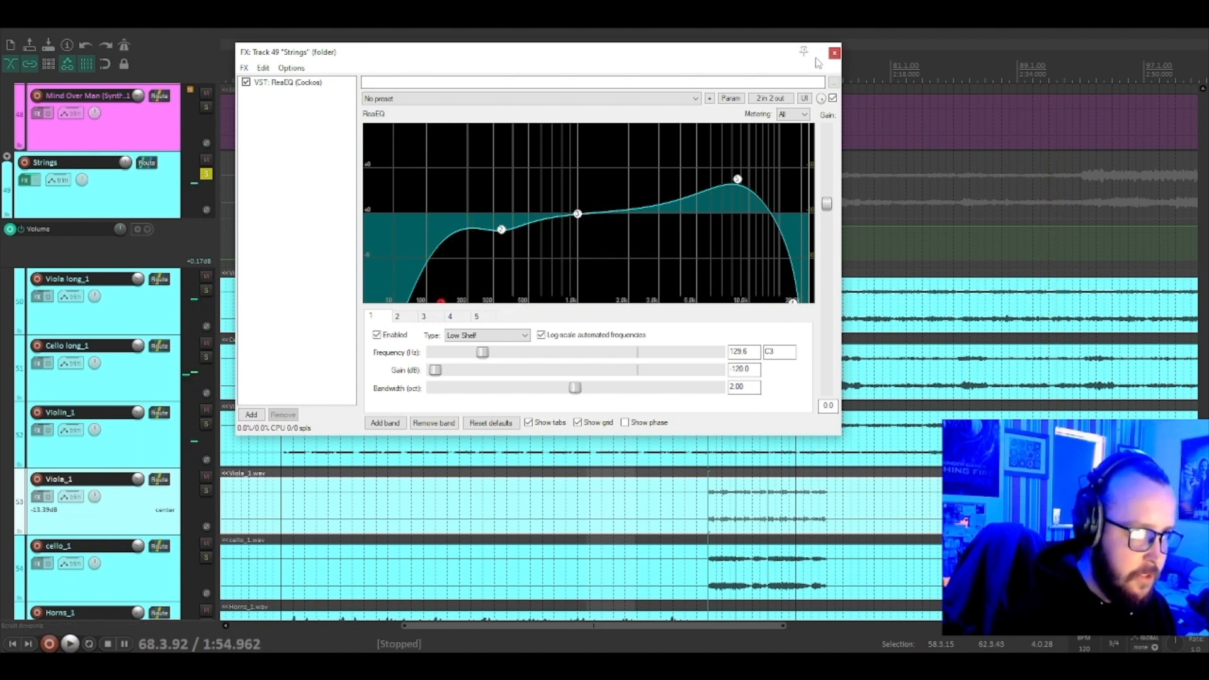
{"action": "left_click", "coordinate": [833, 53]}
{"action": "left_click", "coordinate": [206, 174]}
Find the Impacts folder holding the two Kontakt_bip tracks above the Guitar Bus and solo it
{"action": "scroll", "coordinate": [187, 214], "scroll_direction": "down", "scroll_amount": 3}
{"action": "scroll", "coordinate": [187, 381], "scroll_direction": "up", "scroll_amount": 15}
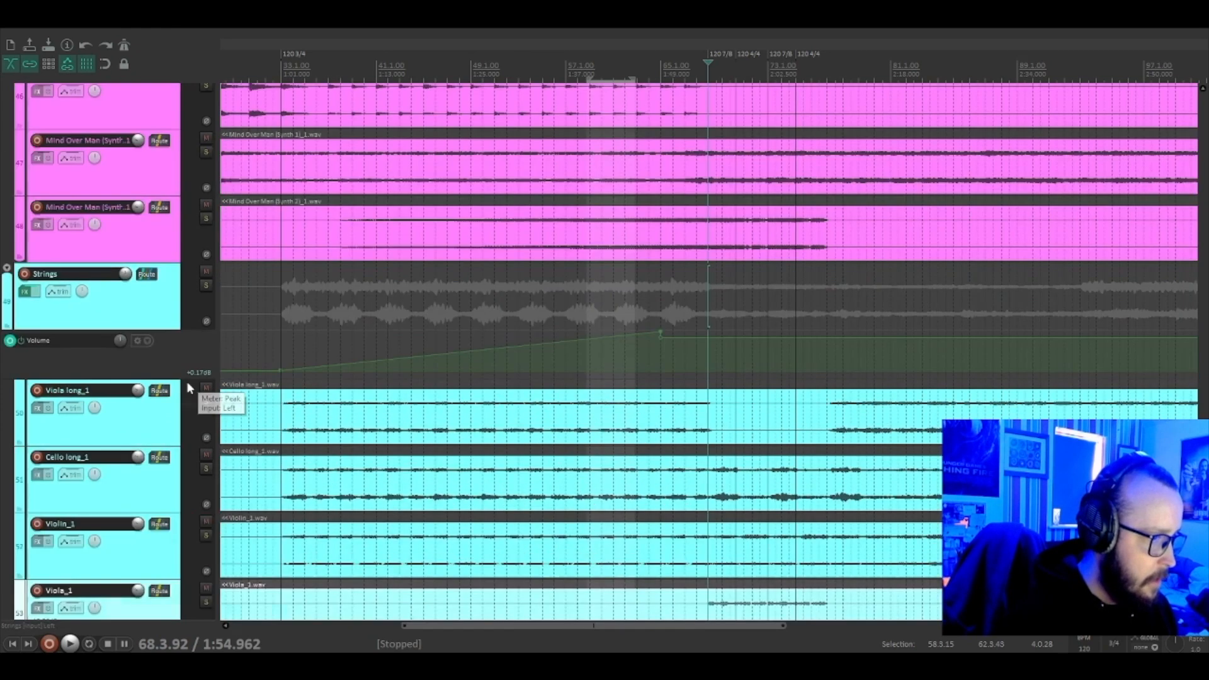
{"action": "scroll", "coordinate": [187, 382], "scroll_direction": "up", "scroll_amount": 10}
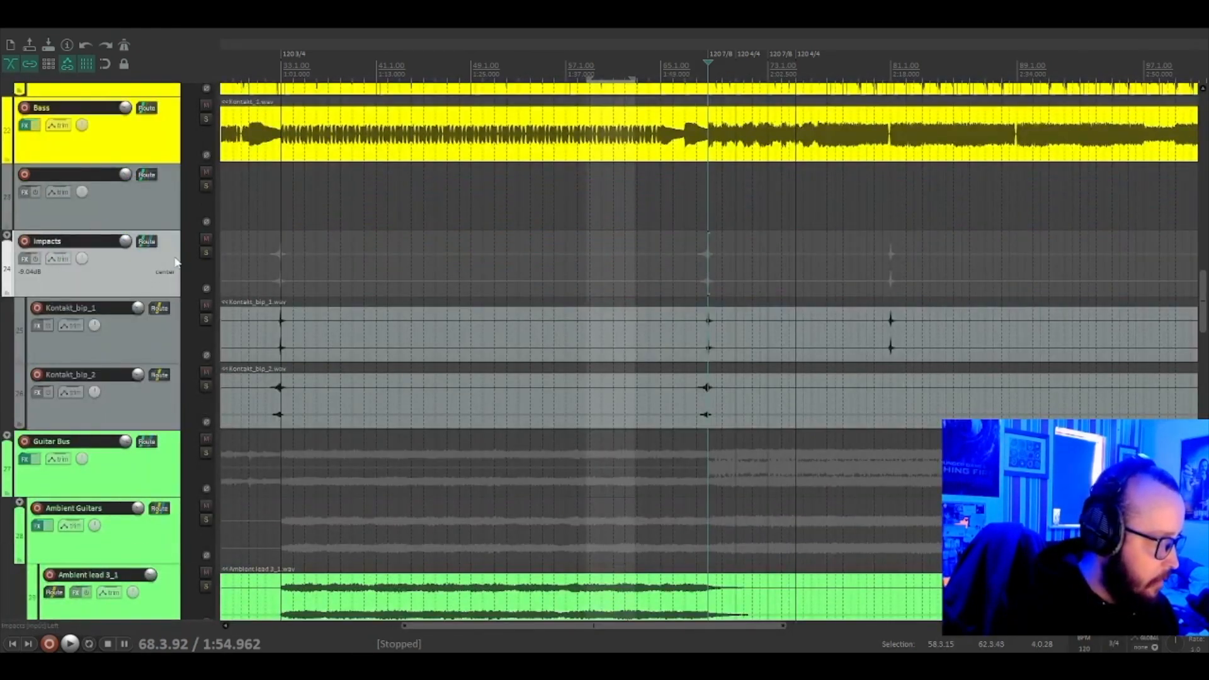
{"action": "left_click", "coordinate": [207, 252]}
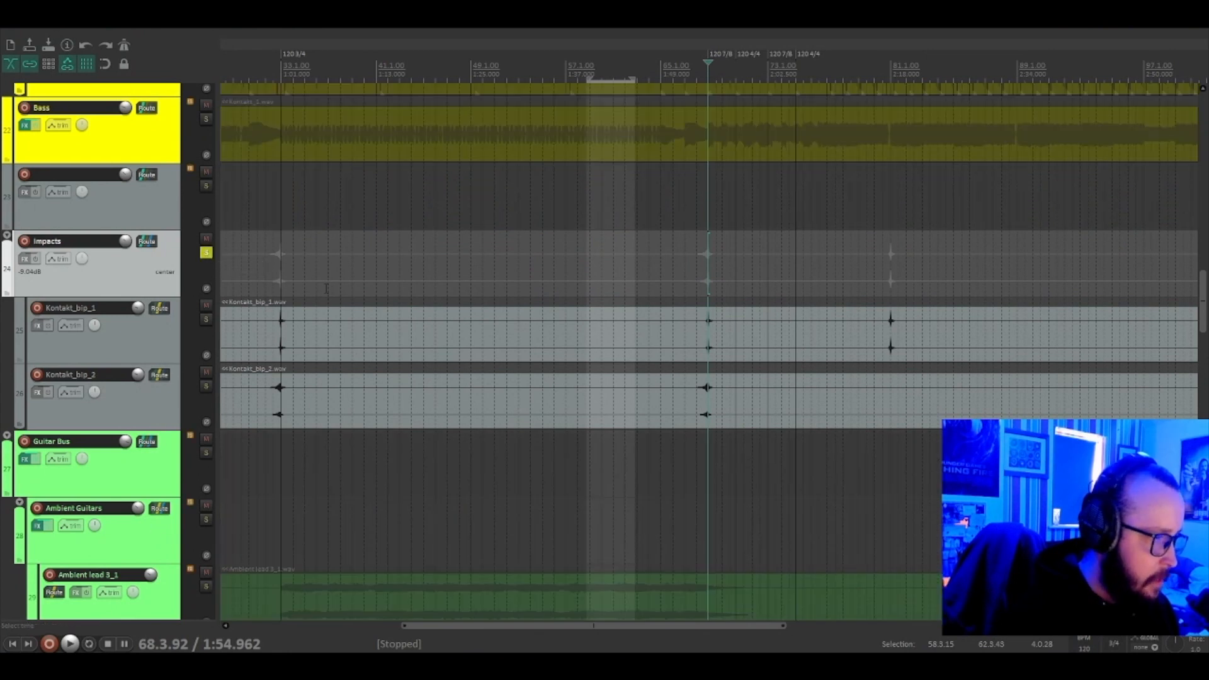
Play the soloed impact sounds from just before bar 33, then stop playback
{"action": "left_click", "coordinate": [275, 332]}
{"action": "scroll", "coordinate": [827, 392], "scroll_direction": "up", "scroll_amount": 5}
{"action": "left_click", "coordinate": [696, 344]}
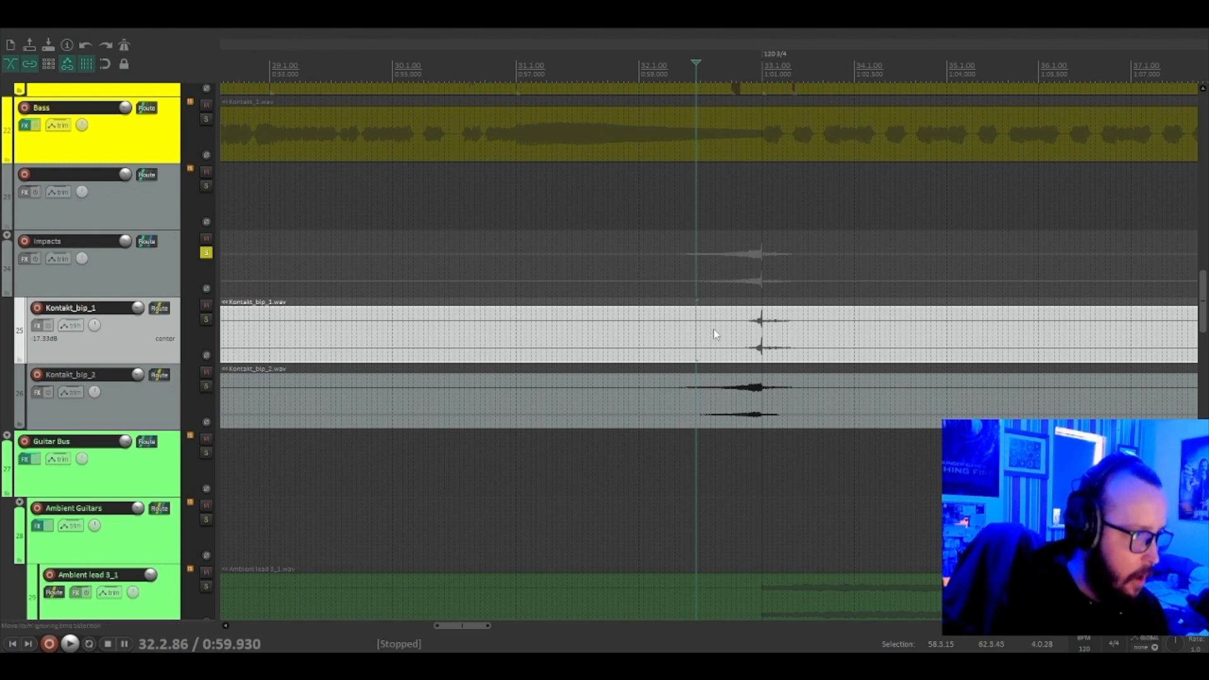
{"action": "scroll", "coordinate": [715, 332], "scroll_direction": "down", "scroll_amount": 6}
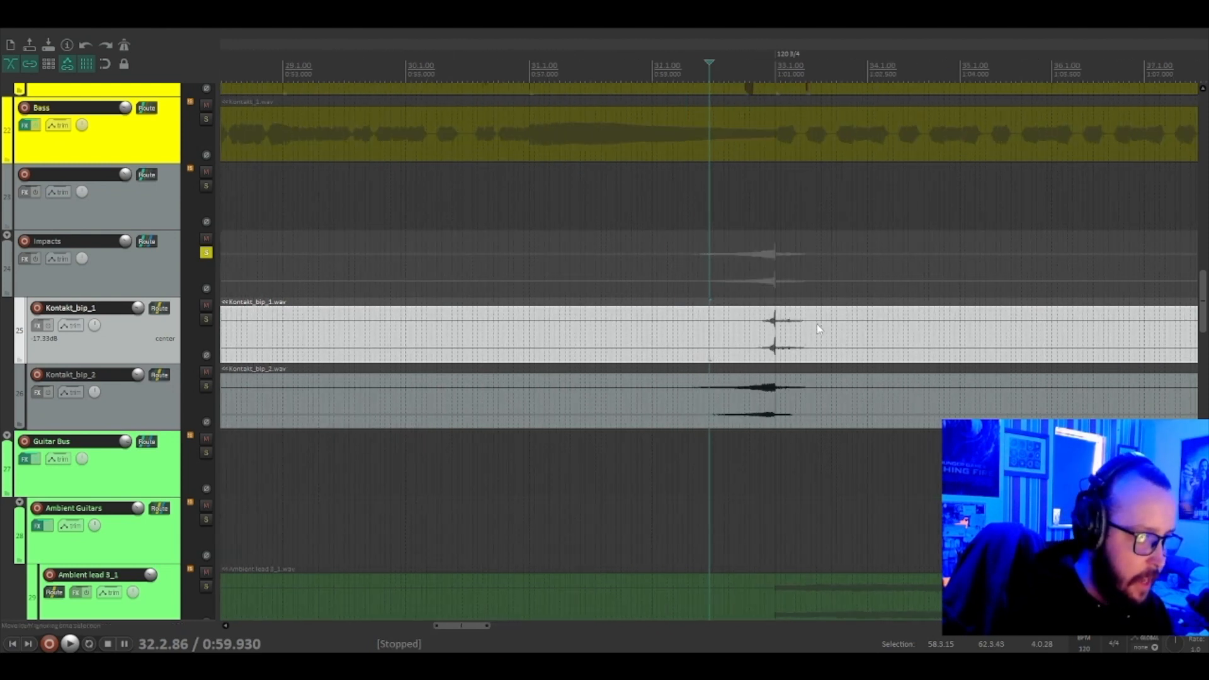
{"action": "scroll", "coordinate": [711, 387], "scroll_direction": "up", "scroll_amount": 7}
{"action": "left_click", "coordinate": [737, 399]}
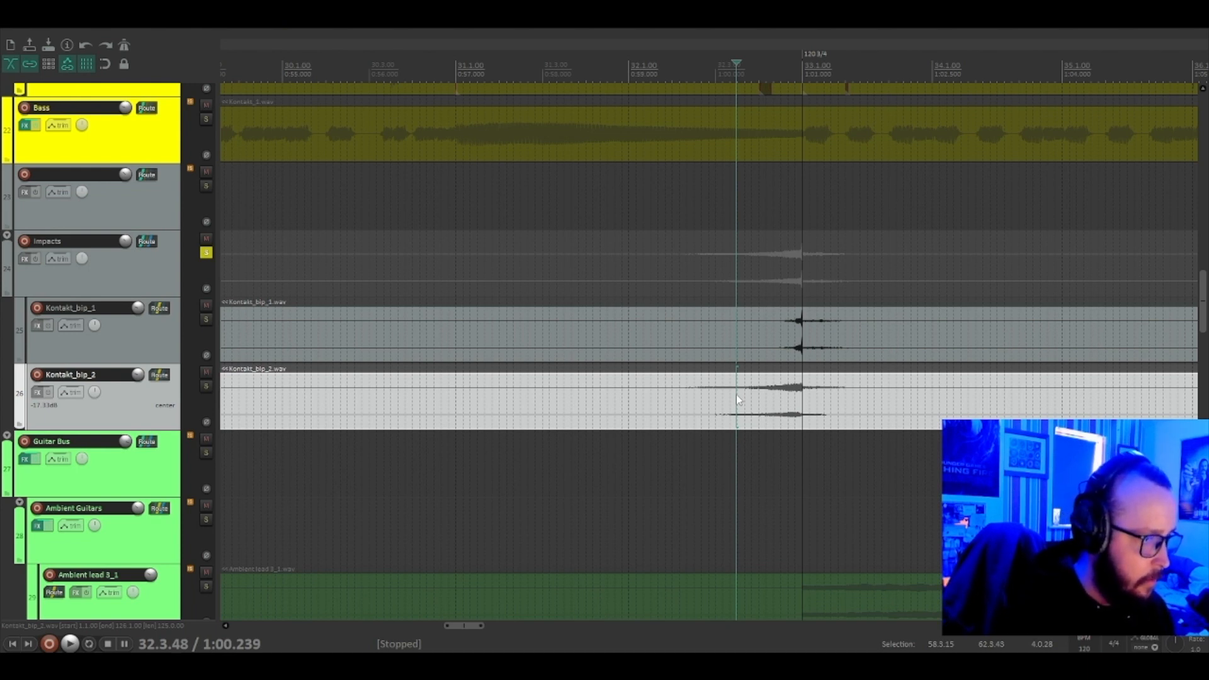
{"action": "key", "text": "space"}
{"action": "scroll", "coordinate": [864, 406], "scroll_direction": "down", "scroll_amount": 8}
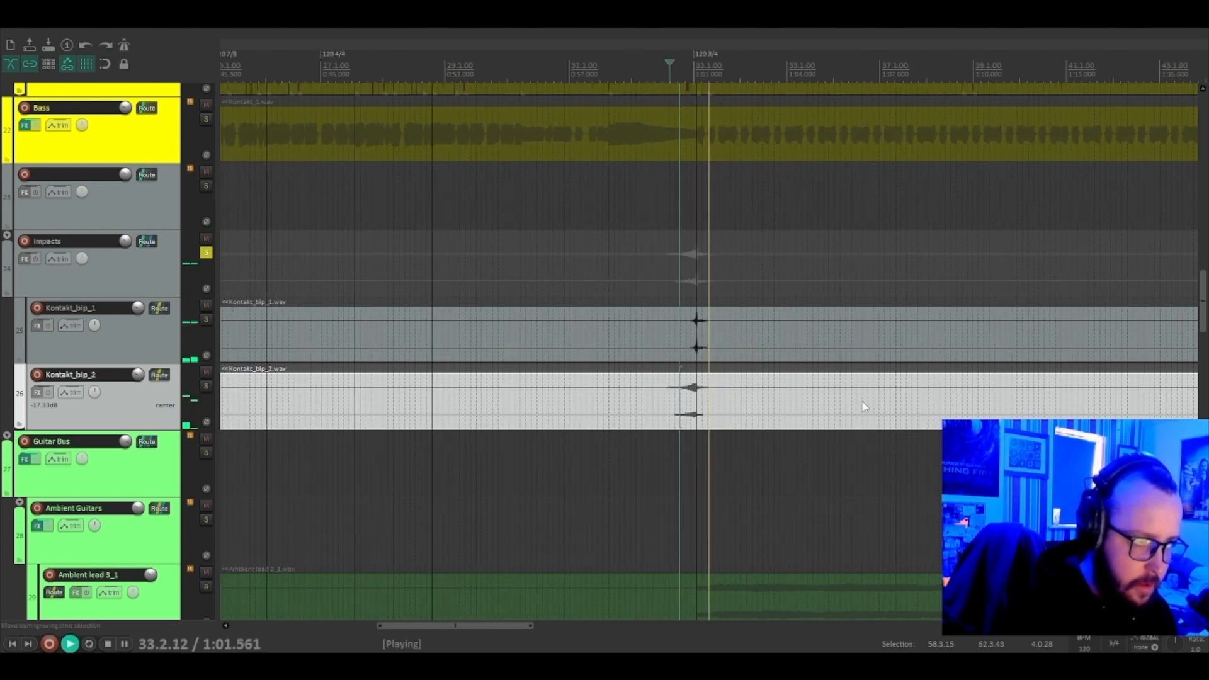
{"action": "key", "text": "space"}
Play the soloed impact sounds from about bar 68 through the hit at bar 69, then stop playback
{"action": "left_click", "coordinate": [676, 401]}
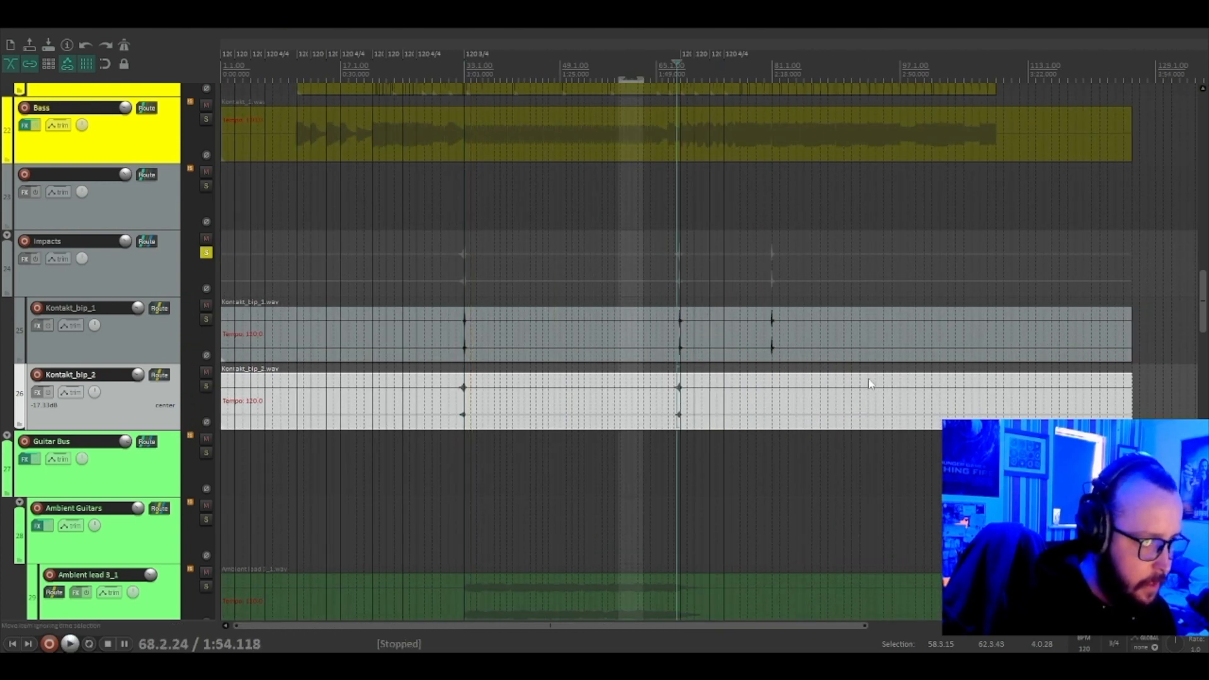
{"action": "scroll", "coordinate": [869, 380], "scroll_direction": "up", "scroll_amount": 7}
{"action": "left_click", "coordinate": [683, 394]}
{"action": "key", "text": "space"}
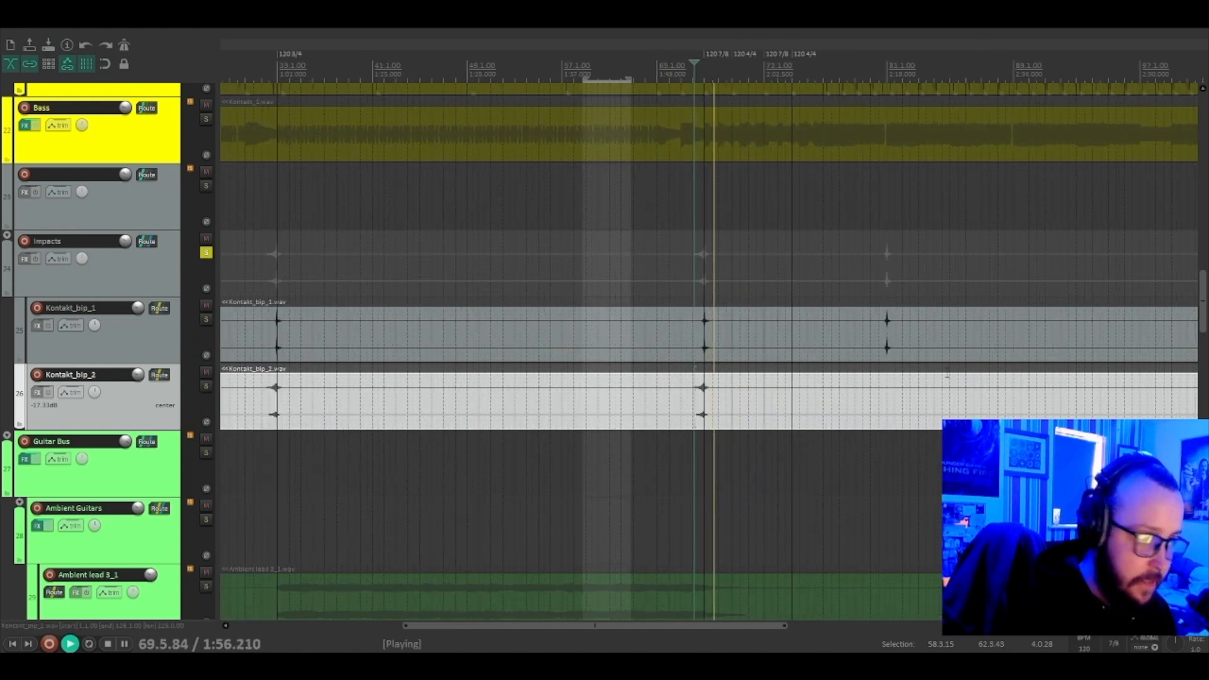
{"action": "scroll", "coordinate": [444, 342], "scroll_direction": "down", "scroll_amount": 8}
{"action": "key", "text": "space"}
Unsolo the Impacts folder, set the cursor just before the bar 69 hit, and set the folder's volume to about -5.07 dB
{"action": "scroll", "coordinate": [444, 342], "scroll_direction": "up", "scroll_amount": 4}
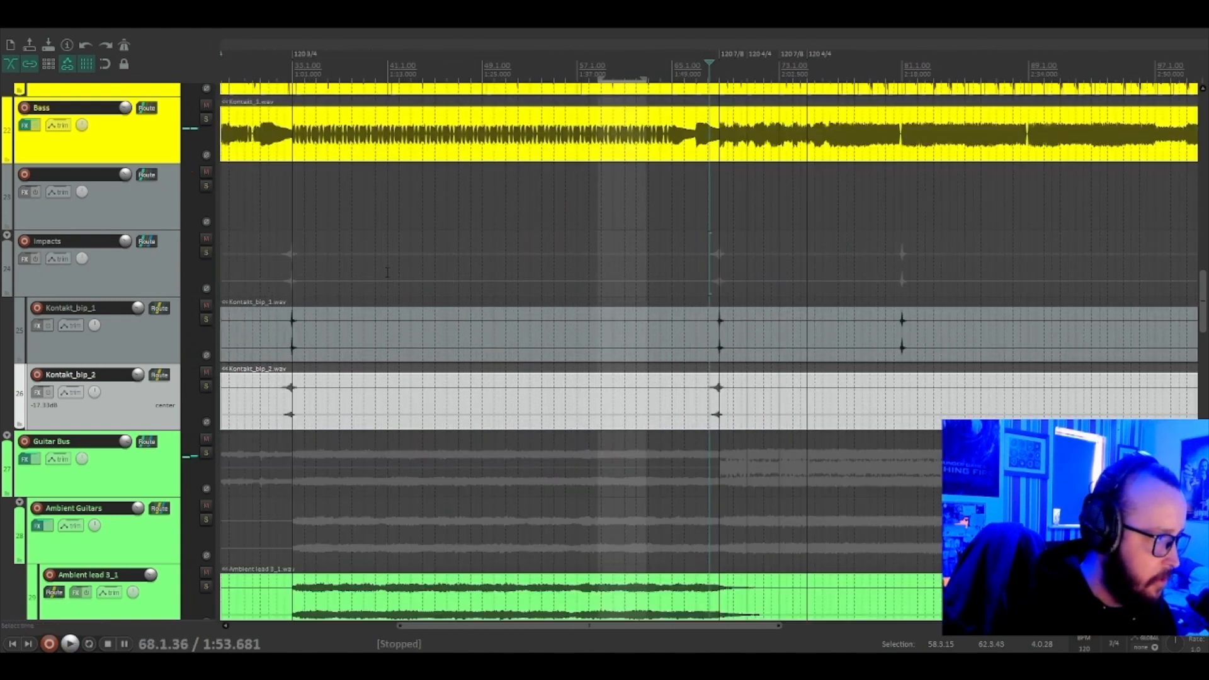
{"action": "left_click", "coordinate": [706, 326]}
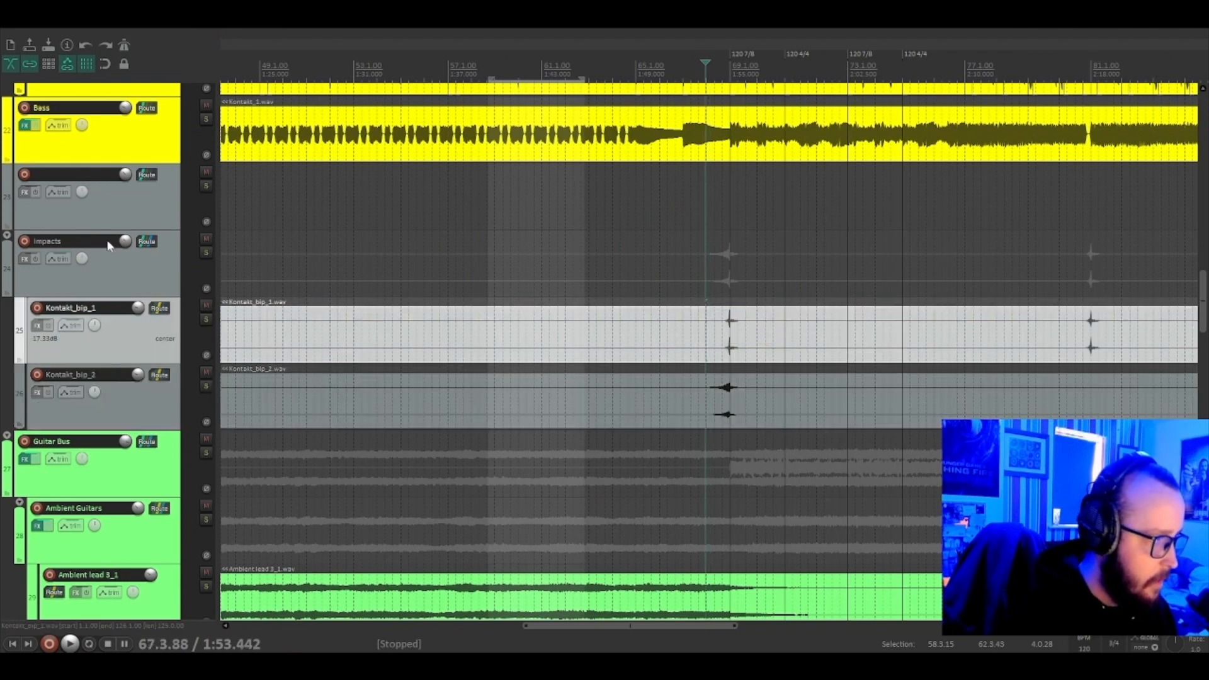
{"action": "mouse_move", "coordinate": [126, 242]}
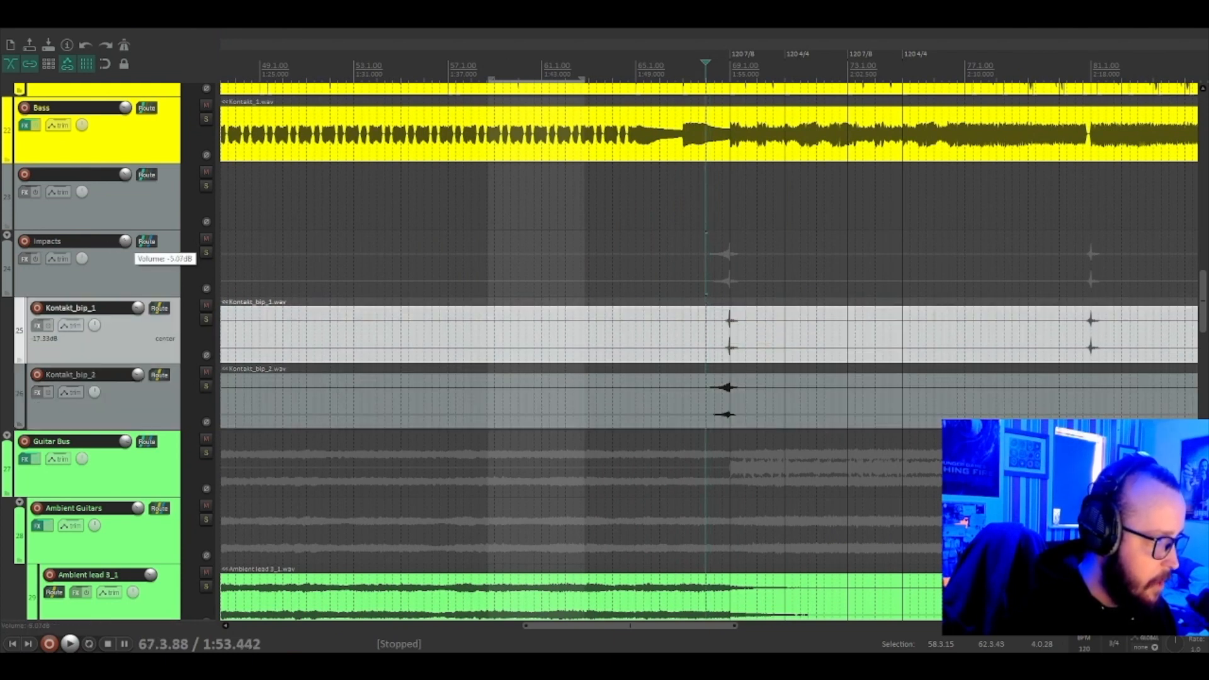
{"action": "scroll", "coordinate": [626, 368], "scroll_direction": "down", "scroll_amount": 4}
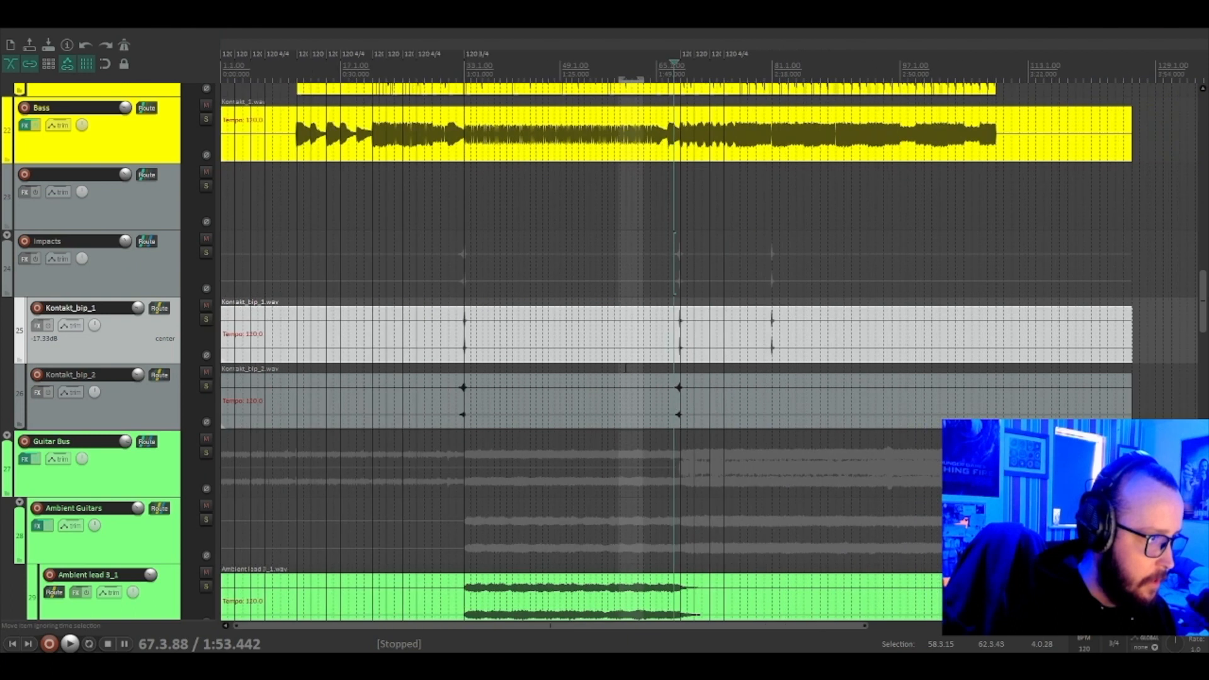
Play the full mix from about bar 32 through the impact at bar 33, then stop playback
{"action": "left_click", "coordinate": [460, 326]}
{"action": "scroll", "coordinate": [460, 326], "scroll_direction": "up", "scroll_amount": 5}
{"action": "key", "text": "space"}
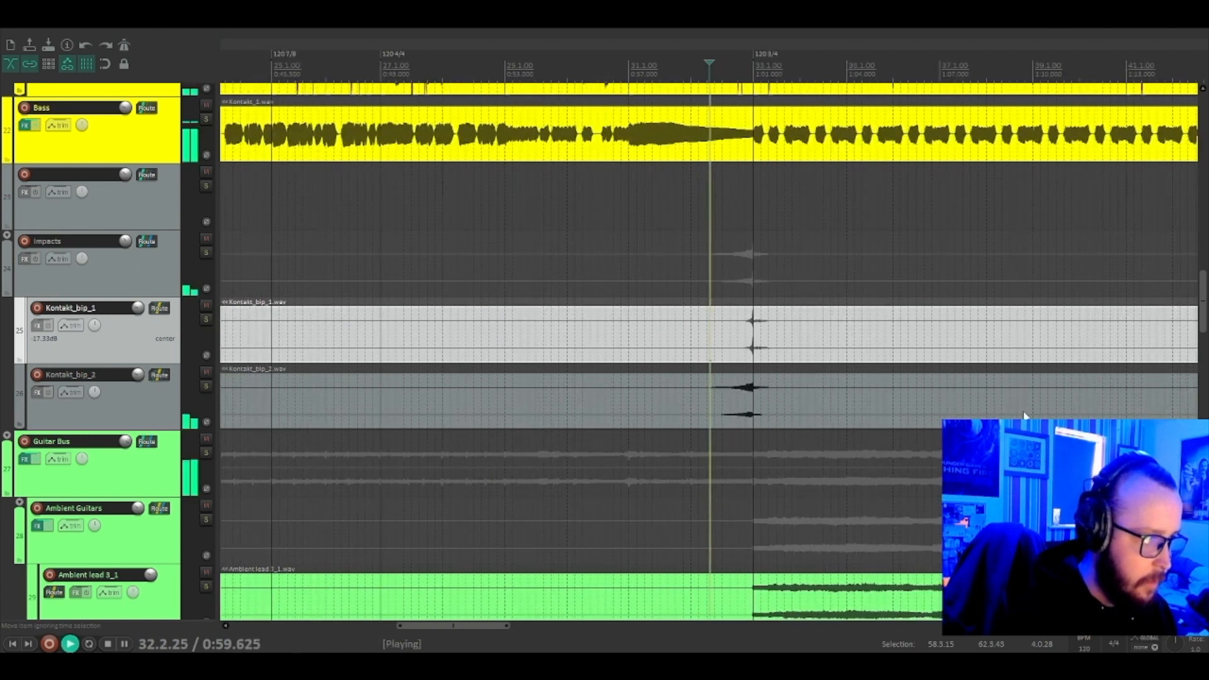
{"action": "scroll", "coordinate": [965, 381], "scroll_direction": "down", "scroll_amount": 4}
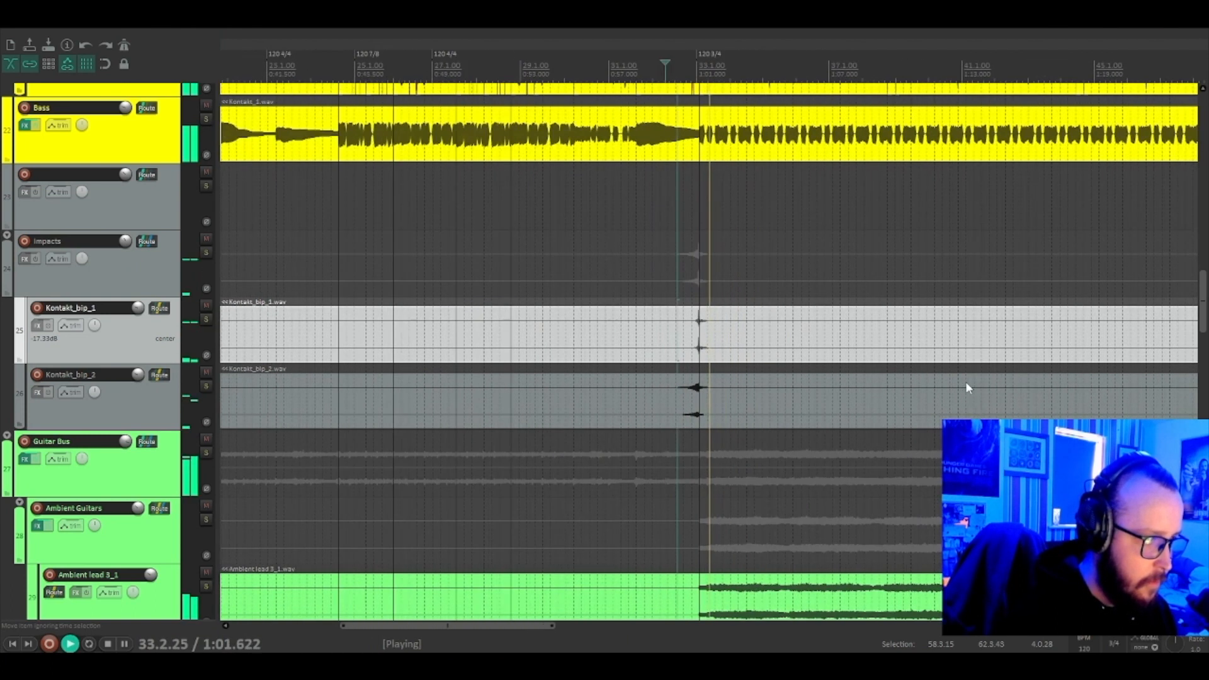
{"action": "key", "text": "space"}
Play the full mix through the impact at bar 69 while looking through the bass and drum tracks, then stop playback
{"action": "left_click", "coordinate": [675, 334]}
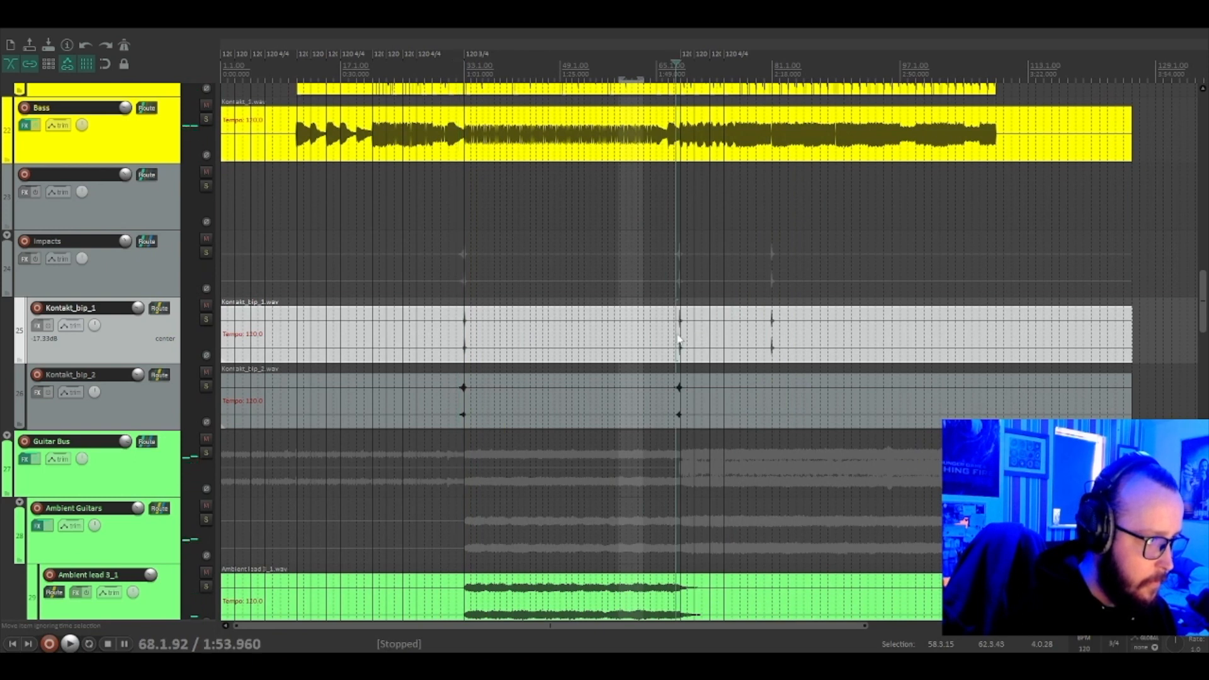
{"action": "scroll", "coordinate": [857, 355], "scroll_direction": "up", "scroll_amount": 5}
{"action": "key", "text": "space"}
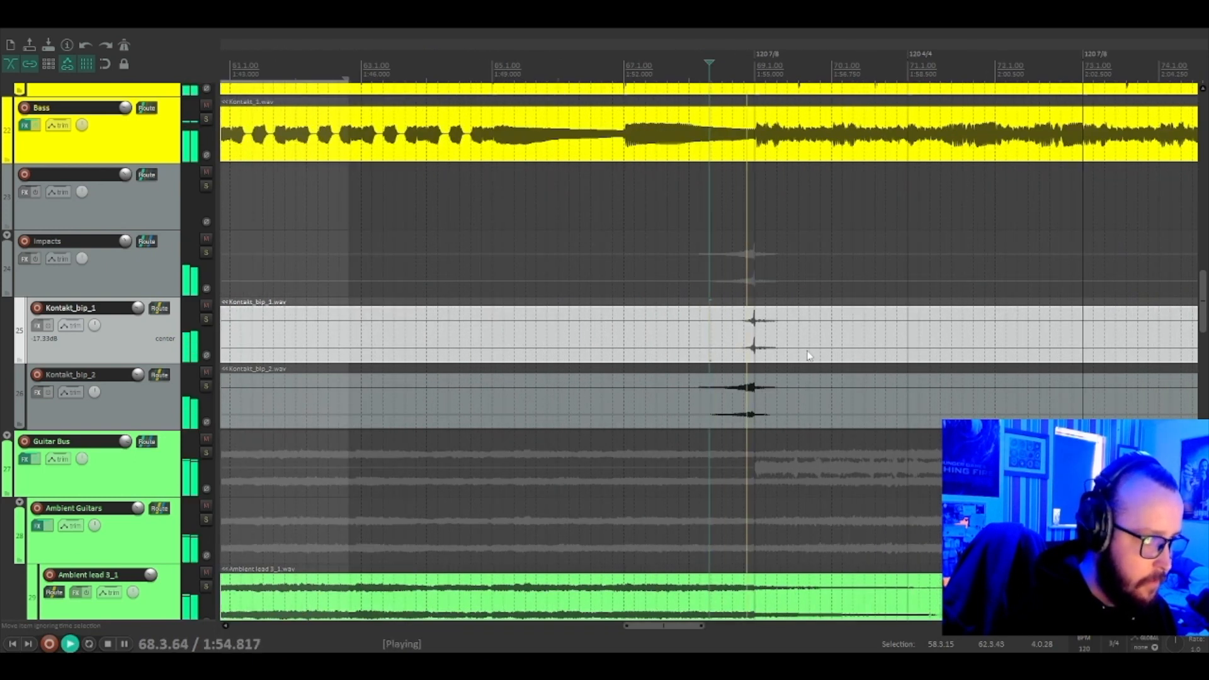
{"action": "scroll", "coordinate": [185, 319], "scroll_direction": "up", "scroll_amount": 6}
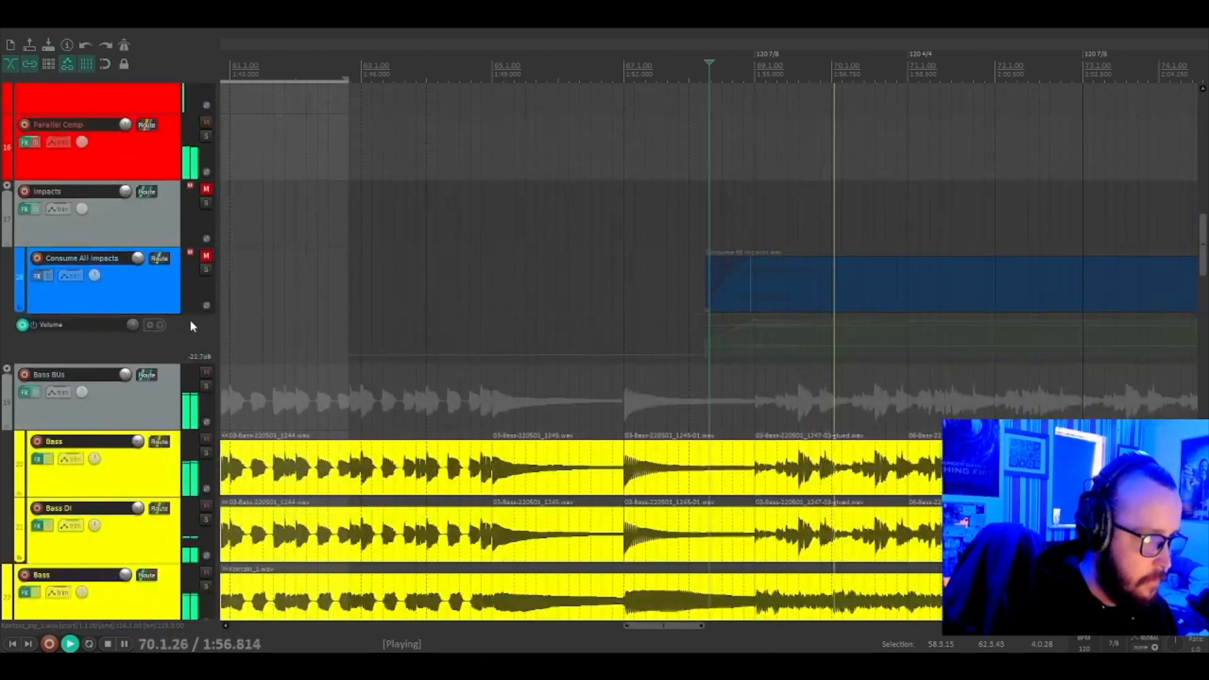
{"action": "scroll", "coordinate": [190, 319], "scroll_direction": "up", "scroll_amount": 5}
{"action": "key", "text": "space"}
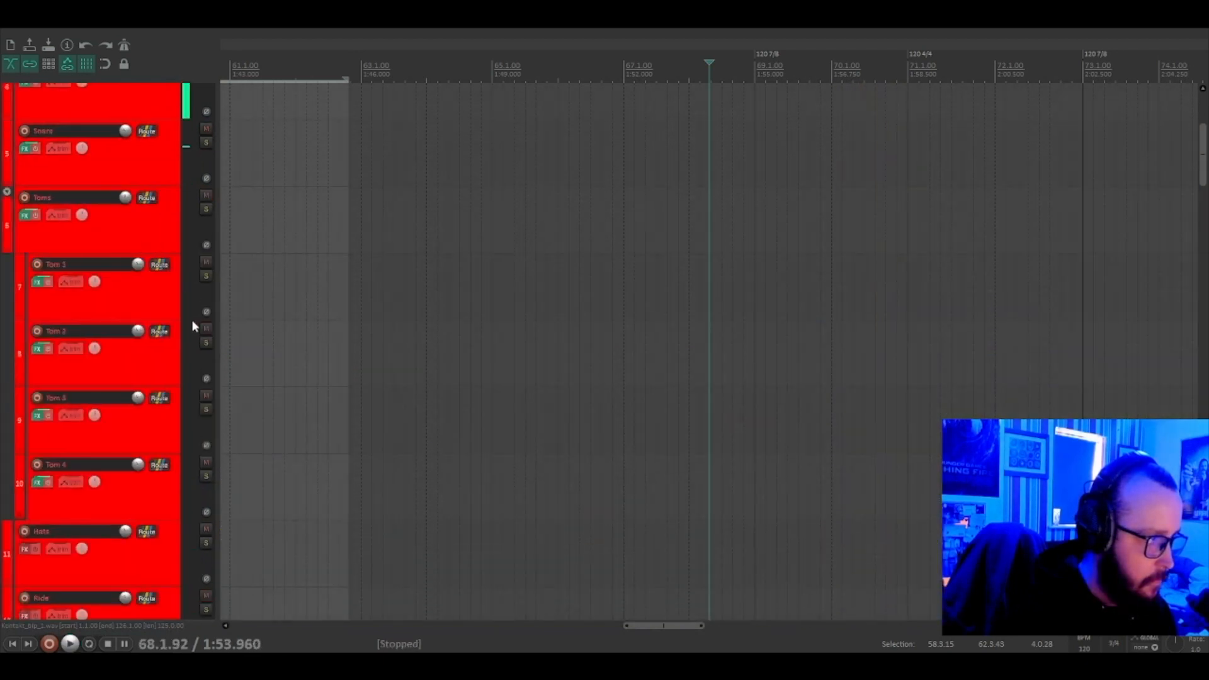
Unmute the Impacts folder above the Bass Bus and its Consume All Impacts track
{"action": "scroll", "coordinate": [191, 319], "scroll_direction": "down", "scroll_amount": 10}
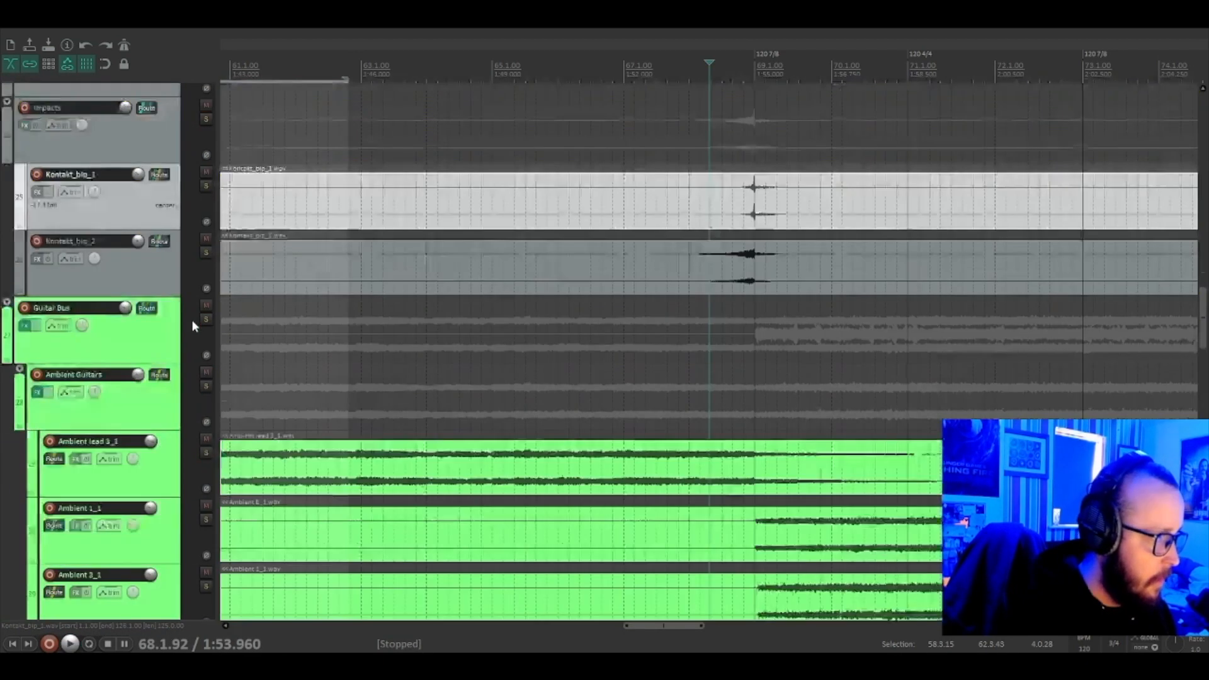
{"action": "scroll", "coordinate": [193, 326], "scroll_direction": "up", "scroll_amount": 8}
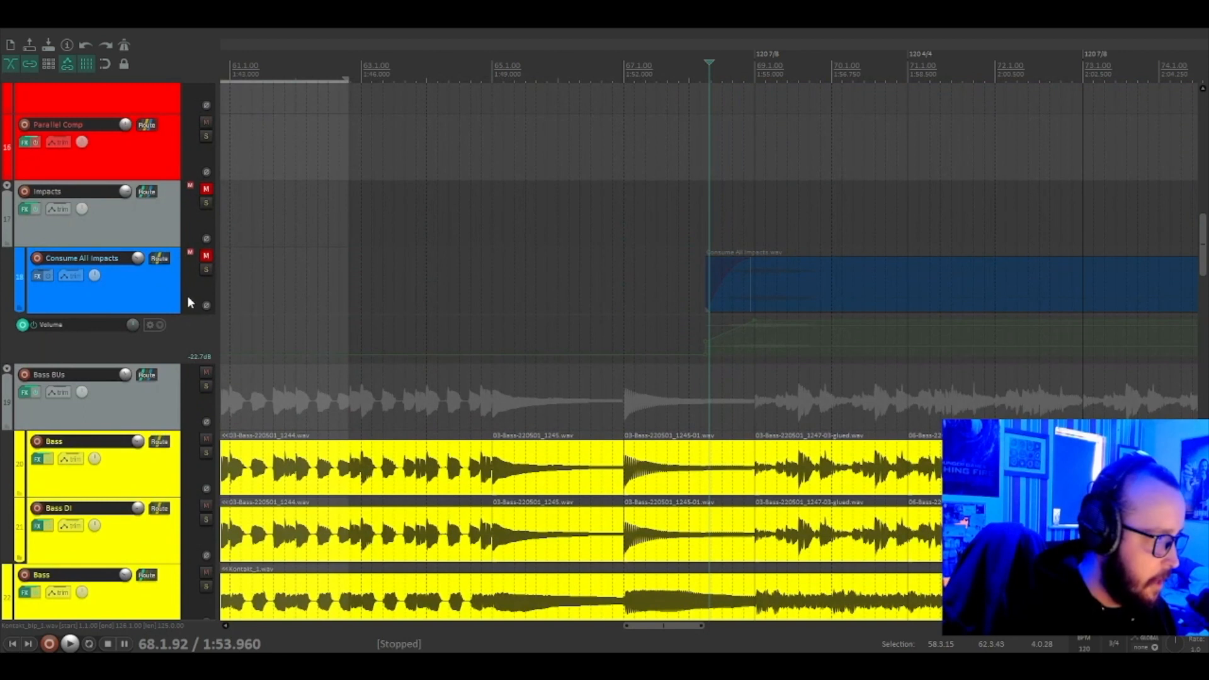
{"action": "left_click_drag", "start_coordinate": [207, 190], "coordinate": [208, 271]}
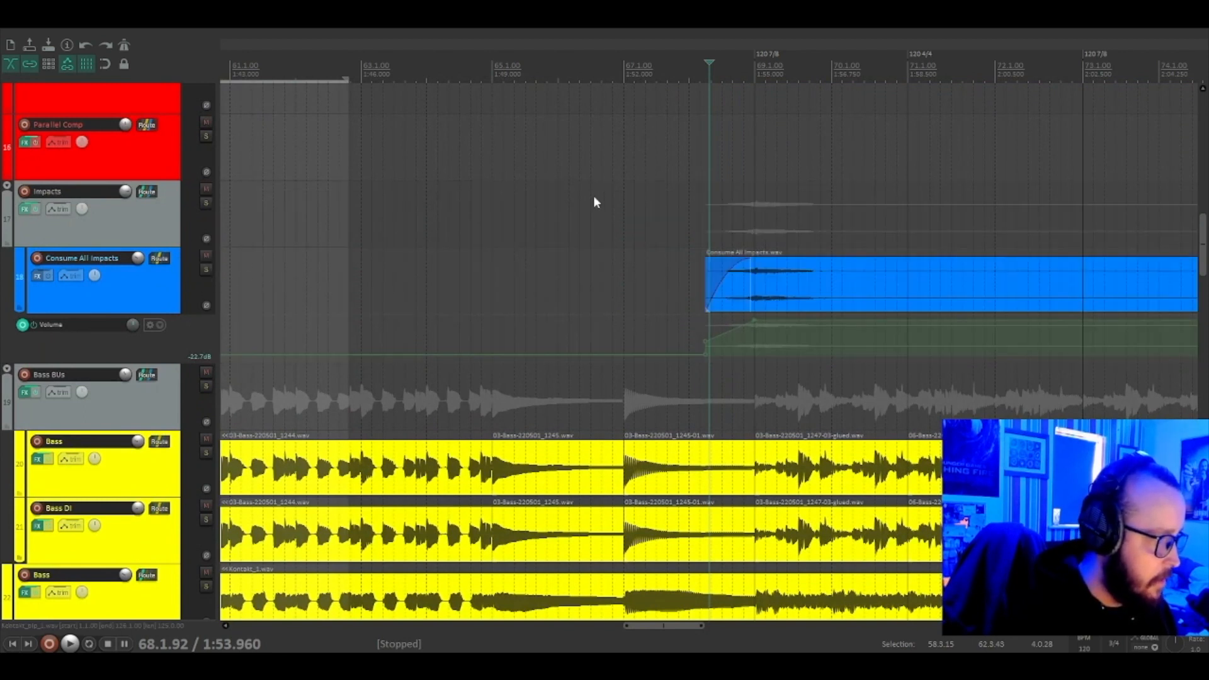
Open the Impacts folder's Solid Bus Comp, solo the folder and play its bar 68 entry with the compressor bypassed
{"action": "left_click_drag", "start_coordinate": [231, 46], "coordinate": [451, 54]}
{"action": "left_click", "coordinate": [205, 203]}
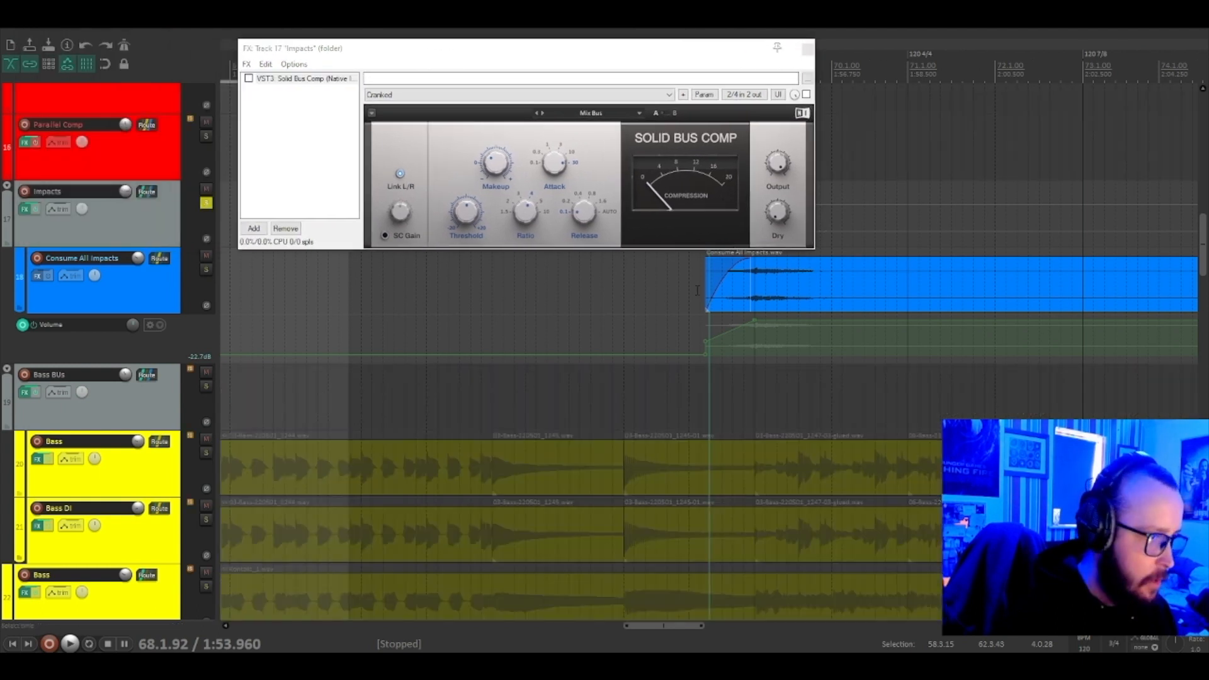
{"action": "key", "text": "space"}
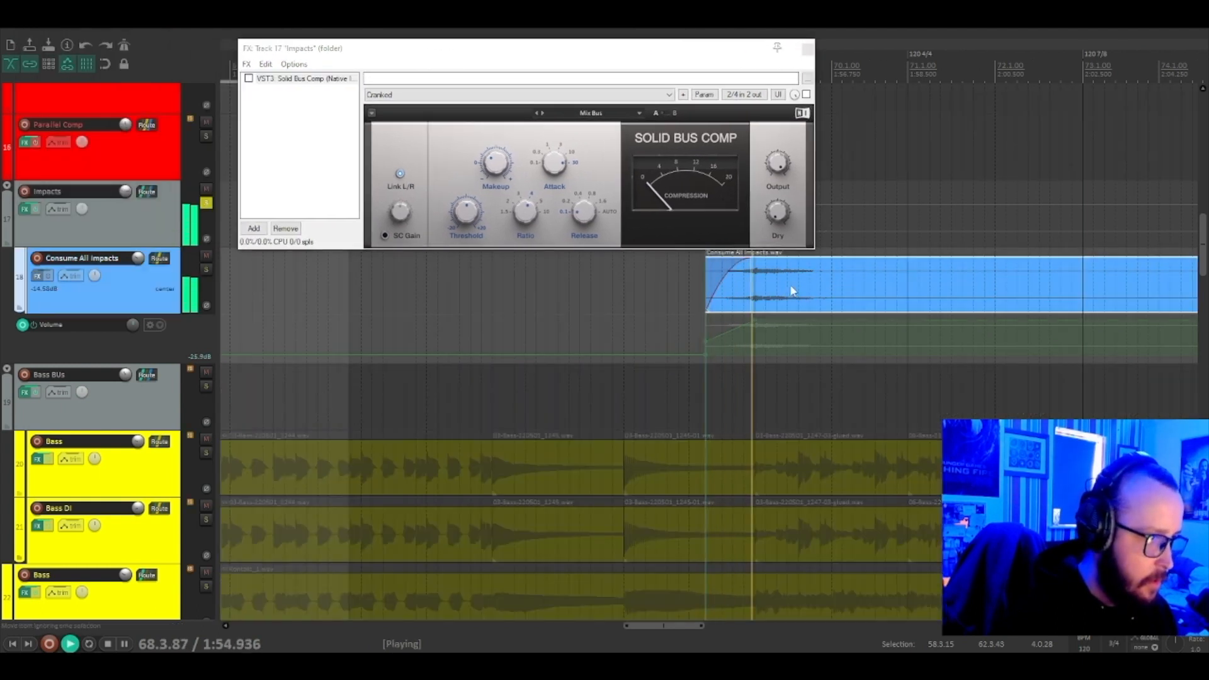
{"action": "left_click", "coordinate": [288, 172]}
{"action": "left_click", "coordinate": [290, 168]}
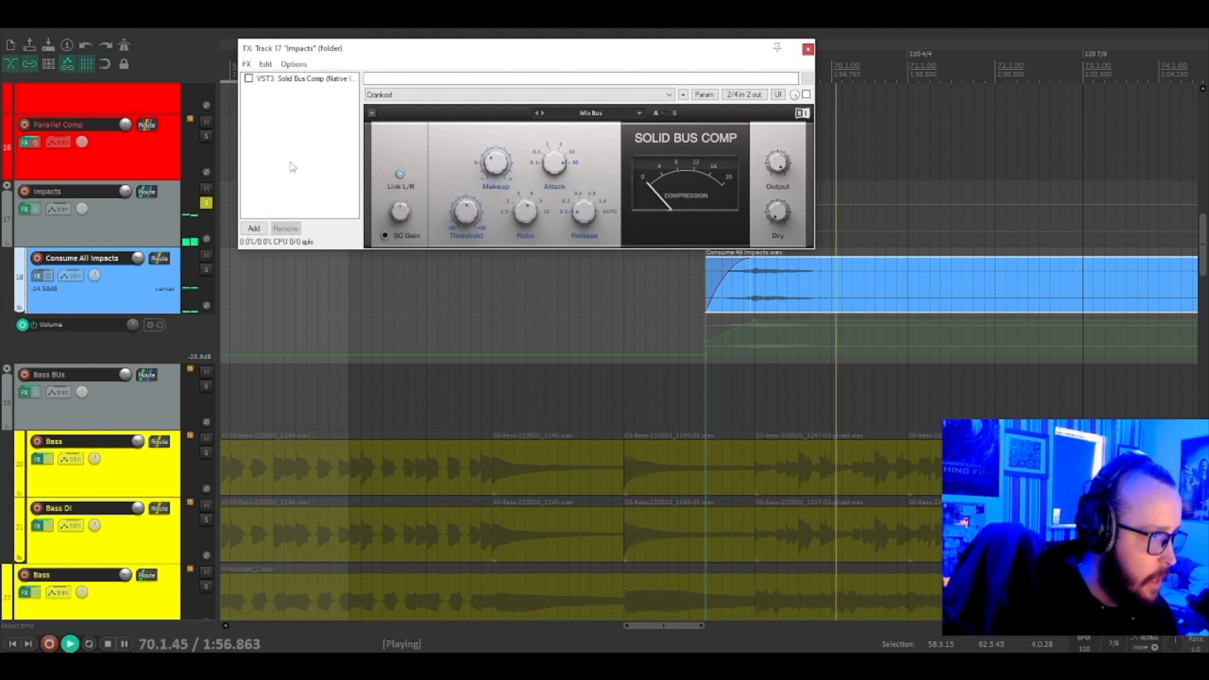
{"action": "key", "text": "space"}
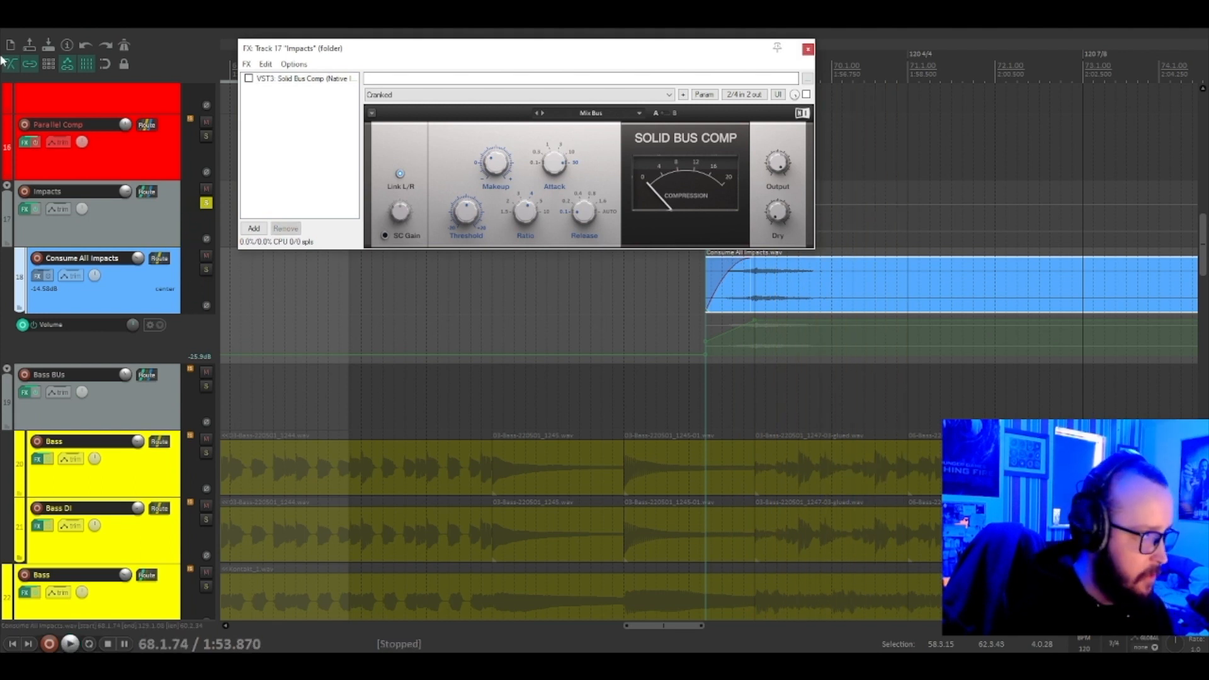
Enable the Impacts folder's Solid Bus Comp and set the Consume All Impacts track's volume to -7.67 dB
{"action": "left_click", "coordinate": [125, 191]}
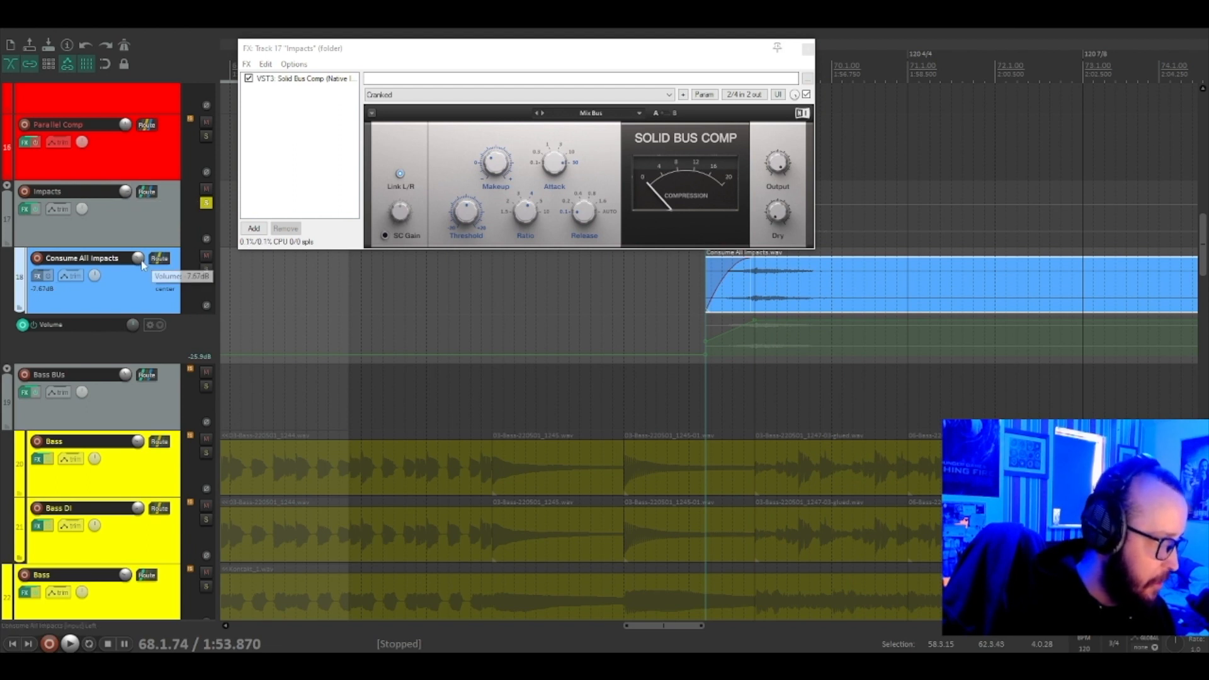
{"action": "left_click", "coordinate": [162, 225]}
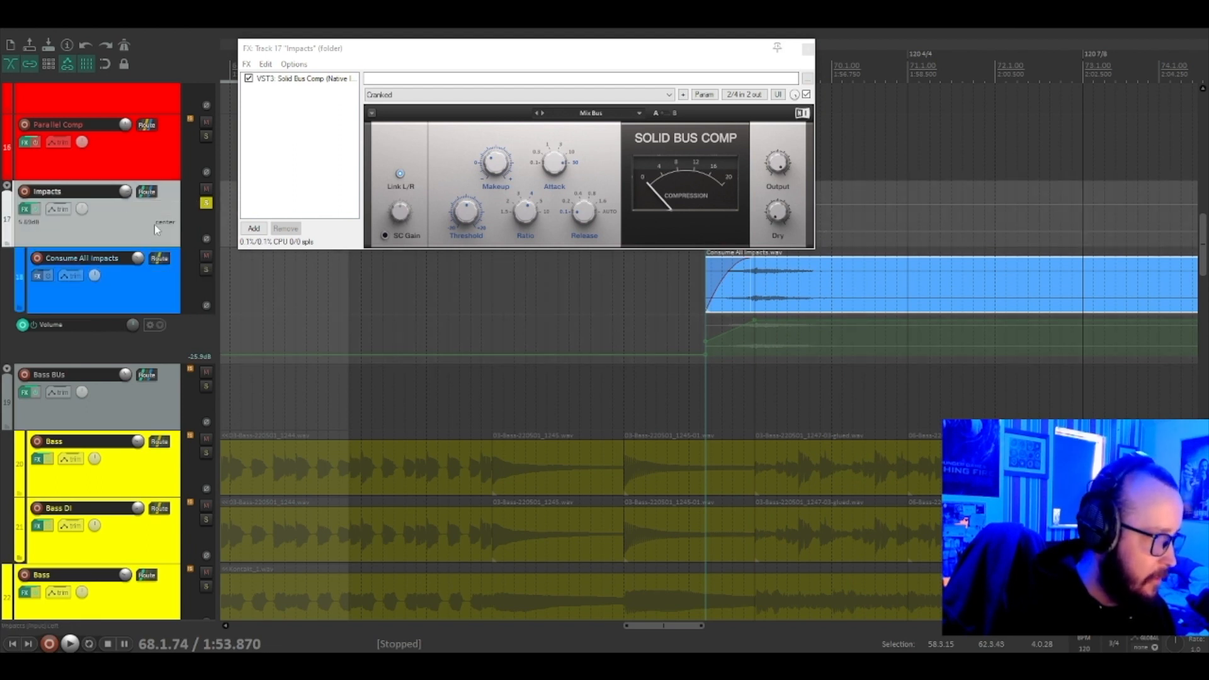
Play the soloed Impacts folder while setting the Solid Bus Comp threshold to about -4.1 dB, then stop playback
{"action": "key", "text": "space"}
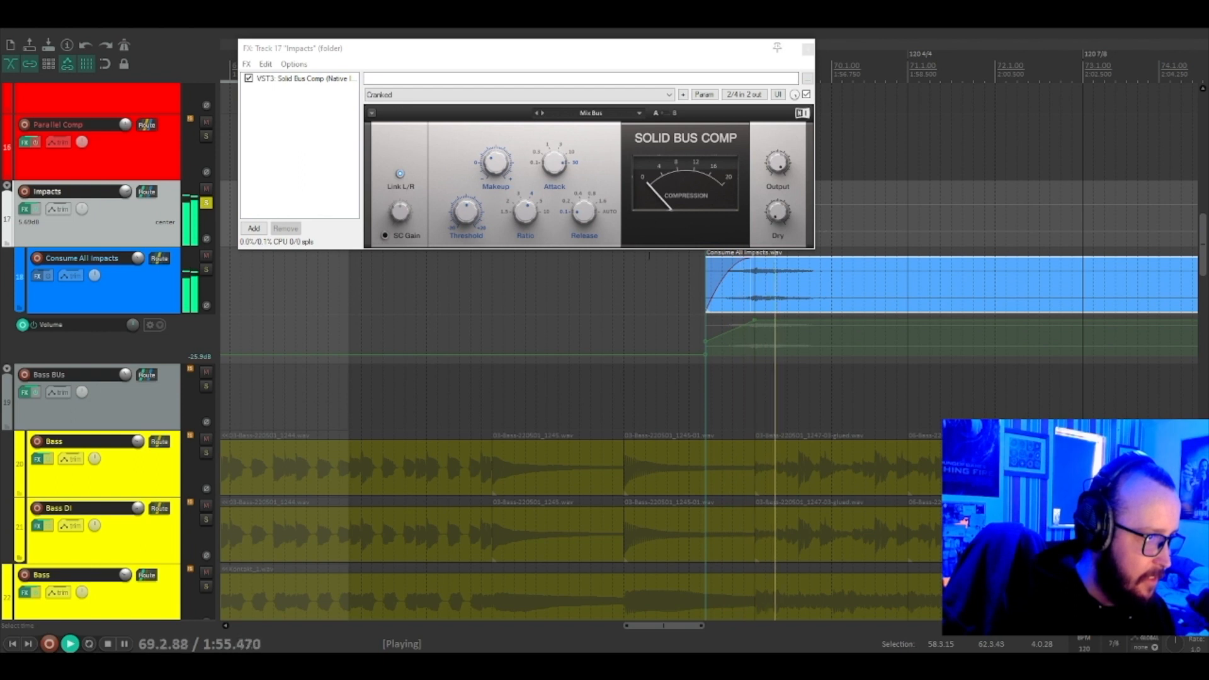
{"action": "left_click_drag", "start_coordinate": [467, 212], "coordinate": [467, 230]}
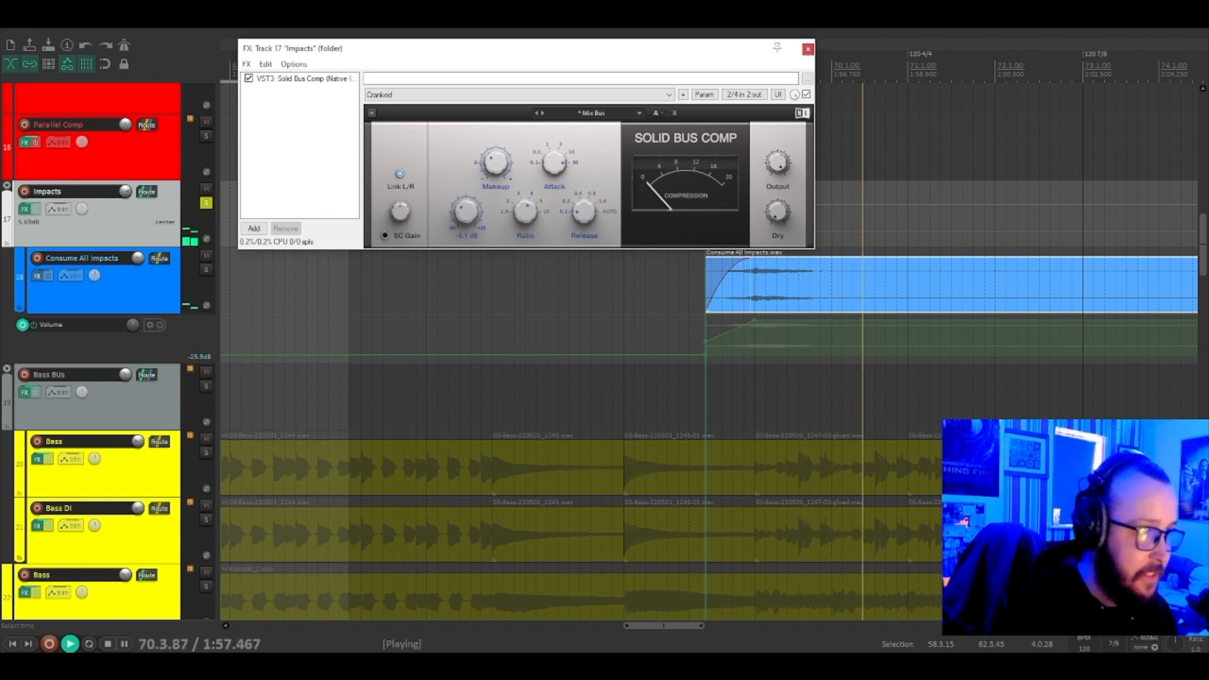
{"action": "key", "text": "space"}
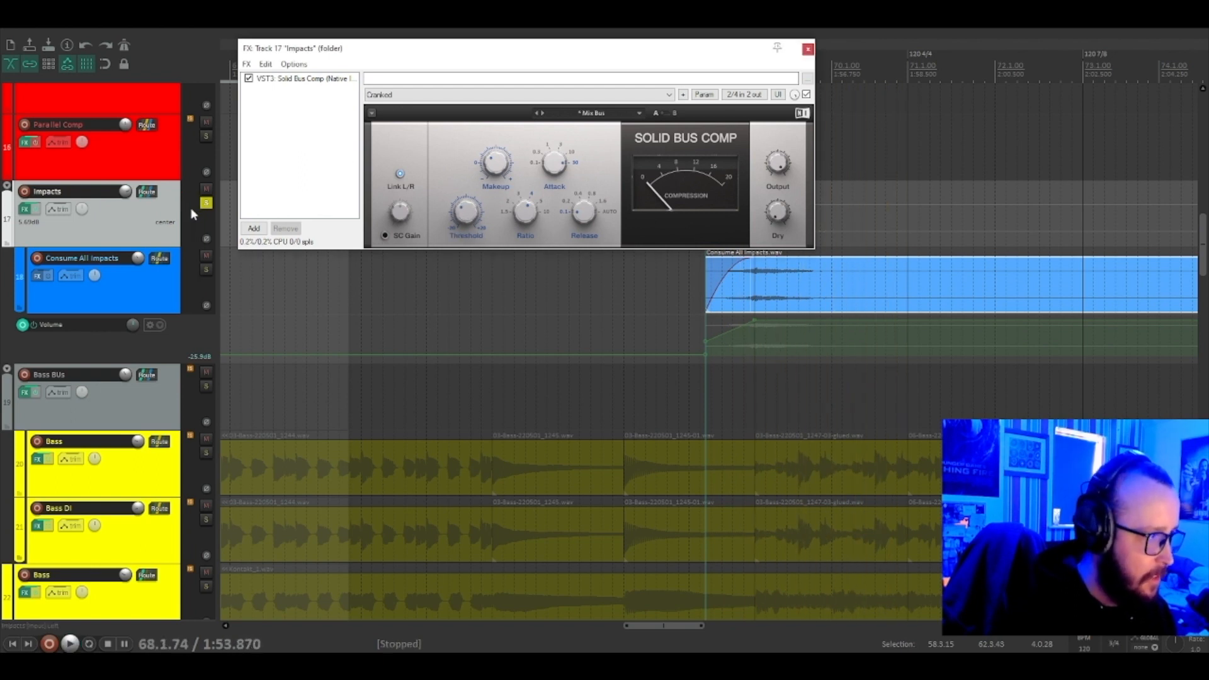
Unsolo the Impacts folder, set its volume to +1.50 dB and play the full mix from the bar 68 entry
{"action": "left_click", "coordinate": [135, 208]}
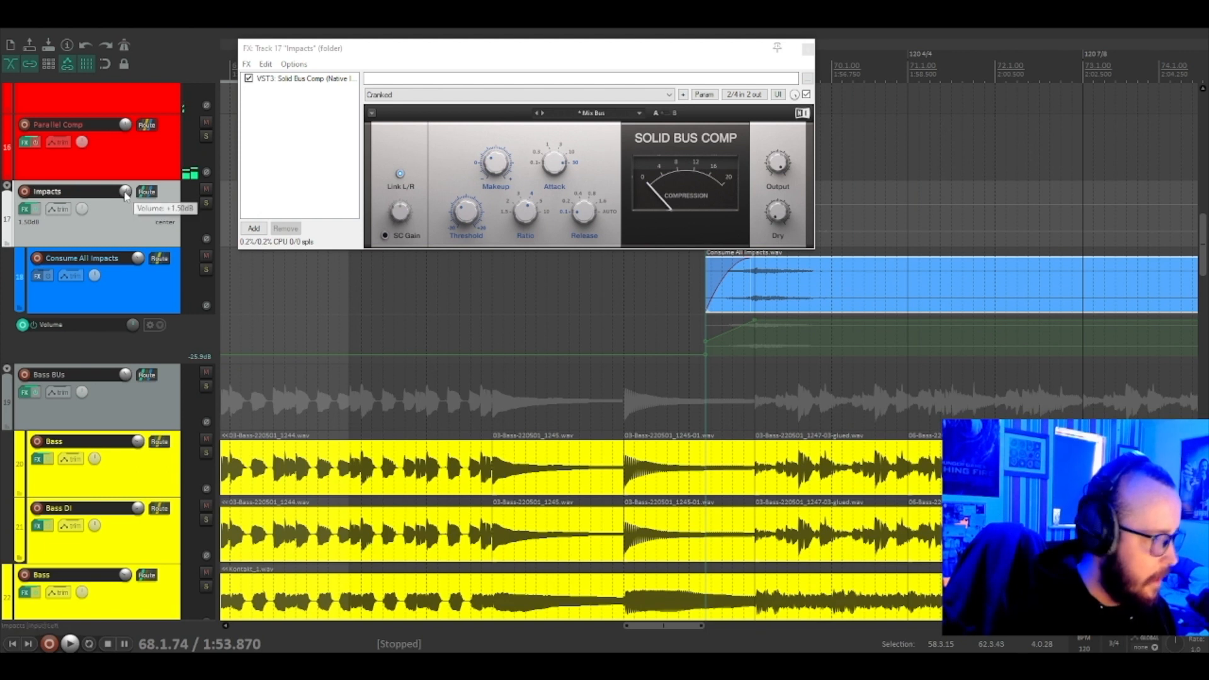
{"action": "scroll", "coordinate": [139, 260], "scroll_direction": "up", "scroll_amount": 3}
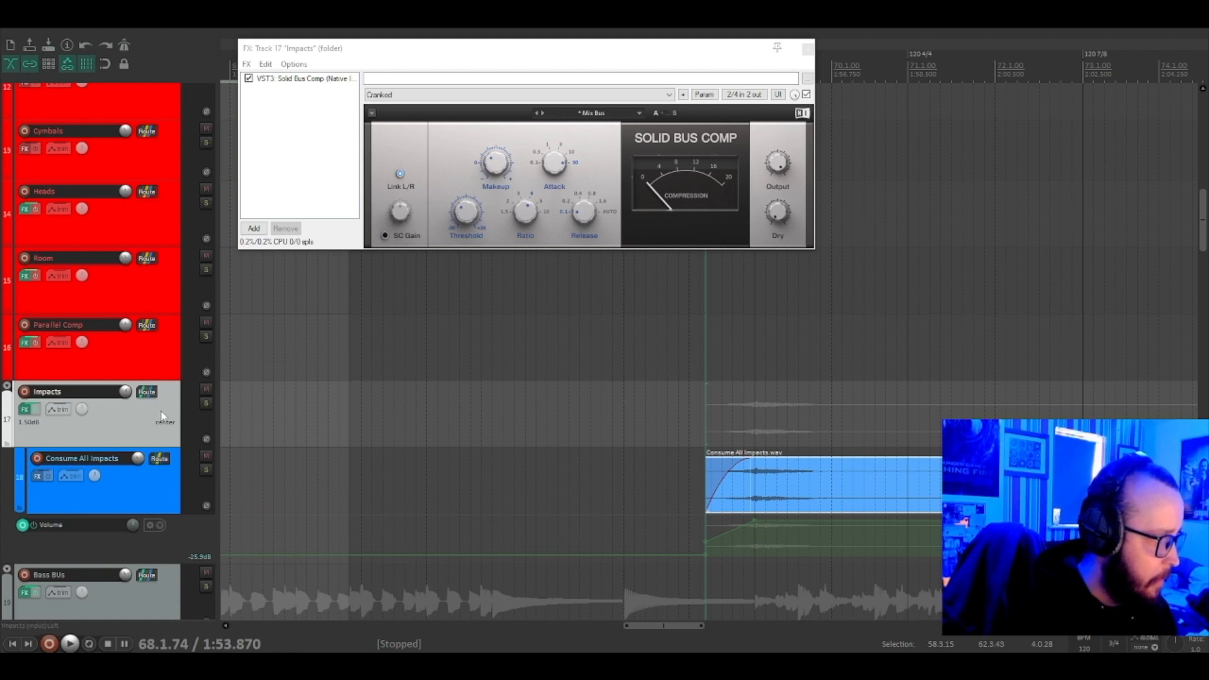
{"action": "key", "text": "space"}
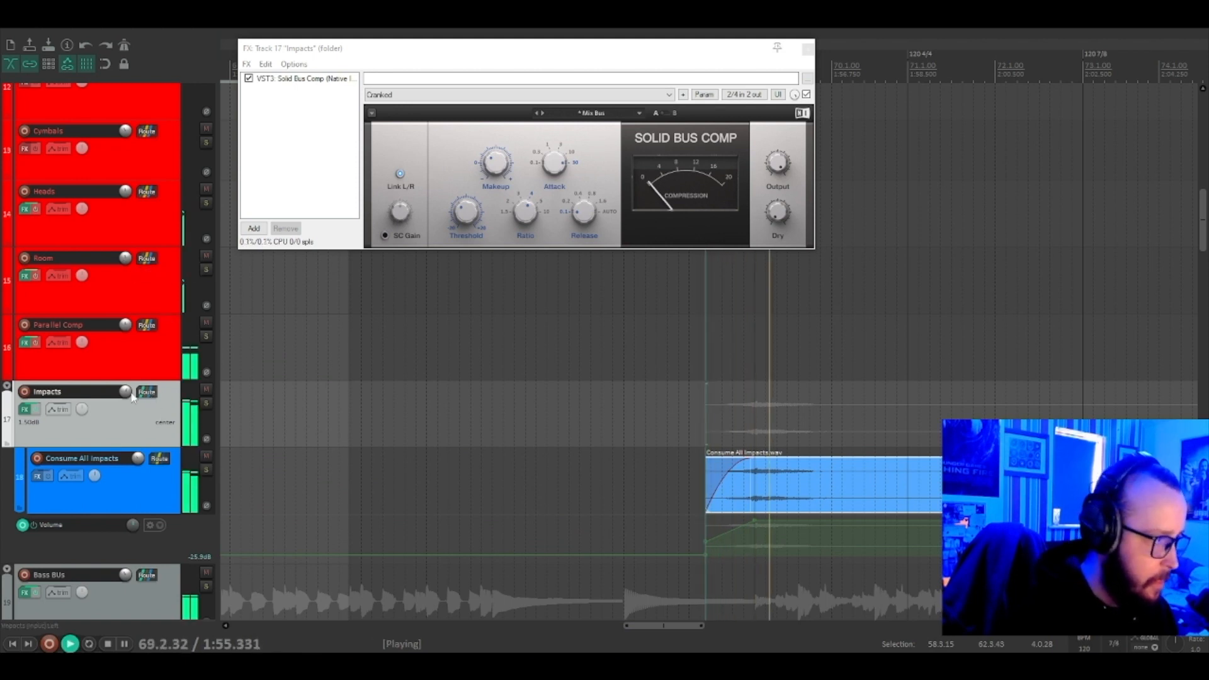
{"action": "scroll", "coordinate": [167, 397], "scroll_direction": "down", "scroll_amount": 2}
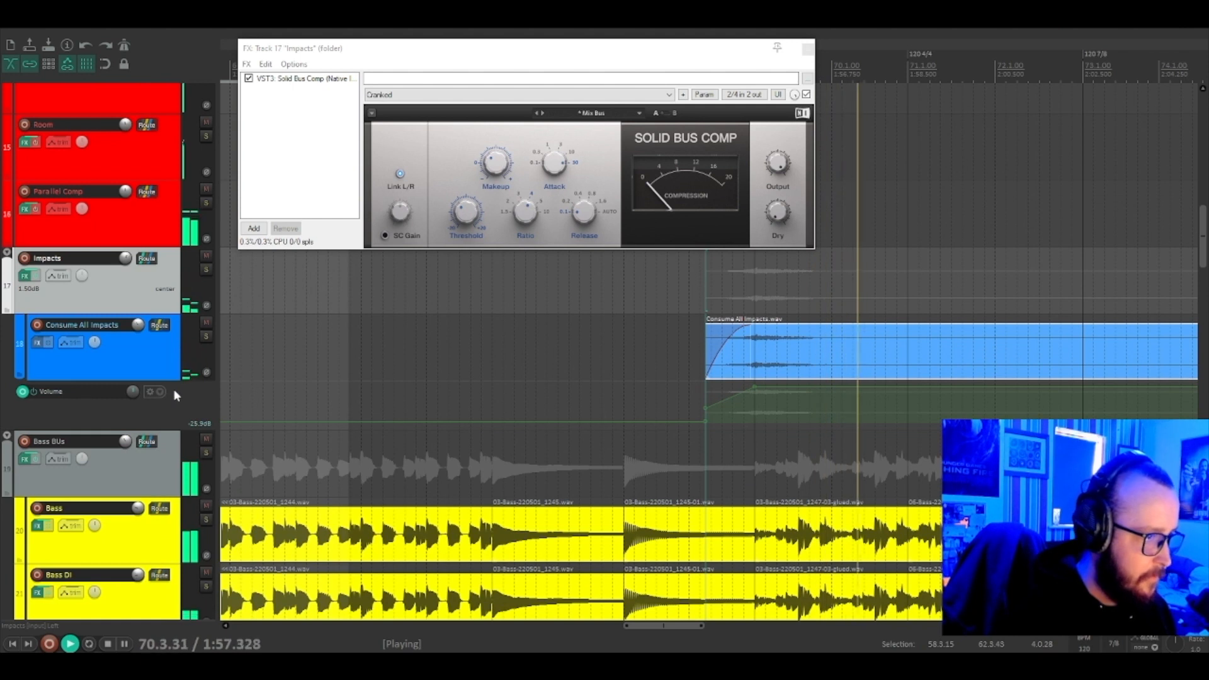
{"action": "key", "text": "space"}
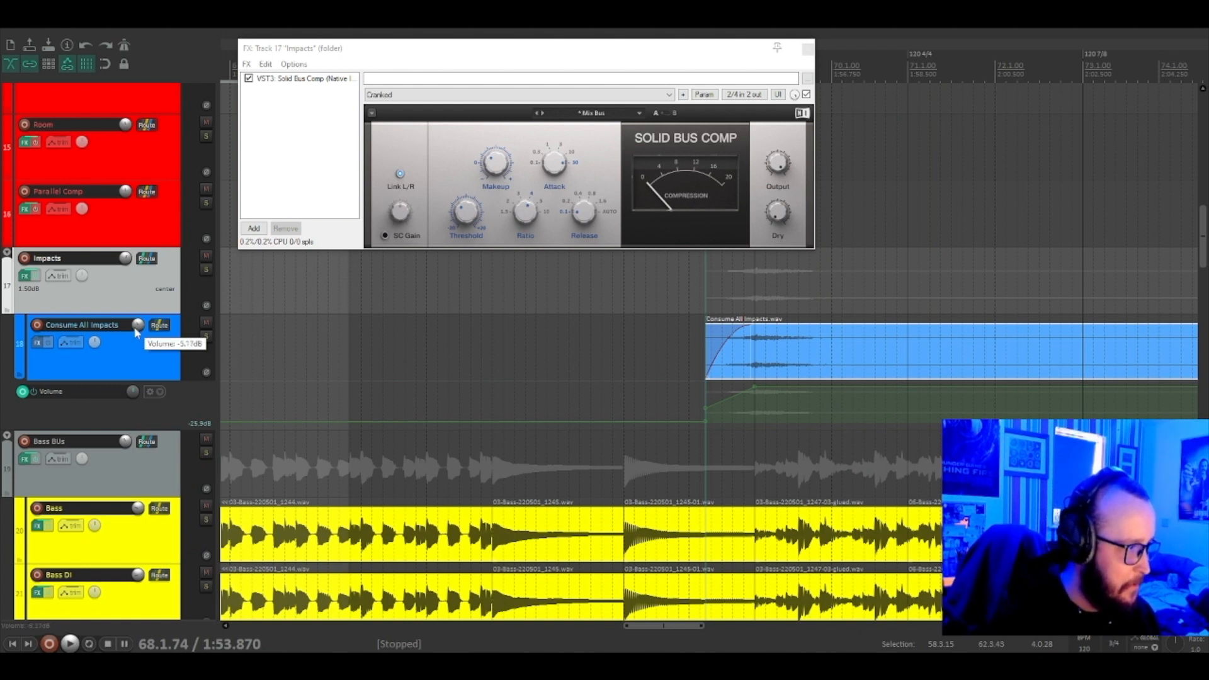
Play the mix from bar 68 with the Consume All Impacts track's volume raised, and close the Solid Bus Comp window
{"action": "key", "text": "space"}
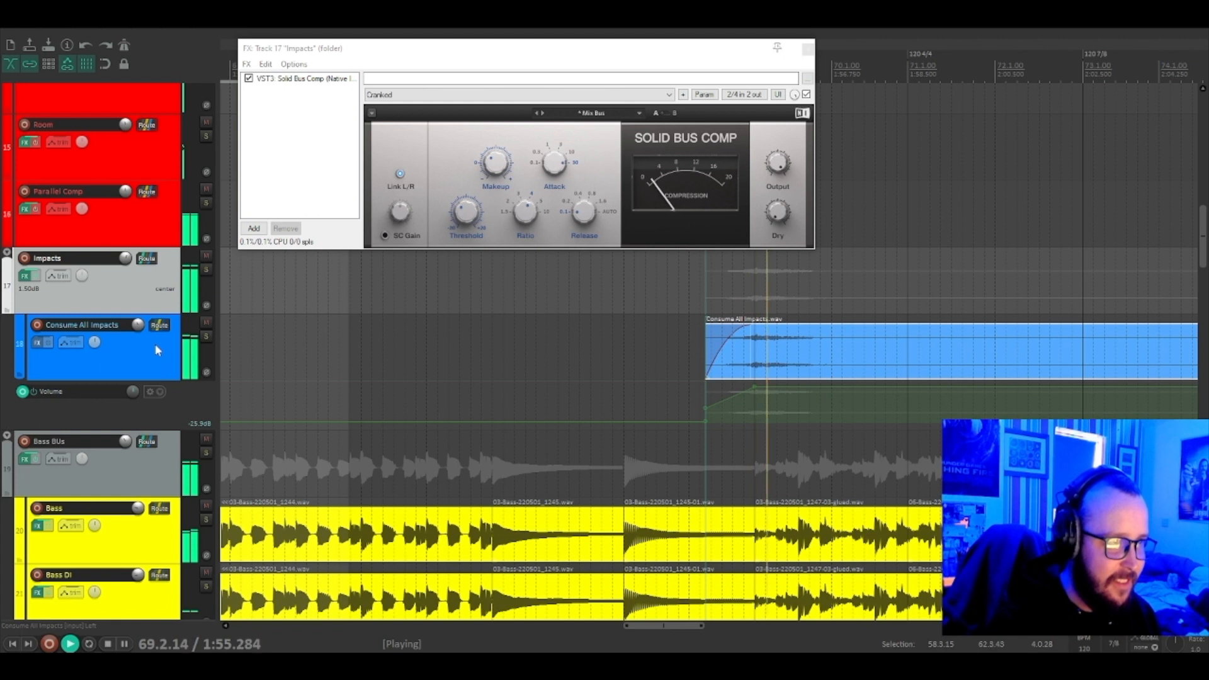
{"action": "scroll", "coordinate": [422, 340], "scroll_direction": "down", "scroll_amount": 5}
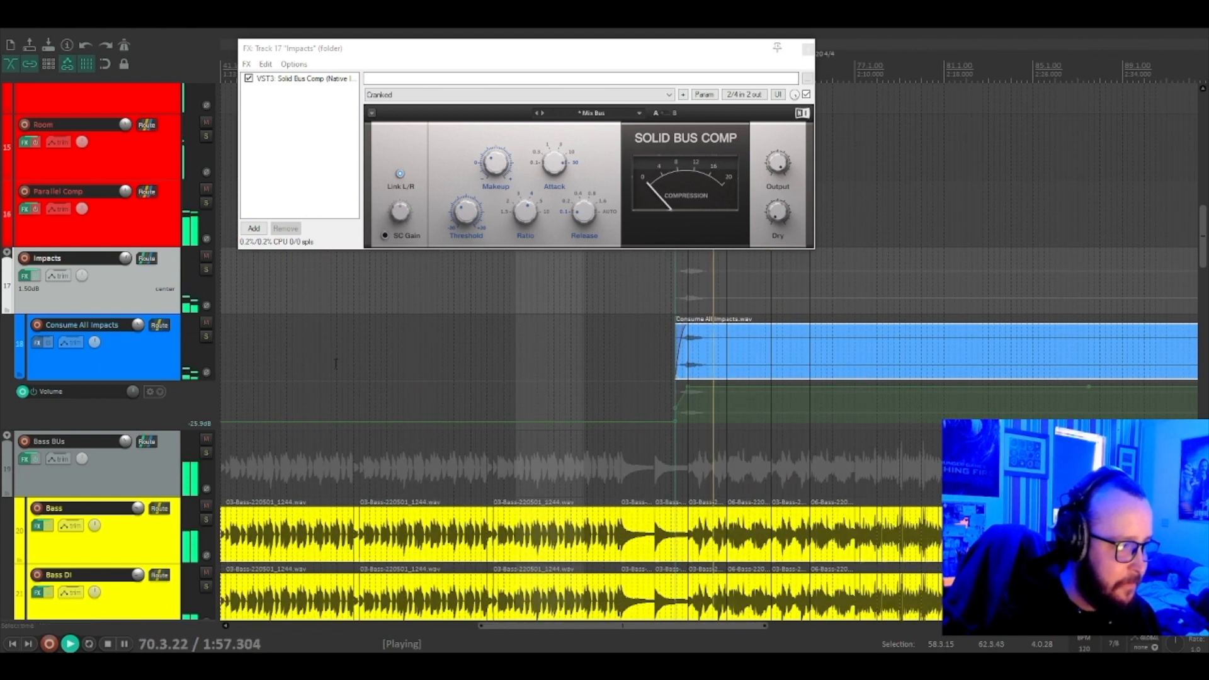
{"action": "scroll", "coordinate": [189, 397], "scroll_direction": "down", "scroll_amount": 10}
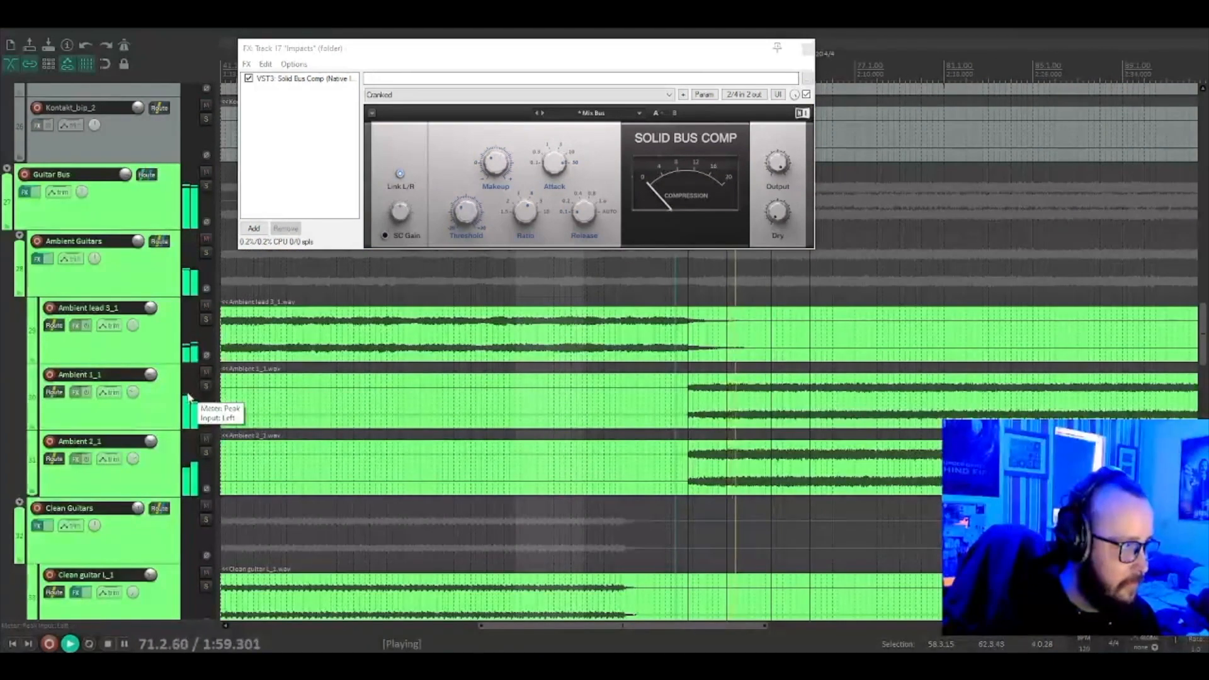
{"action": "left_click", "coordinate": [806, 49]}
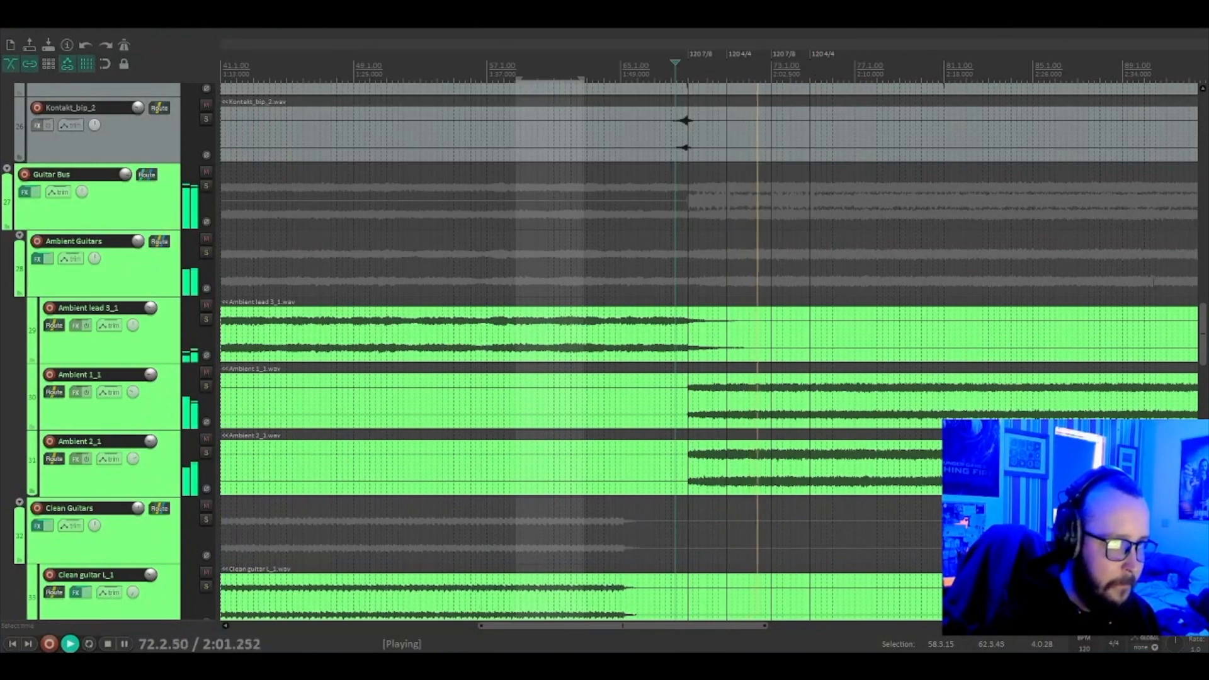
Trim the Strings folder's volume slightly while the mix plays, and solo the folder
{"action": "scroll", "coordinate": [599, 351], "scroll_direction": "down", "scroll_amount": 20}
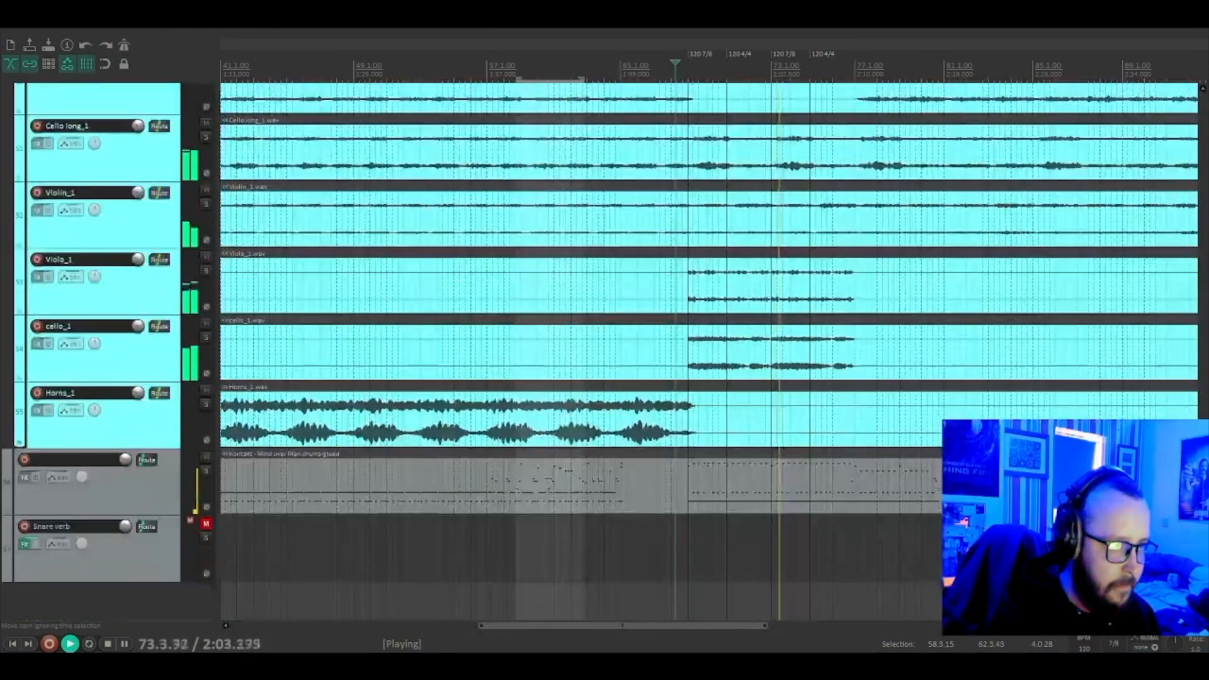
{"action": "scroll", "coordinate": [709, 351], "scroll_direction": "up", "scroll_amount": 3}
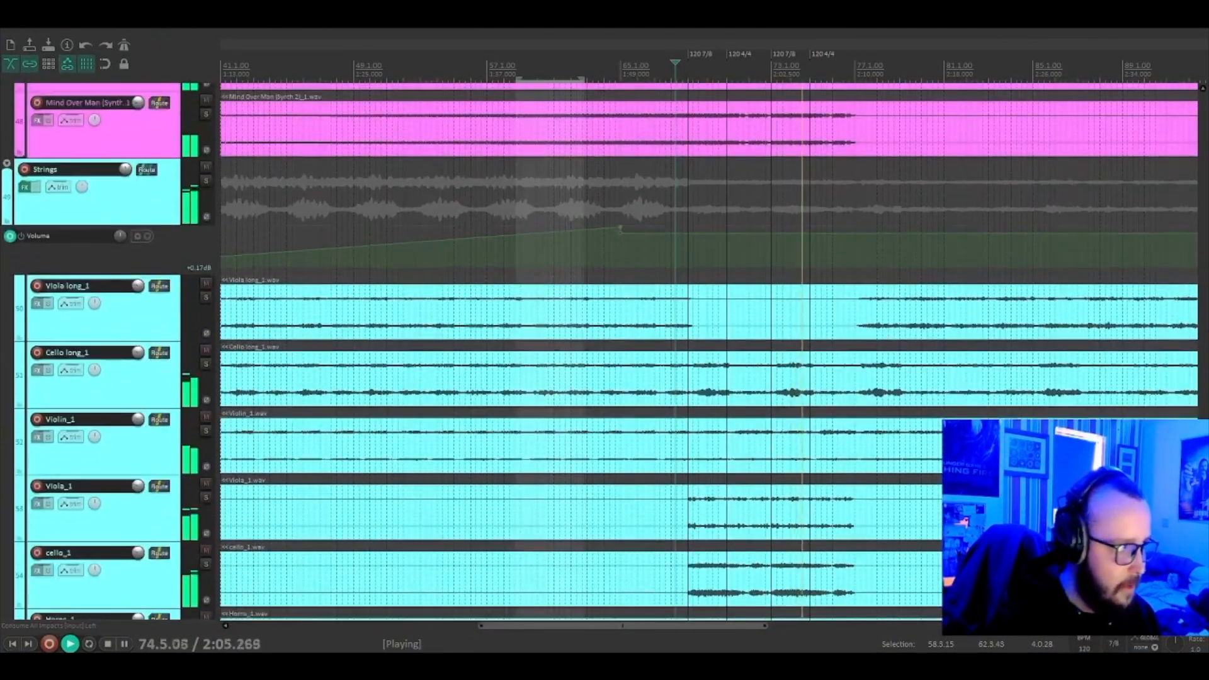
{"action": "scroll", "coordinate": [708, 351], "scroll_direction": "up", "scroll_amount": 6}
{"action": "scroll", "coordinate": [708, 352], "scroll_direction": "down", "scroll_amount": 7}
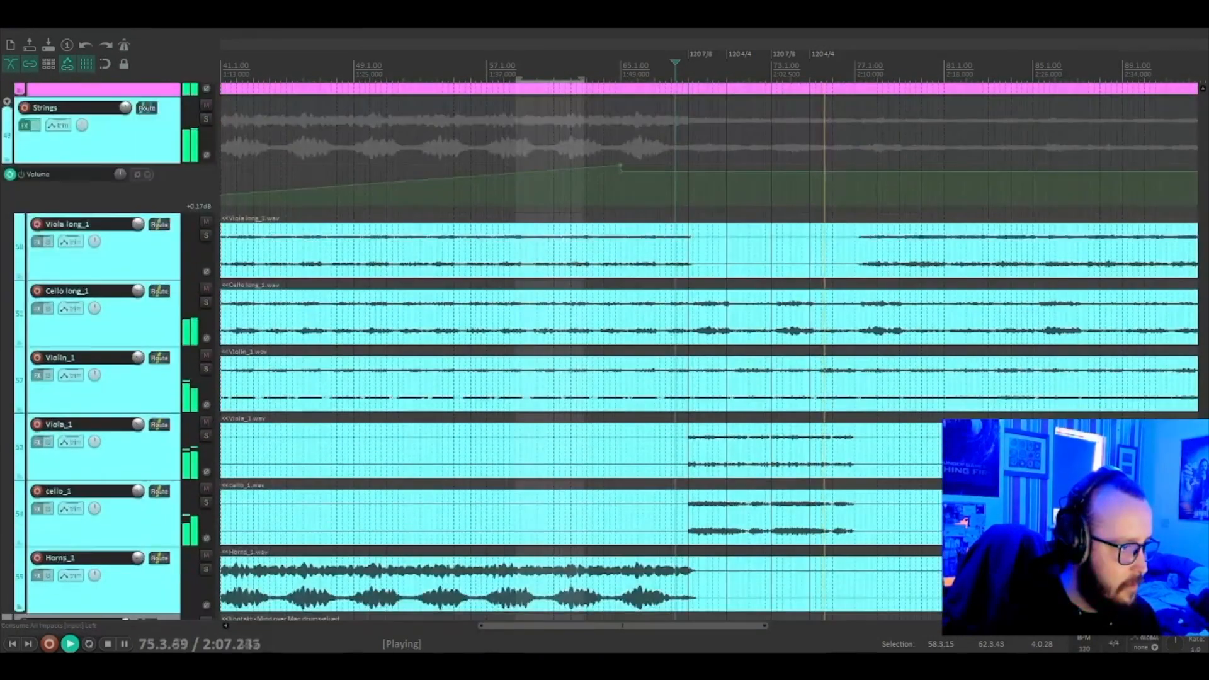
{"action": "scroll", "coordinate": [126, 180], "scroll_direction": "up", "scroll_amount": 1}
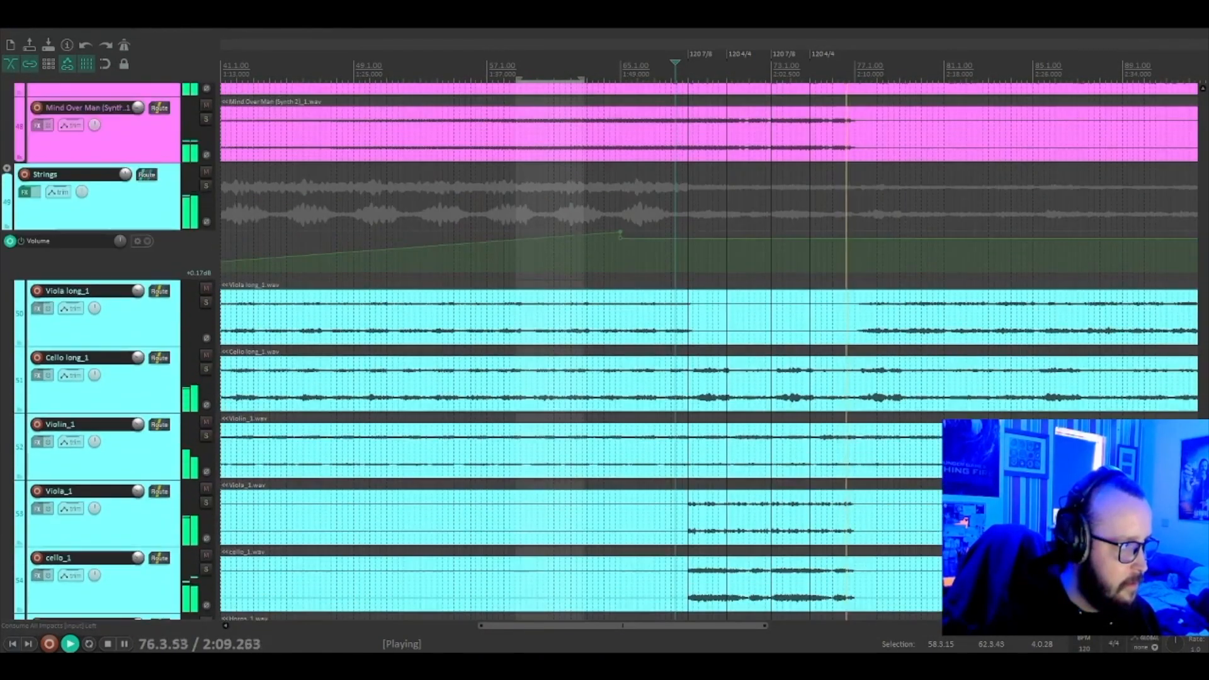
{"action": "left_click_drag", "start_coordinate": [126, 178], "coordinate": [126, 182]}
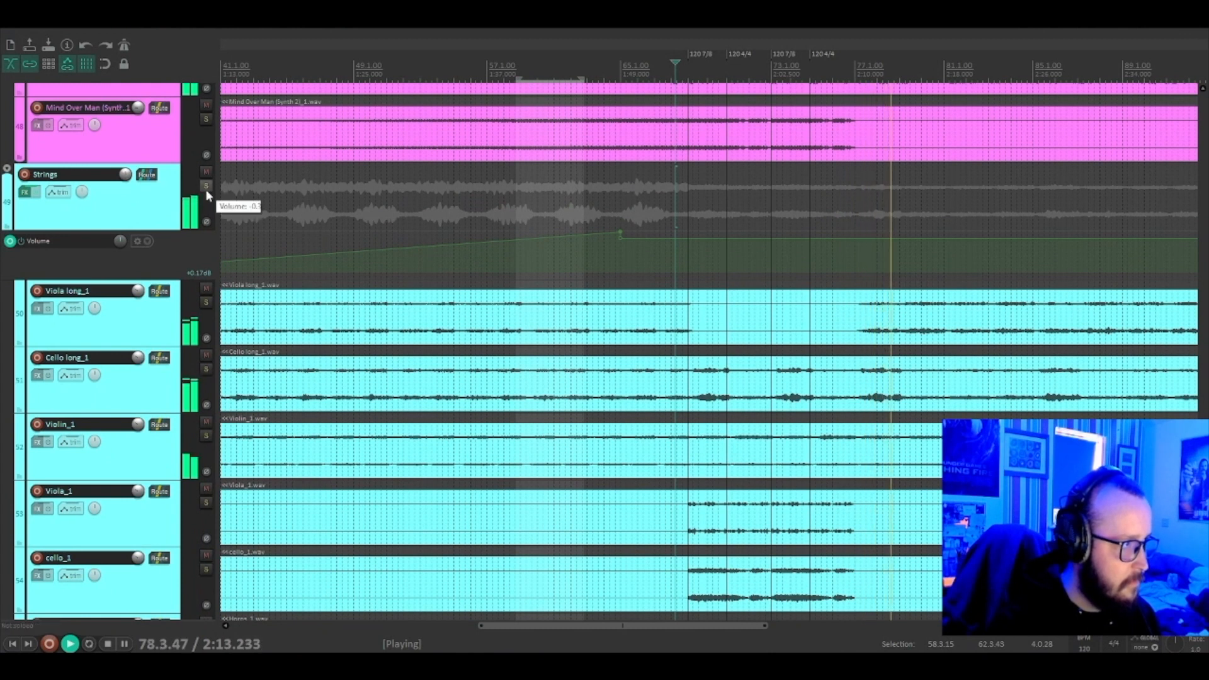
{"action": "left_click", "coordinate": [206, 187]}
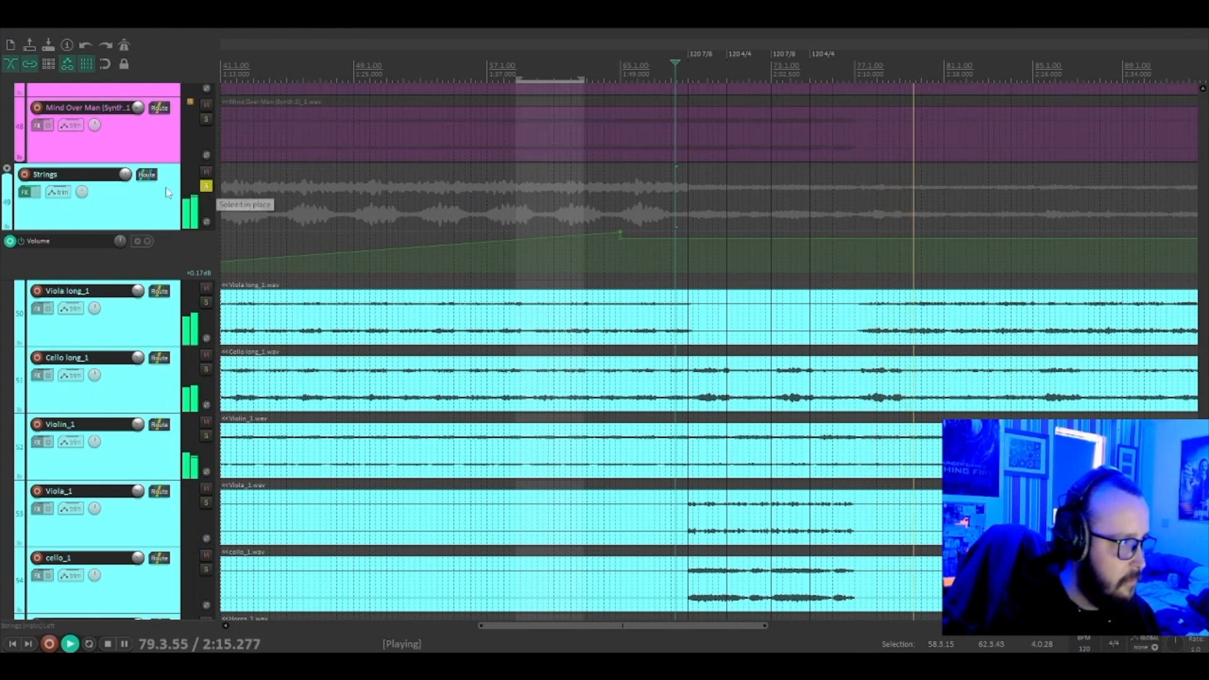
{"action": "left_click_drag", "start_coordinate": [125, 176], "coordinate": [125, 176]}
Adjust the volumes of tracks Viola long_1 through Horns_1 together, bringing Viola long_1 to -10.37 dB, and unsolo the Strings folder
{"action": "left_click", "coordinate": [158, 308]}
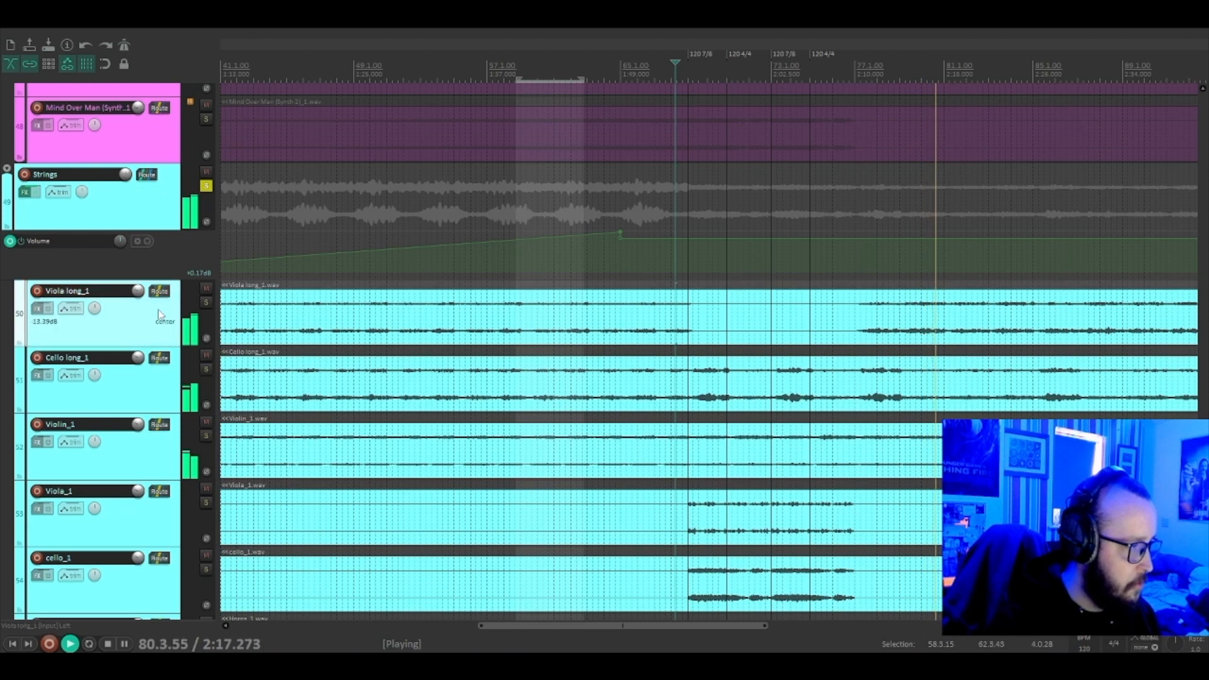
{"action": "scroll", "coordinate": [157, 309], "scroll_direction": "down", "scroll_amount": 5}
{"action": "left_click", "coordinate": [158, 408], "text": "shift"}
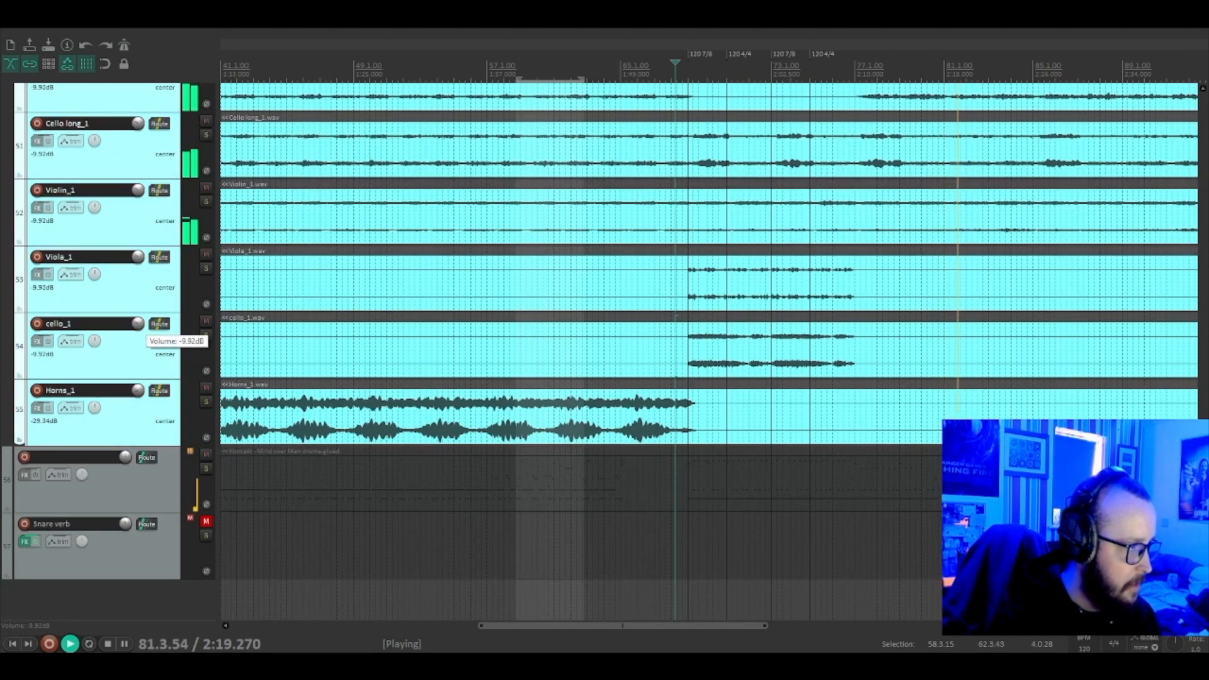
{"action": "scroll", "coordinate": [136, 398], "scroll_direction": "up", "scroll_amount": 5}
{"action": "left_click_drag", "start_coordinate": [137, 398], "coordinate": [137, 403]}
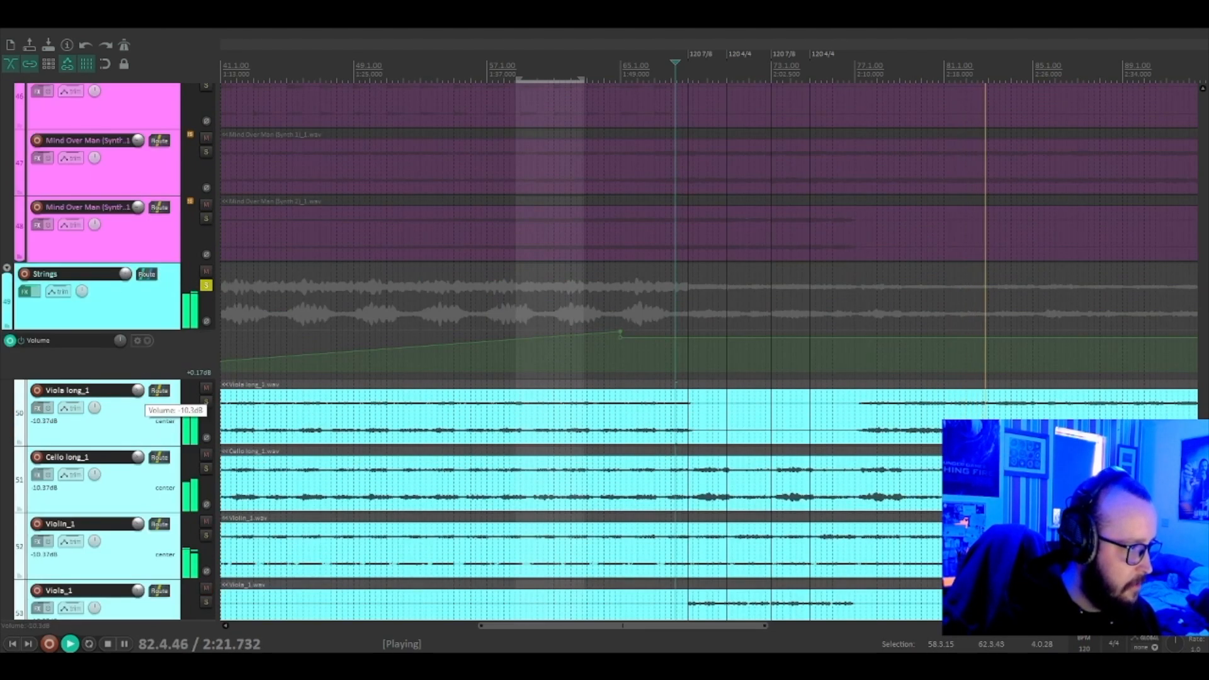
{"action": "left_click", "coordinate": [205, 287]}
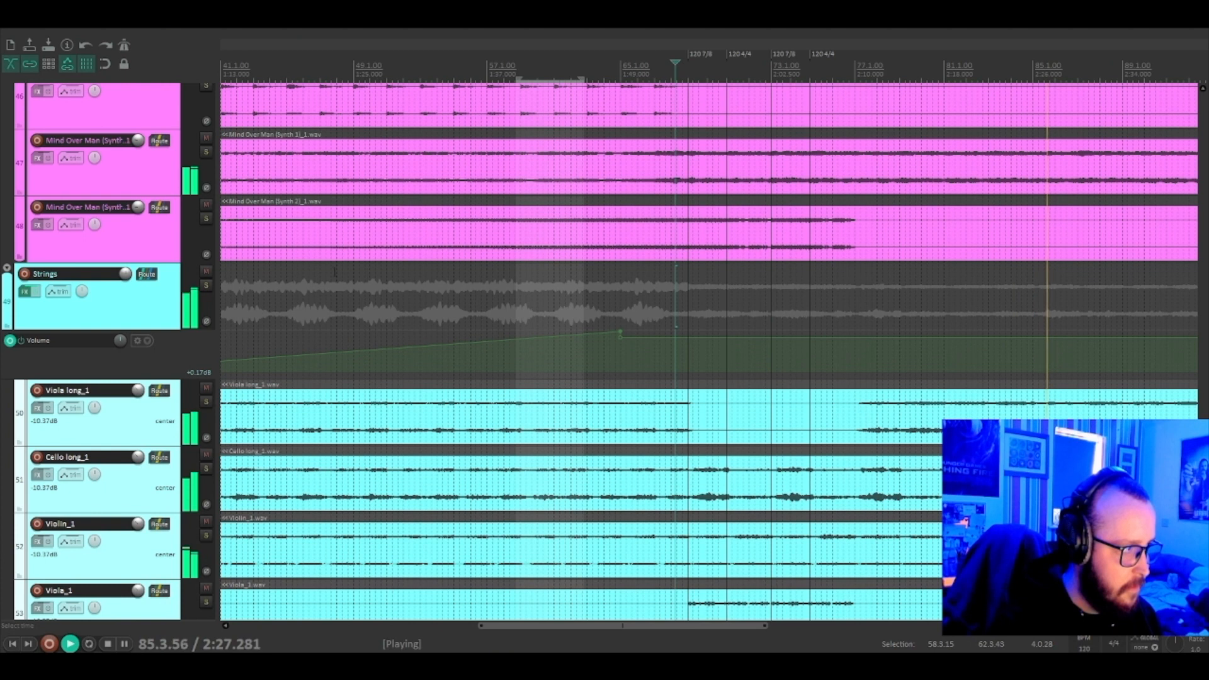
Compare the playing mix with the Synths and Strings folders muted, and unmute both
{"action": "scroll", "coordinate": [188, 293], "scroll_direction": "up", "scroll_amount": 4}
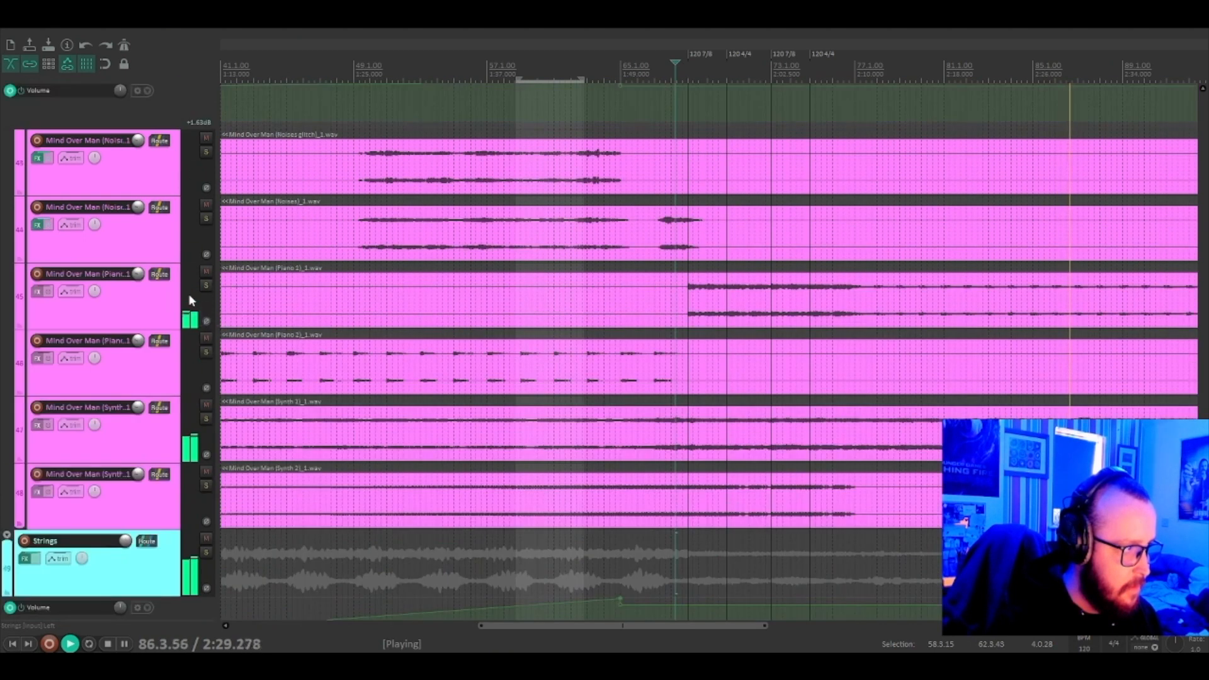
{"action": "scroll", "coordinate": [190, 297], "scroll_direction": "up", "scroll_amount": 1}
{"action": "left_click", "coordinate": [206, 89]}
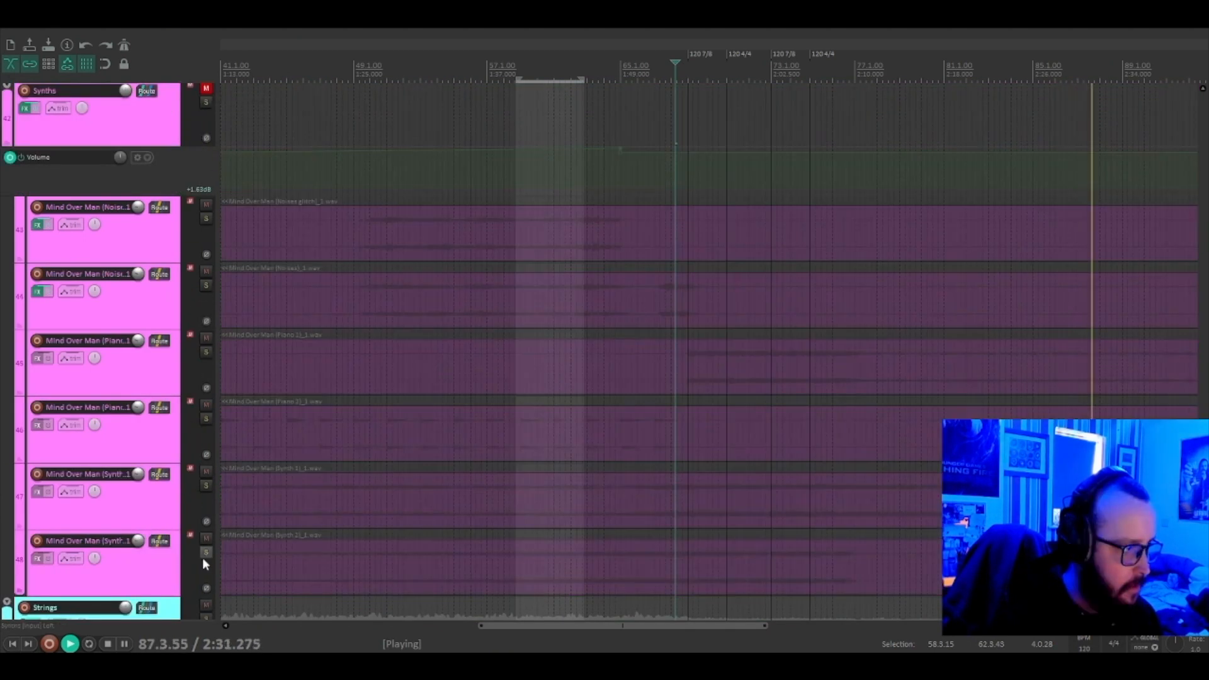
{"action": "left_click", "coordinate": [206, 605]}
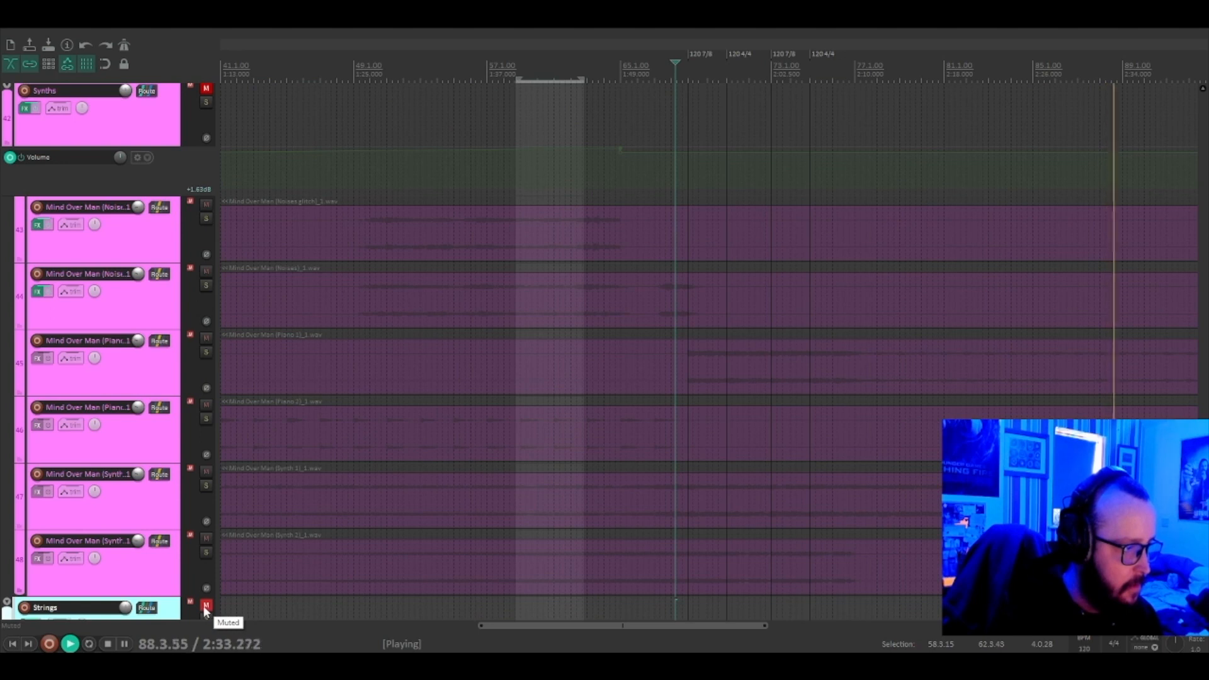
{"action": "left_click", "coordinate": [206, 605]}
{"action": "left_click", "coordinate": [206, 88]}
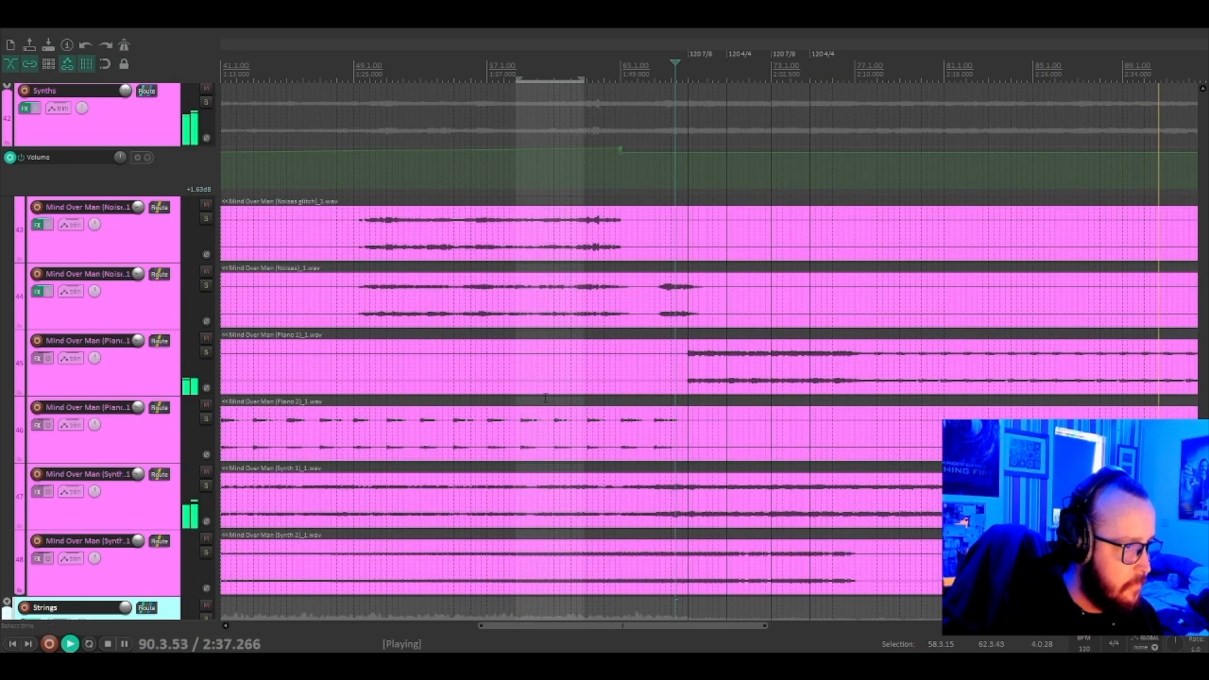
Audition the mix around the Piano 1 part, stop playback and place the edit cursor at the part's start in bar 68
{"action": "left_click", "coordinate": [952, 382]}
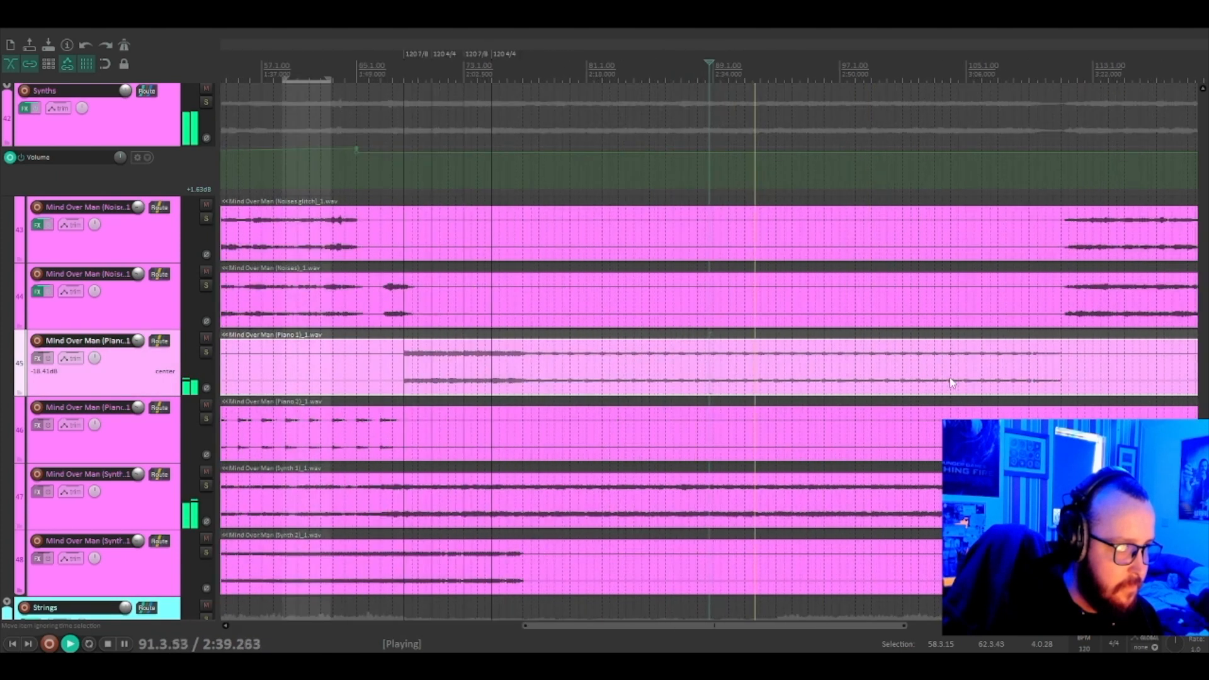
{"action": "key", "text": "space"}
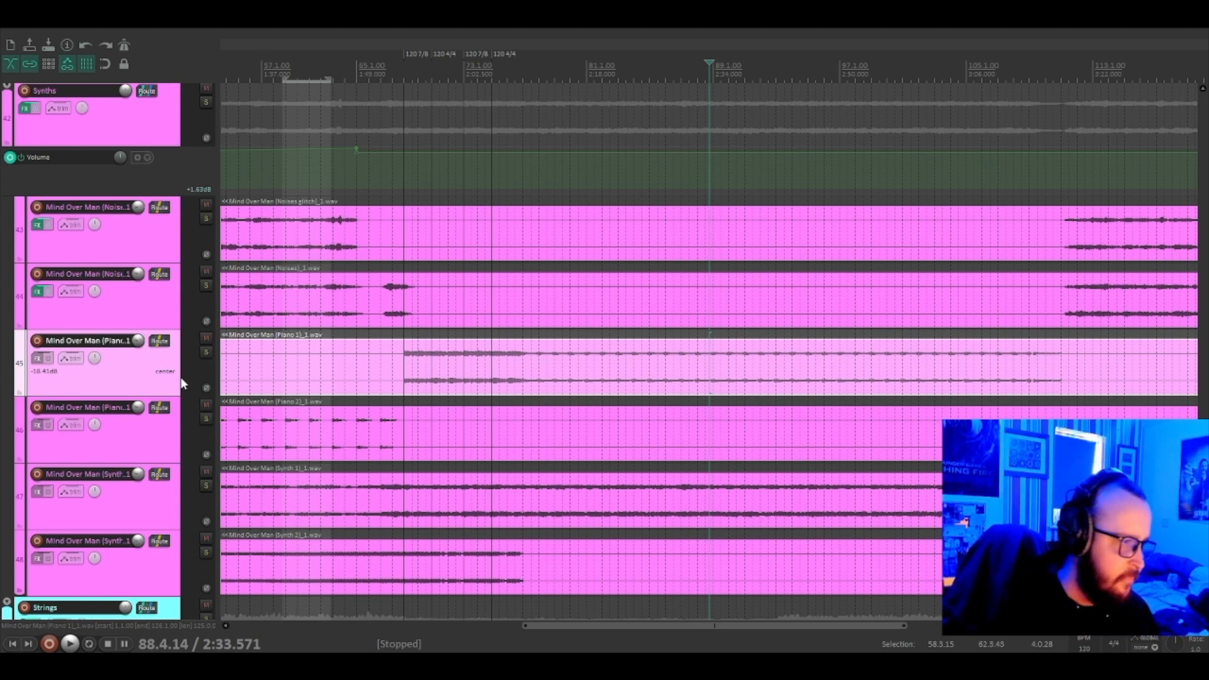
{"action": "left_click", "coordinate": [403, 378]}
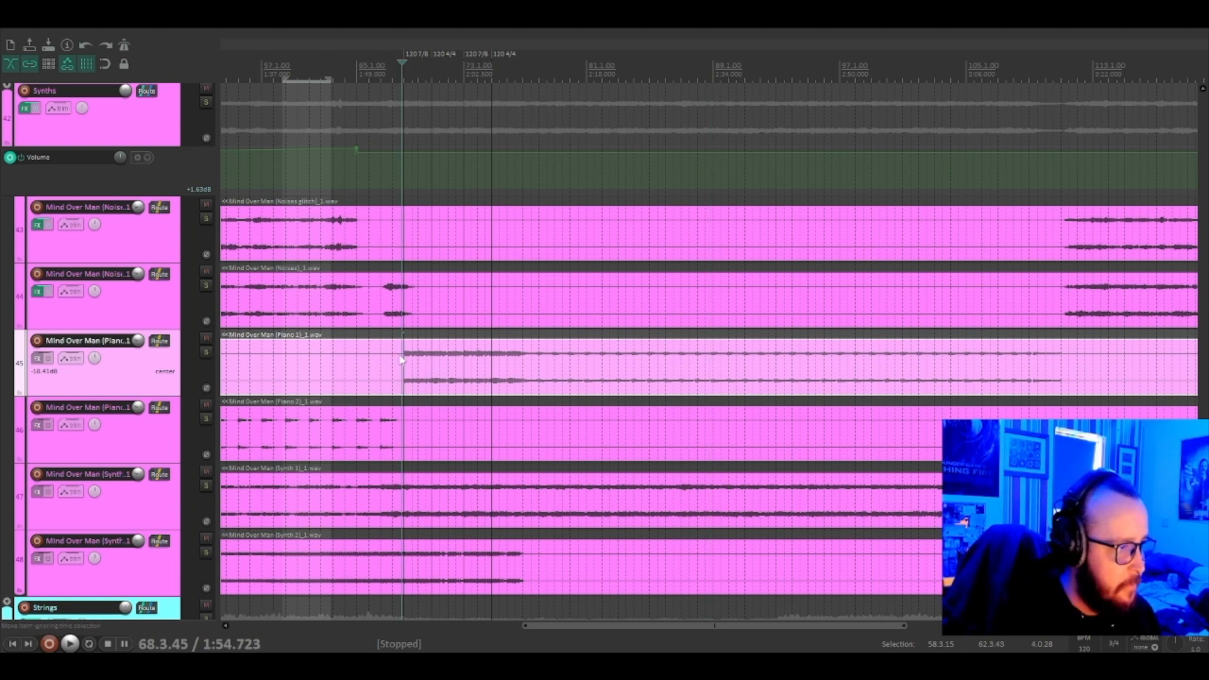
{"action": "scroll", "coordinate": [470, 363], "scroll_direction": "down", "scroll_amount": 3}
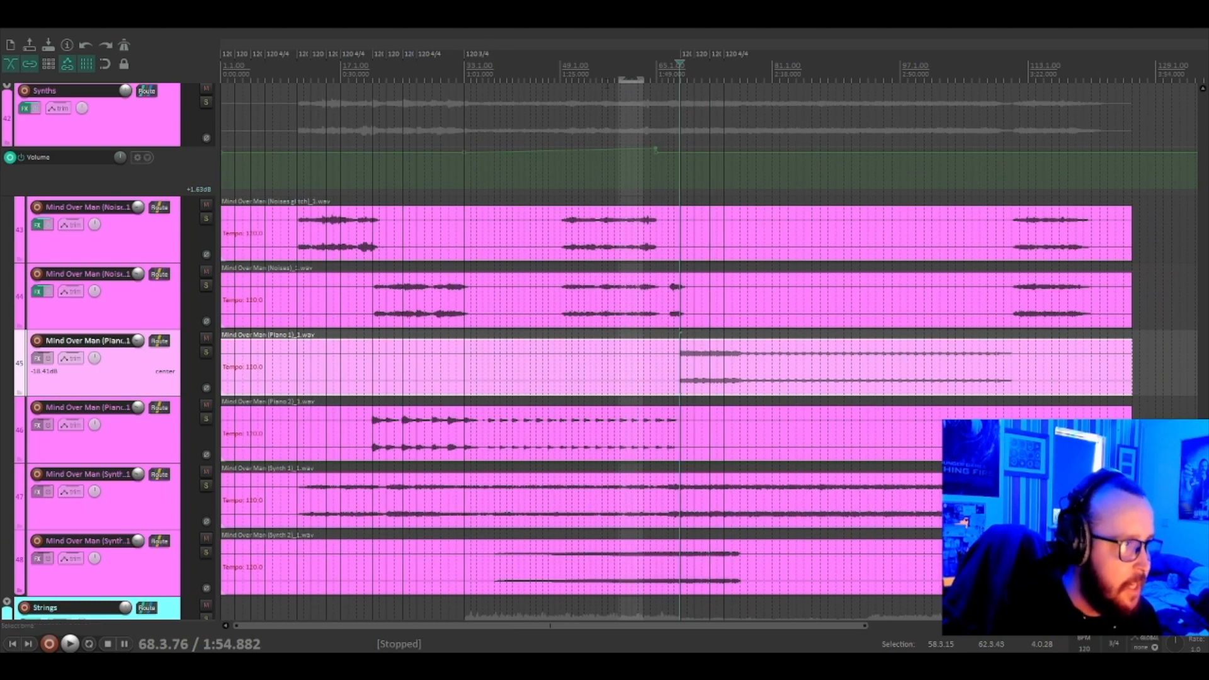
Place the edit cursor at bar 14 within the first synth noises section and select the Noises glitch track's item
{"action": "left_click", "coordinate": [597, 119]}
{"action": "scroll", "coordinate": [575, 245], "scroll_direction": "up", "scroll_amount": 3}
{"action": "scroll", "coordinate": [529, 245], "scroll_direction": "down", "scroll_amount": 2}
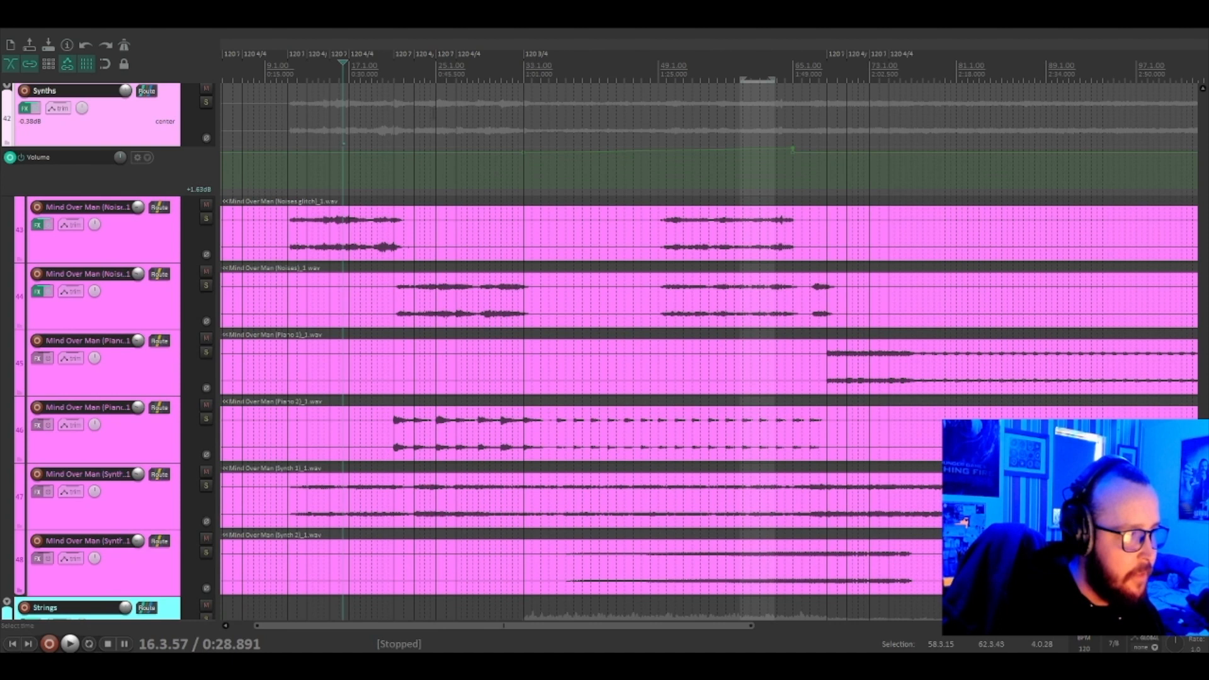
{"action": "left_click", "coordinate": [350, 246]}
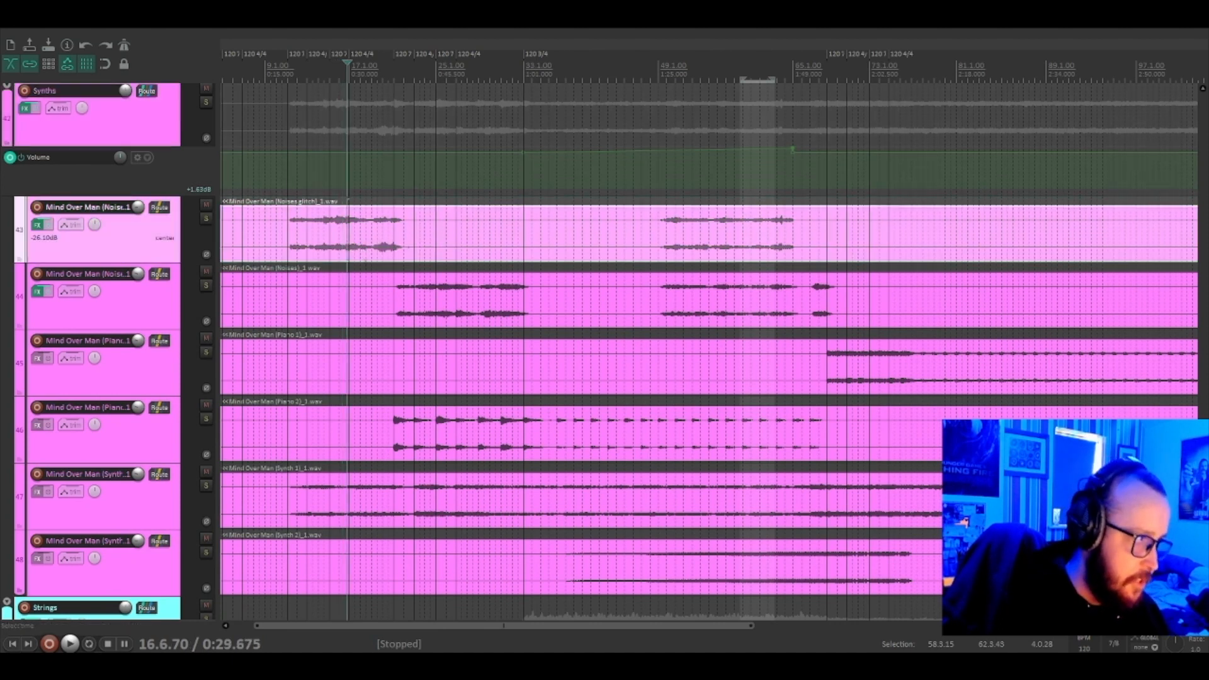
{"action": "scroll", "coordinate": [167, 270], "scroll_direction": "up", "scroll_amount": 2}
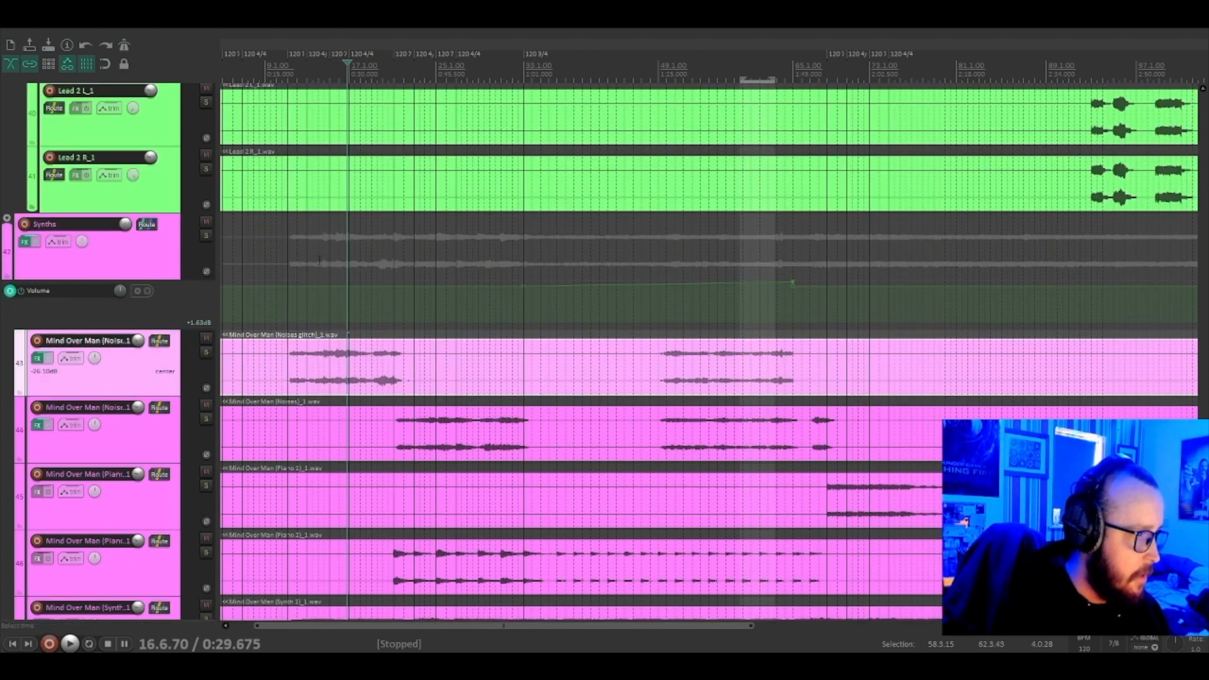
{"action": "left_click", "coordinate": [319, 259]}
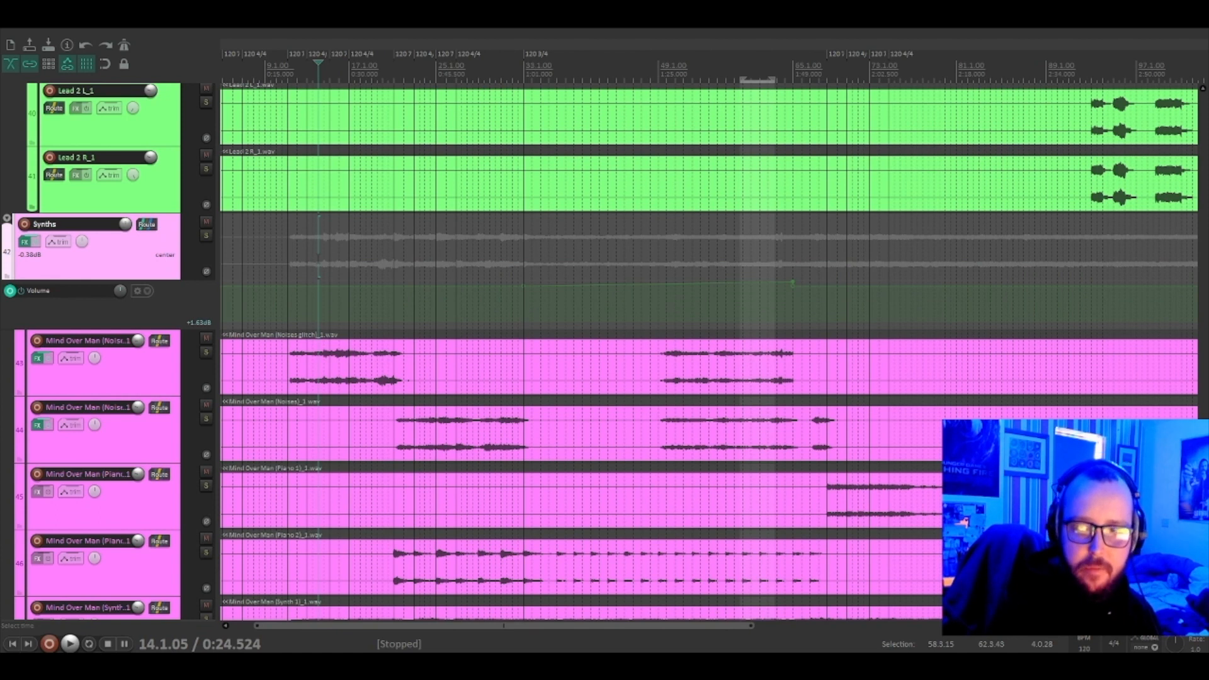
{"action": "left_click", "coordinate": [320, 371]}
Play the mix from bar 14 and set the Noises glitch track's volume to -25.07 dB
{"action": "scroll", "coordinate": [721, 397], "scroll_direction": "up", "scroll_amount": 3}
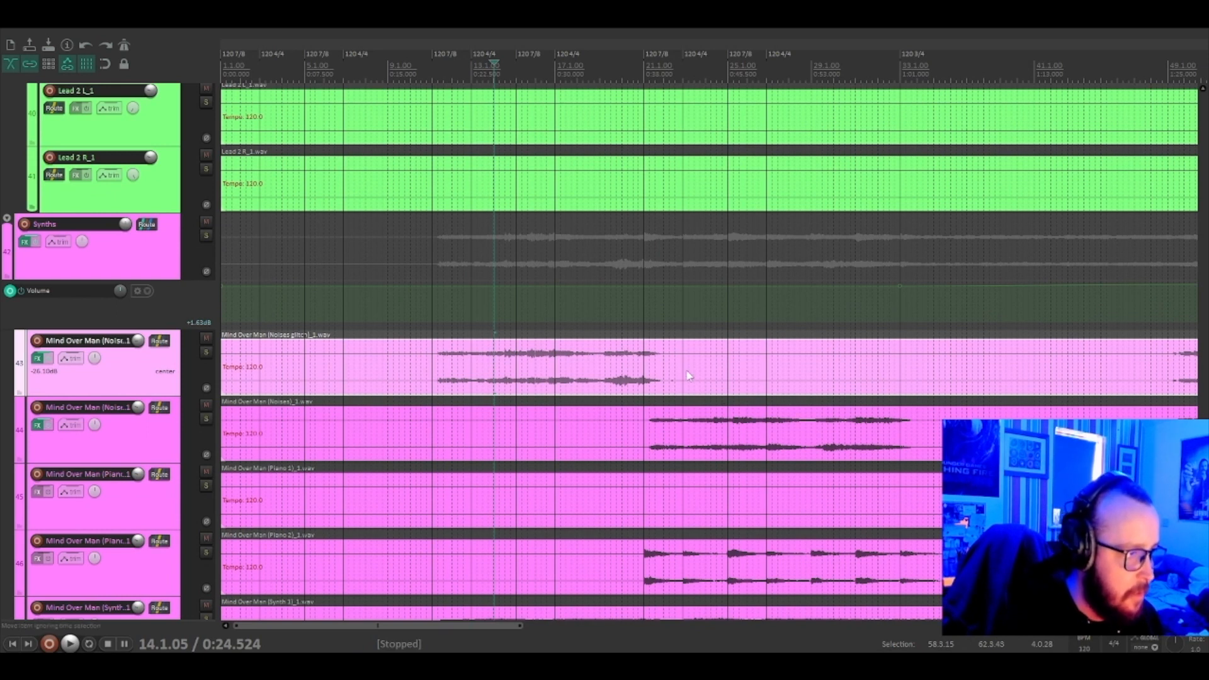
{"action": "key", "text": "space"}
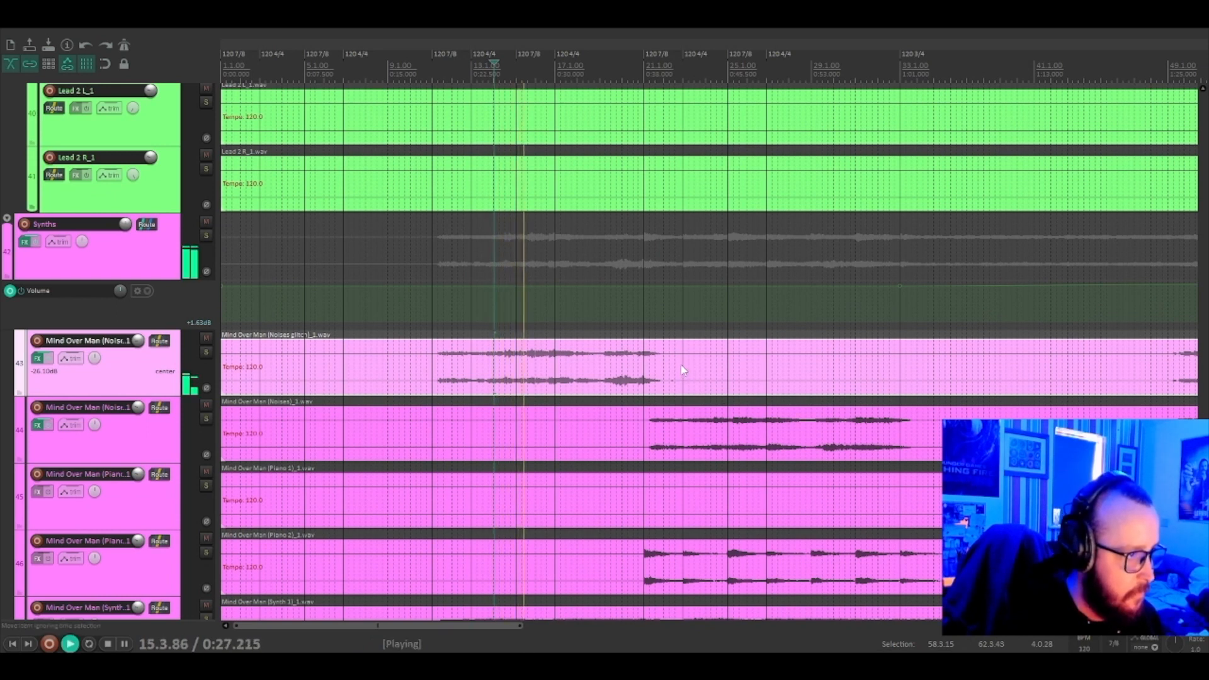
{"action": "left_click_drag", "start_coordinate": [138, 341], "coordinate": [138, 336]}
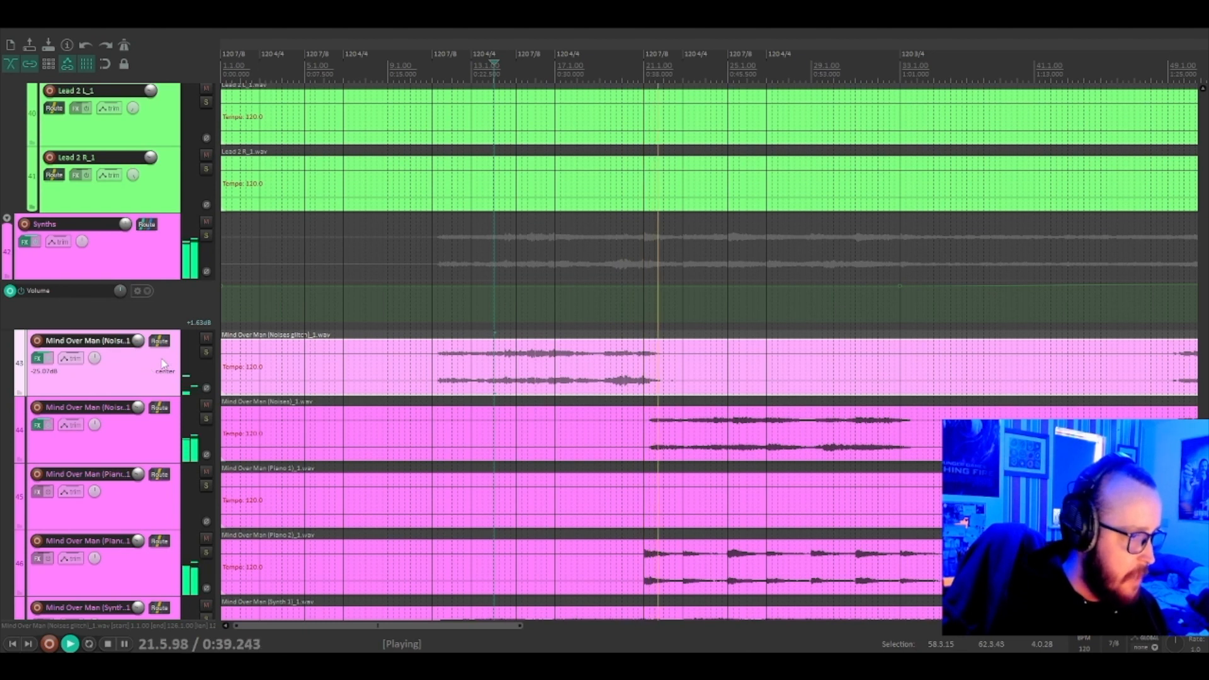
{"action": "scroll", "coordinate": [769, 432], "scroll_direction": "down", "scroll_amount": 3}
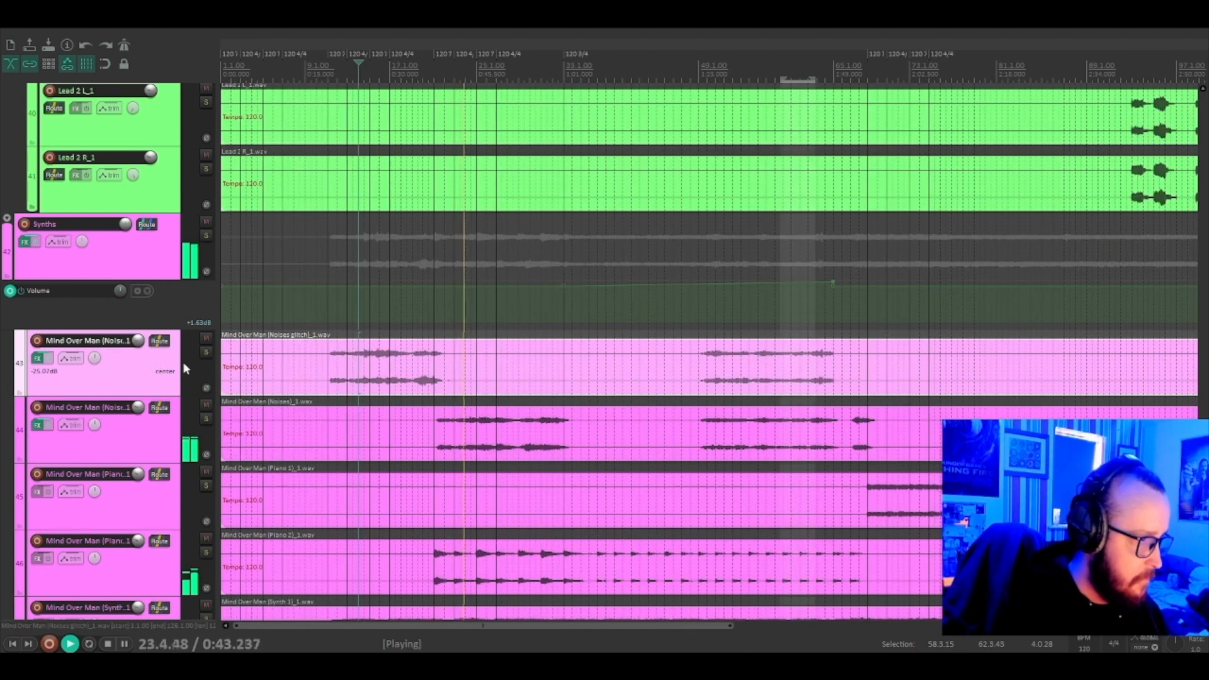
Raise the Clean Guitars folder's volume slightly while the mix plays
{"action": "scroll", "coordinate": [185, 368], "scroll_direction": "up", "scroll_amount": 15}
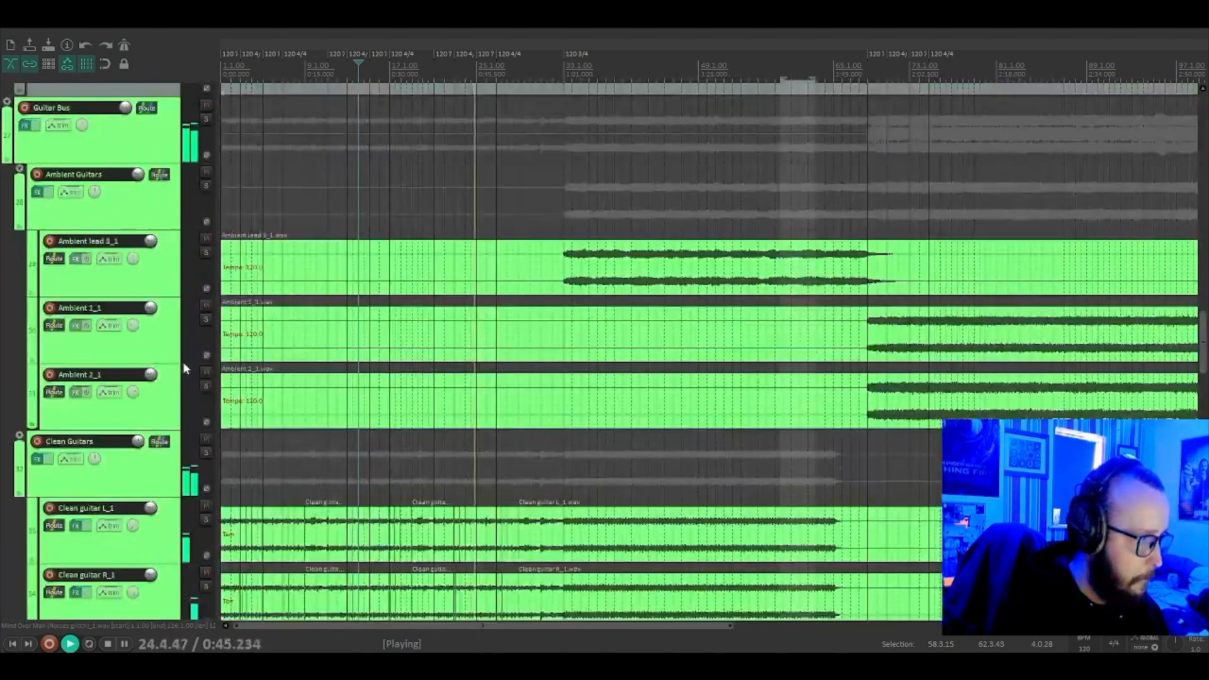
{"action": "scroll", "coordinate": [183, 365], "scroll_direction": "up", "scroll_amount": 5}
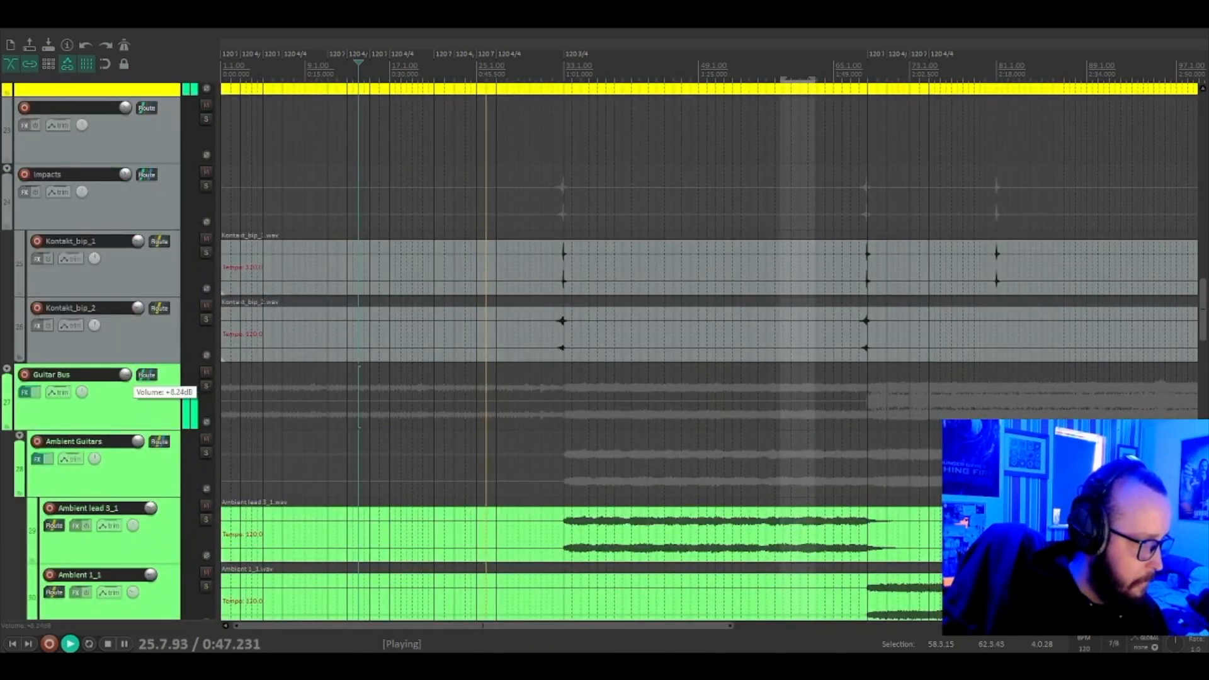
{"action": "scroll", "coordinate": [191, 399], "scroll_direction": "down", "scroll_amount": 9}
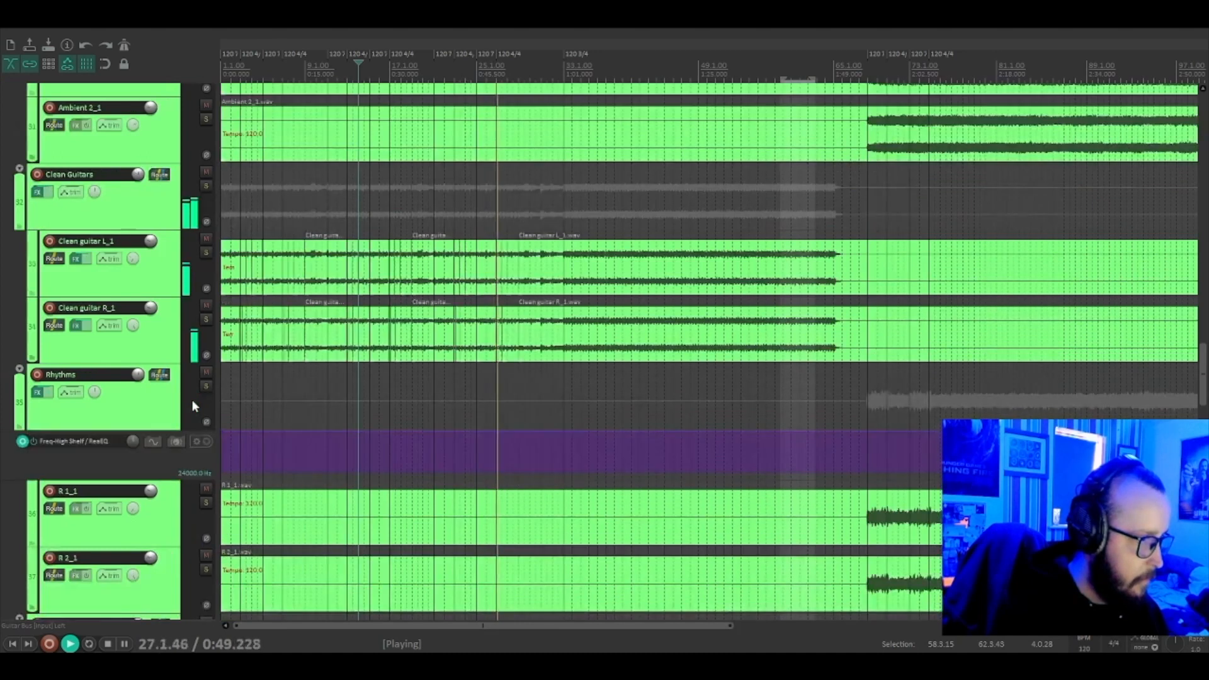
{"action": "left_click_drag", "start_coordinate": [138, 174], "coordinate": [138, 172]}
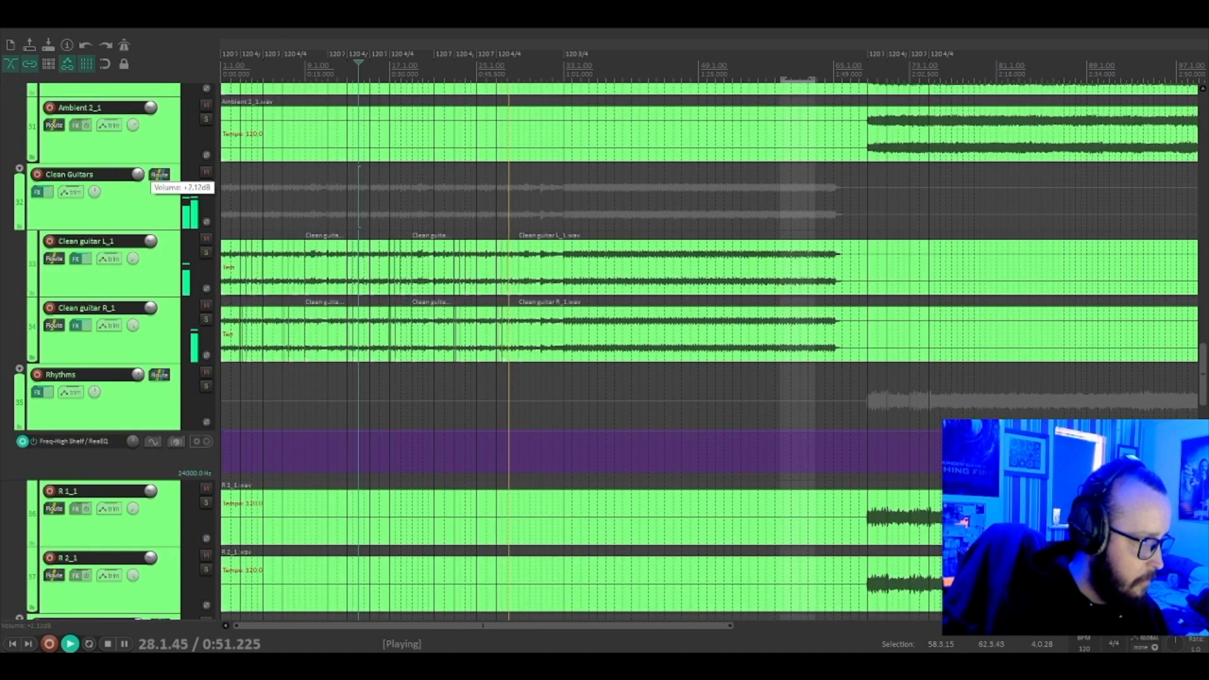
Stop playback and replay the mix from bar 65, ahead of the second impact, with the Impacts folder selected
{"action": "scroll", "coordinate": [136, 318], "scroll_direction": "up", "scroll_amount": 8}
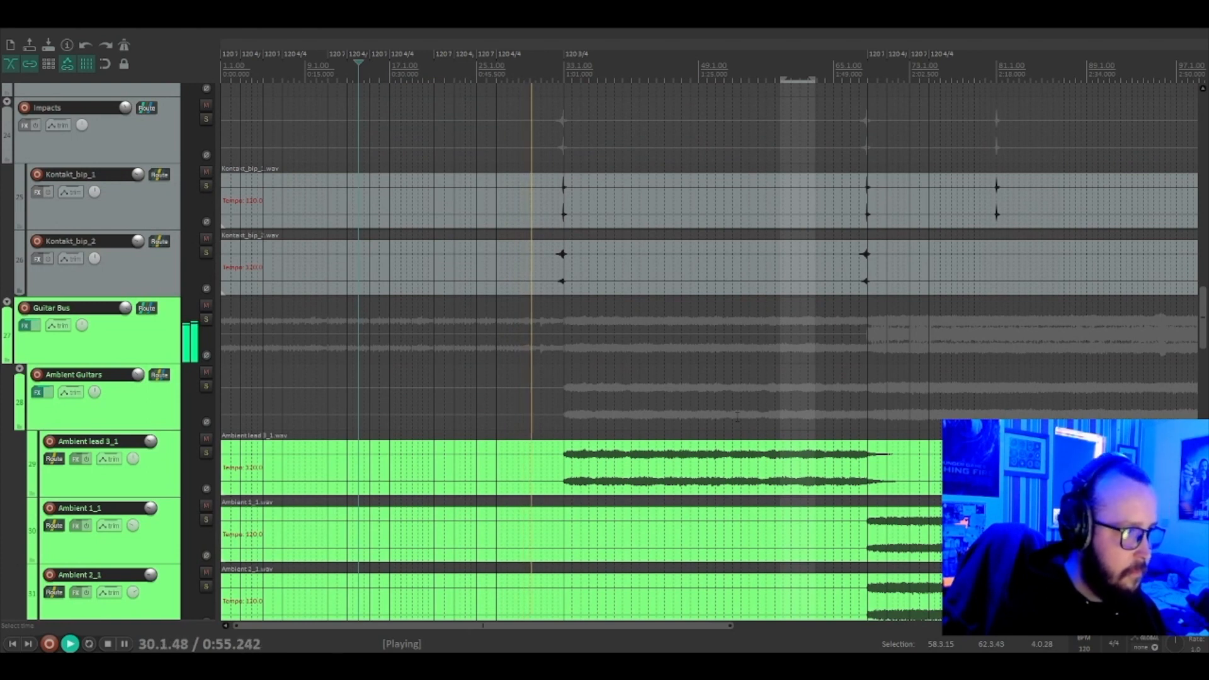
{"action": "scroll", "coordinate": [182, 306], "scroll_direction": "up", "scroll_amount": 3}
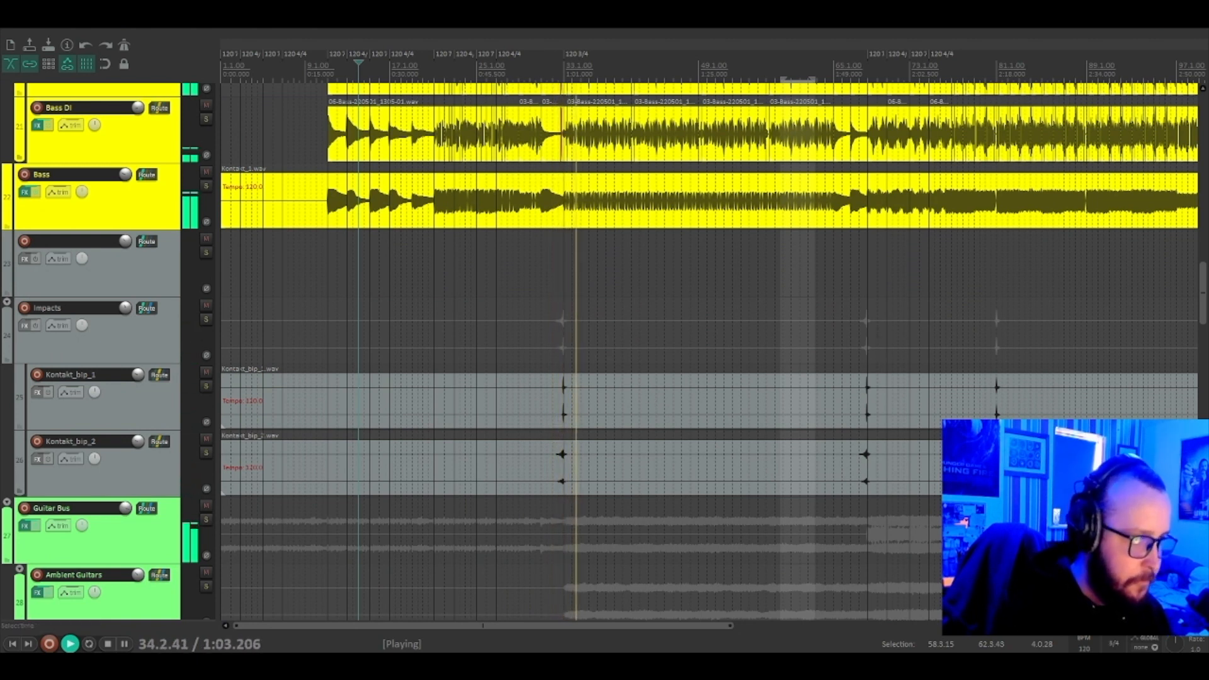
{"action": "key", "text": "space"}
{"action": "left_click", "coordinate": [849, 303]}
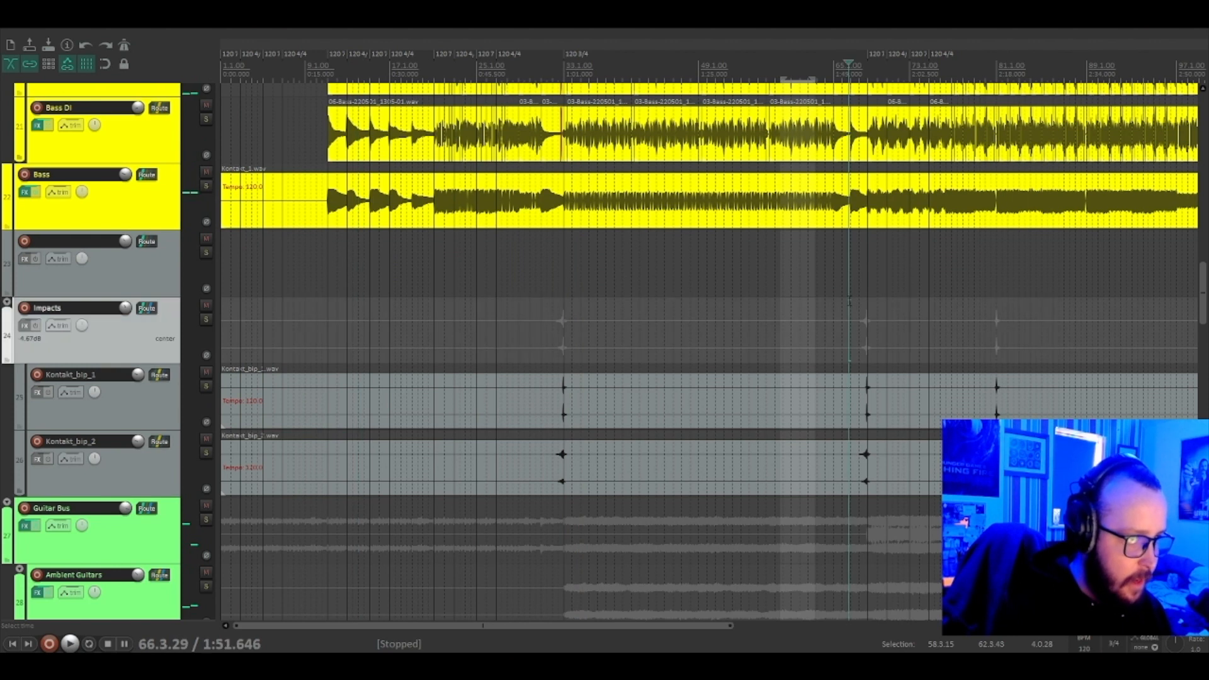
{"action": "left_click", "coordinate": [835, 304]}
{"action": "key", "text": "space"}
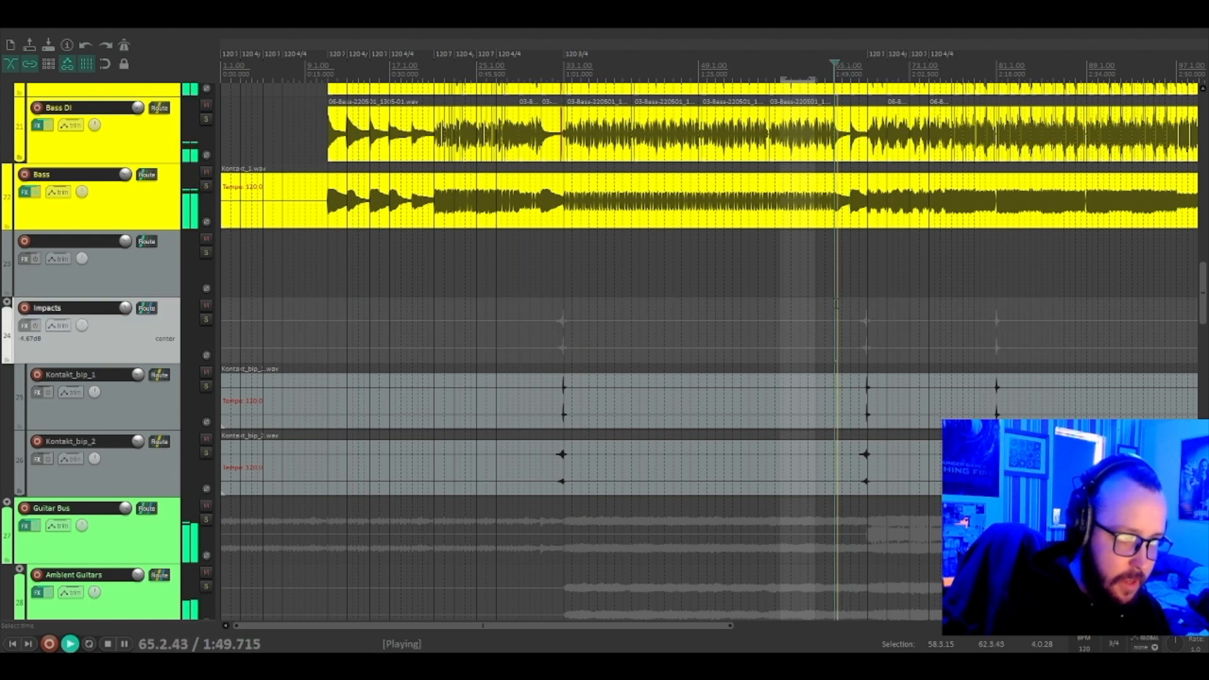
Select the R 1_1 and R 2_1 rhythm guitar tracks and set their volumes together to -14.64 dB
{"action": "scroll", "coordinate": [184, 370], "scroll_direction": "down", "scroll_amount": 3}
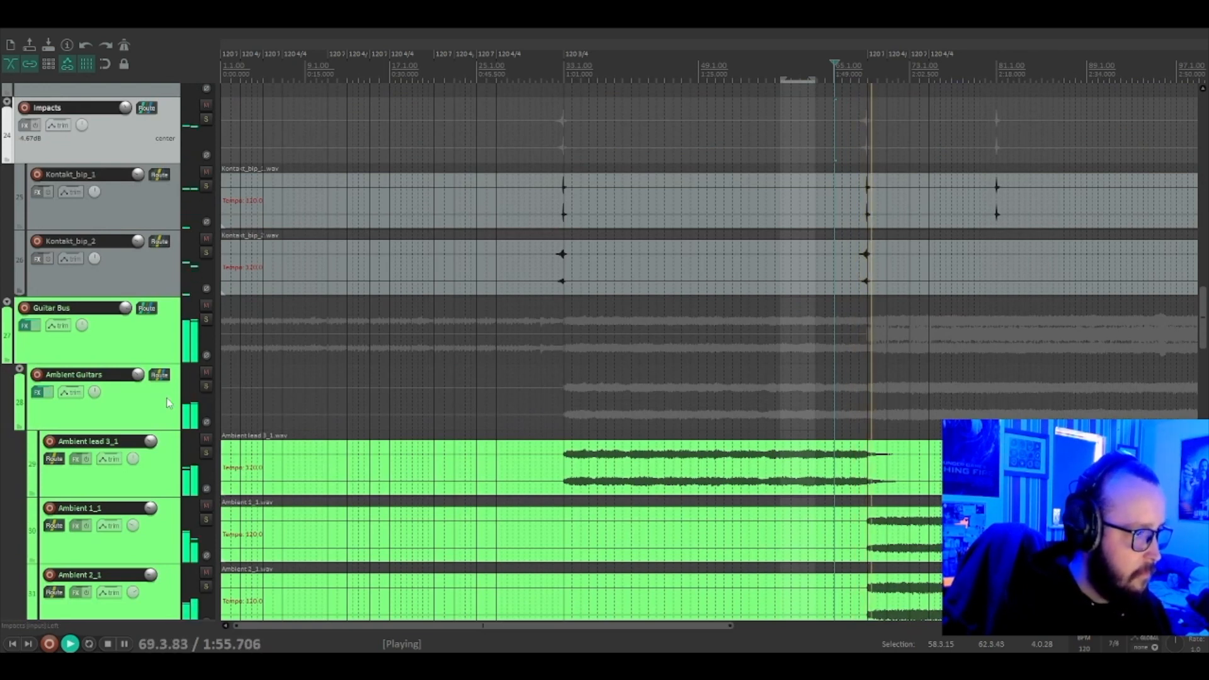
{"action": "scroll", "coordinate": [167, 400], "scroll_direction": "down", "scroll_amount": 5}
{"action": "scroll", "coordinate": [325, 400], "scroll_direction": "down", "scroll_amount": 2}
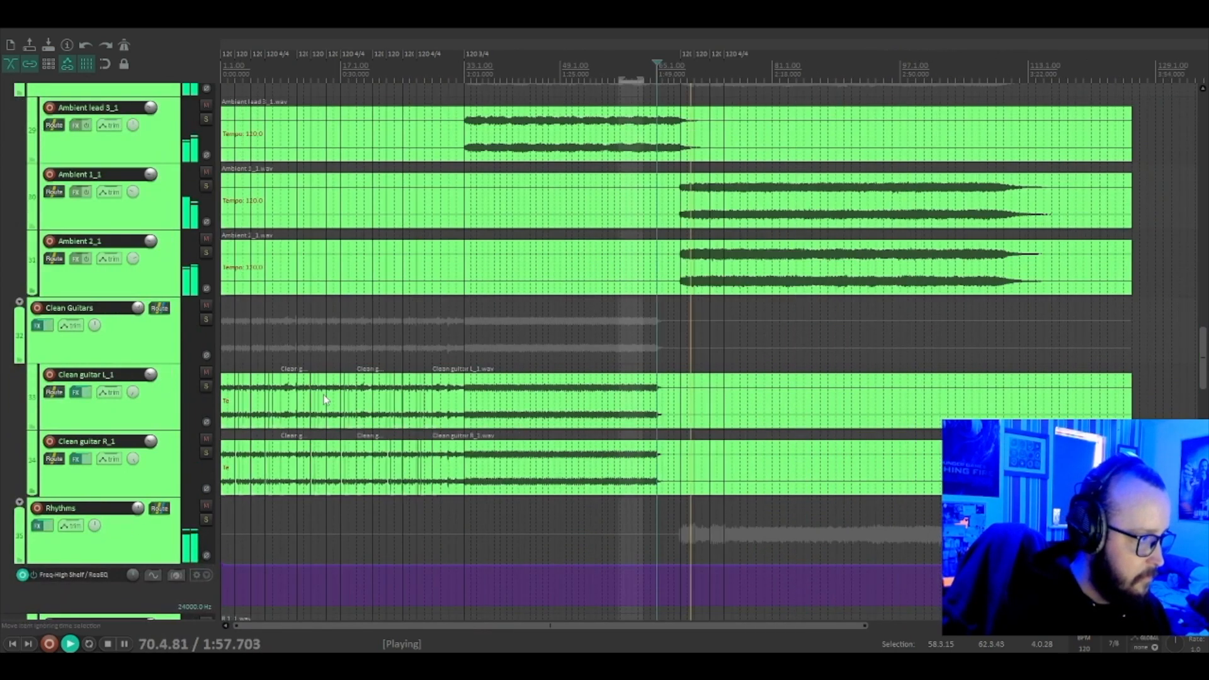
{"action": "scroll", "coordinate": [187, 422], "scroll_direction": "down", "scroll_amount": 3}
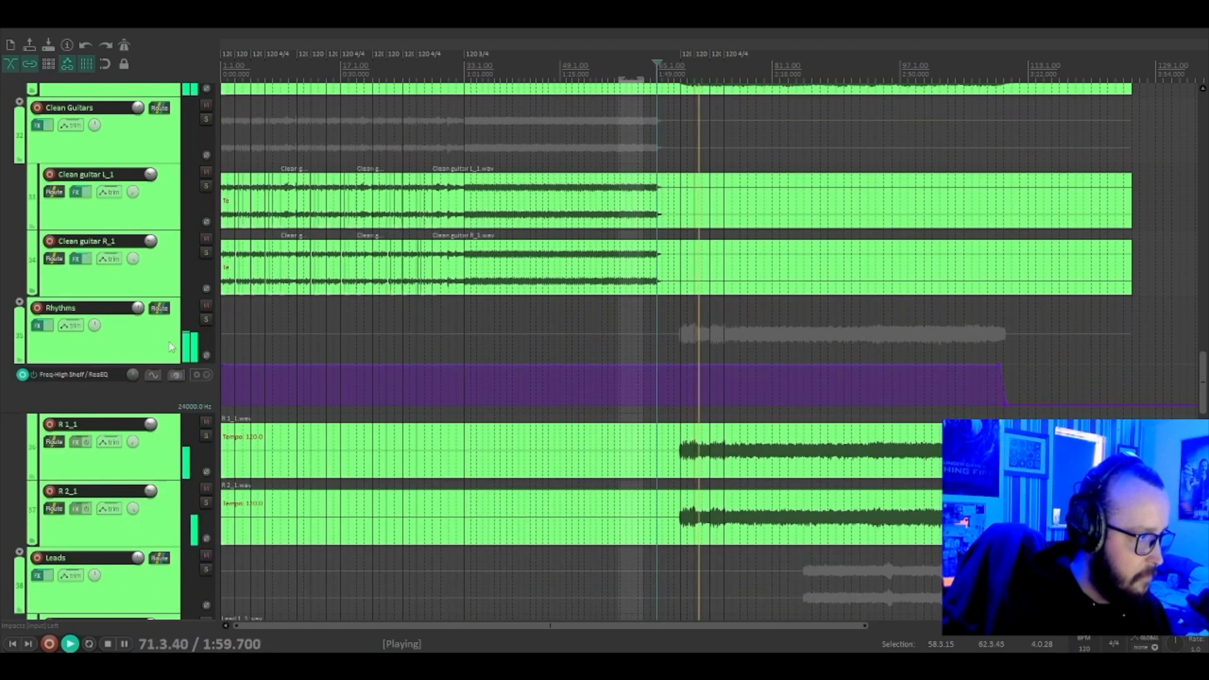
{"action": "scroll", "coordinate": [152, 248], "scroll_direction": "up", "scroll_amount": 6}
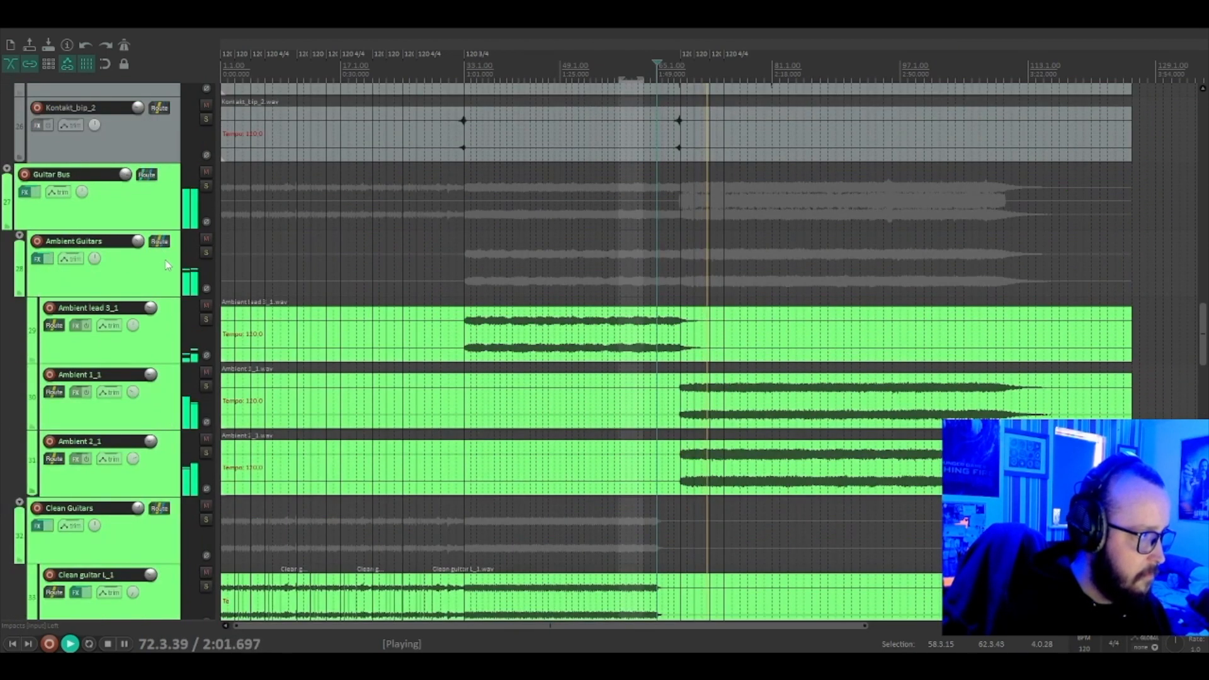
{"action": "scroll", "coordinate": [166, 263], "scroll_direction": "down", "scroll_amount": 5}
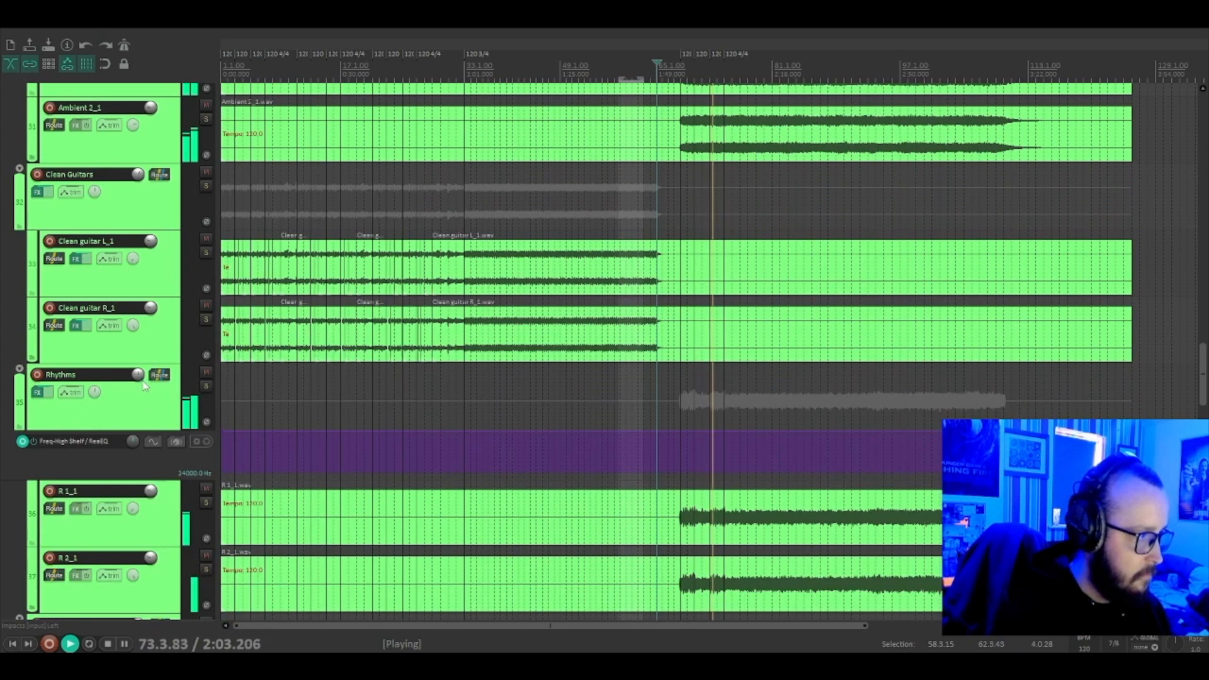
{"action": "left_click", "coordinate": [167, 517]}
{"action": "left_click", "coordinate": [166, 576], "text": "shift"}
{"action": "left_click_drag", "start_coordinate": [151, 558], "coordinate": [151, 557]}
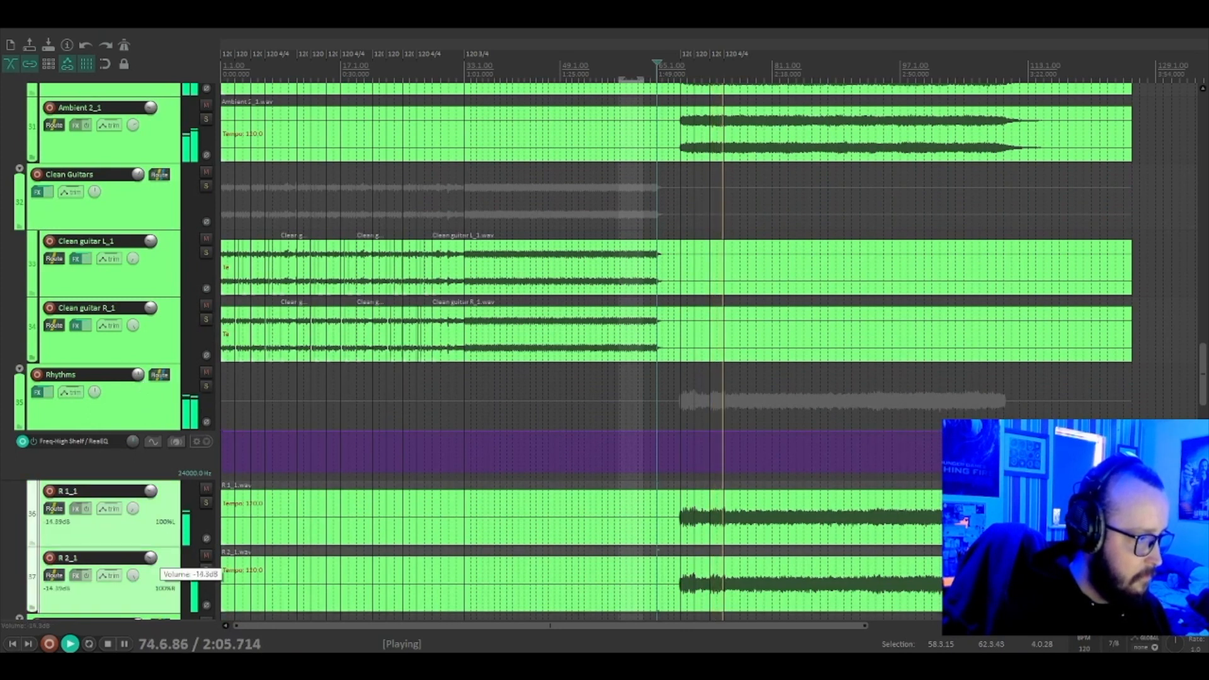
Audition the mix from the start of the leads in bar 85 and check the Leads folder's volume
{"action": "scroll", "coordinate": [173, 449], "scroll_direction": "down", "scroll_amount": 2}
{"action": "scroll", "coordinate": [150, 424], "scroll_direction": "down", "scroll_amount": 1}
{"action": "scroll", "coordinate": [173, 448], "scroll_direction": "down", "scroll_amount": 2}
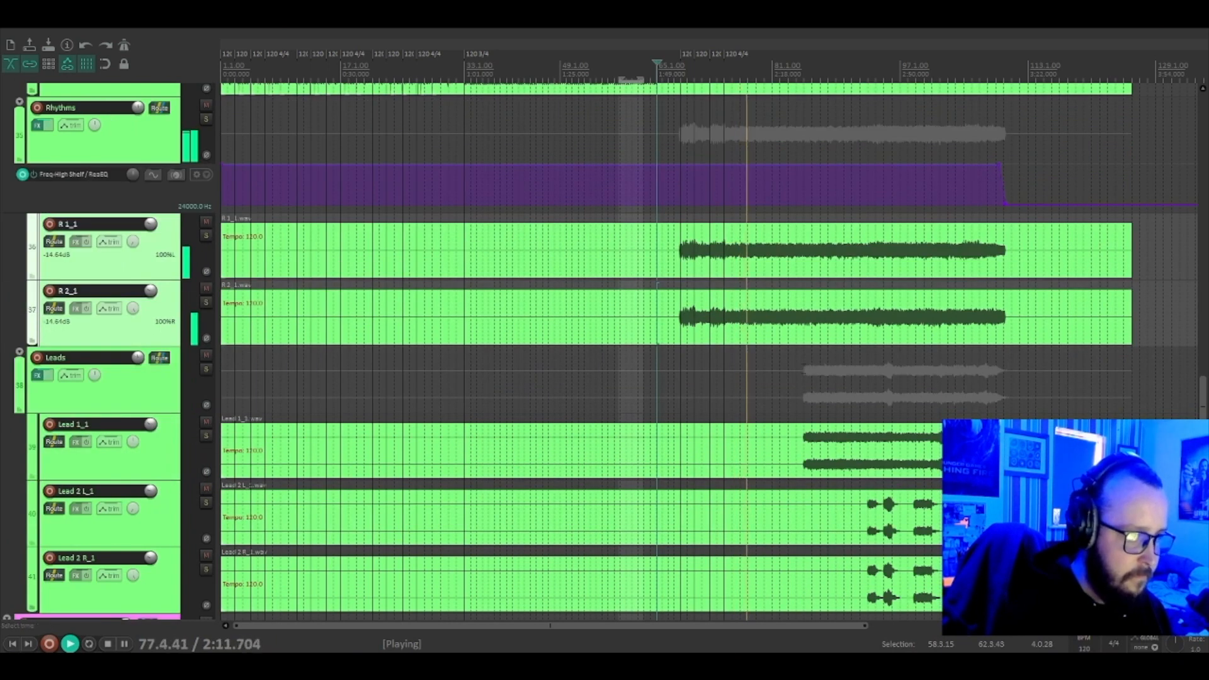
{"action": "left_click", "coordinate": [803, 381]}
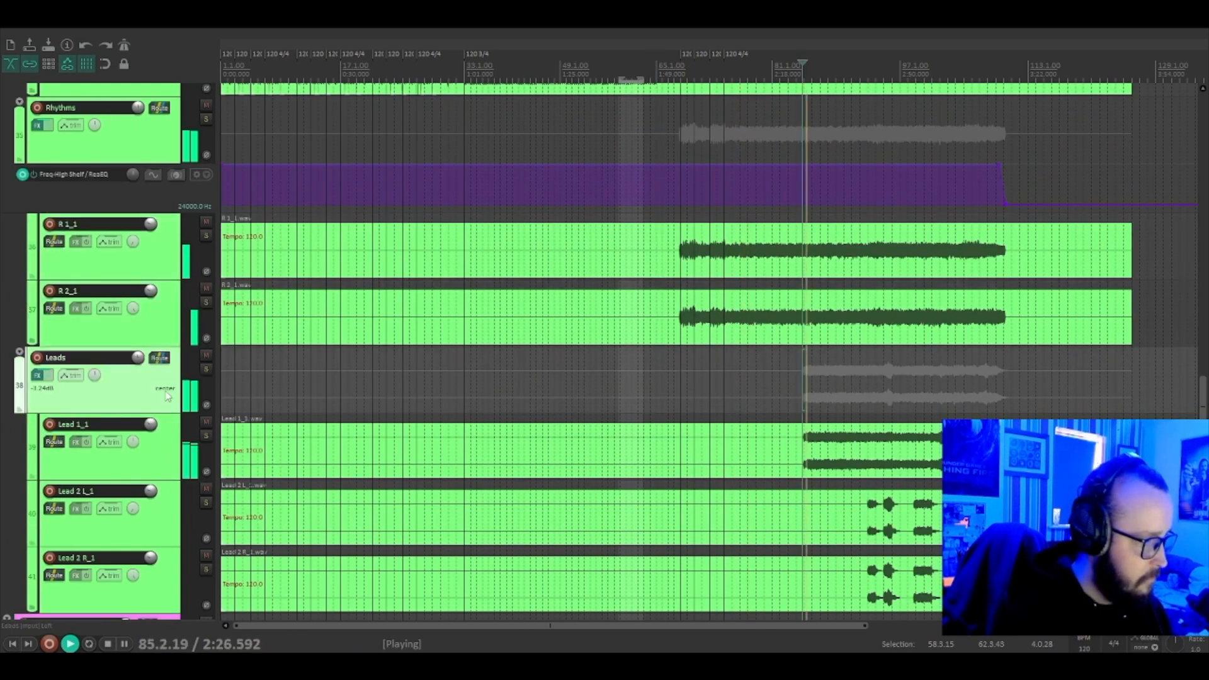
{"action": "mouse_move", "coordinate": [138, 358]}
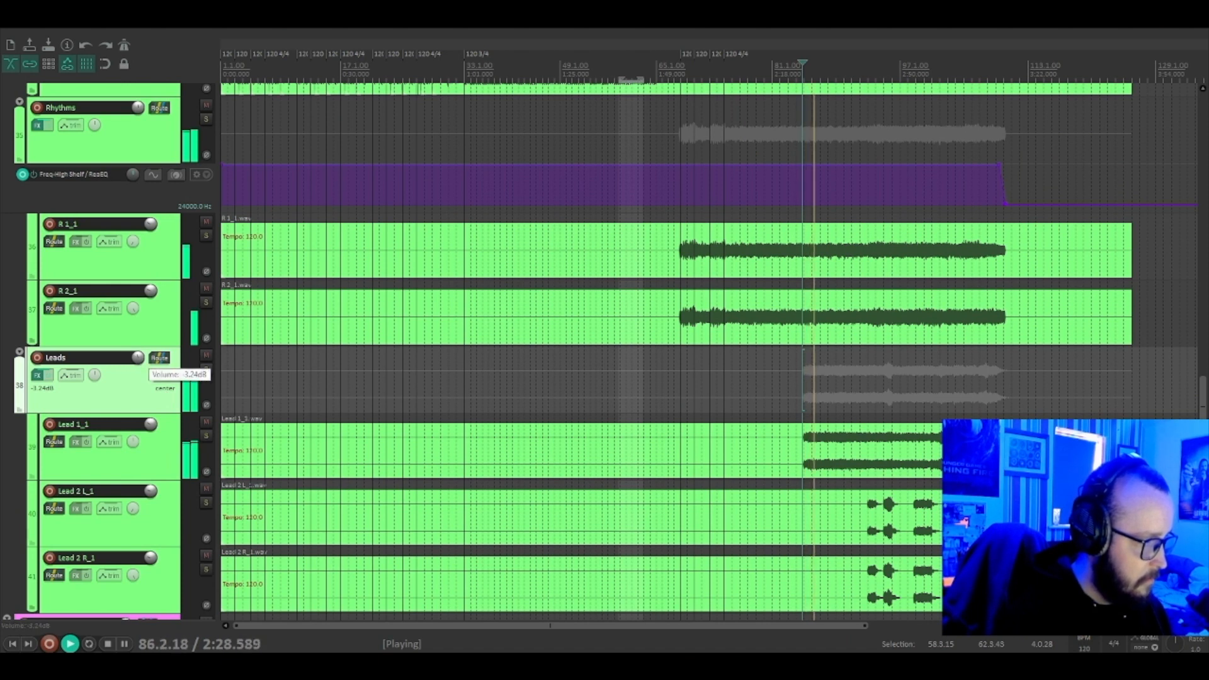
Solo the Synths folder and its Synth 1 track, and set Synth 1's volume to -14.39 dB
{"action": "scroll", "coordinate": [169, 401], "scroll_direction": "down", "scroll_amount": 7}
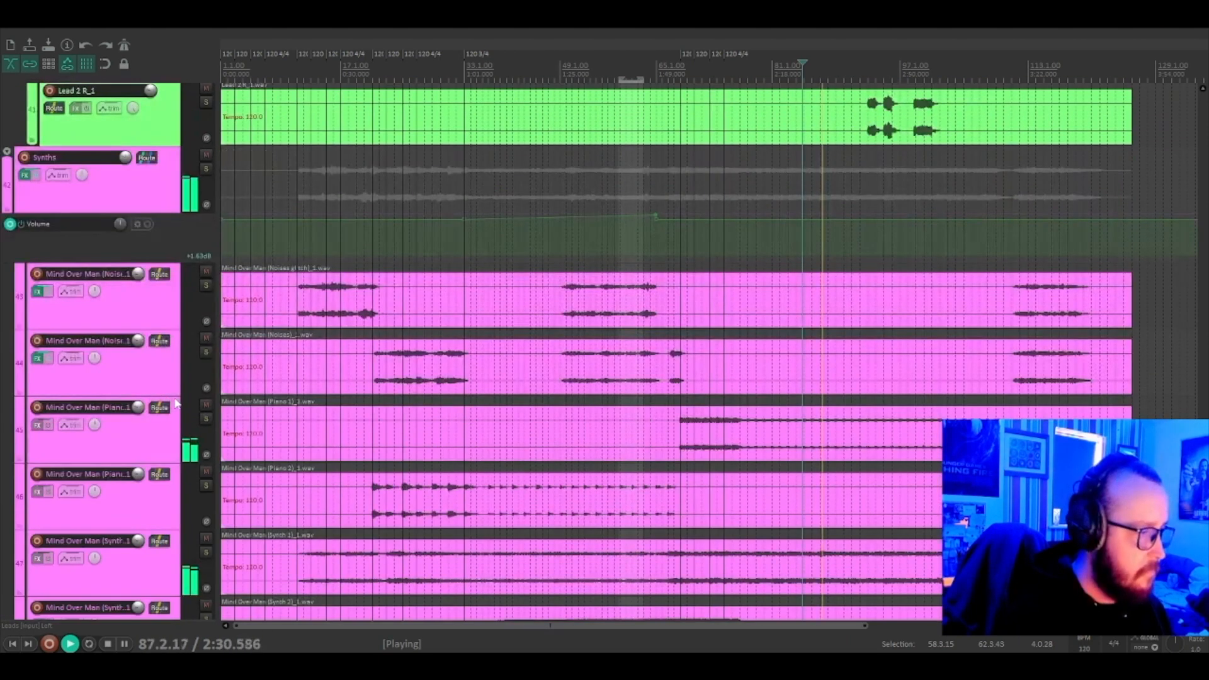
{"action": "scroll", "coordinate": [409, 397], "scroll_direction": "down", "scroll_amount": 2}
{"action": "scroll", "coordinate": [409, 396], "scroll_direction": "down", "scroll_amount": 2}
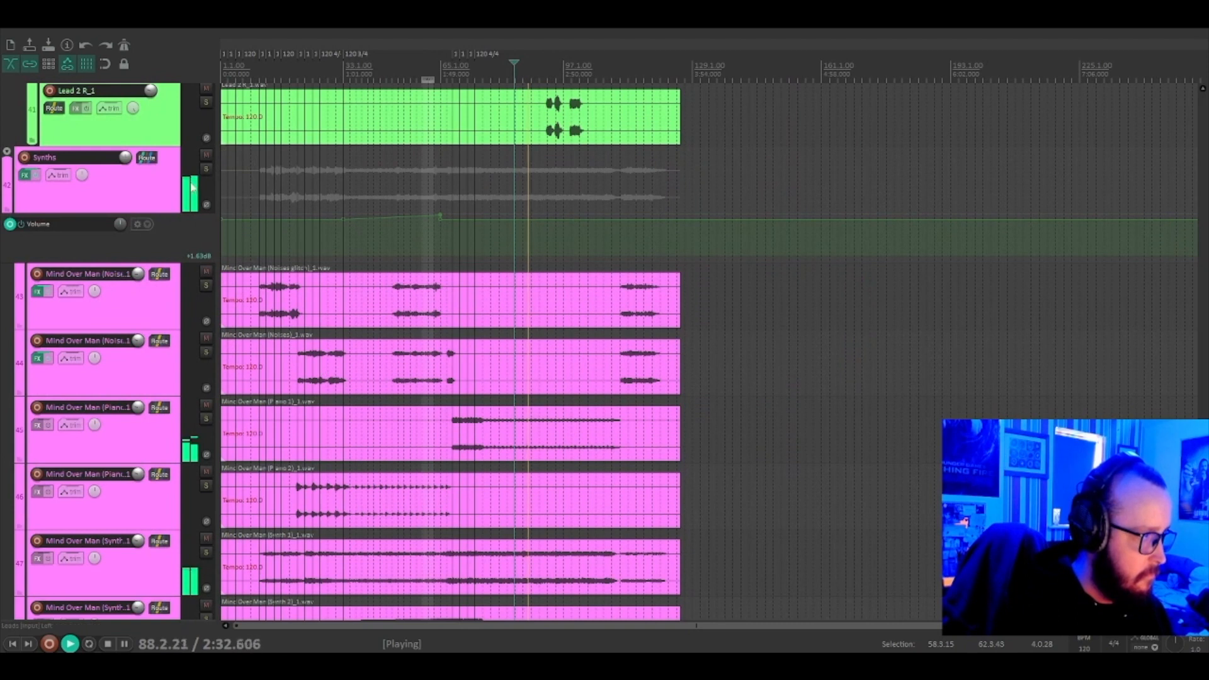
{"action": "left_click", "coordinate": [206, 169]}
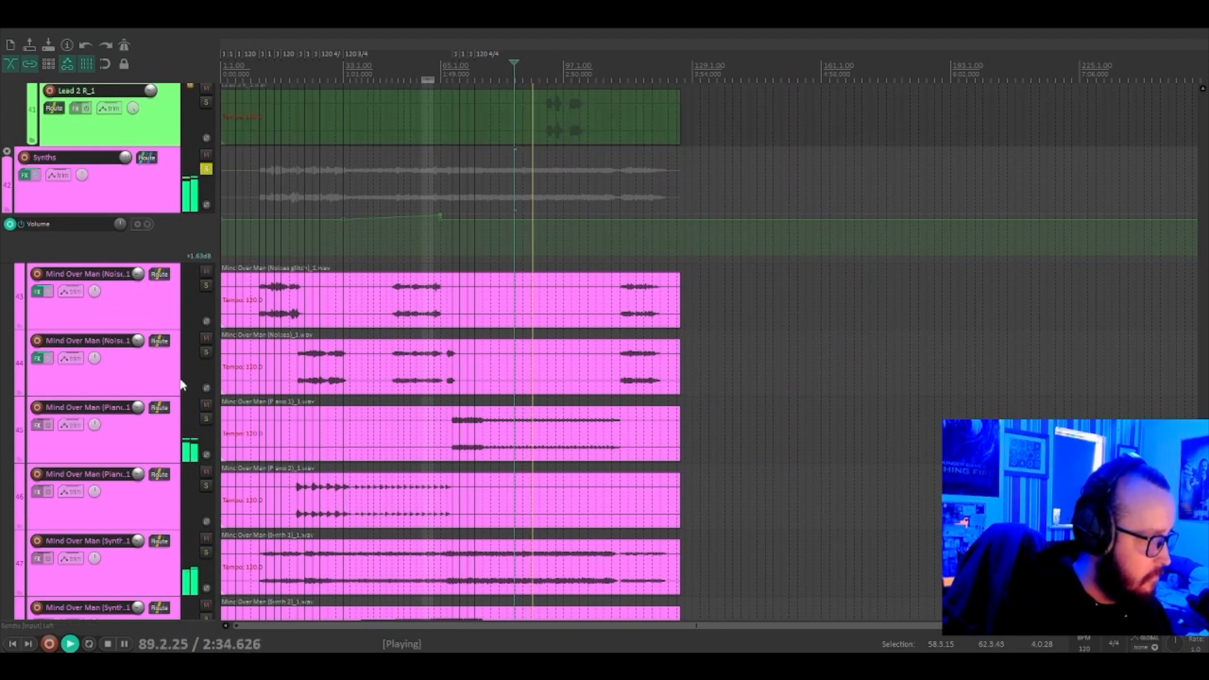
{"action": "scroll", "coordinate": [185, 339], "scroll_direction": "down", "scroll_amount": 2}
{"action": "mouse_move", "coordinate": [136, 410]}
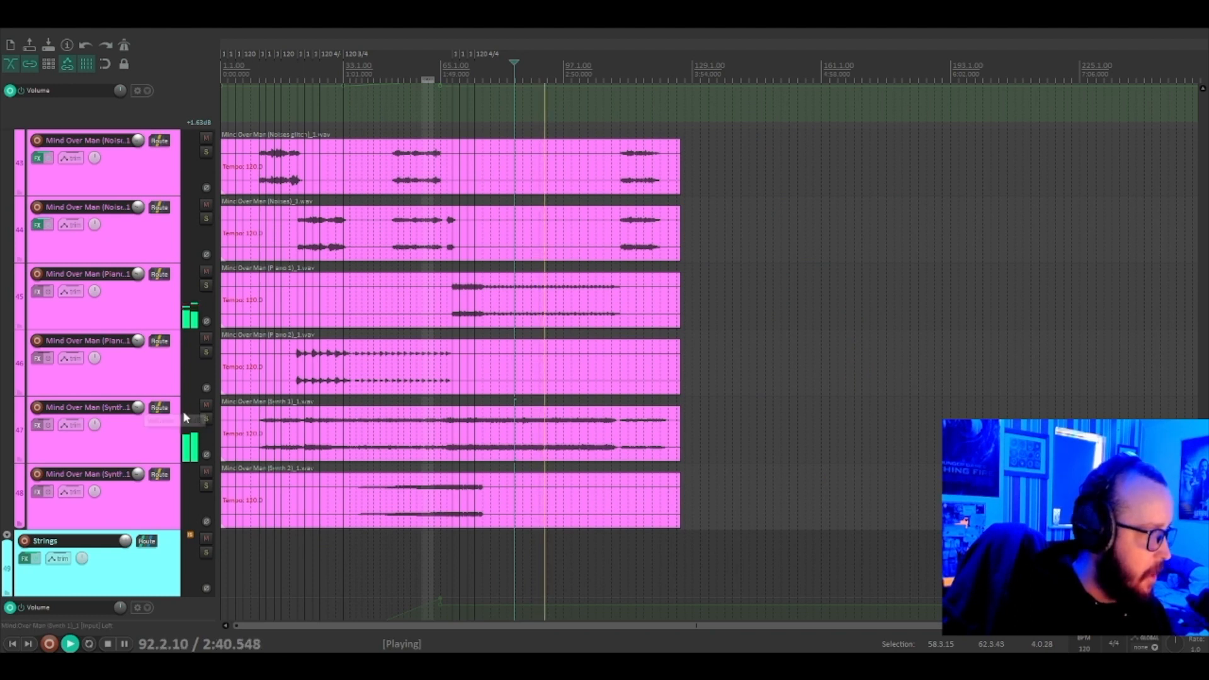
{"action": "left_click_drag", "start_coordinate": [136, 415], "coordinate": [137, 410]}
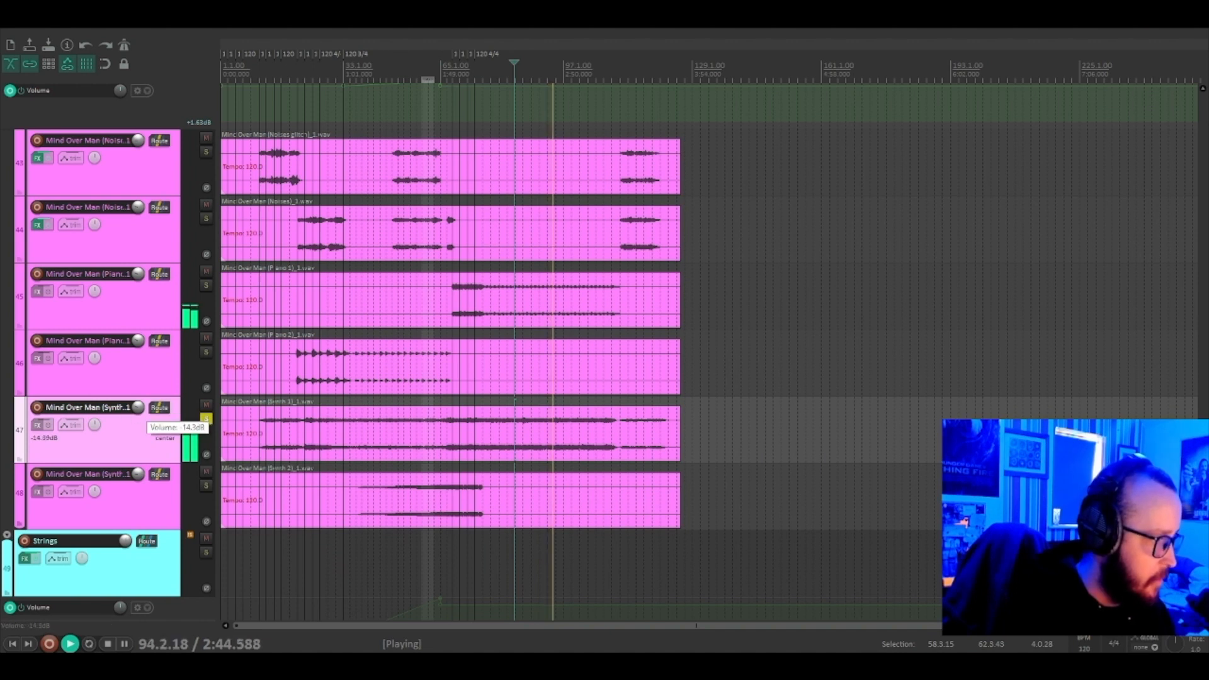
Select the Synths folder and release the solos on it and Synth 1 to return to the full mix
{"action": "scroll", "coordinate": [152, 360], "scroll_direction": "up", "scroll_amount": 4}
{"action": "left_click", "coordinate": [136, 312]}
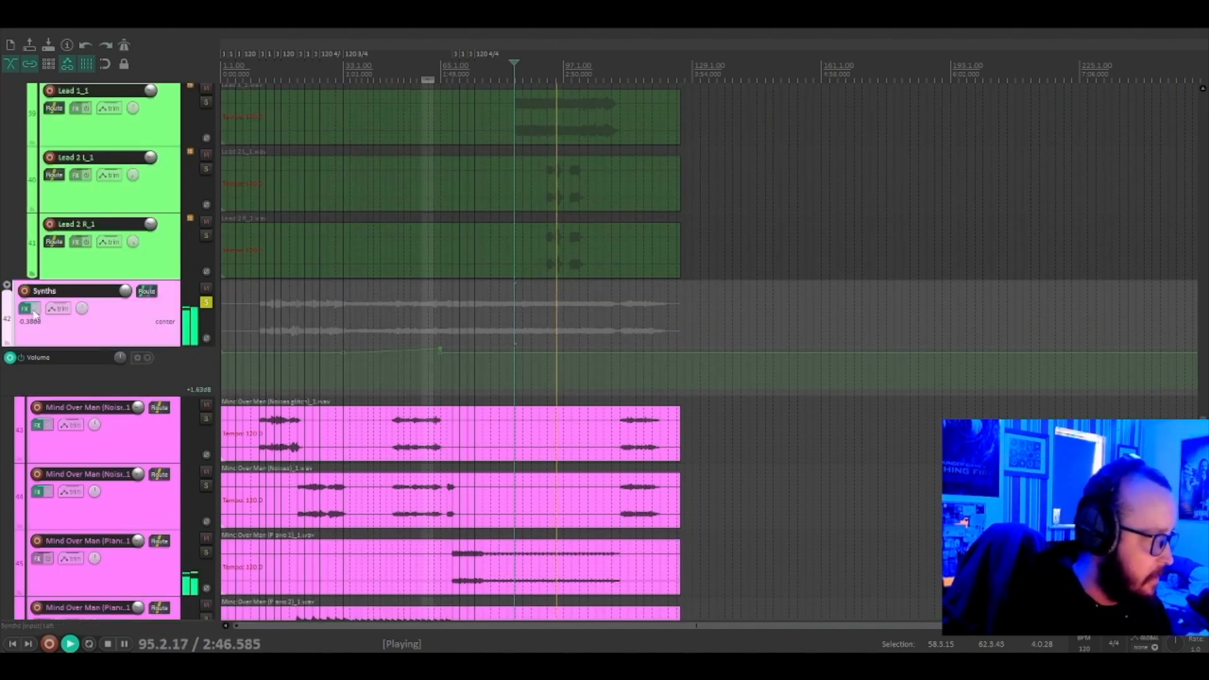
{"action": "scroll", "coordinate": [133, 330], "scroll_direction": "down", "scroll_amount": 4}
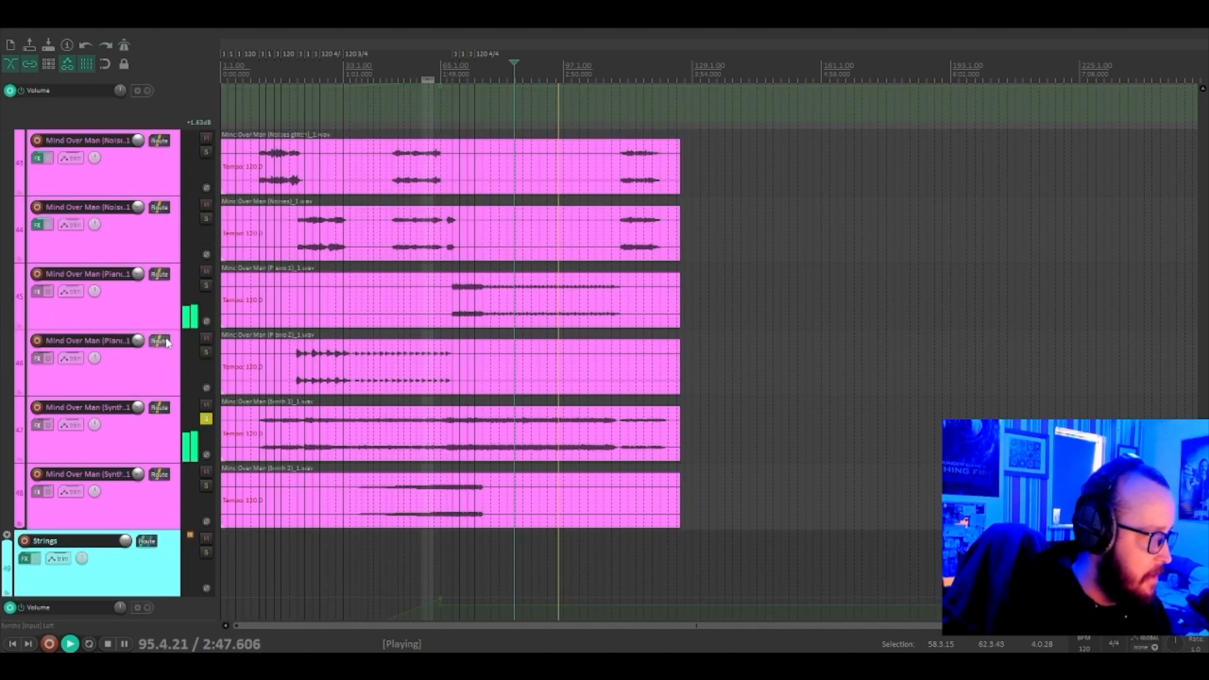
{"action": "left_click", "coordinate": [206, 419]}
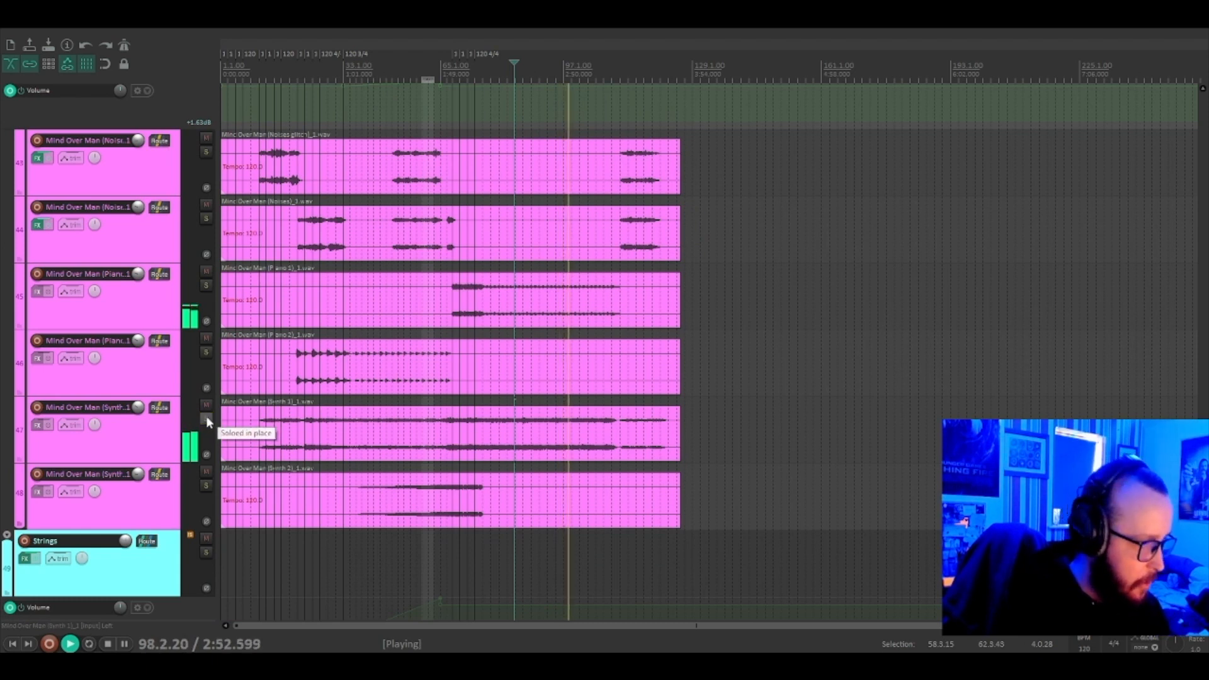
{"action": "scroll", "coordinate": [185, 346], "scroll_direction": "up", "scroll_amount": 3}
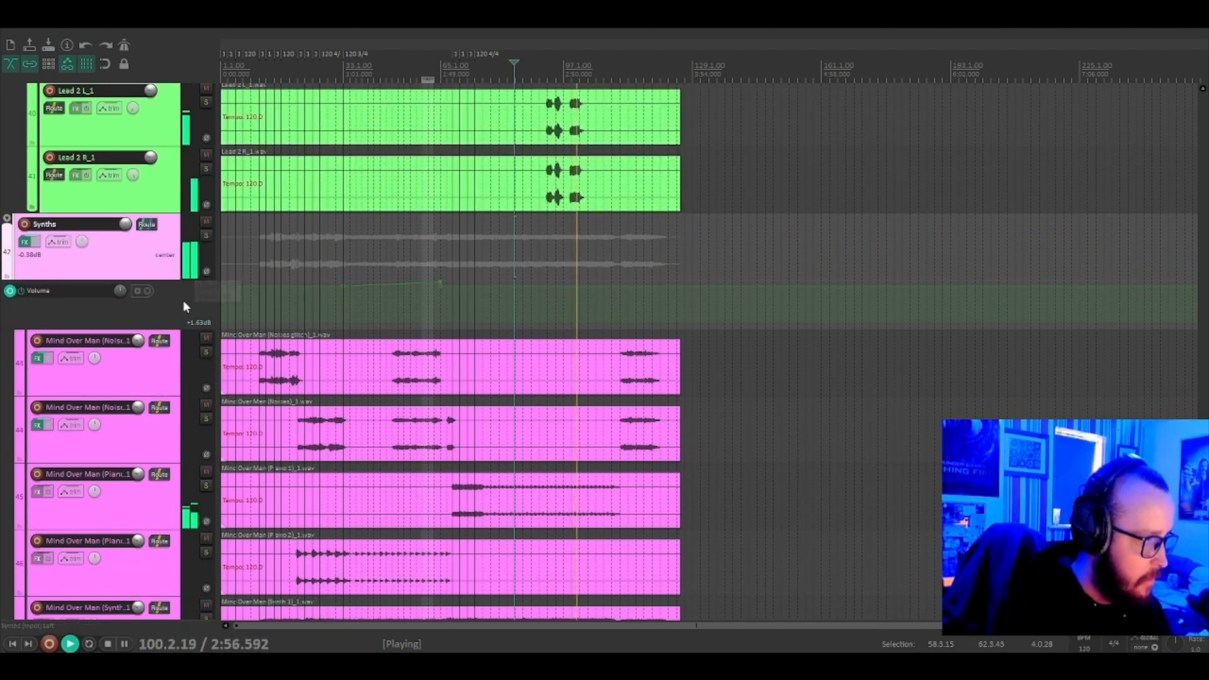
Review the synth and string tracks in the playing mix, and play from near the end of the strings
{"action": "scroll", "coordinate": [183, 300], "scroll_direction": "up", "scroll_amount": 2}
{"action": "scroll", "coordinate": [183, 306], "scroll_direction": "down", "scroll_amount": 4}
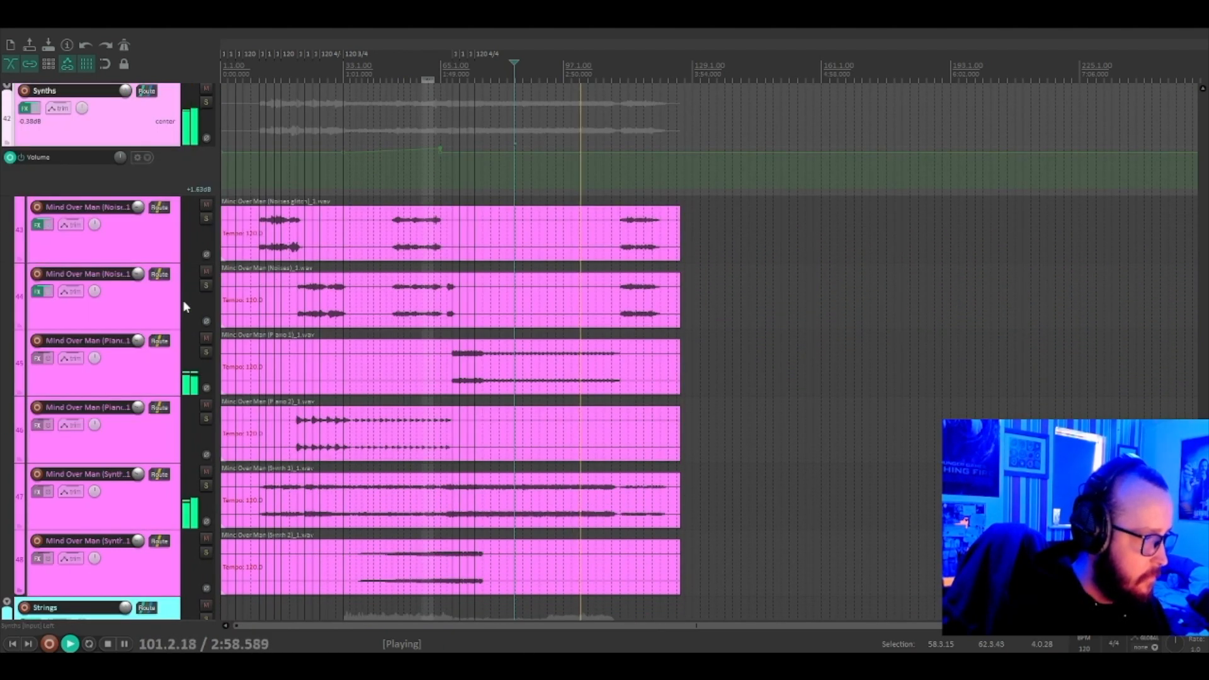
{"action": "scroll", "coordinate": [183, 306], "scroll_direction": "down", "scroll_amount": 1}
{"action": "scroll", "coordinate": [185, 307], "scroll_direction": "down", "scroll_amount": 3}
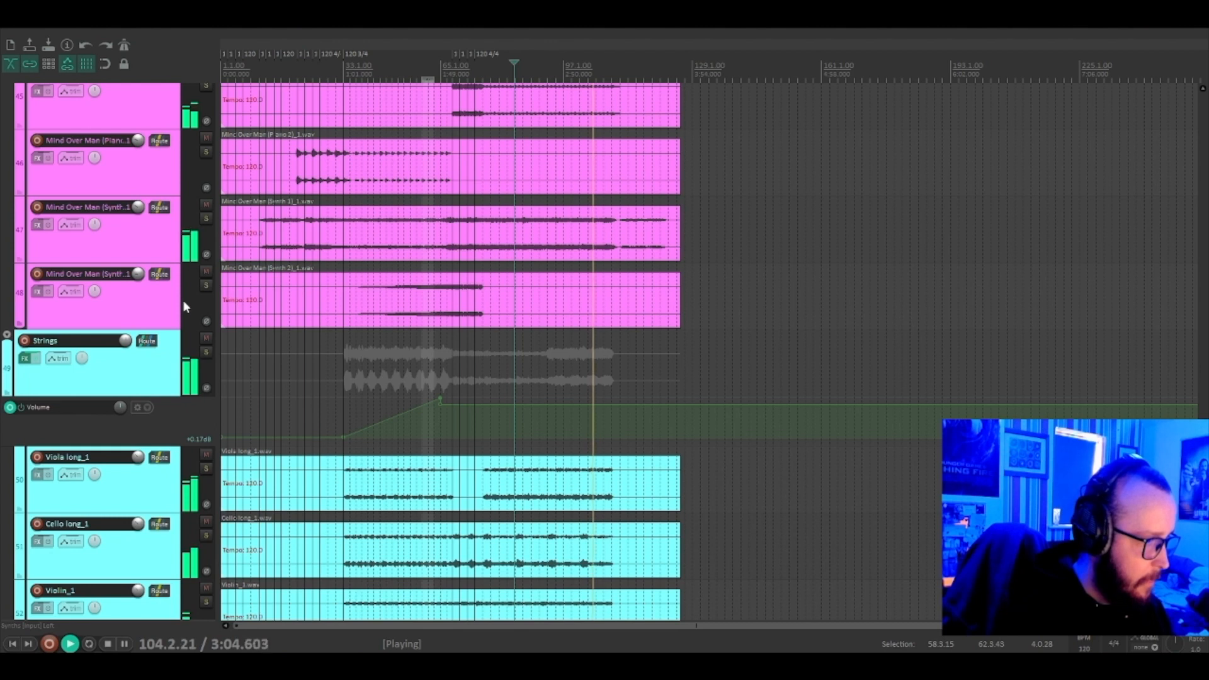
{"action": "left_click", "coordinate": [610, 302]}
{"action": "scroll", "coordinate": [610, 302], "scroll_direction": "up", "scroll_amount": 4}
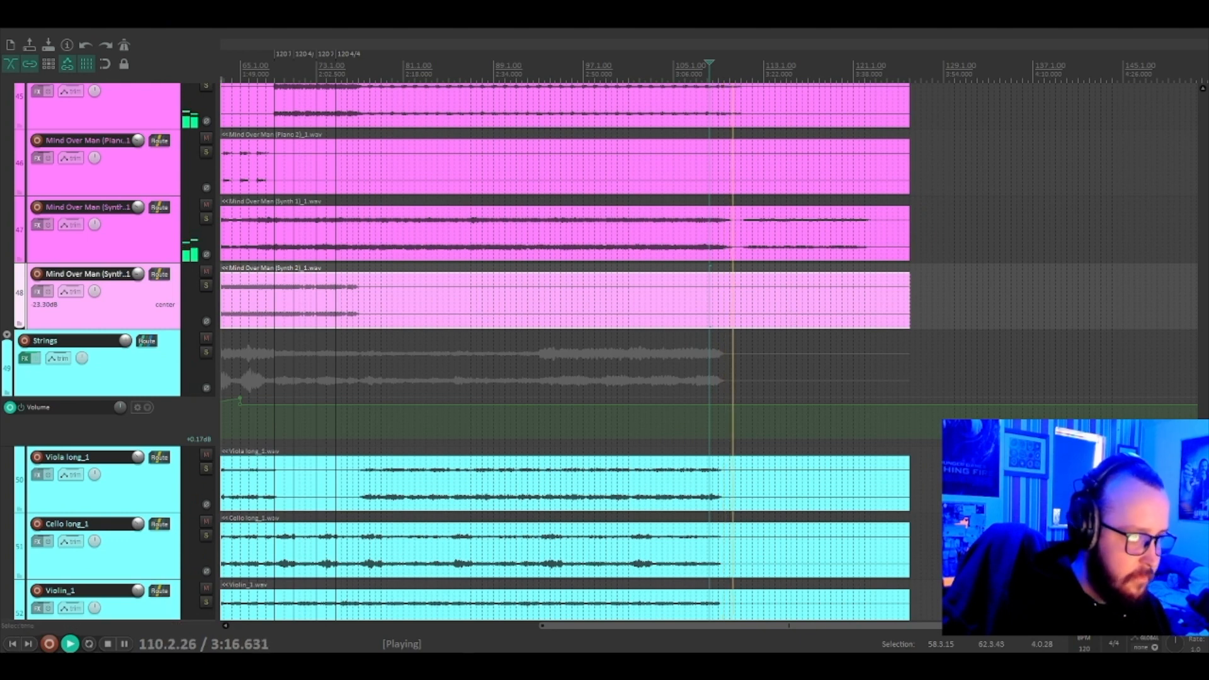
Place the edit cursor in bar 108 near the end of the R 1_1 rhythm guitar part and stop playback
{"action": "scroll", "coordinate": [792, 316], "scroll_direction": "up", "scroll_amount": 5}
{"action": "left_click_drag", "start_coordinate": [1201, 413], "coordinate": [1173, 395]}
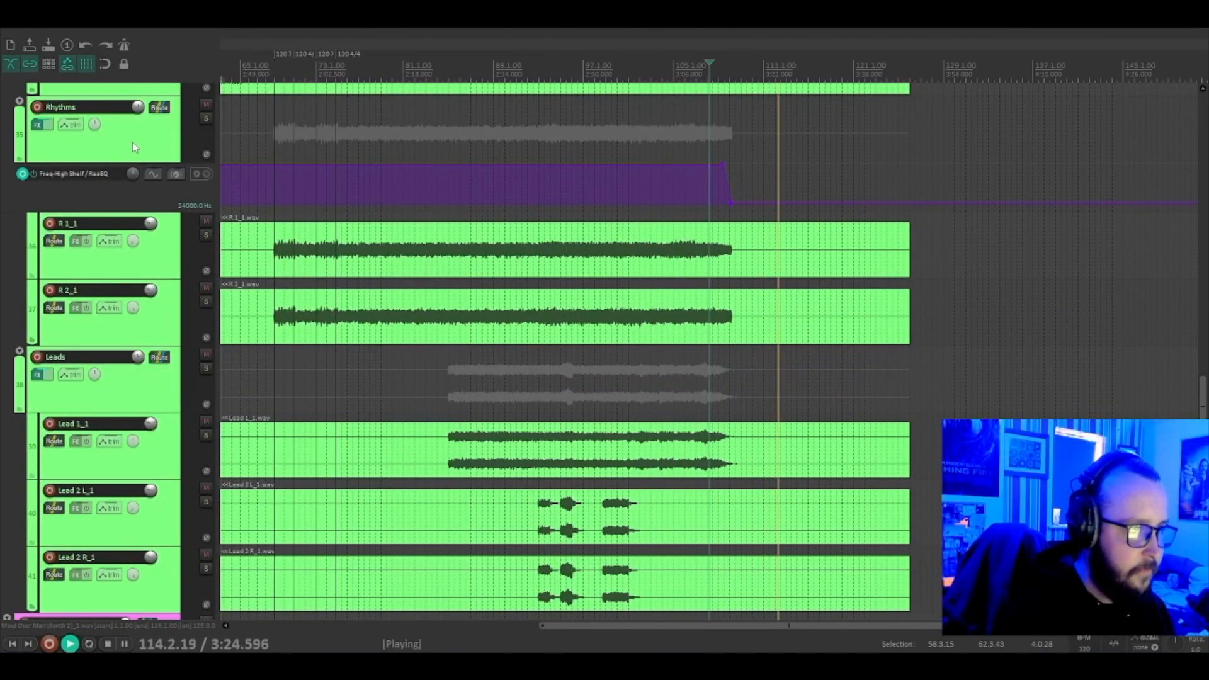
{"action": "left_click", "coordinate": [727, 259]}
{"action": "scroll", "coordinate": [730, 262], "scroll_direction": "up", "scroll_amount": 5}
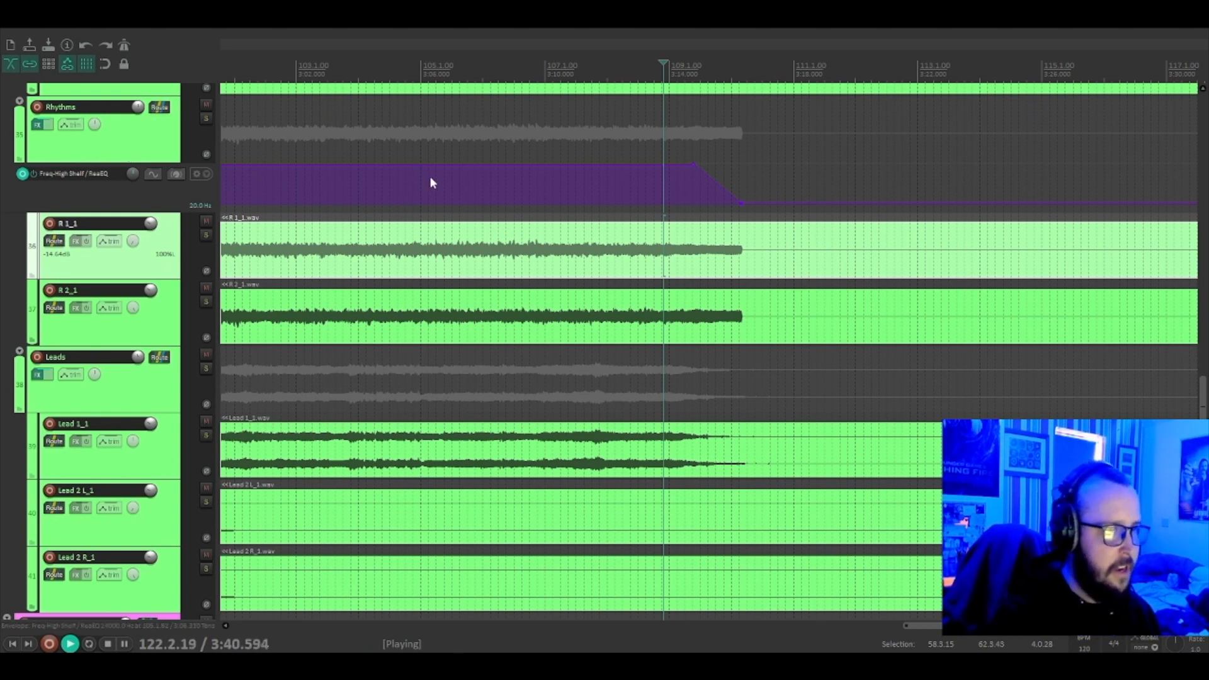
{"action": "key", "text": "space"}
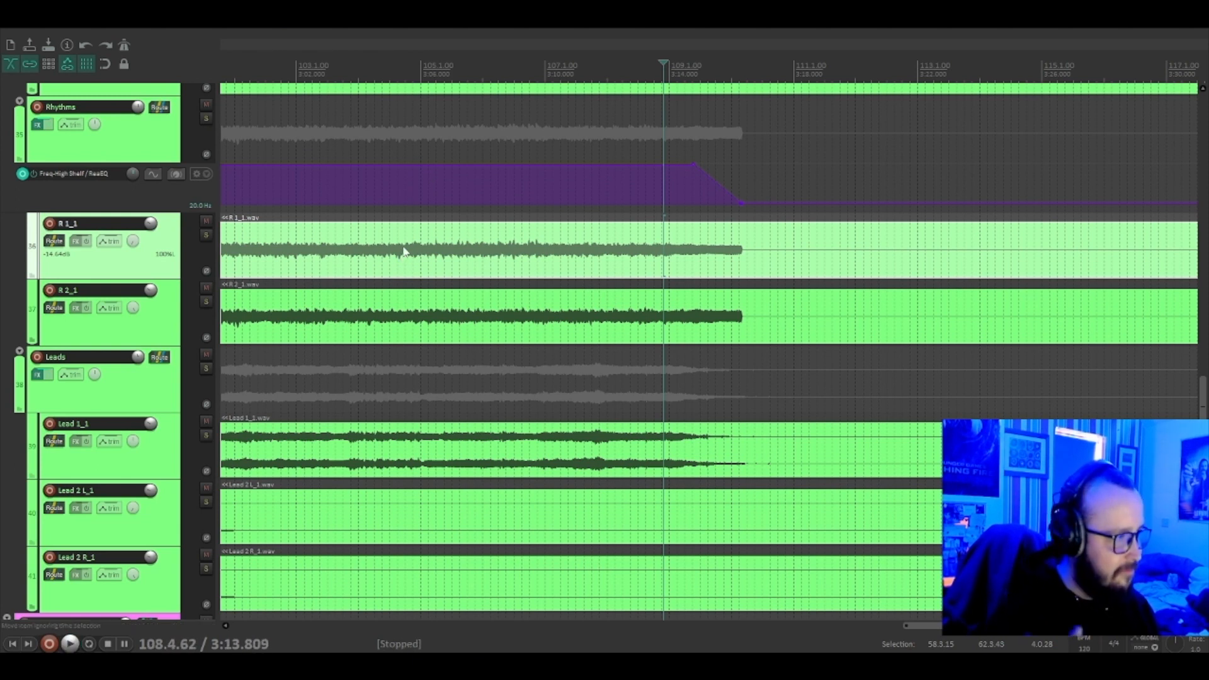
Open the Rhythms folder's effects chain and examine the settings of both ReaEQ instances
{"action": "left_click", "coordinate": [147, 137]}
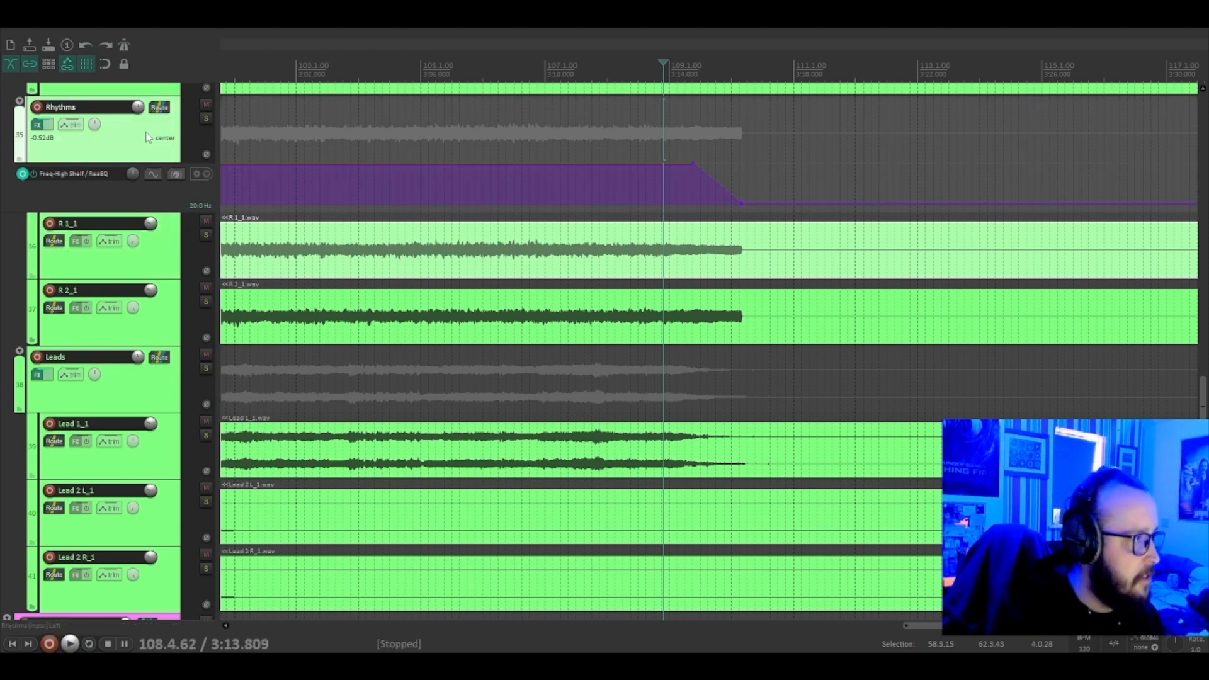
{"action": "left_click", "coordinate": [43, 126]}
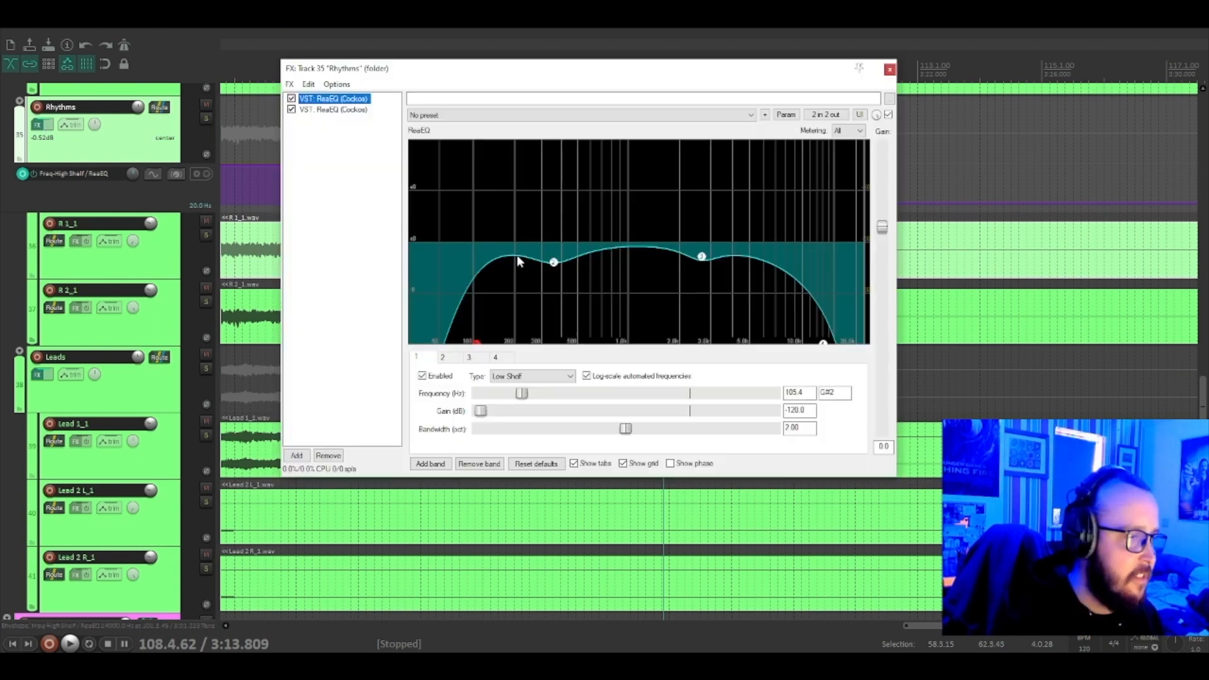
{"action": "left_click", "coordinate": [343, 109]}
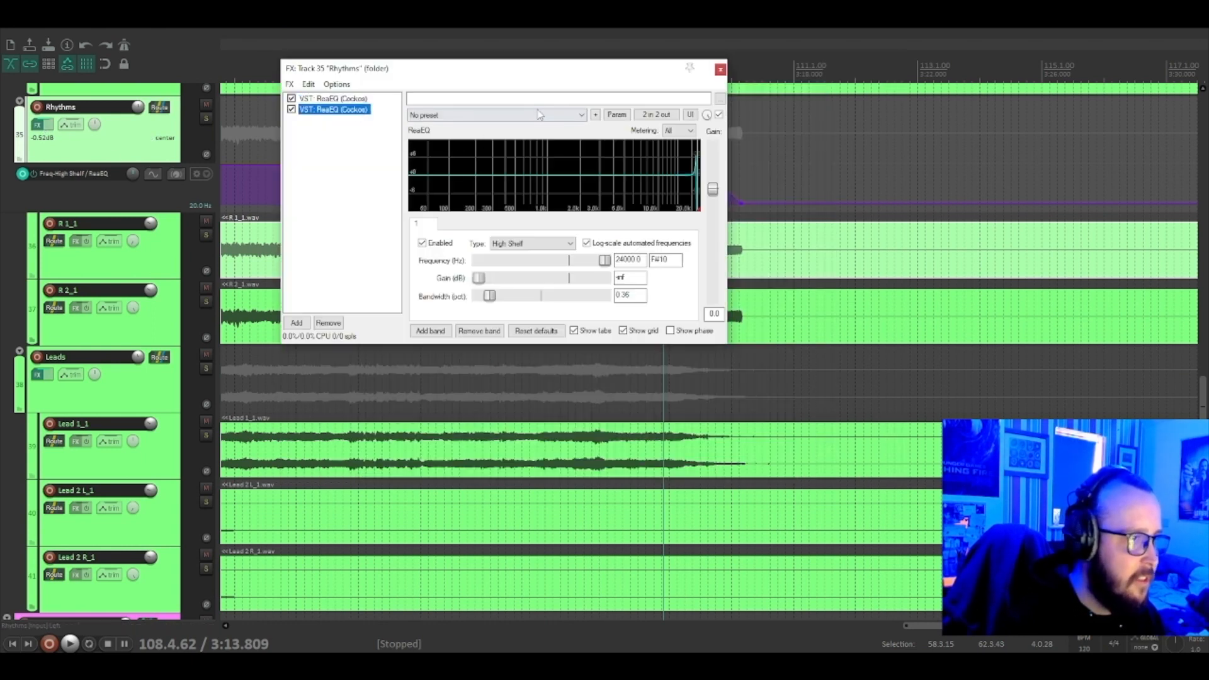
Sweep the second ReaEQ's high shelf band down to about 8 kHz and back to 24000 Hz, and close the effects chain
{"action": "left_click_drag", "start_coordinate": [596, 73], "coordinate": [707, 187]}
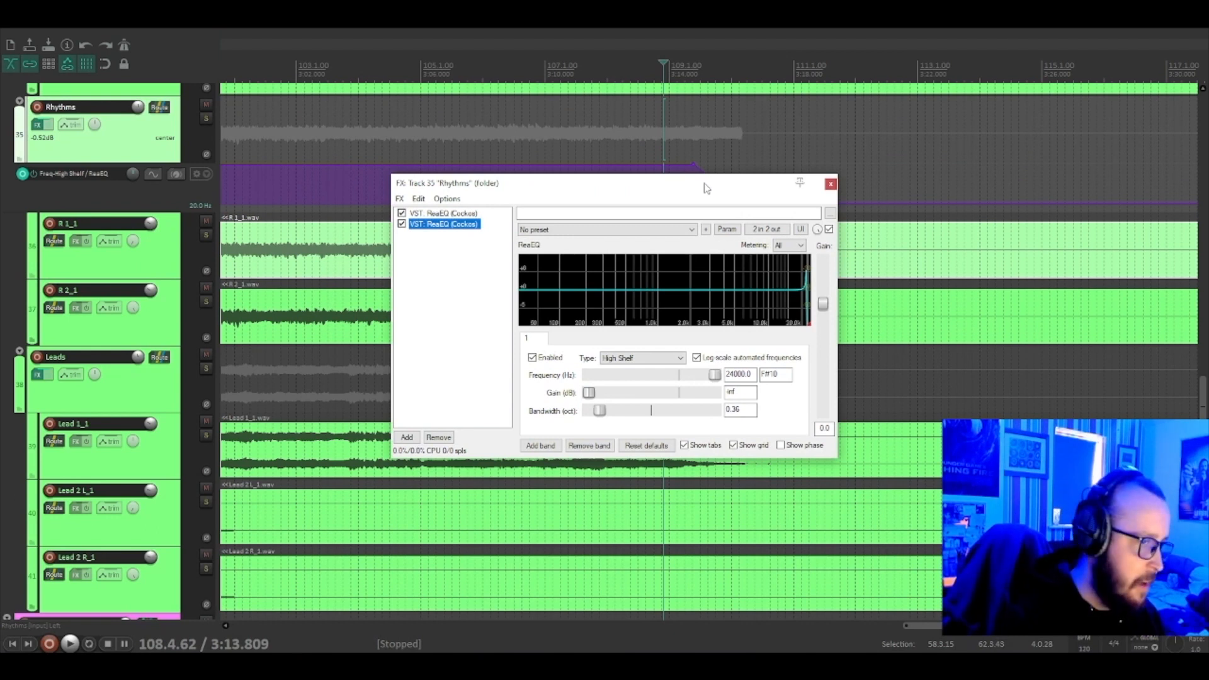
{"action": "mouse_move", "coordinate": [812, 330]}
{"action": "left_click_drag", "start_coordinate": [811, 330], "coordinate": [758, 332]}
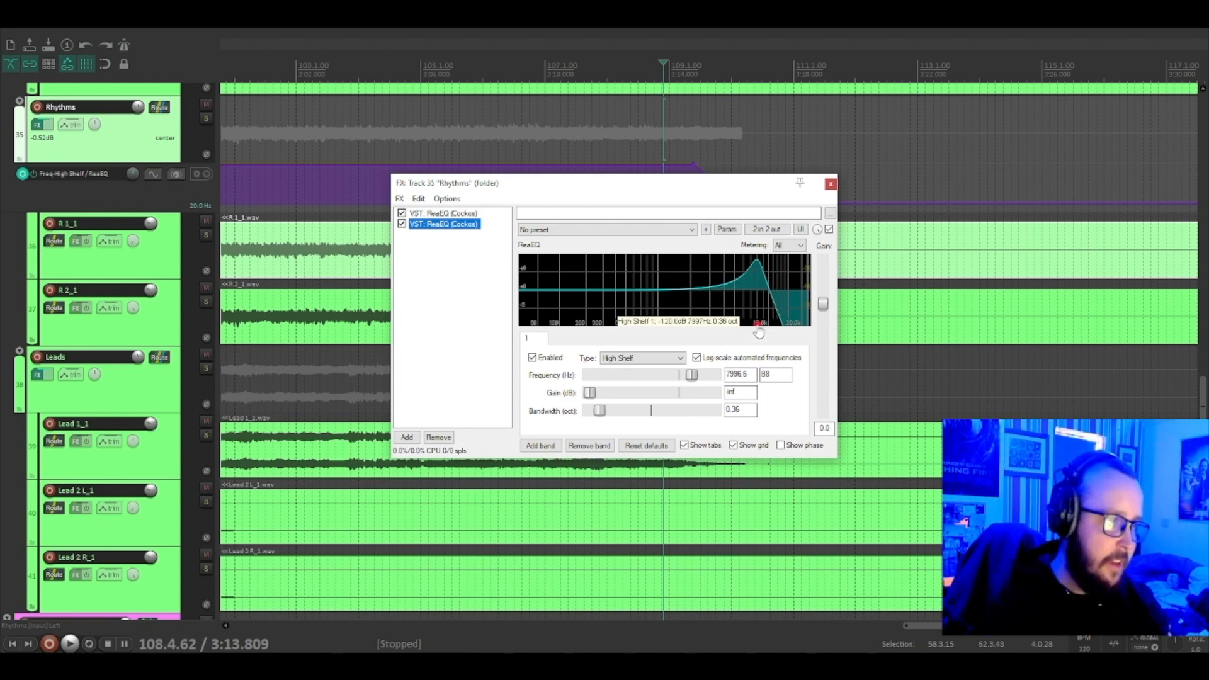
{"action": "left_click_drag", "start_coordinate": [758, 330], "coordinate": [825, 327]}
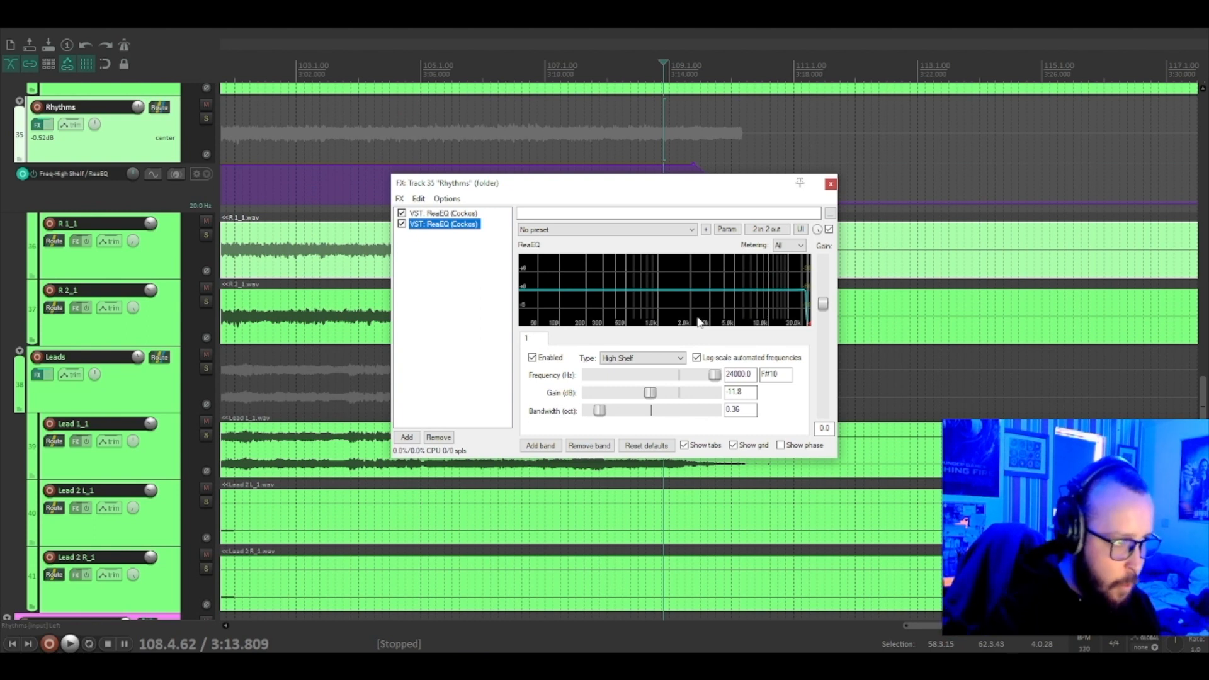
{"action": "left_click", "coordinate": [830, 184]}
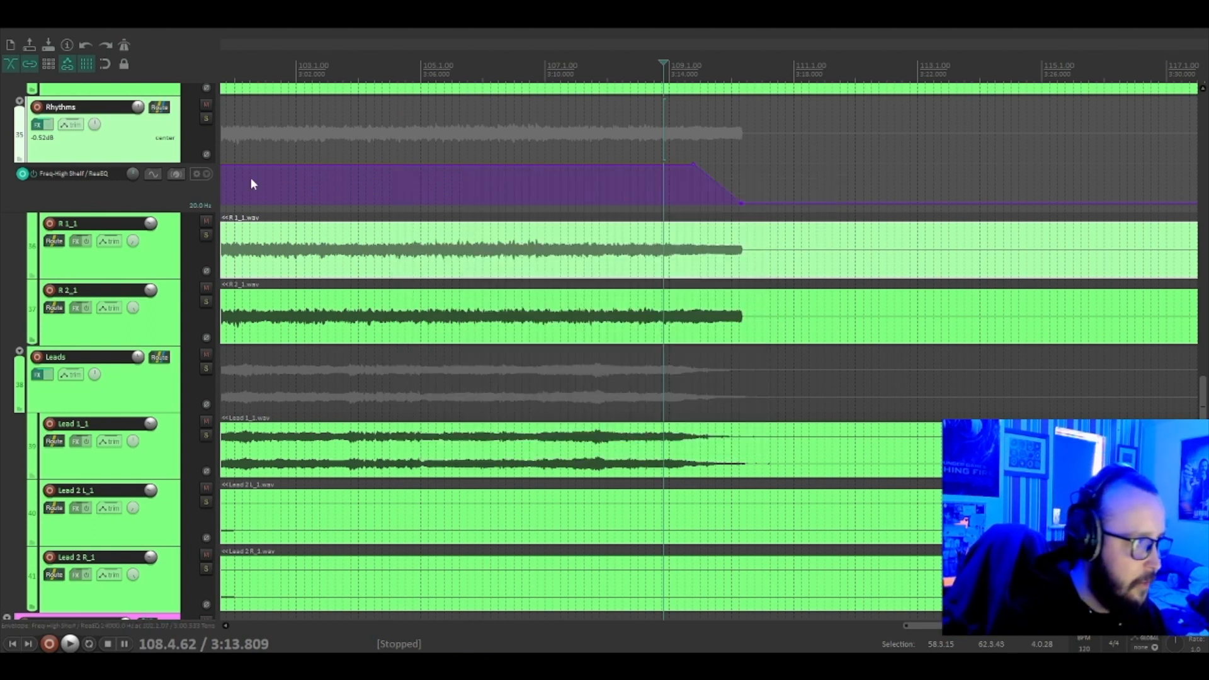
Solo the Rhythms folder, reopen its effects chain, and enlarge and reposition the ReaEQ window clear of the frequency envelope's end
{"action": "left_click", "coordinate": [206, 118]}
{"action": "left_click", "coordinate": [38, 124]}
{"action": "left_click_drag", "start_coordinate": [547, 187], "coordinate": [314, 41]}
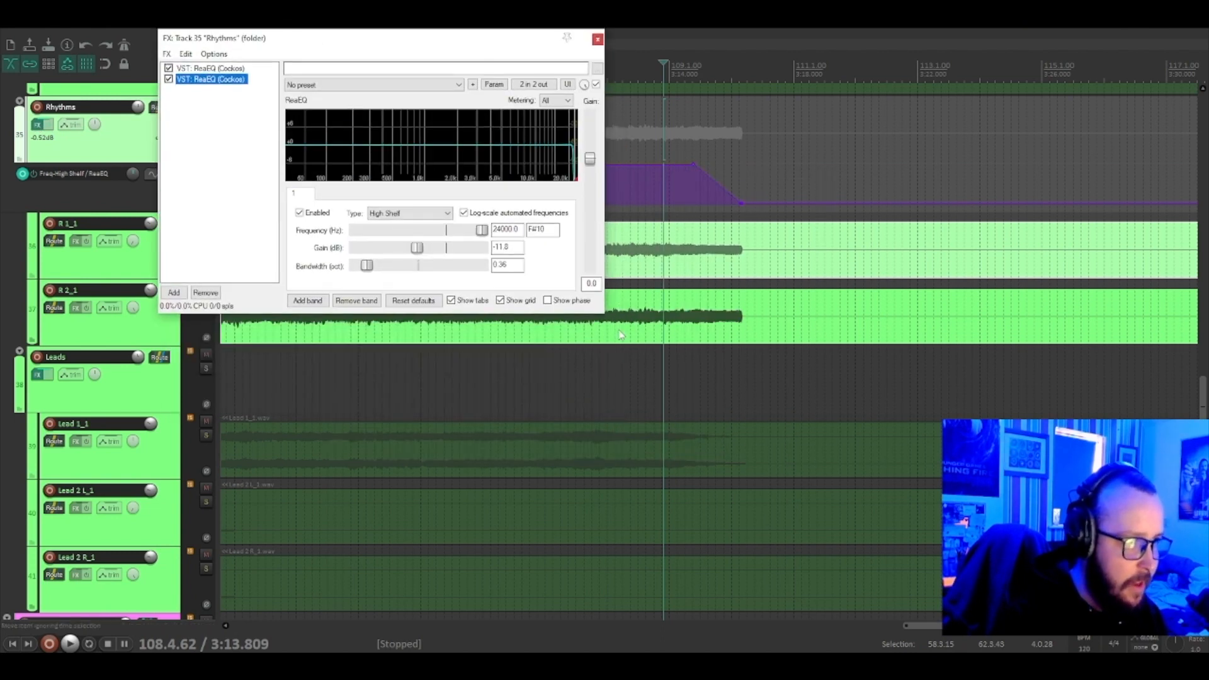
{"action": "left_click_drag", "start_coordinate": [600, 312], "coordinate": [695, 415]}
{"action": "left_click_drag", "start_coordinate": [614, 43], "coordinate": [430, 75]}
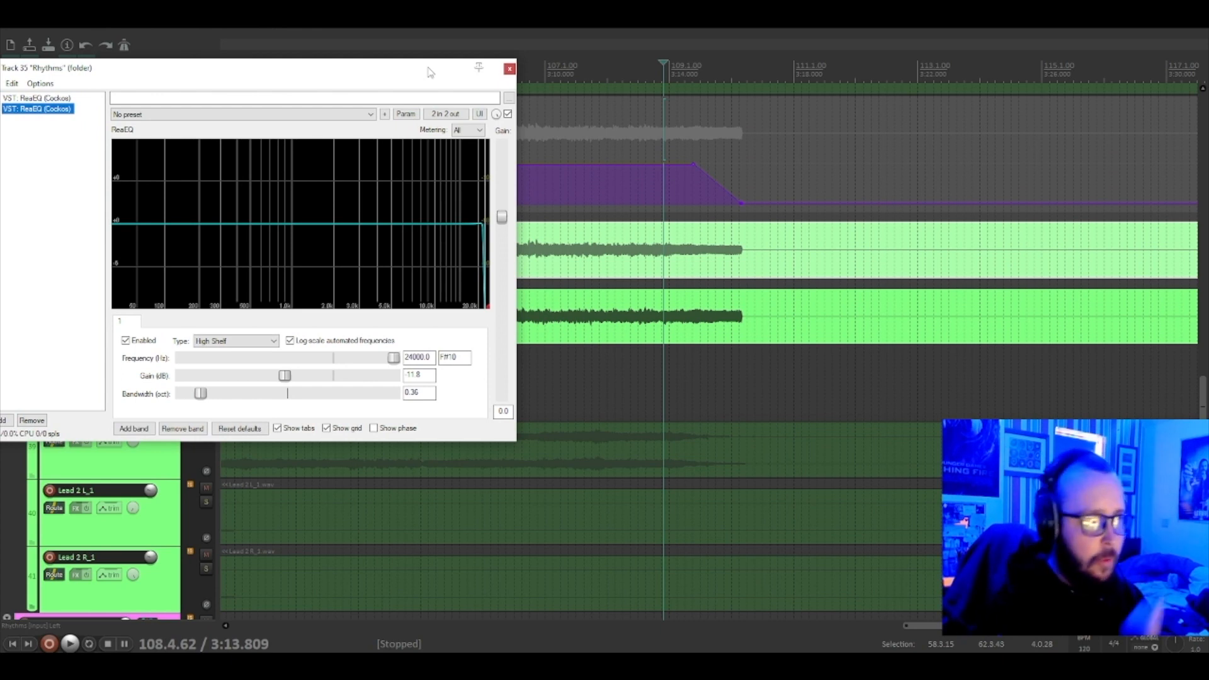
Place the edit cursor in bar 108 on R 1_1, play through the automated shelf sweep, and stop
{"action": "left_click", "coordinate": [969, 626]}
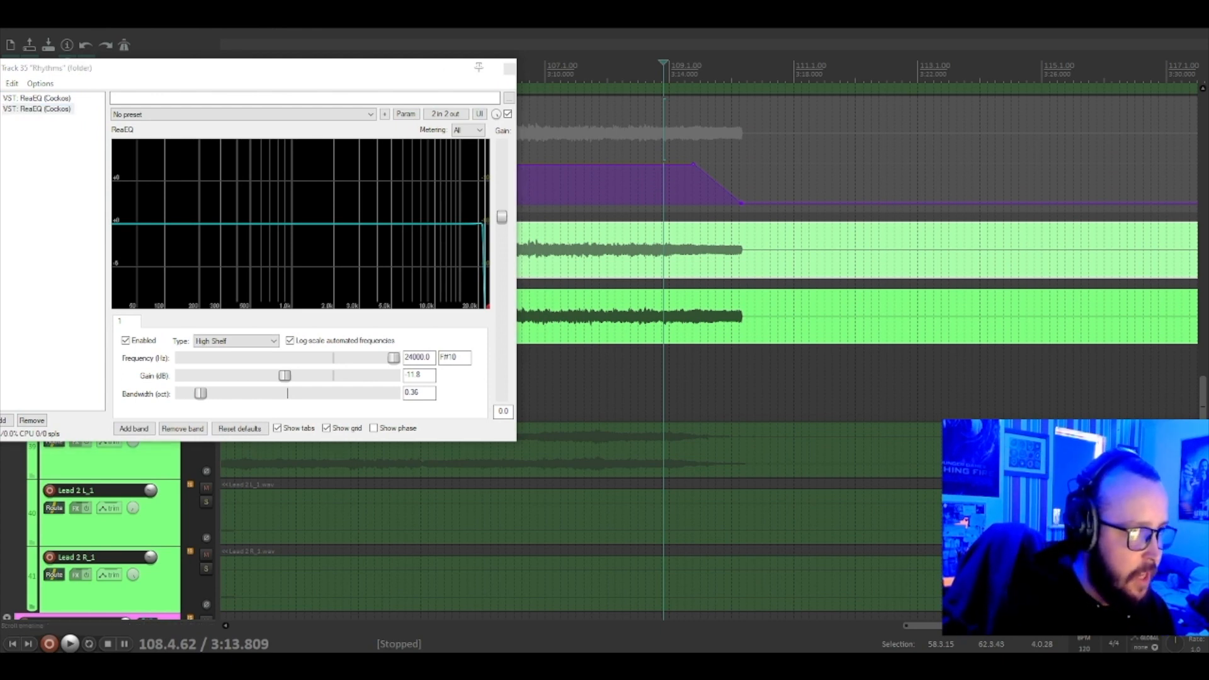
{"action": "left_click", "coordinate": [623, 258]}
{"action": "key", "text": "space"}
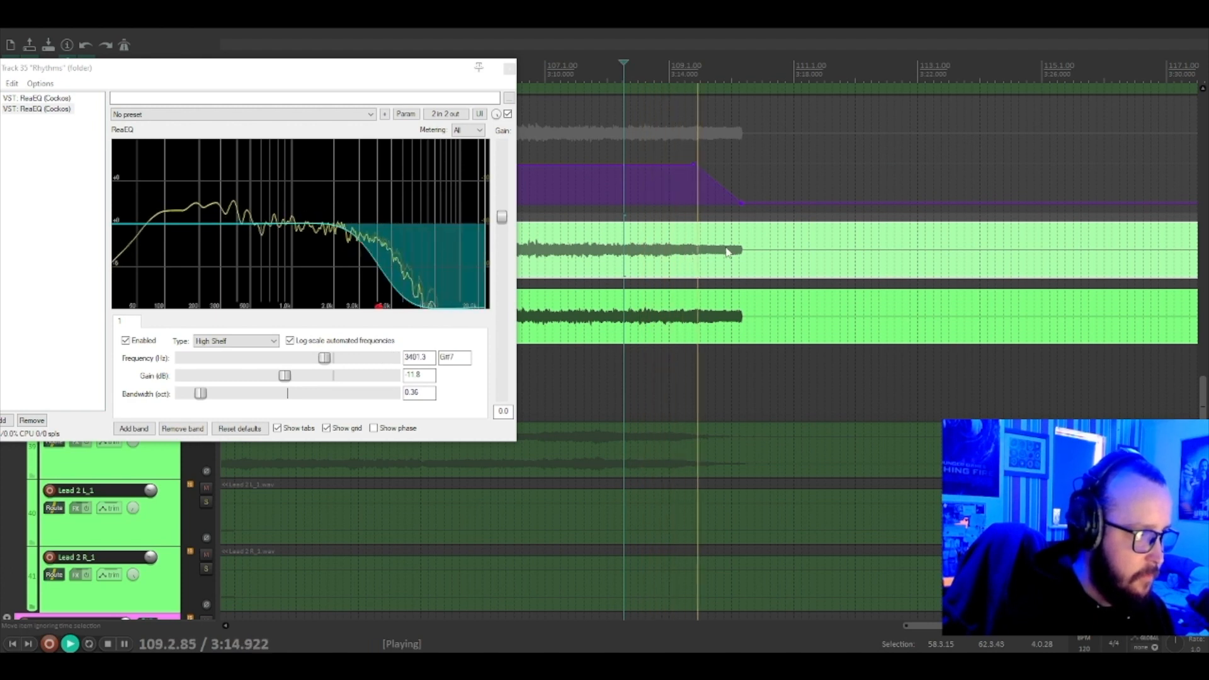
{"action": "left_click_drag", "start_coordinate": [161, 70], "coordinate": [299, 78]}
{"action": "key", "text": "space"}
Undo the Rhythms solo and the high shelf band changes, restoring the band's gain to -inf
{"action": "key", "text": "shift+F6"}
{"action": "key", "text": "ctrl+z"}
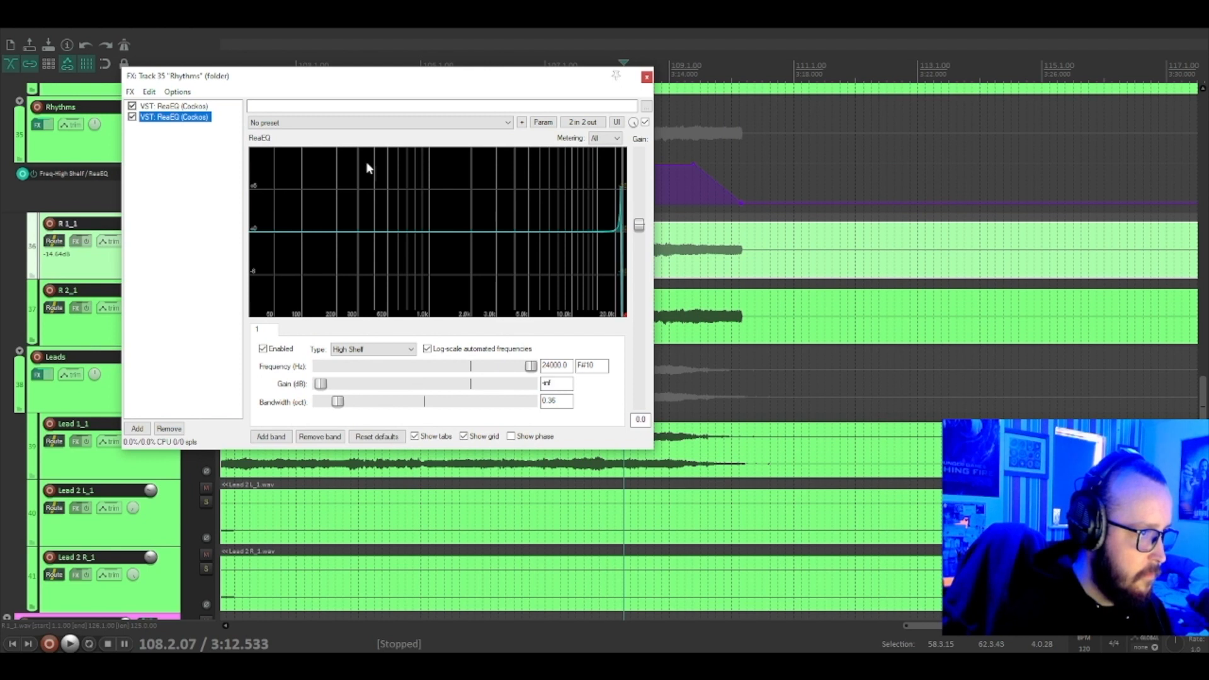
{"action": "left_click_drag", "start_coordinate": [416, 76], "coordinate": [646, 97]}
Solo the Rhythms folder, audition its automated high shelf sweep from bar 108, then close the effects chain and release the solo
{"action": "left_click", "coordinate": [206, 117]}
{"action": "left_click_drag", "start_coordinate": [535, 97], "coordinate": [255, 84]}
{"action": "key", "text": "space"}
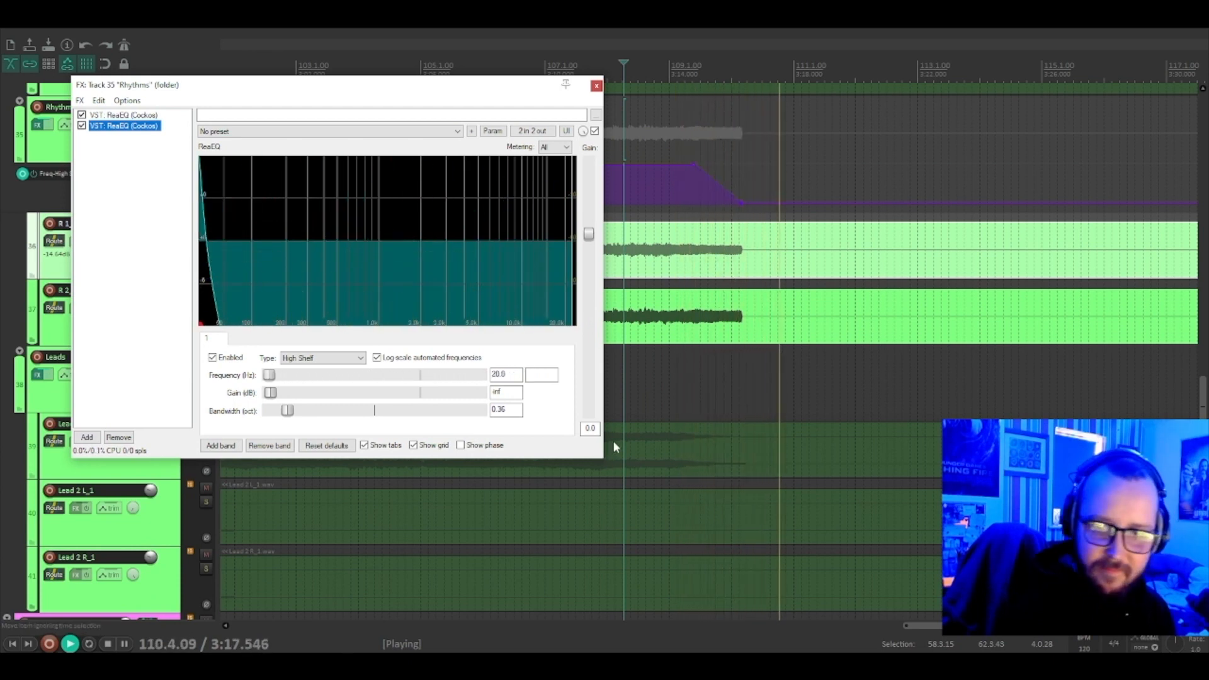
{"action": "key", "text": "space"}
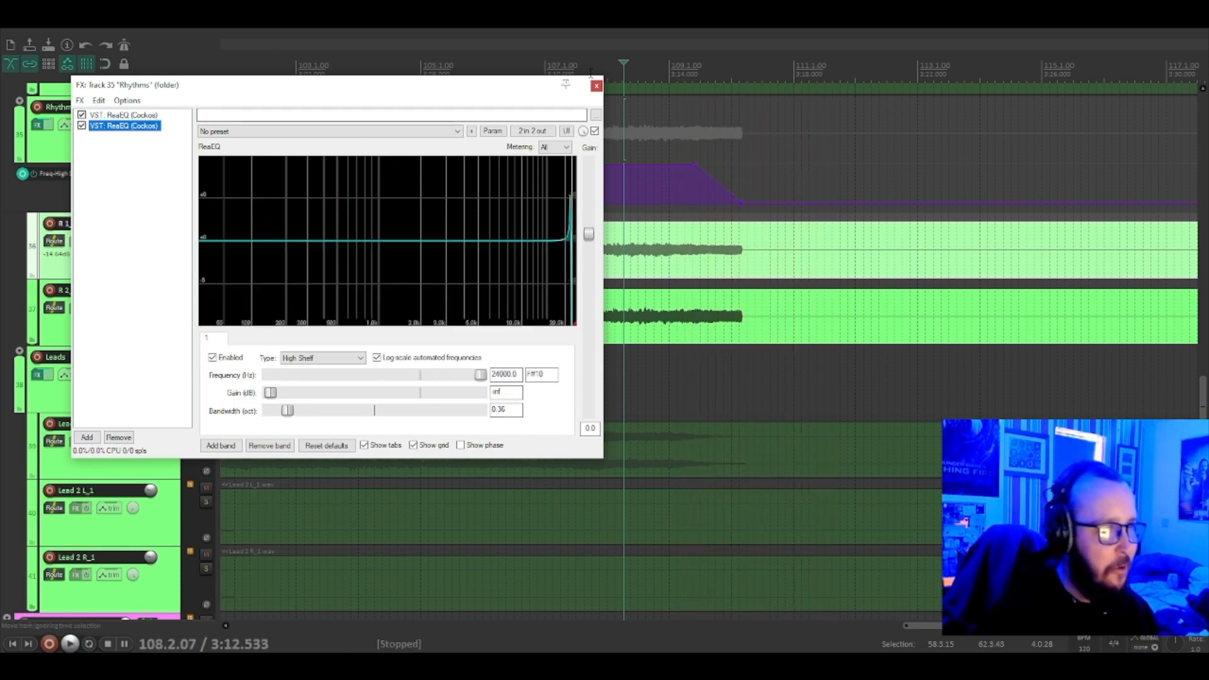
{"action": "left_click", "coordinate": [596, 87]}
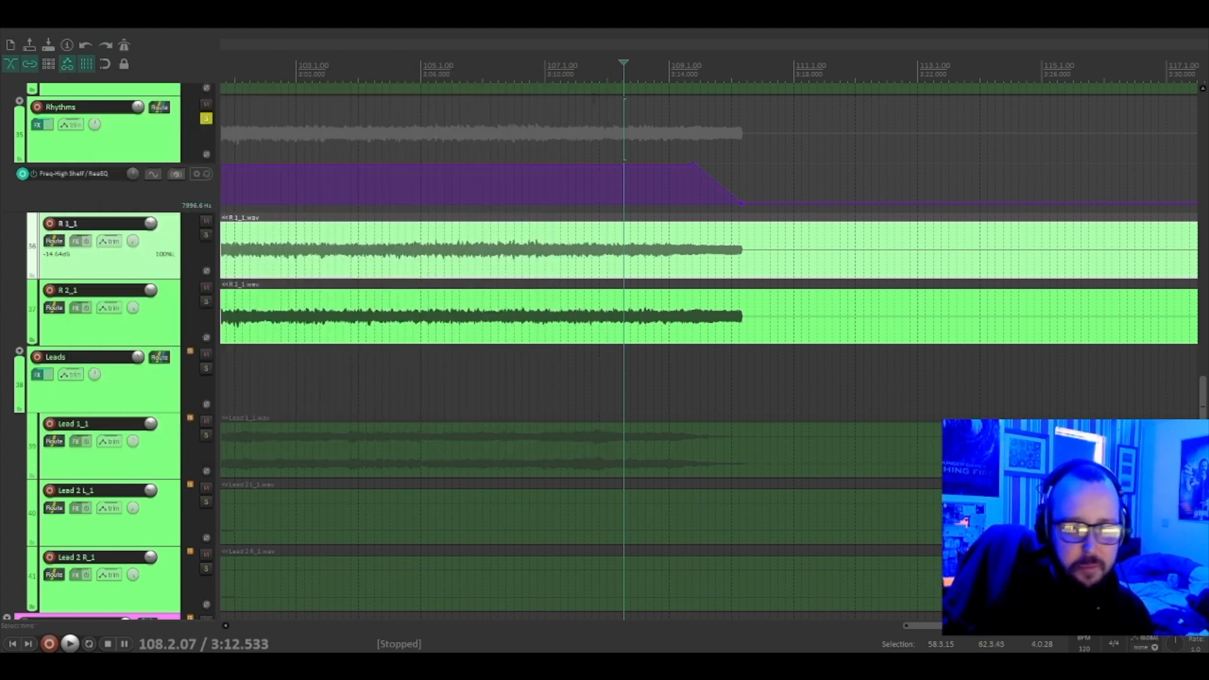
{"action": "left_click", "coordinate": [206, 118]}
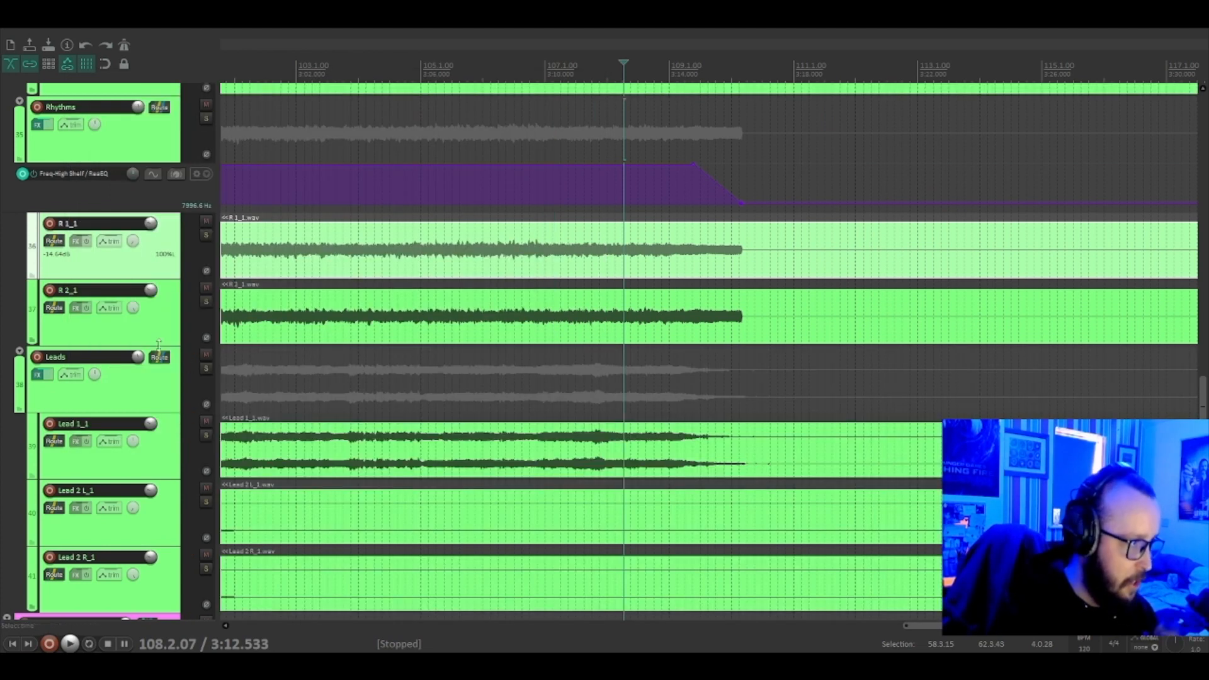
Place the edit cursor near the start of bar 108 on the Lead 1_1 track
{"action": "scroll", "coordinate": [169, 346], "scroll_direction": "down", "scroll_amount": 4}
{"action": "scroll", "coordinate": [177, 353], "scroll_direction": "up", "scroll_amount": 3}
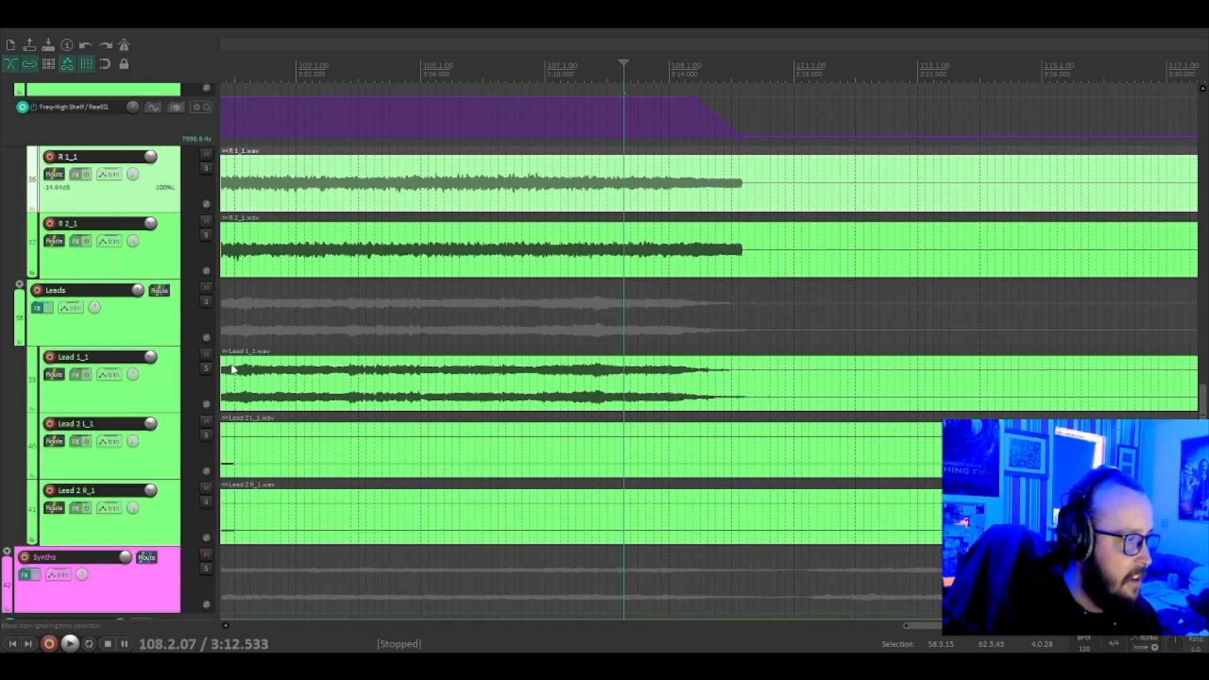
{"action": "scroll", "coordinate": [188, 345], "scroll_direction": "down", "scroll_amount": 2}
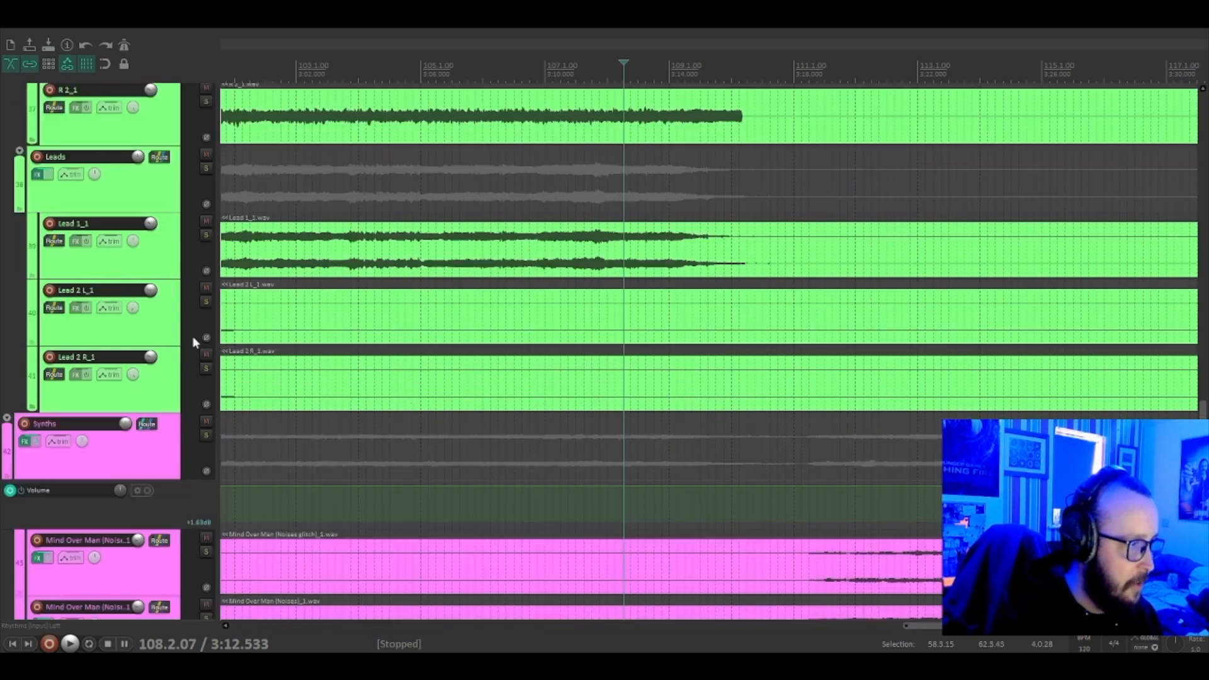
{"action": "left_click", "coordinate": [636, 252]}
{"action": "scroll", "coordinate": [666, 260], "scroll_direction": "down", "scroll_amount": 3}
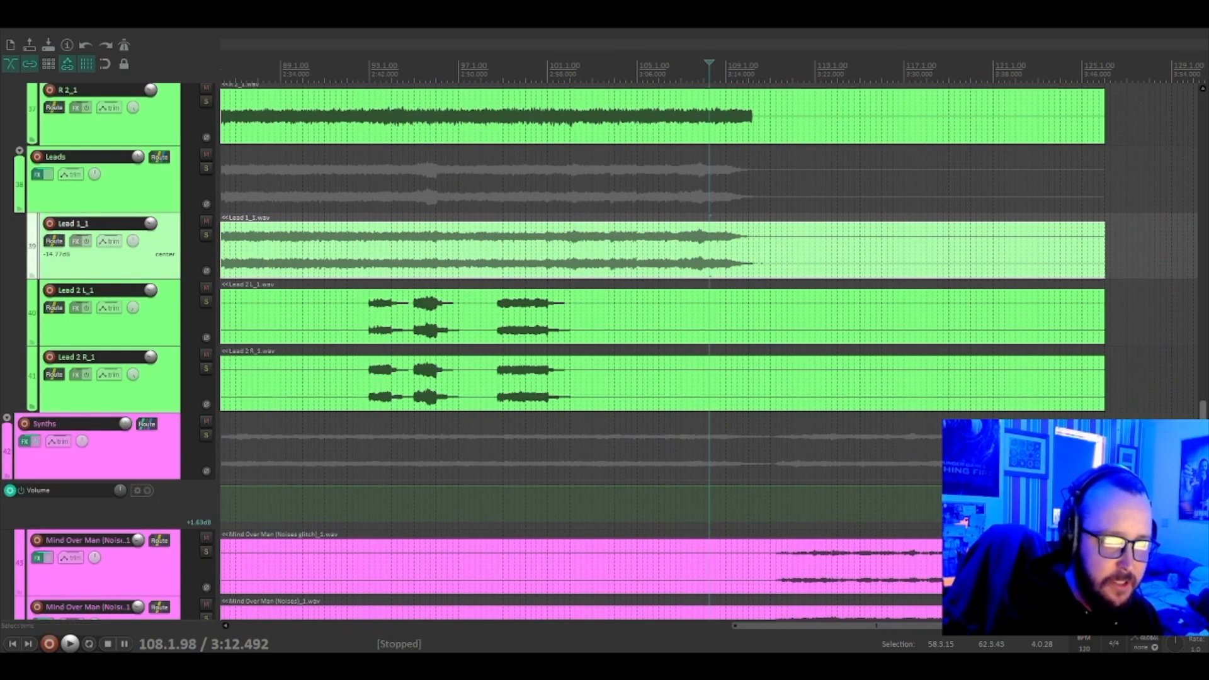
Select the Rhythms folder, play the full mix from bar 108 past the end of the rhythm guitars, and stop
{"action": "scroll", "coordinate": [604, 351], "scroll_direction": "up", "scroll_amount": 5}
{"action": "scroll", "coordinate": [235, 323], "scroll_direction": "up", "scroll_amount": 3}
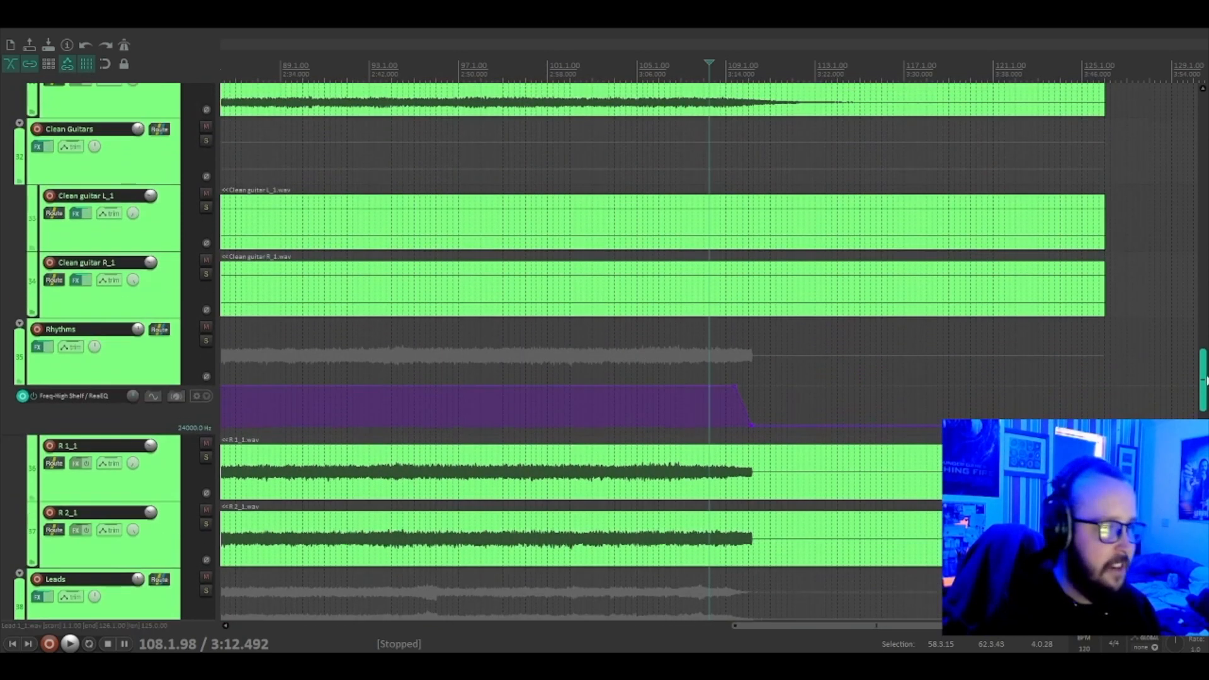
{"action": "left_click", "coordinate": [185, 368]}
{"action": "left_click", "coordinate": [187, 353]}
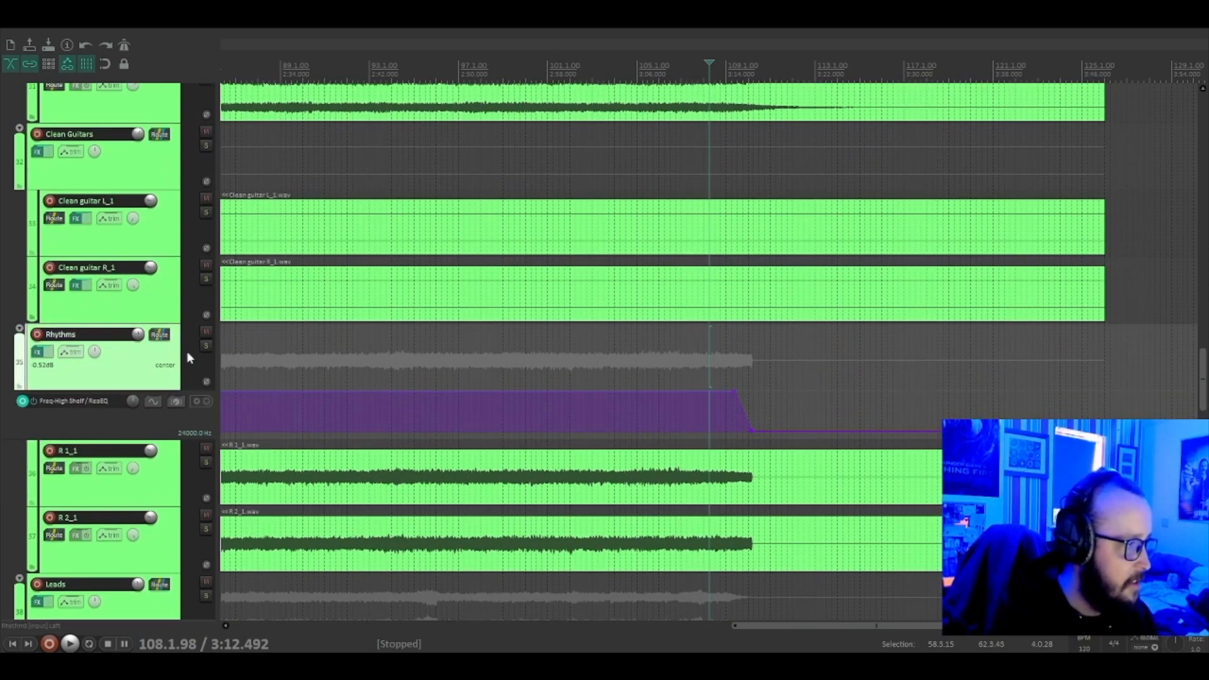
{"action": "key", "text": "space"}
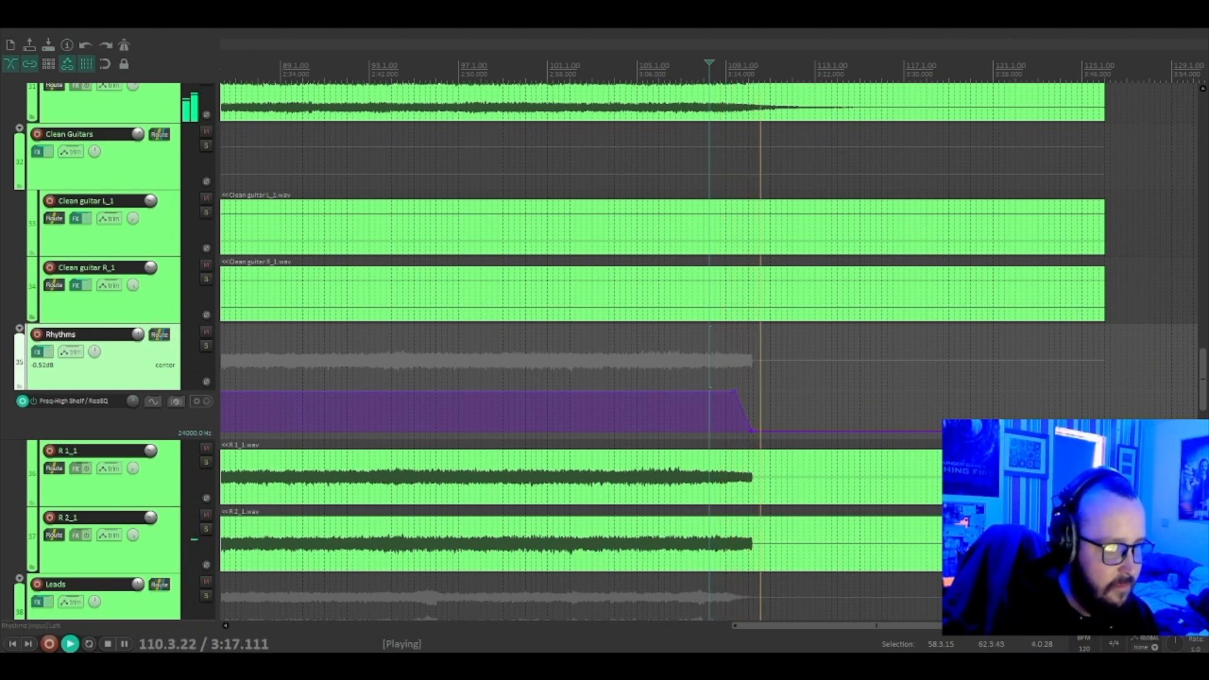
{"action": "key", "text": "space"}
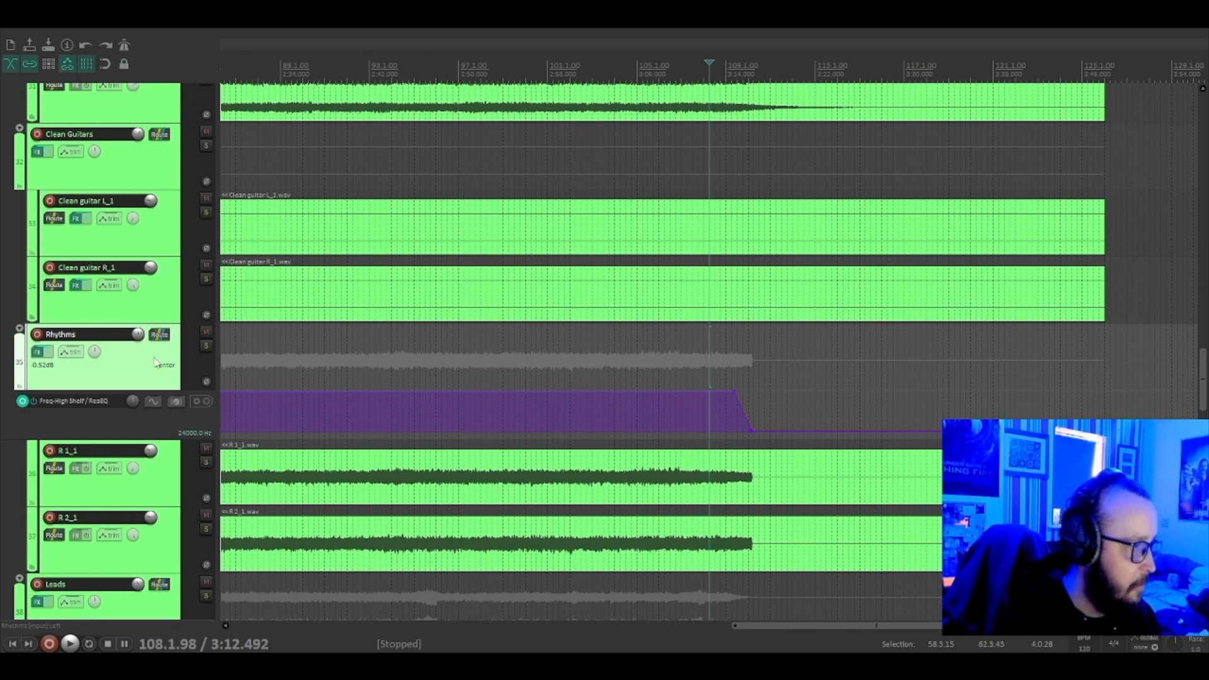
Set the Leads folder's volume to -1.93 dB and start playback from bar 108
{"action": "scroll", "coordinate": [155, 363], "scroll_direction": "down", "scroll_amount": 3}
{"action": "left_click_drag", "start_coordinate": [139, 386], "coordinate": [139, 388]}
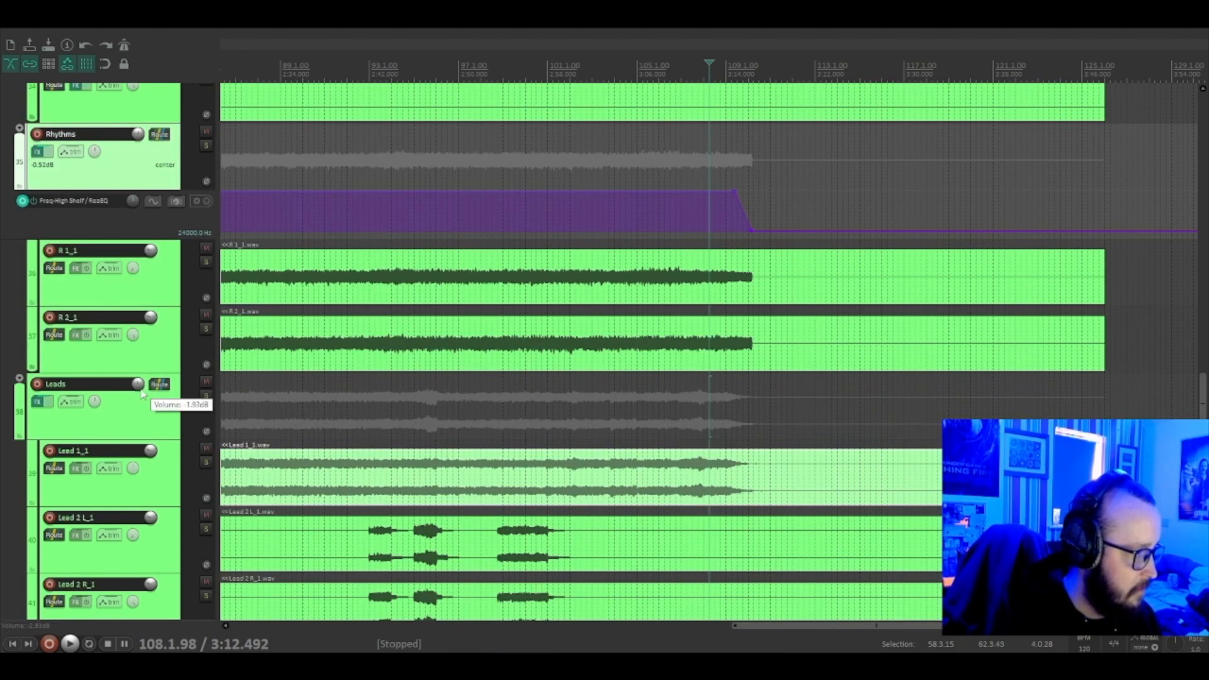
{"action": "key", "text": "space"}
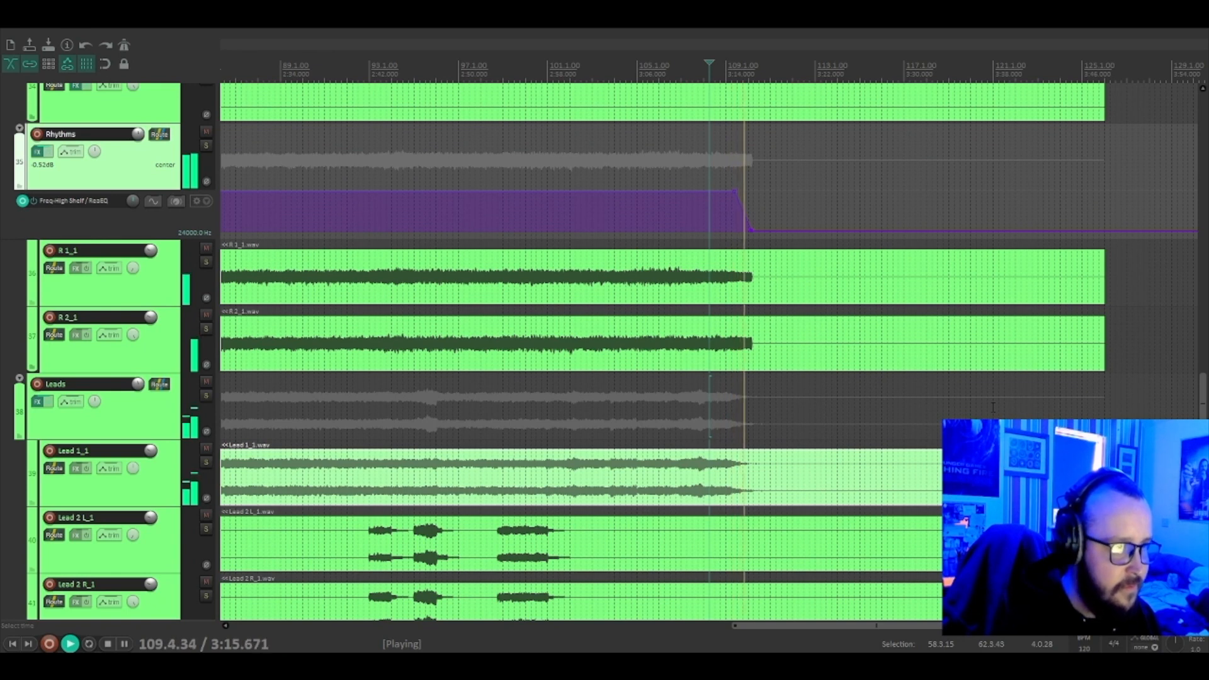
Review the noise, piano and synth tracks while the song's ending plays, and stop playback
{"action": "scroll", "coordinate": [992, 407], "scroll_direction": "down", "scroll_amount": 2}
{"action": "scroll", "coordinate": [993, 407], "scroll_direction": "down", "scroll_amount": 5}
{"action": "scroll", "coordinate": [993, 407], "scroll_direction": "down", "scroll_amount": 3}
{"action": "scroll", "coordinate": [993, 408], "scroll_direction": "up", "scroll_amount": 6}
{"action": "scroll", "coordinate": [939, 340], "scroll_direction": "down", "scroll_amount": 3}
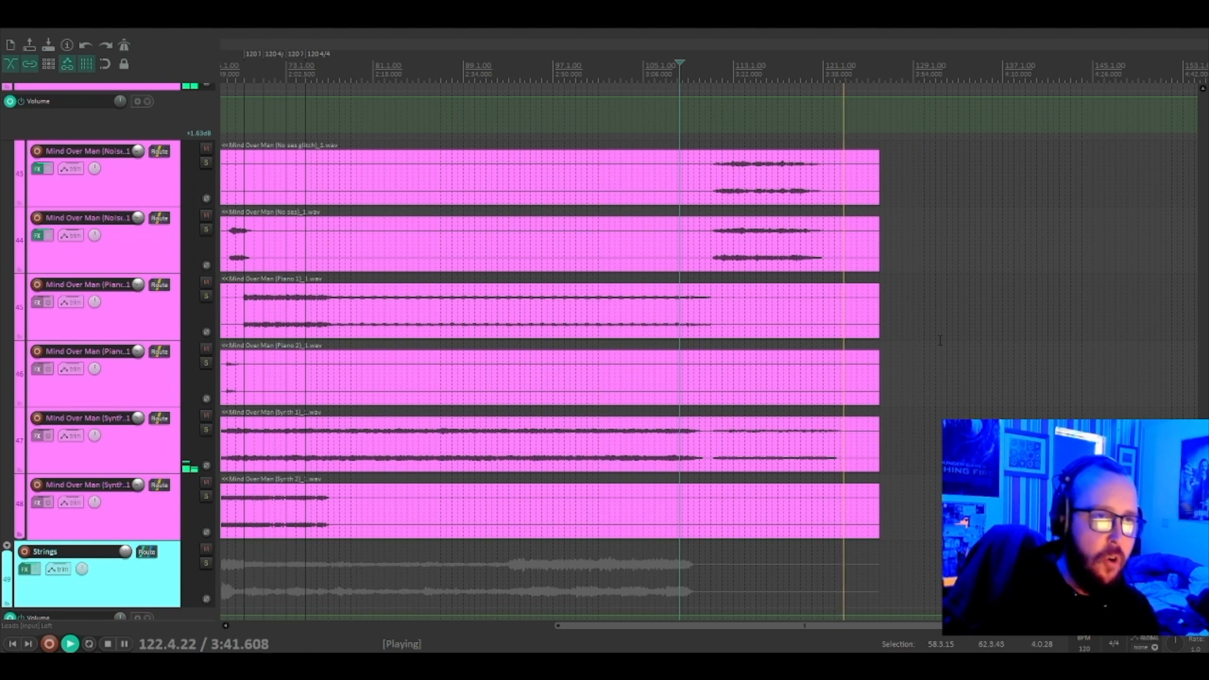
{"action": "key", "text": "space"}
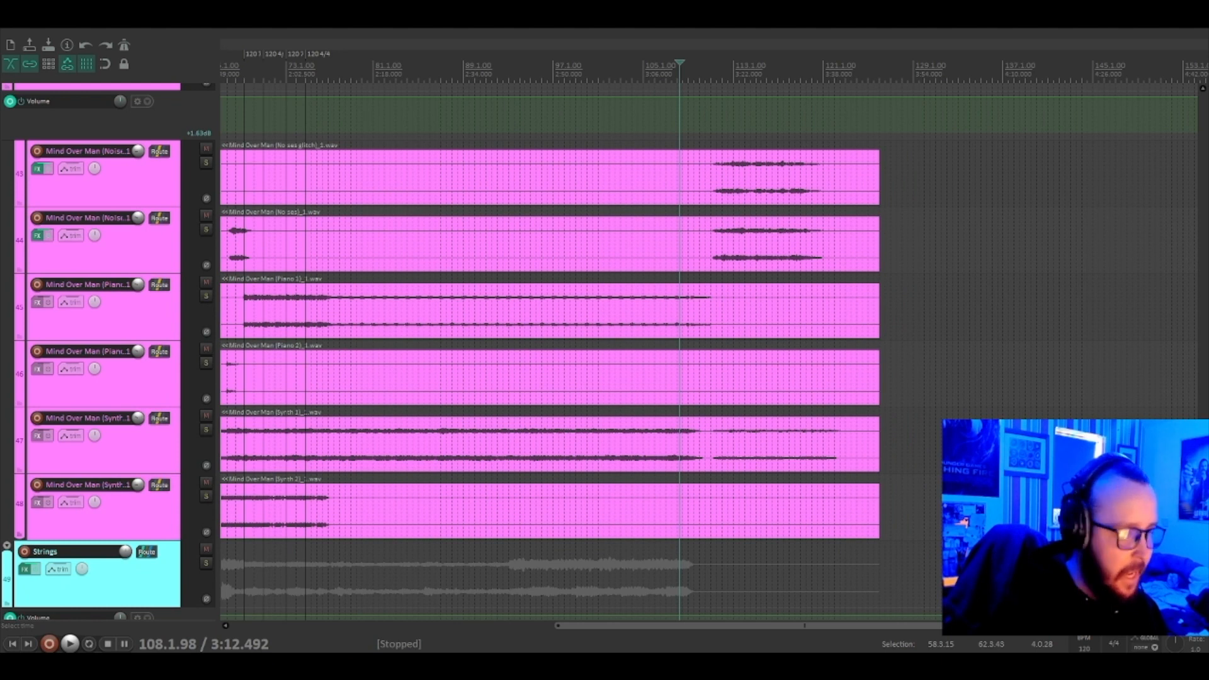
Hide the Synths folder's volume envelope and place the edit cursor at the start of bar 111 on the Noises track
{"action": "scroll", "coordinate": [548, 346], "scroll_direction": "up", "scroll_amount": 2}
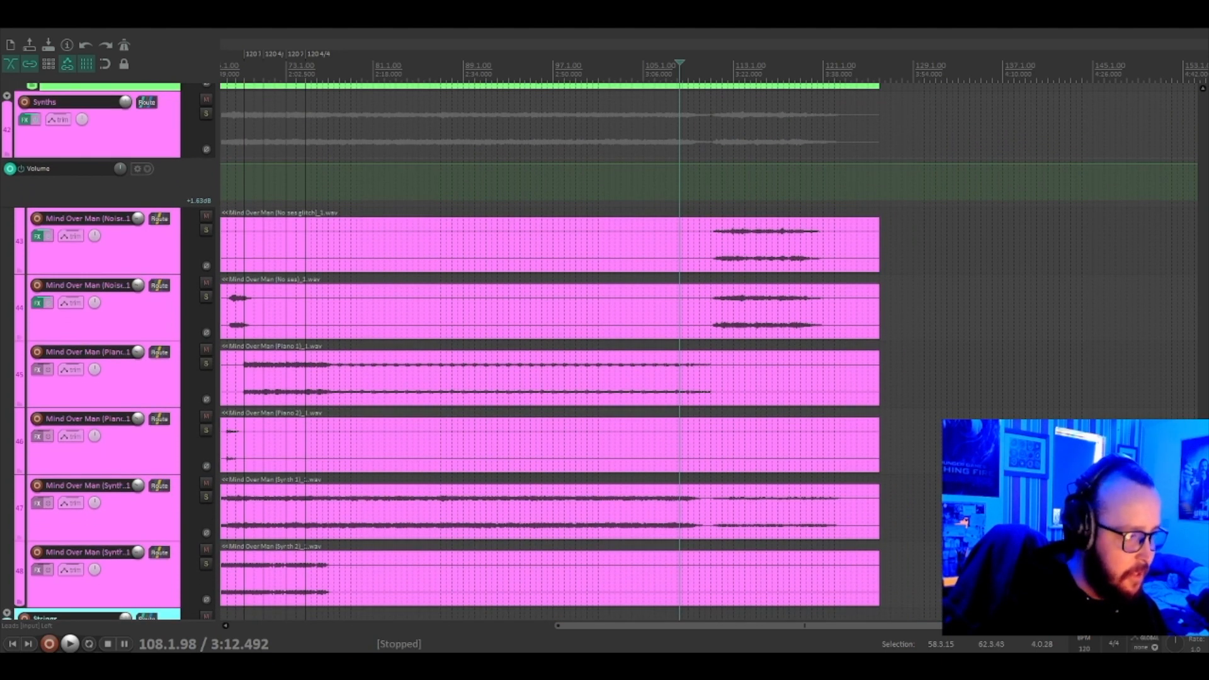
{"action": "scroll", "coordinate": [548, 346], "scroll_direction": "up", "scroll_amount": 1}
{"action": "left_click", "coordinate": [165, 138]}
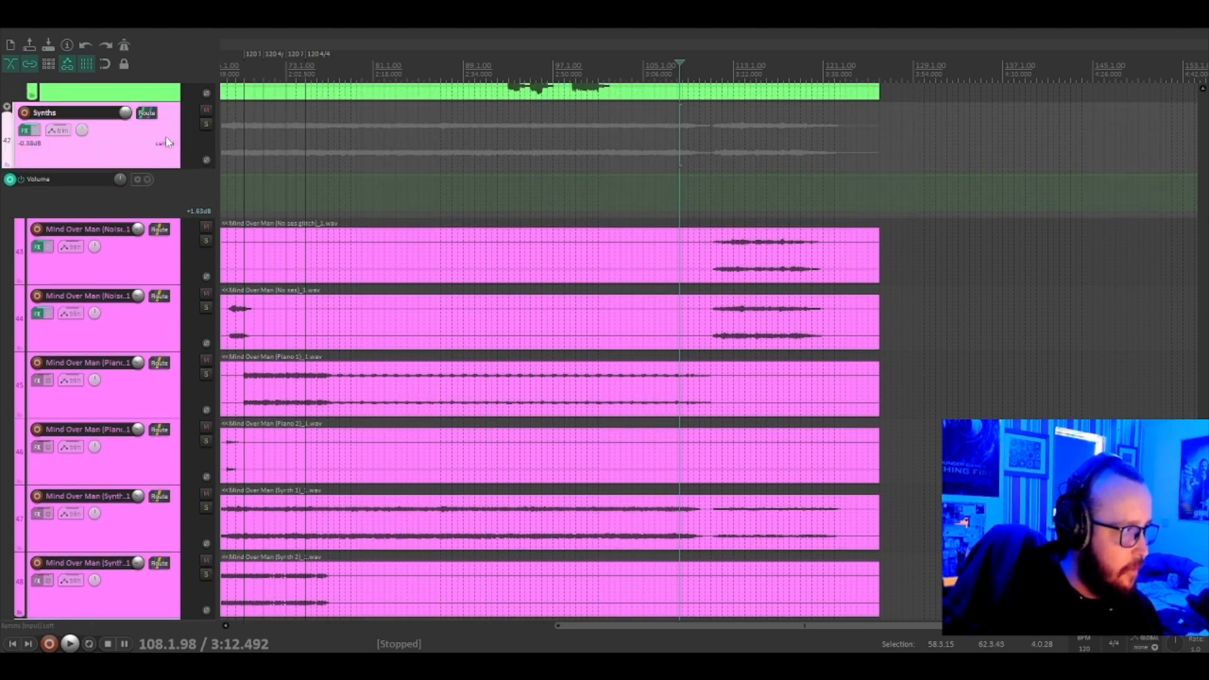
{"action": "key", "text": "v"}
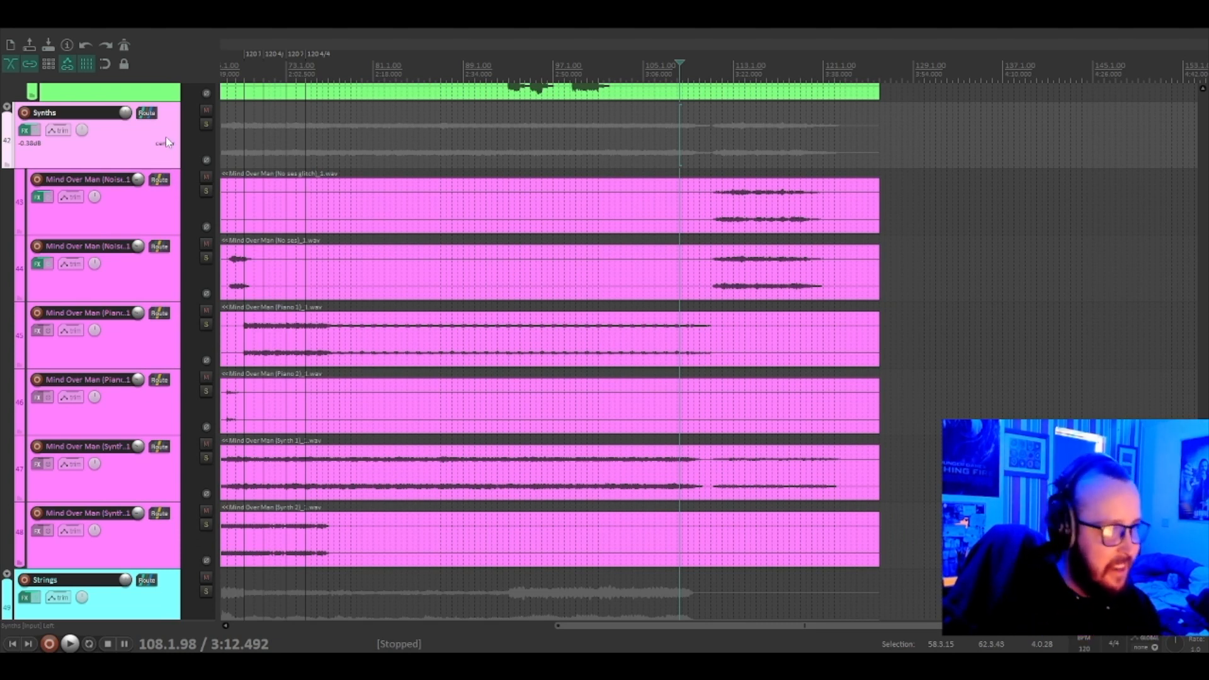
{"action": "left_click", "coordinate": [713, 277]}
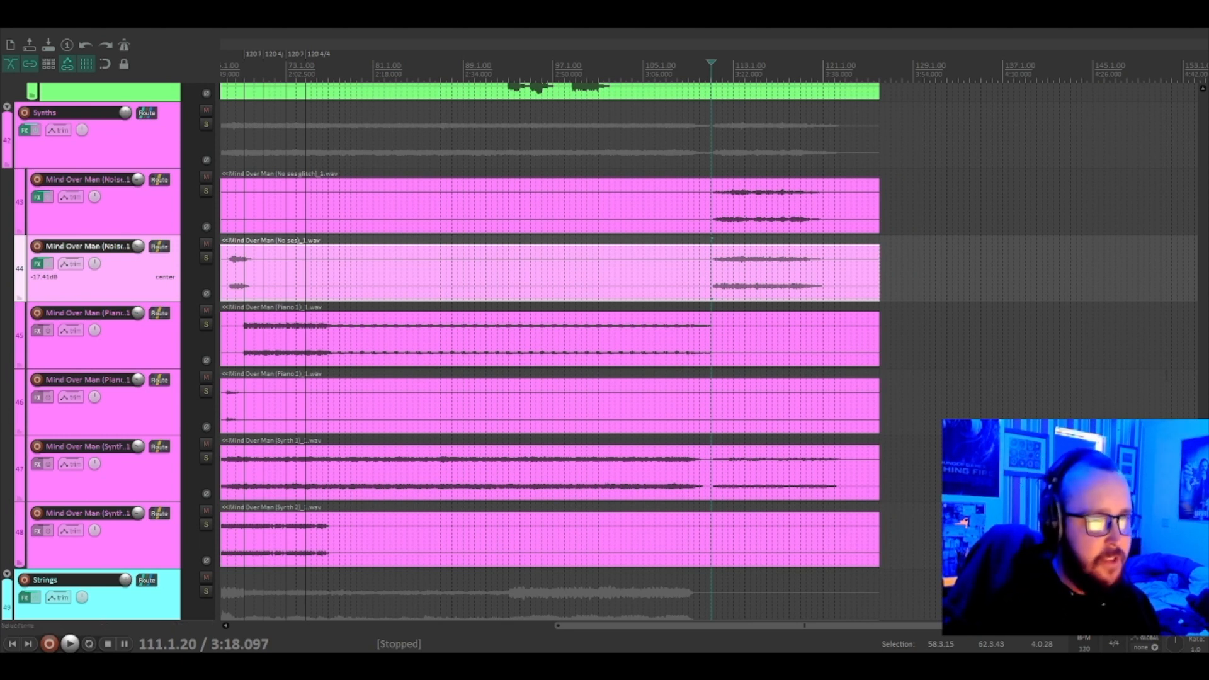
Place the edit cursor in bar 92 on the Leads folder and start playback just before the Lead 2 parts
{"action": "left_click_drag", "start_coordinate": [1202, 454], "coordinate": [1195, 254]}
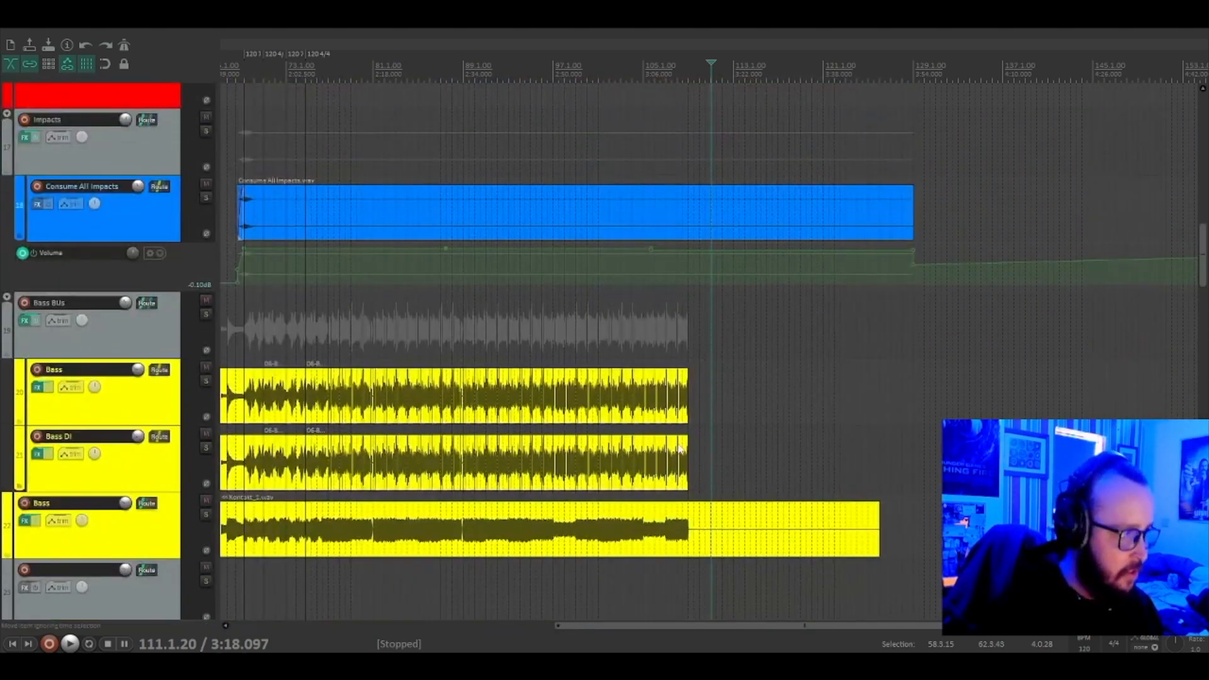
{"action": "scroll", "coordinate": [168, 395], "scroll_direction": "down", "scroll_amount": 10}
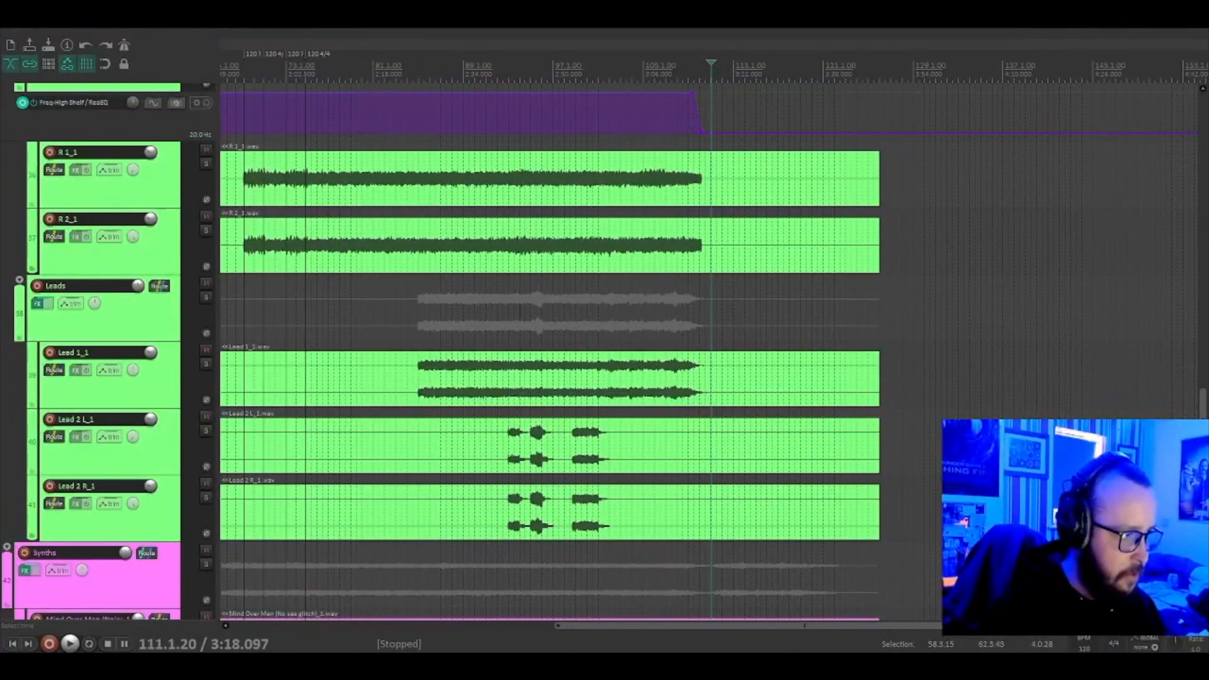
{"action": "left_click", "coordinate": [503, 298]}
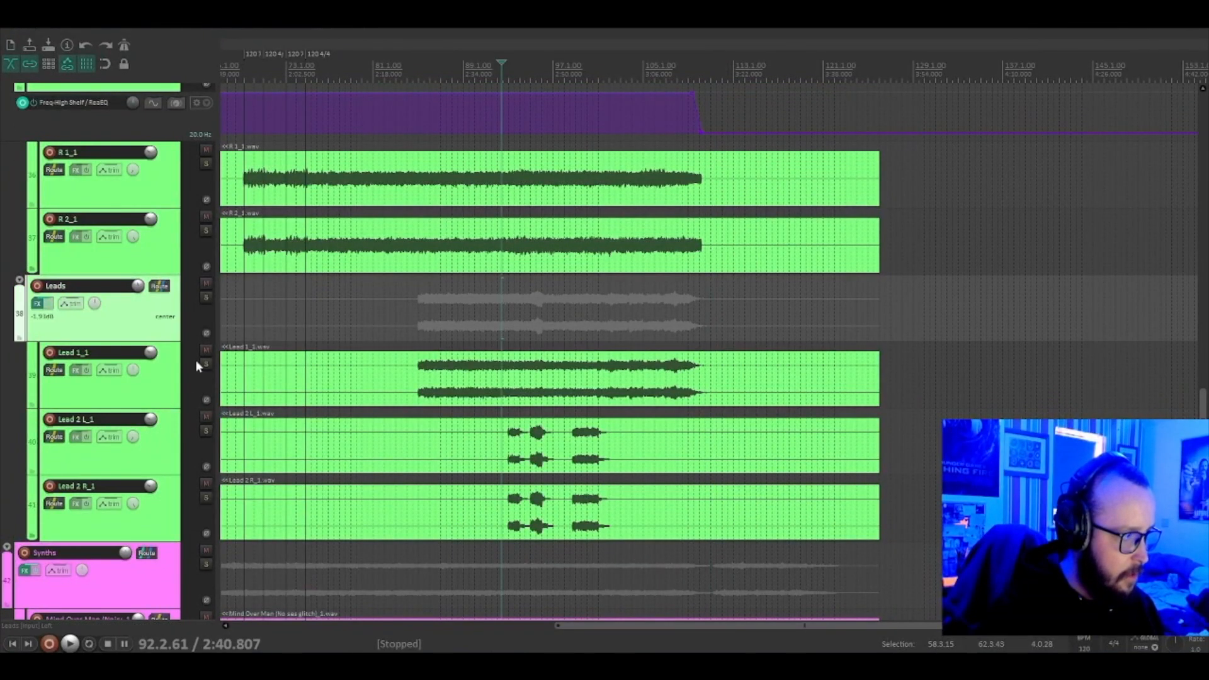
{"action": "key", "text": "space"}
{"action": "scroll", "coordinate": [265, 408], "scroll_direction": "up", "scroll_amount": 3}
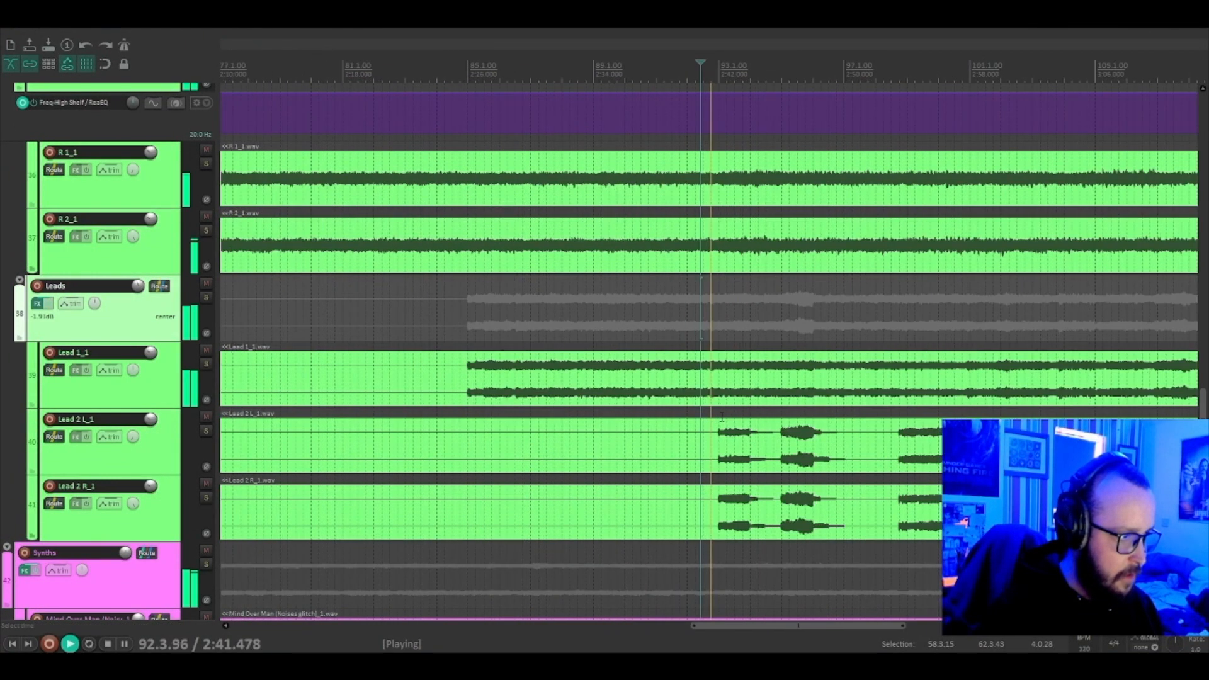
Select all the tracks in the Synths folder together and set the Noises glitch track's volume to about -22.6 dB during playback
{"action": "scroll", "coordinate": [191, 345], "scroll_direction": "down", "scroll_amount": 4}
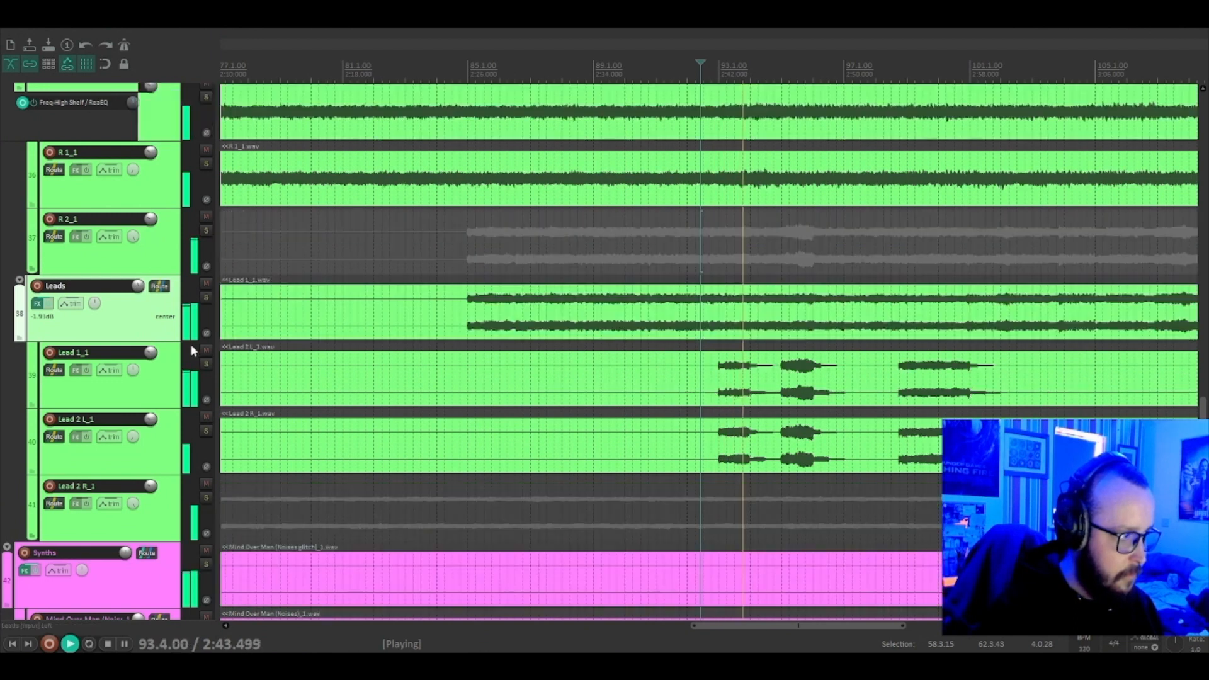
{"action": "scroll", "coordinate": [159, 311], "scroll_direction": "down", "scroll_amount": 6}
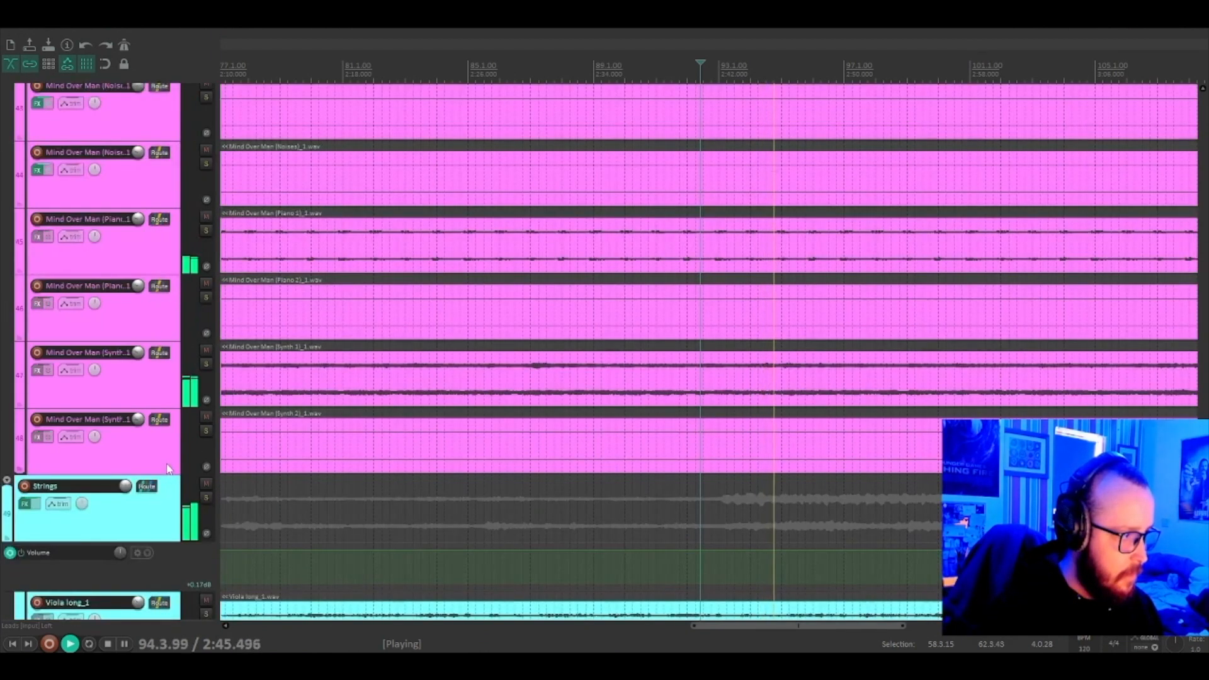
{"action": "scroll", "coordinate": [154, 309], "scroll_direction": "up", "scroll_amount": 5}
{"action": "left_click", "coordinate": [152, 306], "text": "shift"}
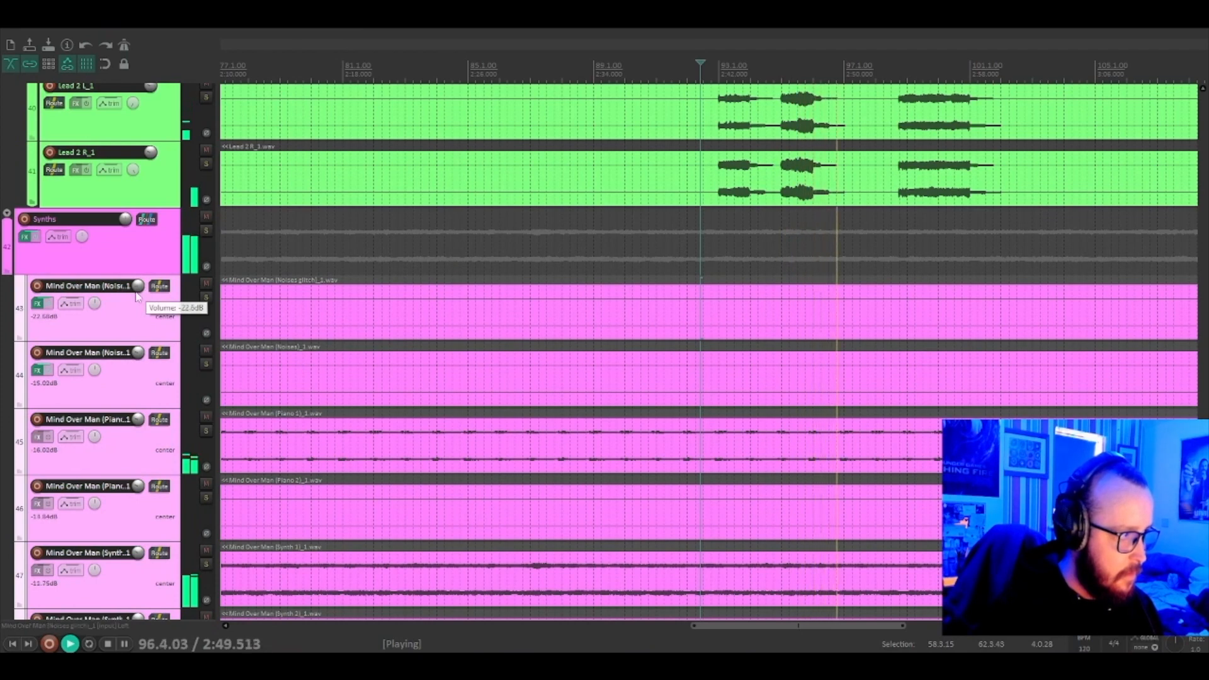
Solo the Strings folder, set its viola, cello and violin tracks to -9.69 dB, and unsolo the folder
{"action": "scroll", "coordinate": [638, 264], "scroll_direction": "down", "scroll_amount": 3}
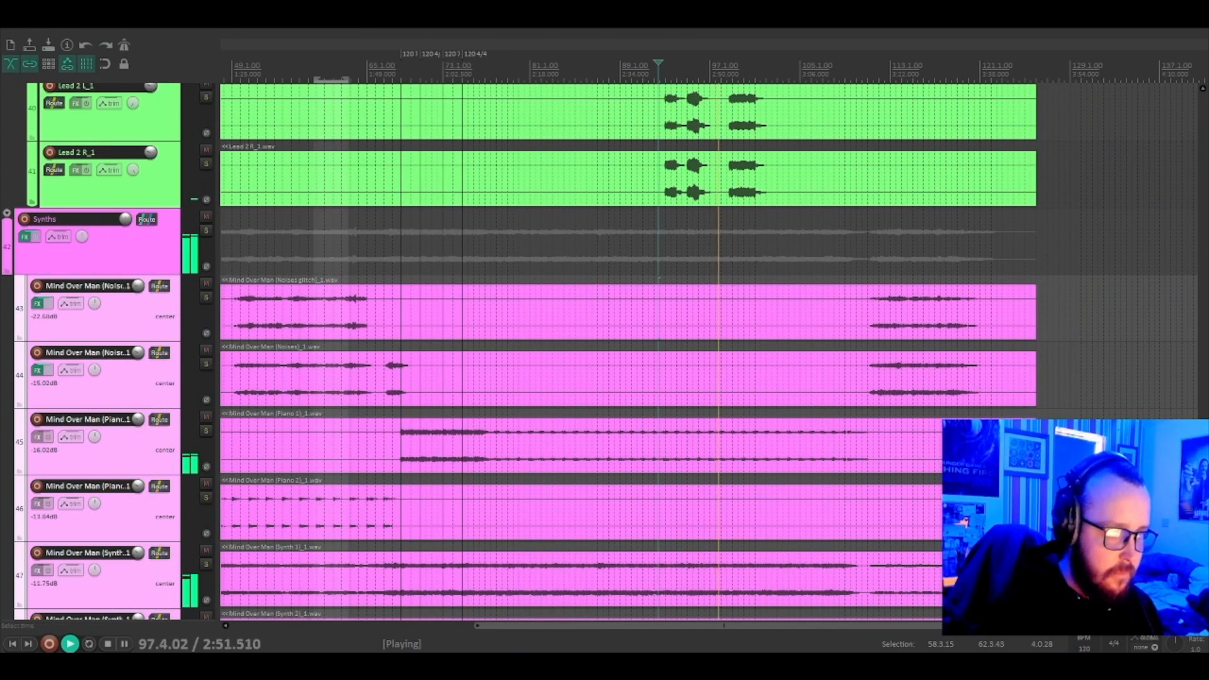
{"action": "scroll", "coordinate": [265, 269], "scroll_direction": "down", "scroll_amount": 8}
{"action": "scroll", "coordinate": [152, 272], "scroll_direction": "up", "scroll_amount": 2}
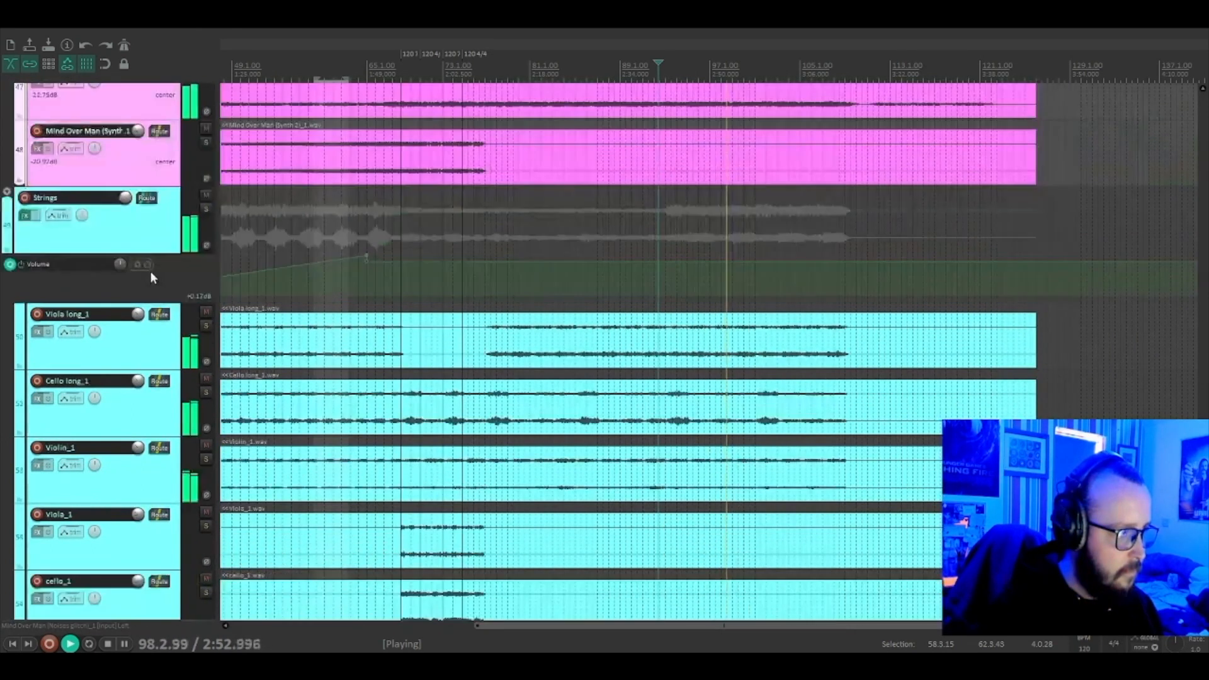
{"action": "left_click", "coordinate": [205, 209]}
{"action": "scroll", "coordinate": [151, 314], "scroll_direction": "down", "scroll_amount": 3}
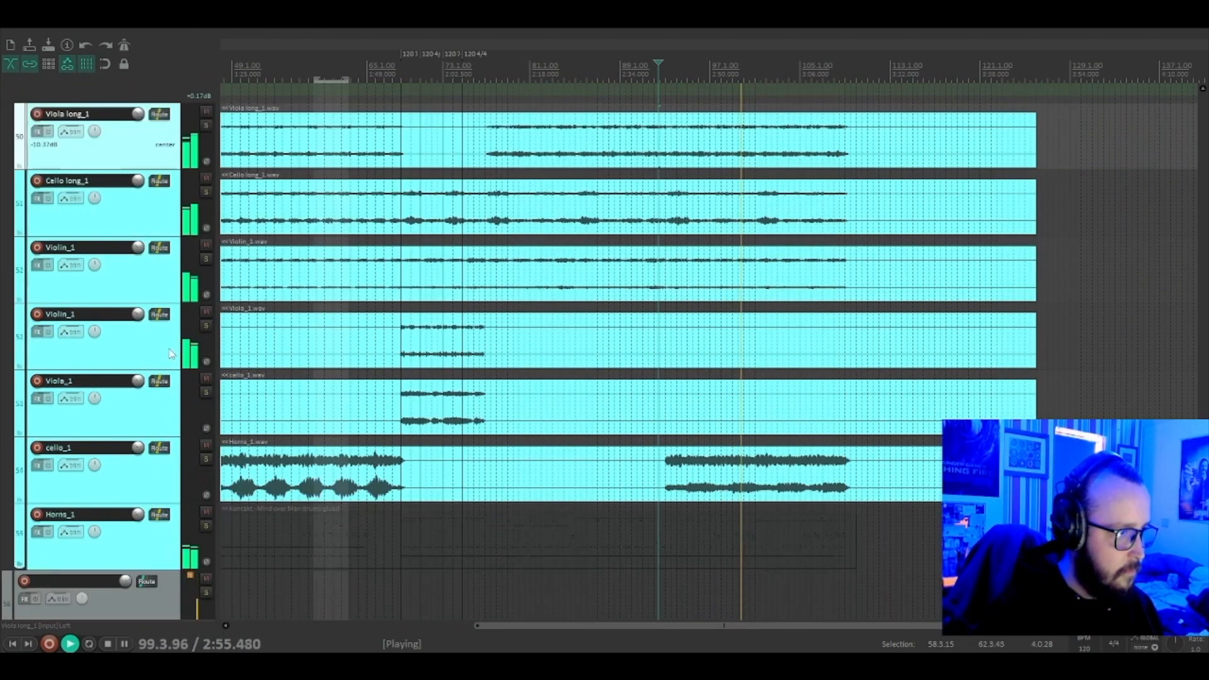
{"action": "scroll", "coordinate": [158, 399], "scroll_direction": "up", "scroll_amount": 2}
{"action": "scroll", "coordinate": [138, 247], "scroll_direction": "up", "scroll_amount": 1}
{"action": "scroll", "coordinate": [137, 247], "scroll_direction": "up", "scroll_amount": 1}
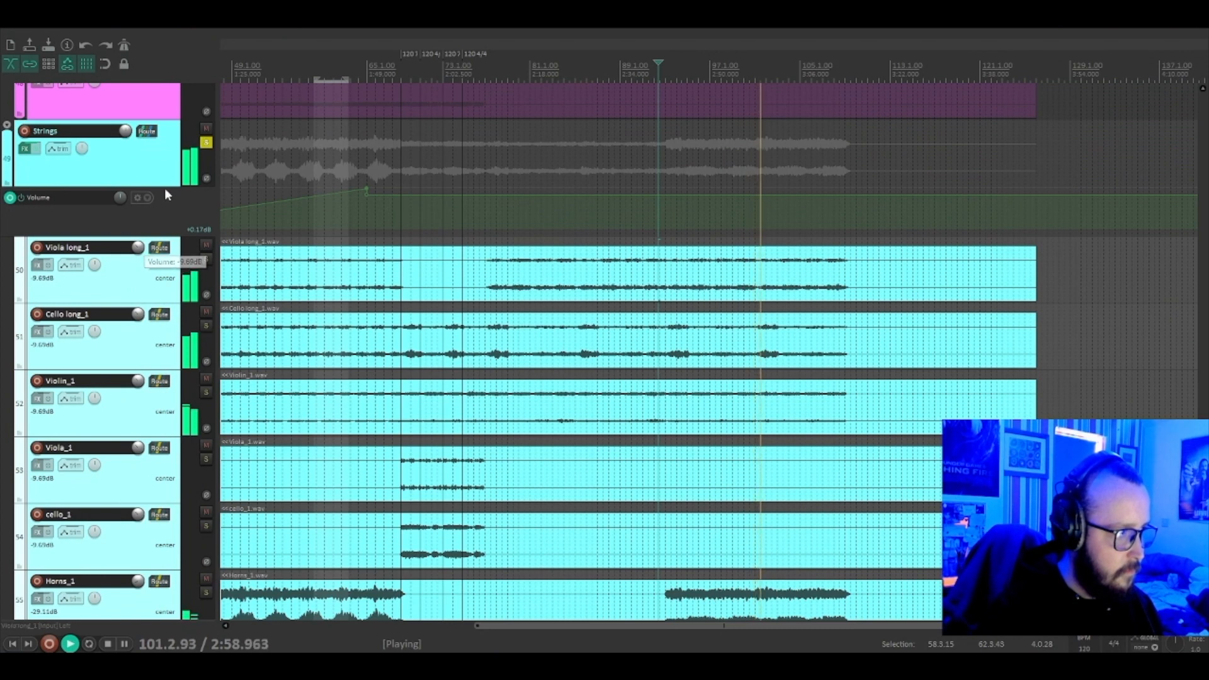
{"action": "left_click", "coordinate": [206, 142]}
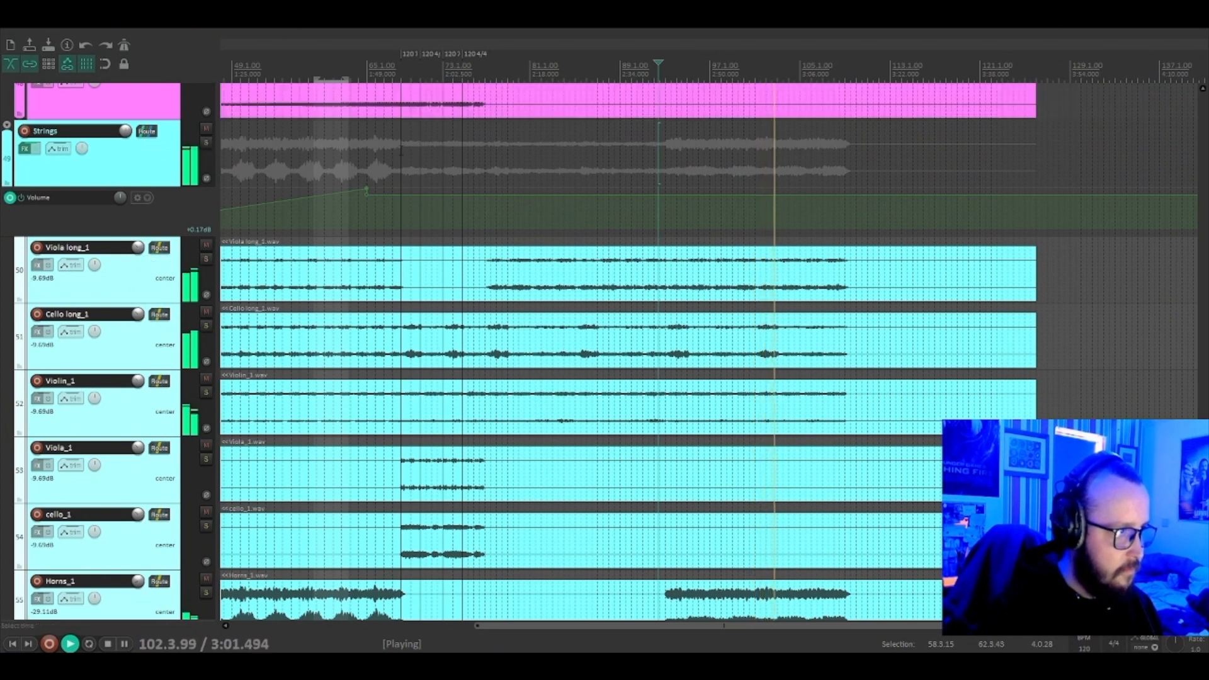
Replay from bar 68 and briefly solo the Strings folder to compare it with the full mix
{"action": "key", "text": "space"}
{"action": "scroll", "coordinate": [692, 356], "scroll_direction": "up", "scroll_amount": 5}
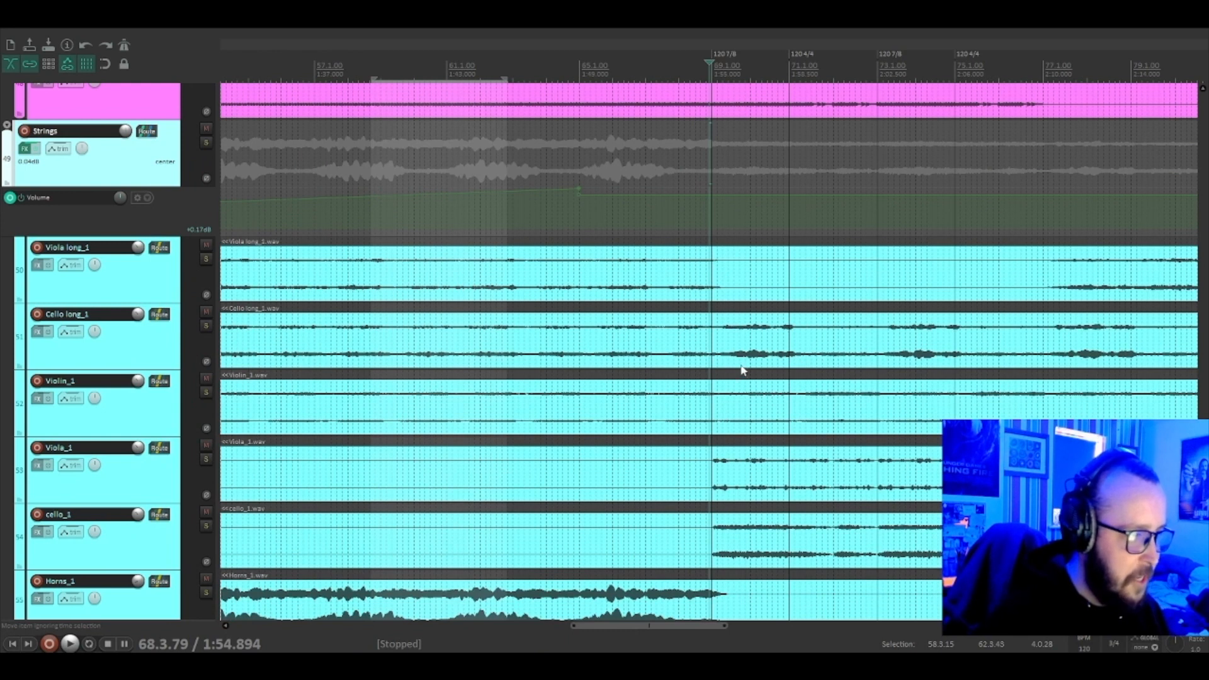
{"action": "left_click", "coordinate": [687, 162]}
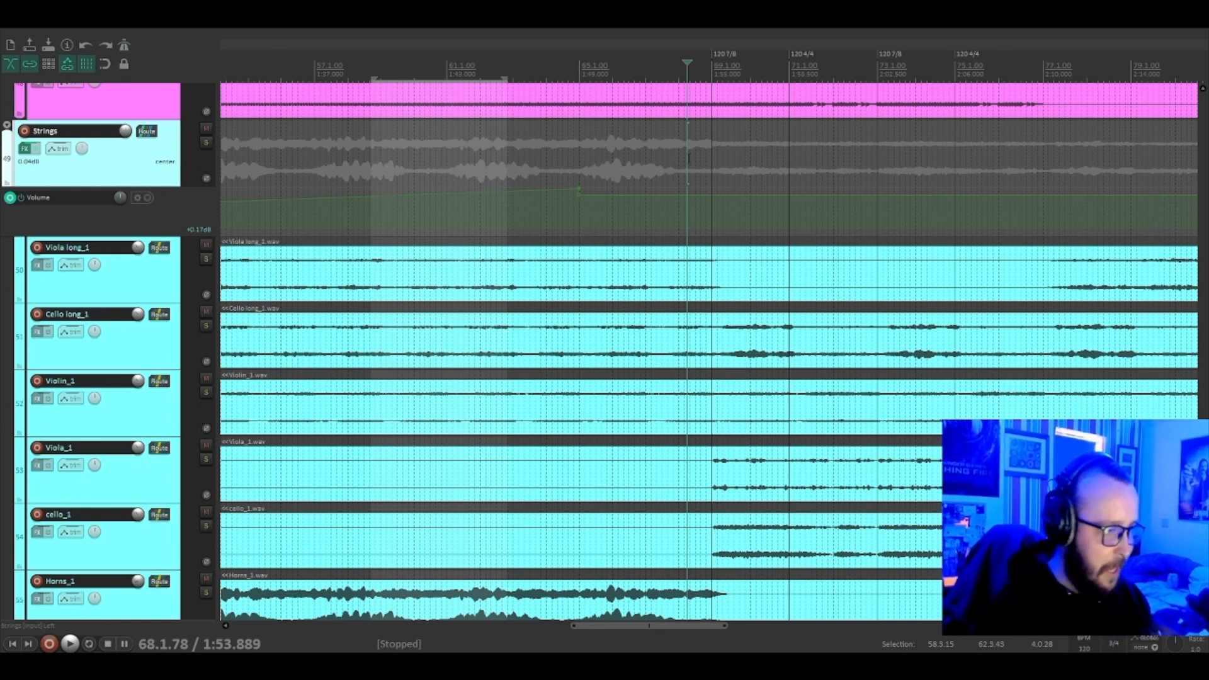
{"action": "key", "text": "space"}
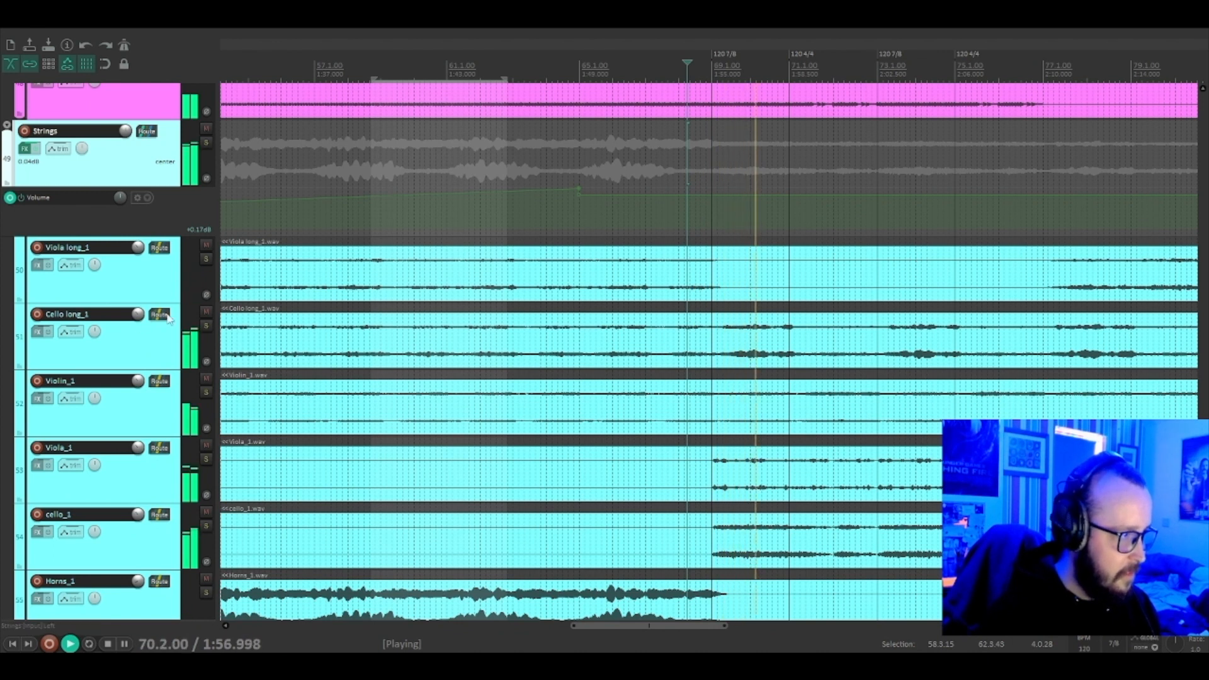
{"action": "left_click", "coordinate": [206, 144]}
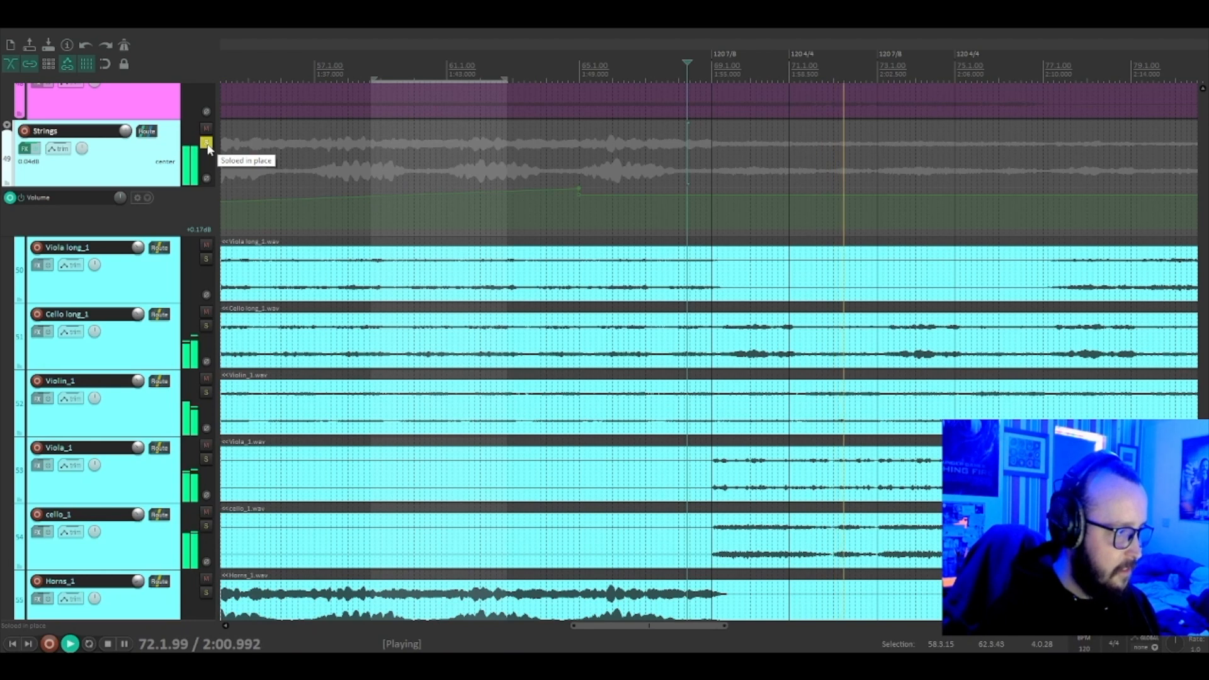
{"action": "left_click", "coordinate": [206, 144]}
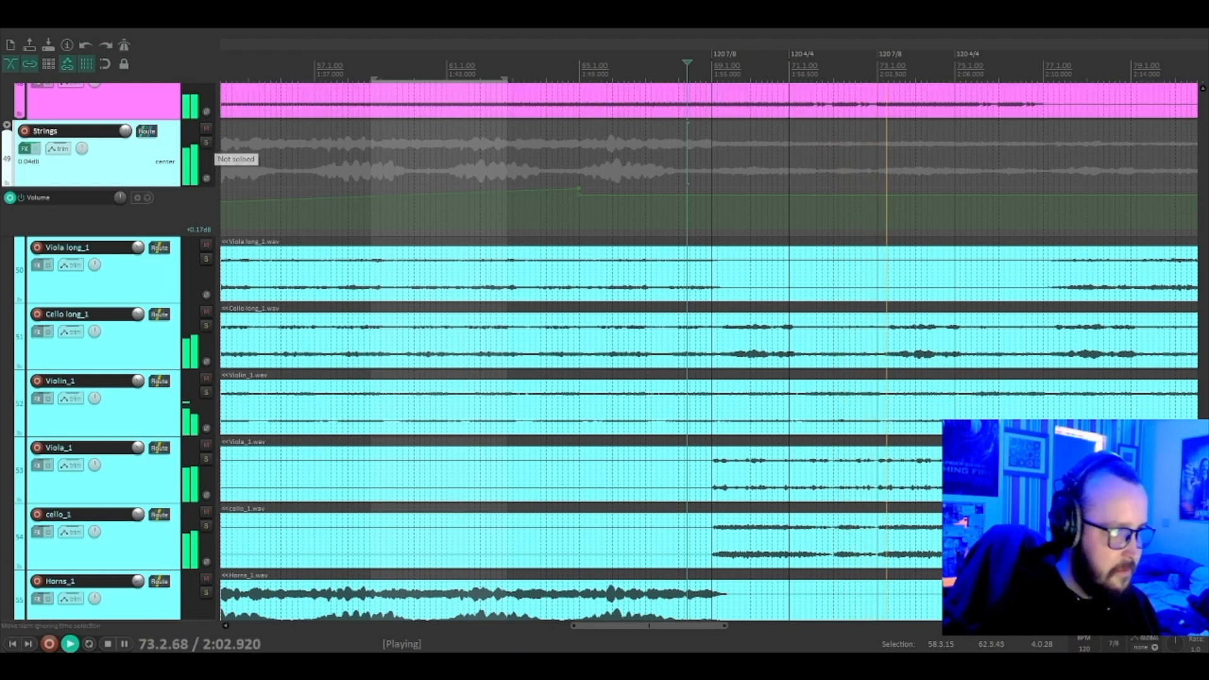
Return to the drum tracks at the start of the track list and stop playback
{"action": "scroll", "coordinate": [709, 349], "scroll_direction": "up", "scroll_amount": 10}
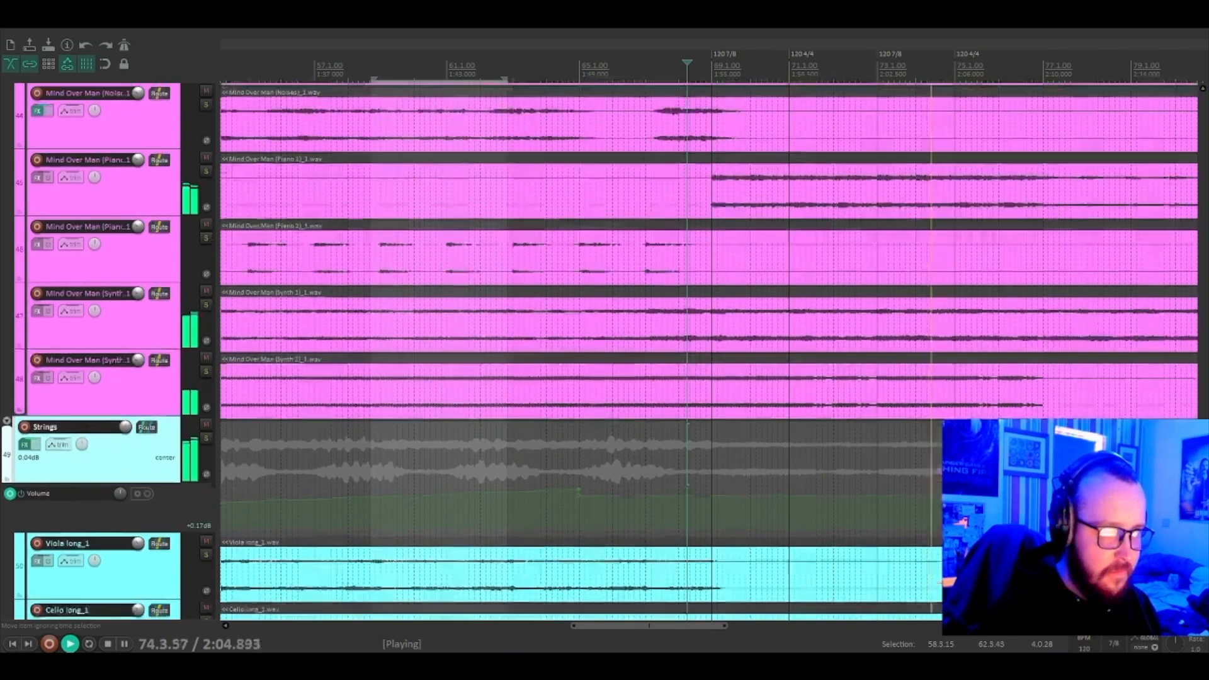
{"action": "left_click_drag", "start_coordinate": [1201, 422], "coordinate": [1198, 120]}
{"action": "scroll", "coordinate": [567, 326], "scroll_direction": "down", "scroll_amount": 5}
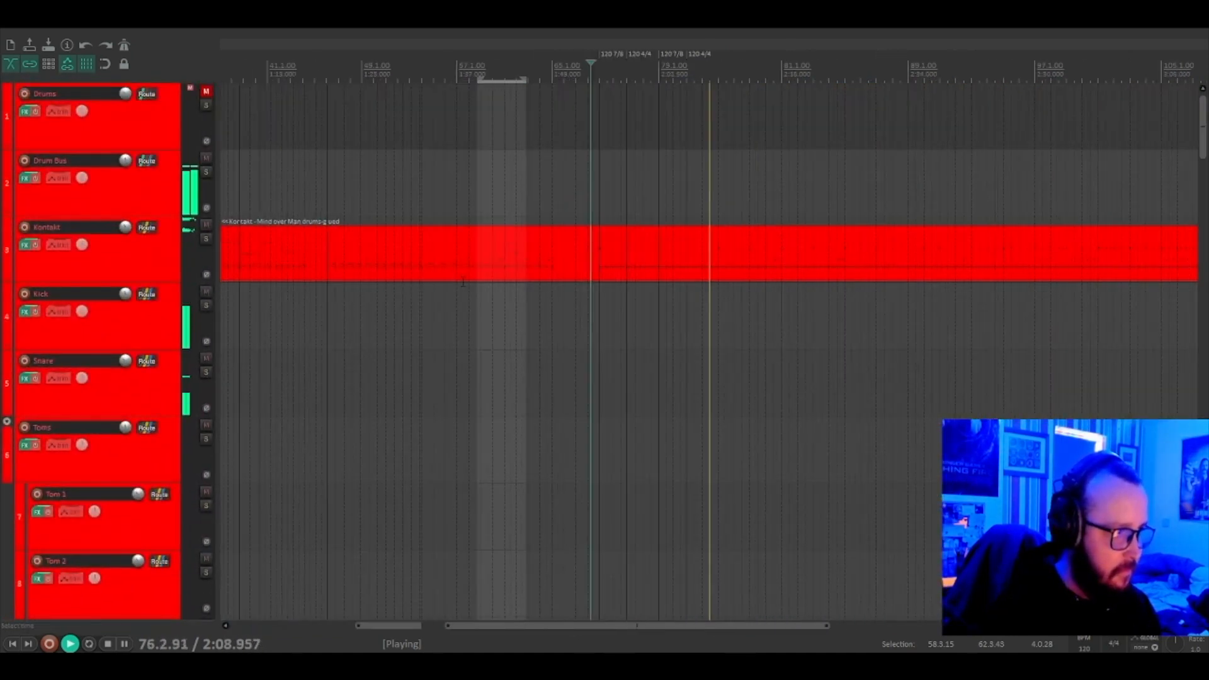
{"action": "key", "text": "space"}
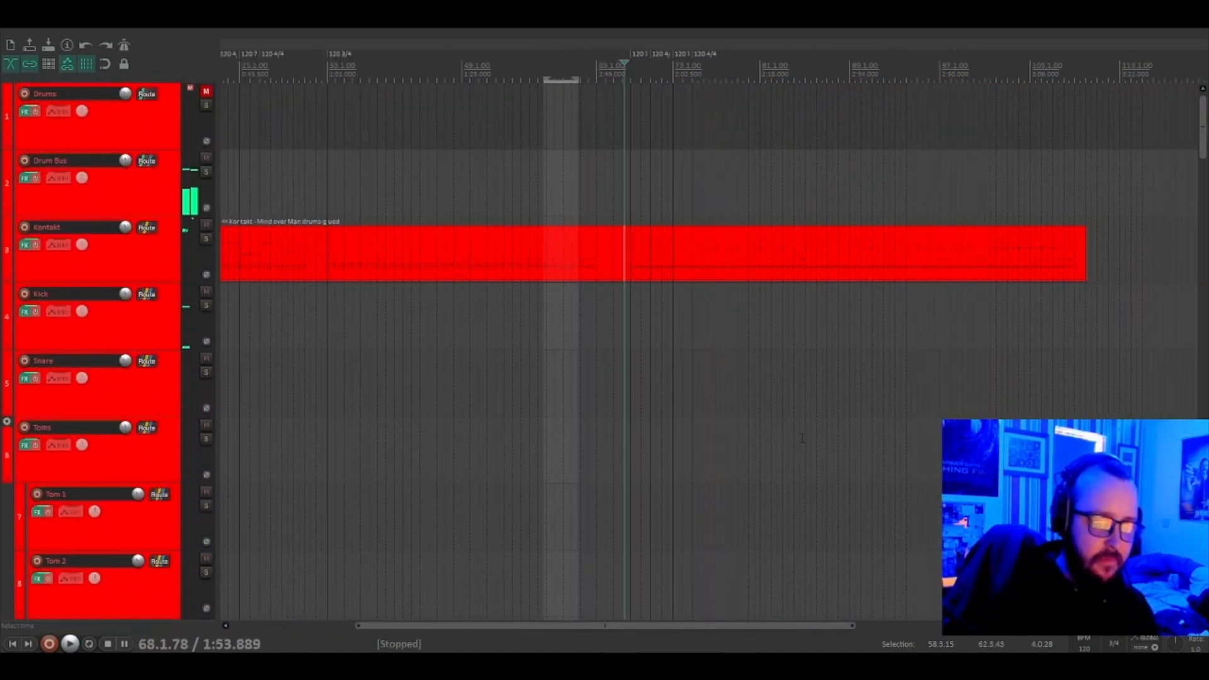
Shrink the height of all tracks for an overview and select the Drums, Impacts and Bass Bus tracks in turn
{"action": "left_click_drag", "start_coordinate": [1200, 148], "coordinate": [1183, 398]}
{"action": "scroll", "coordinate": [875, 271], "scroll_direction": "down", "scroll_amount": 5}
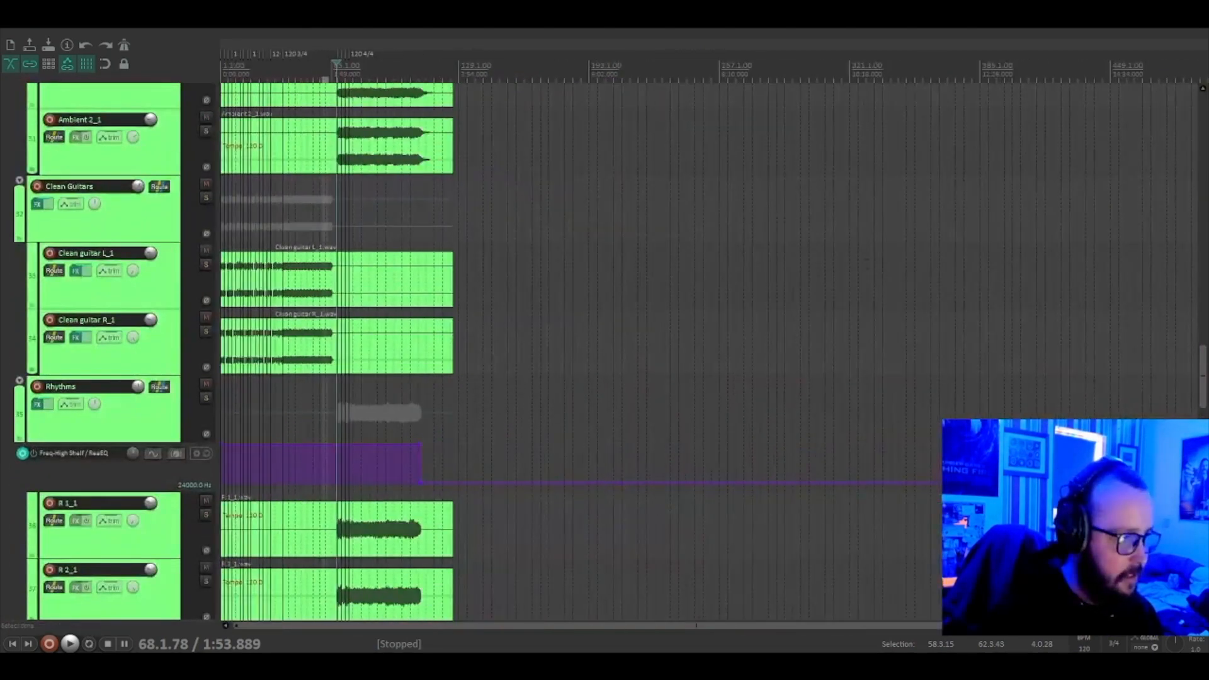
{"action": "scroll", "coordinate": [315, 321], "scroll_direction": "down", "scroll_amount": 5}
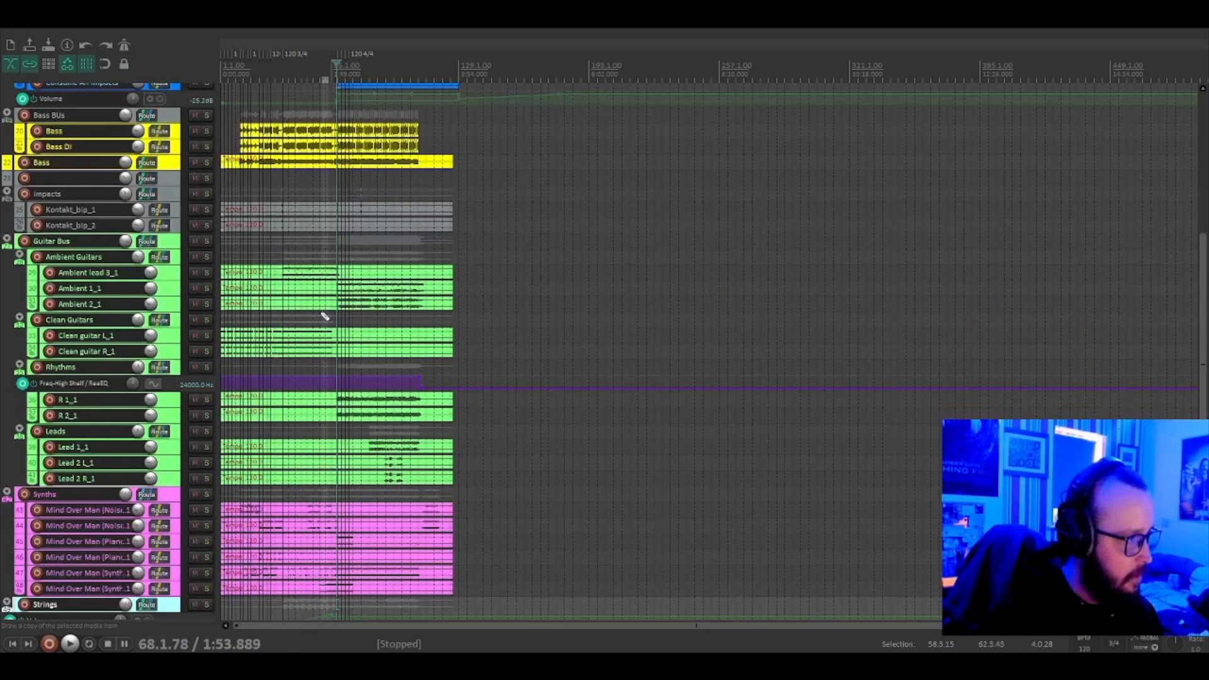
{"action": "scroll", "coordinate": [324, 316], "scroll_direction": "up", "scroll_amount": 2}
{"action": "left_click_drag", "start_coordinate": [1203, 333], "coordinate": [1192, 99]}
{"action": "left_click", "coordinate": [177, 103]}
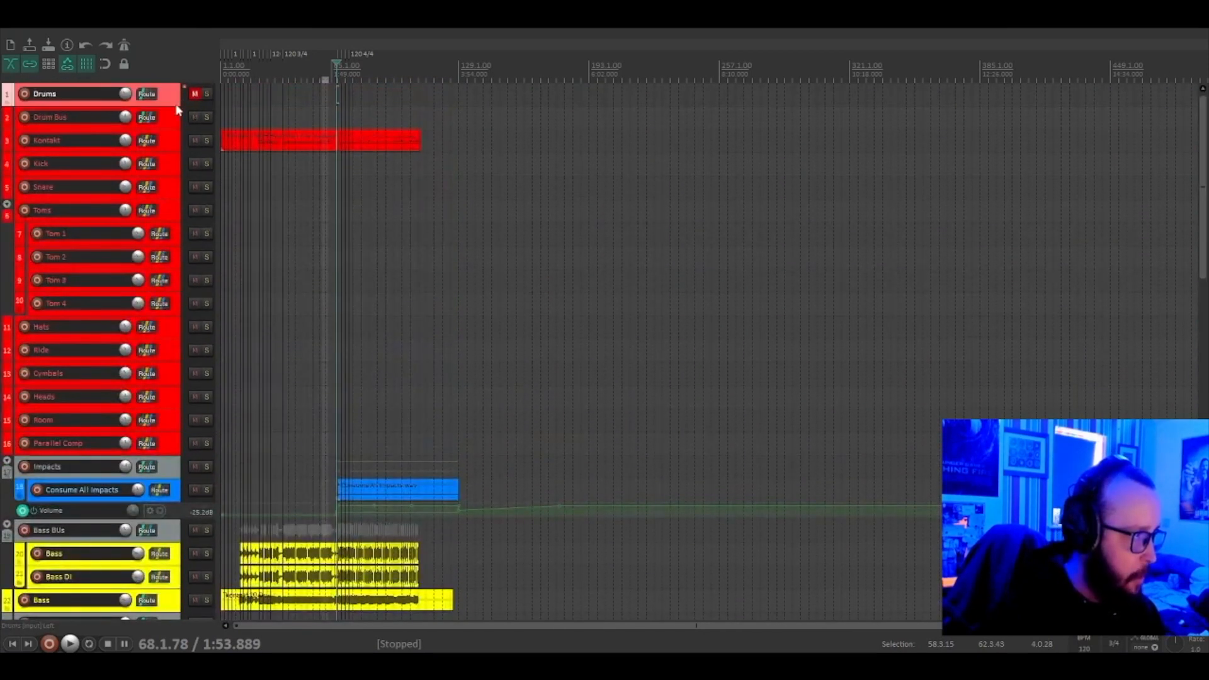
{"action": "left_click", "coordinate": [179, 473]}
{"action": "left_click", "coordinate": [169, 533]}
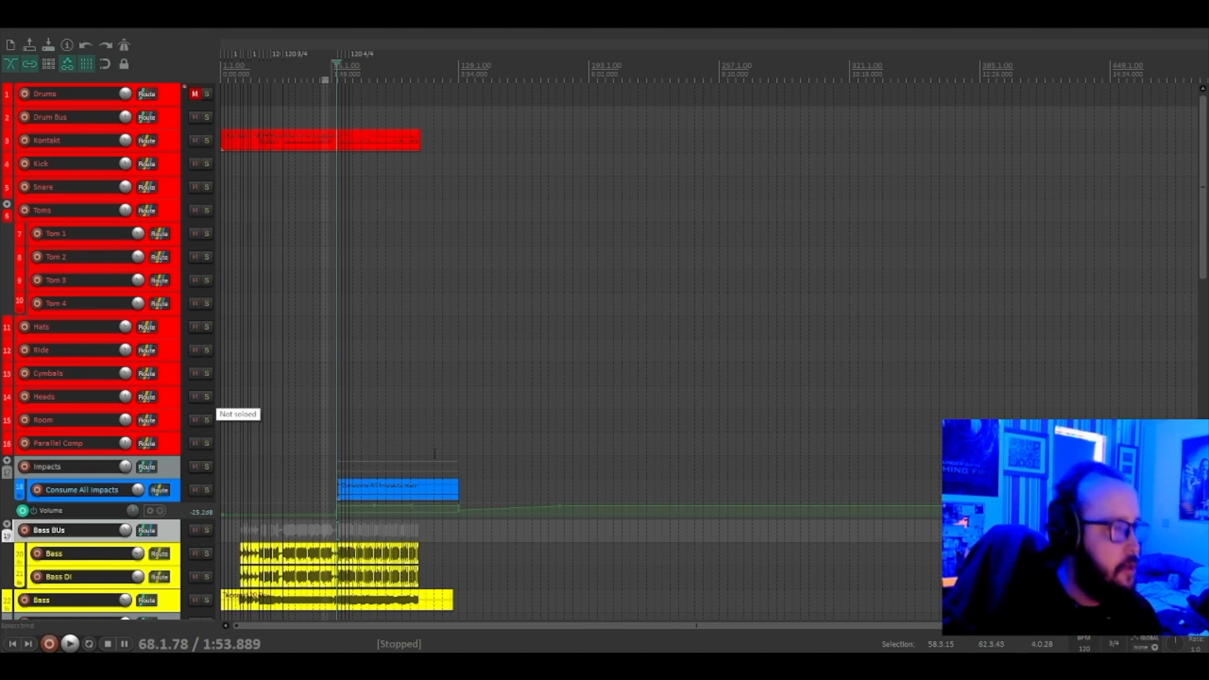
Place the edit cursor at the start of bar 69 on the Ambient 1 guitar track
{"action": "left_click_drag", "start_coordinate": [1202, 193], "coordinate": [1163, 354]}
{"action": "left_click", "coordinate": [654, 315]}
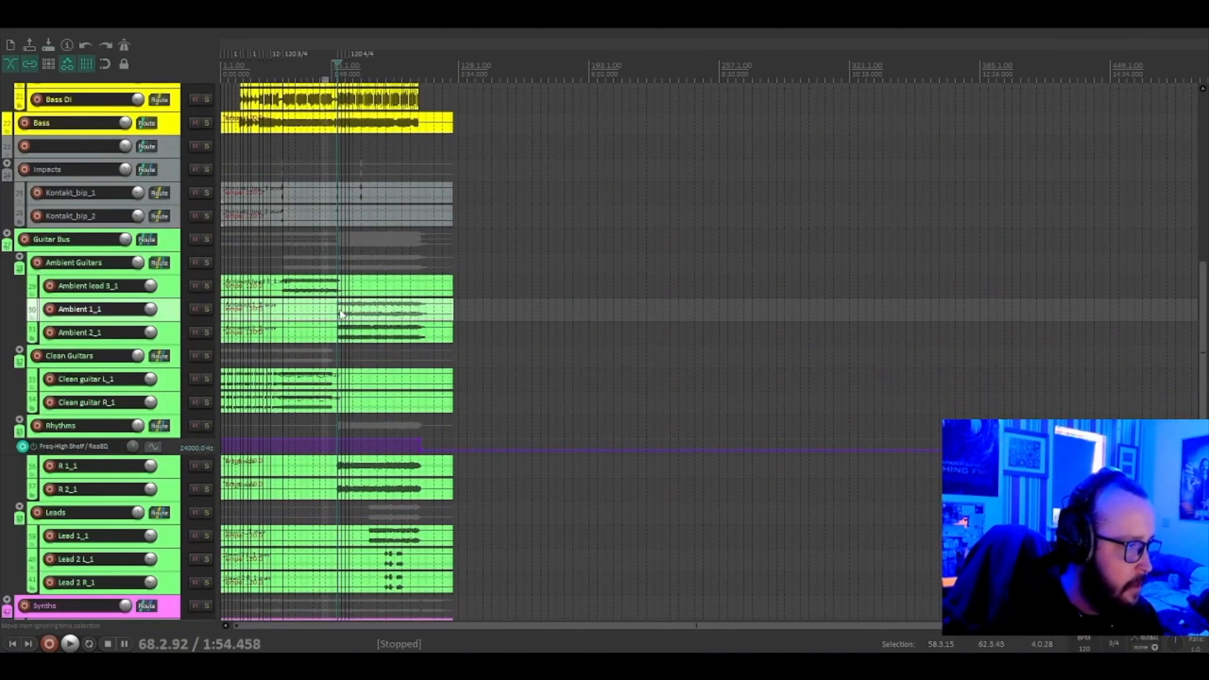
{"action": "scroll", "coordinate": [655, 318], "scroll_direction": "up", "scroll_amount": 5}
{"action": "left_click", "coordinate": [713, 312]}
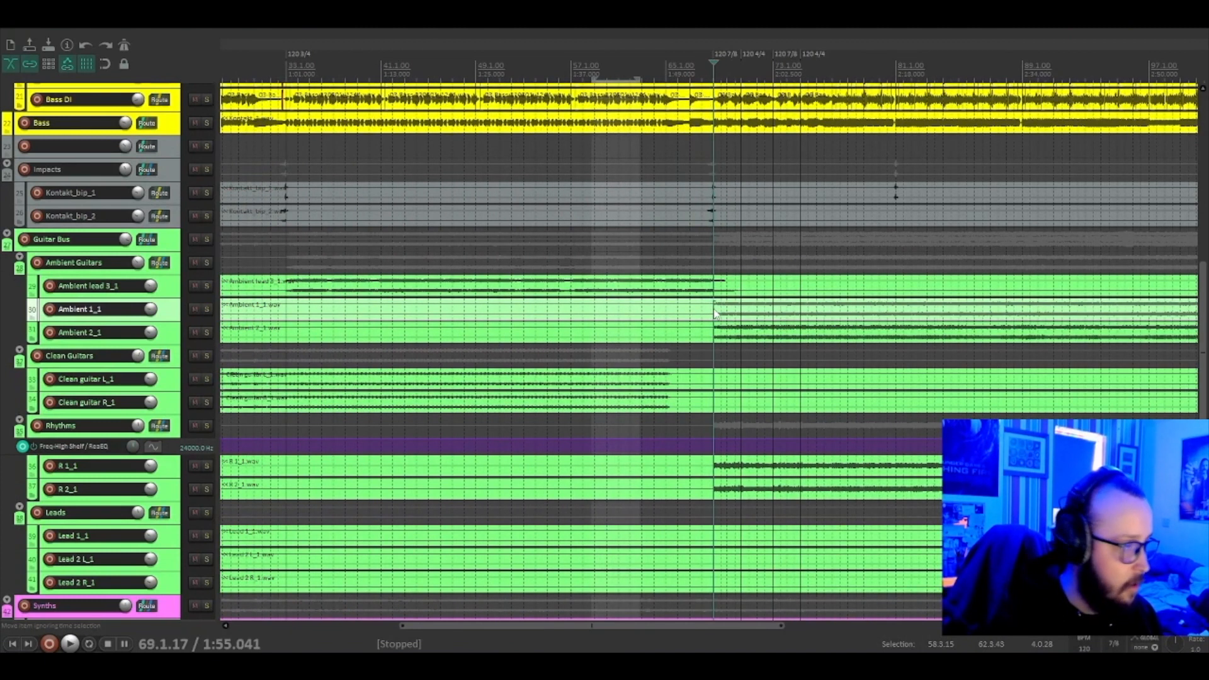
Review the Leads, Synths and Strings folders in the compact layout and return to the overview of the whole song
{"action": "scroll", "coordinate": [179, 346], "scroll_direction": "down", "scroll_amount": 3}
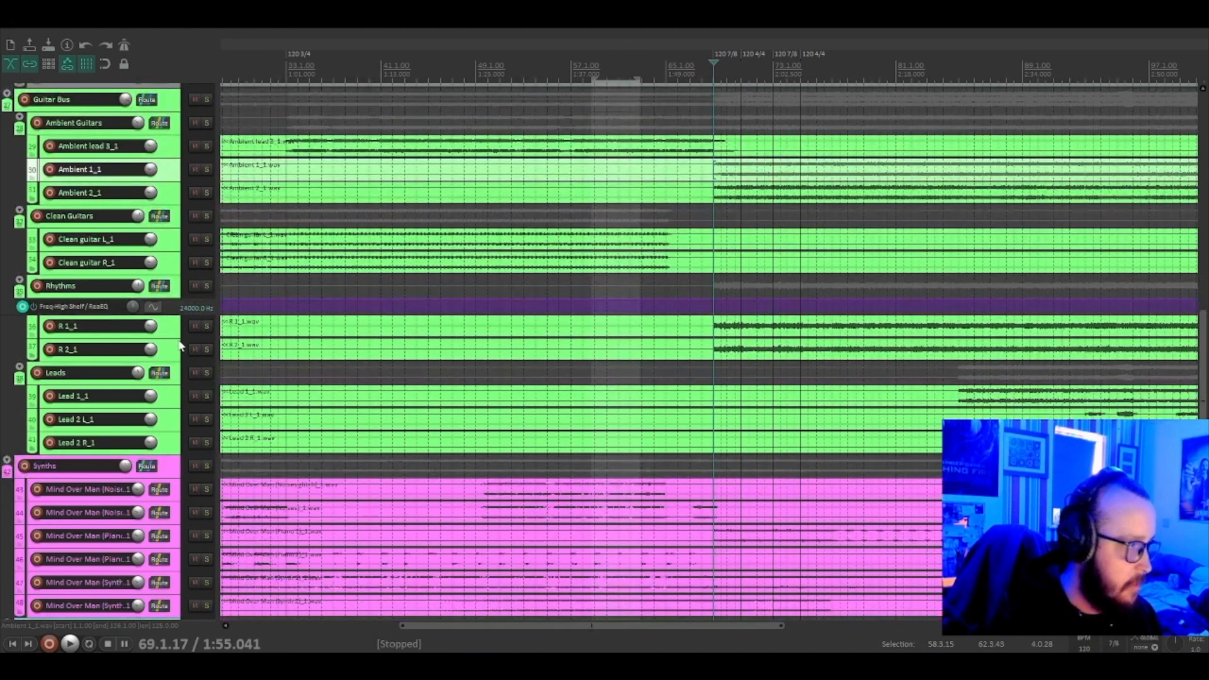
{"action": "left_click", "coordinate": [179, 378]}
{"action": "left_click", "coordinate": [164, 469]}
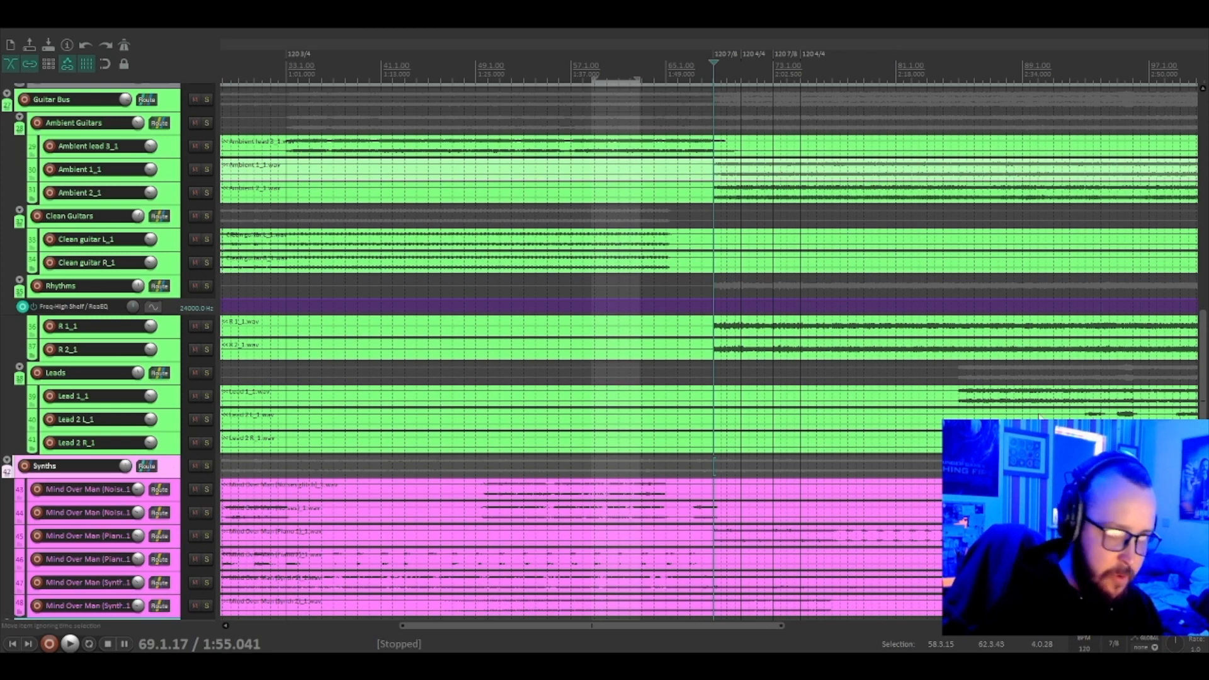
{"action": "scroll", "coordinate": [629, 352], "scroll_direction": "down", "scroll_amount": 6}
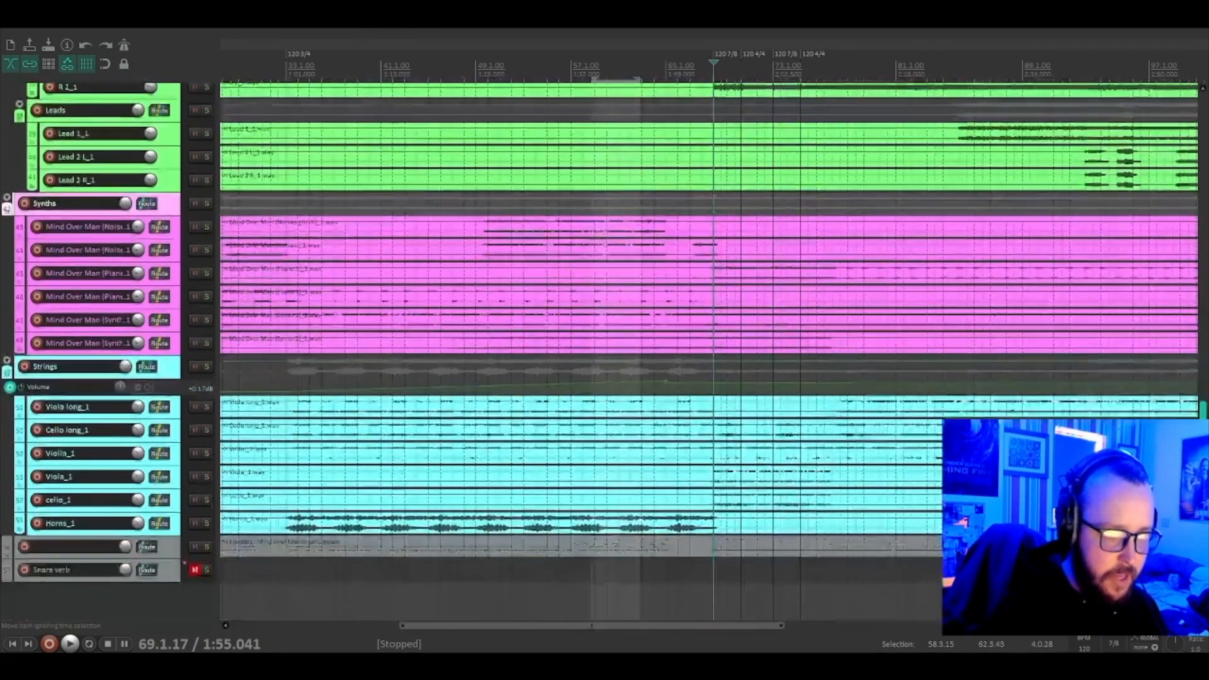
{"action": "scroll", "coordinate": [476, 591], "scroll_direction": "down", "scroll_amount": 4}
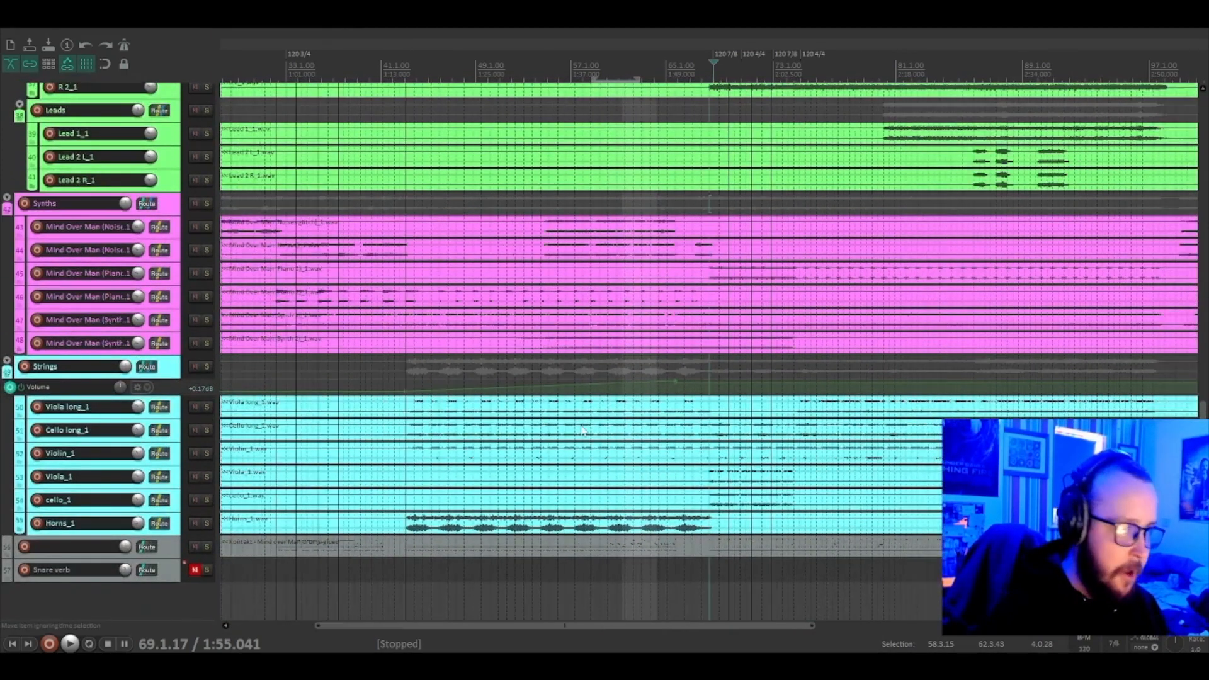
{"action": "scroll", "coordinate": [789, 217], "scroll_direction": "up", "scroll_amount": 15}
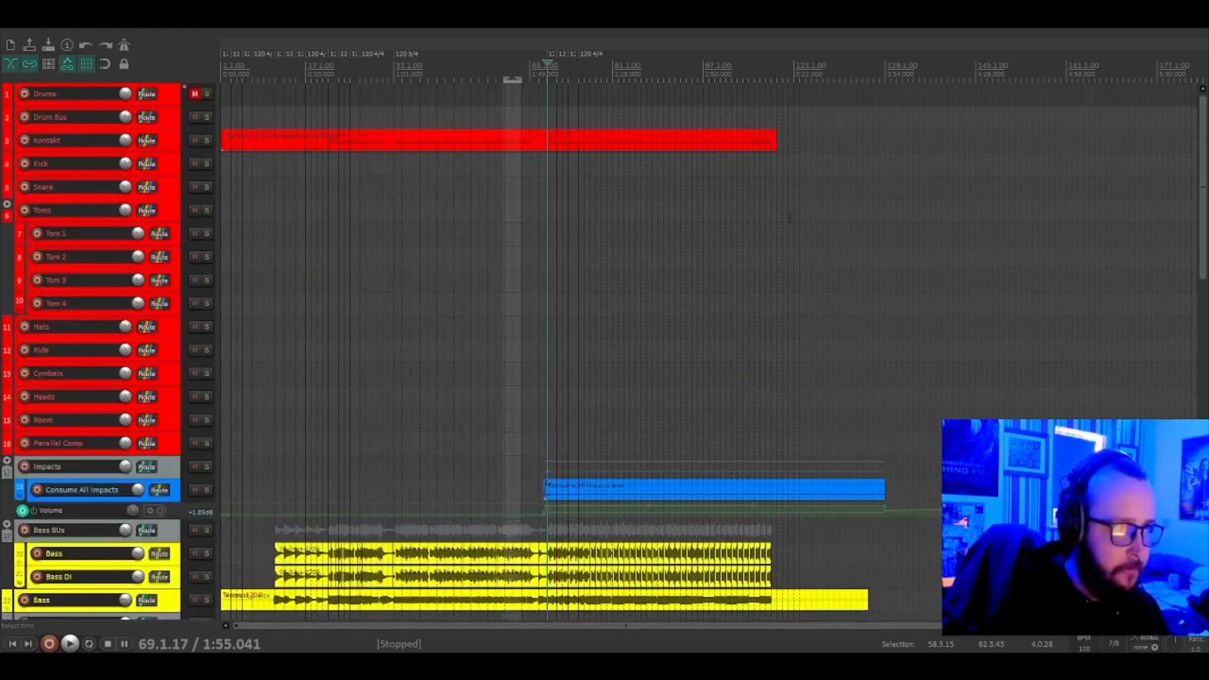